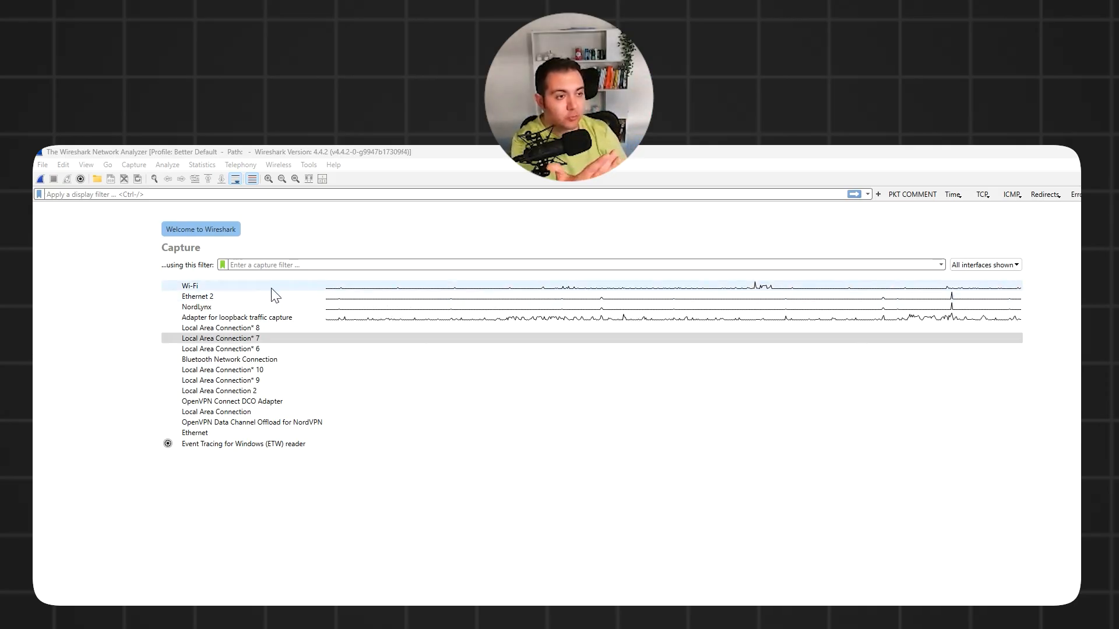
left_click(227, 297)
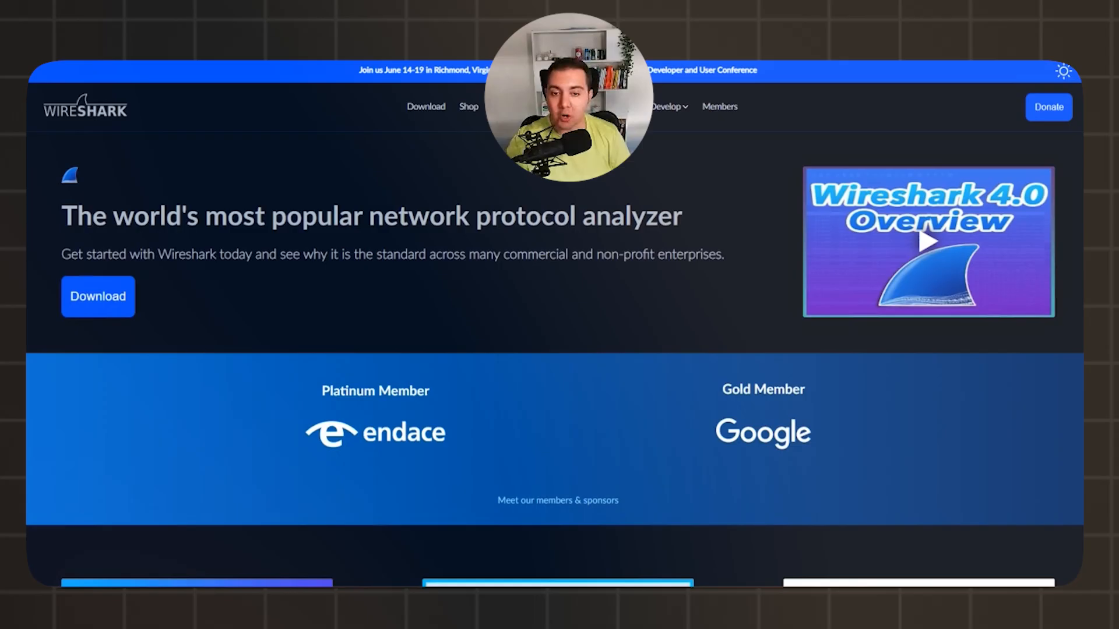
scroll(554, 350, "down", 3)
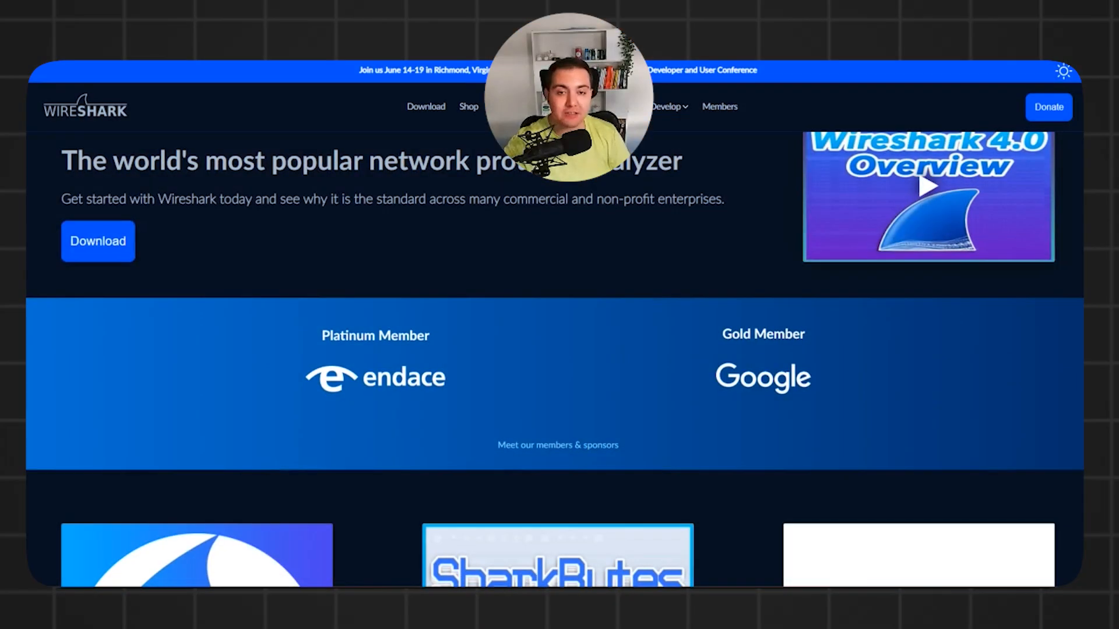
scroll(554, 350, "down", 3)
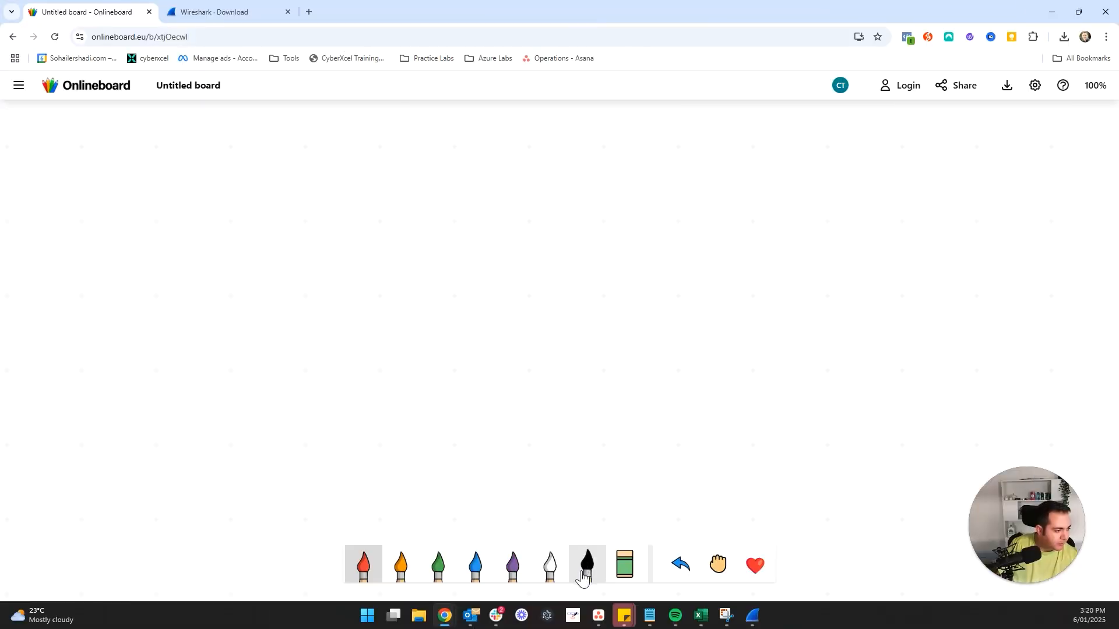
Draw a large black rectangle on the empty whiteboard and label it LAN underneath.
left_click(584, 569)
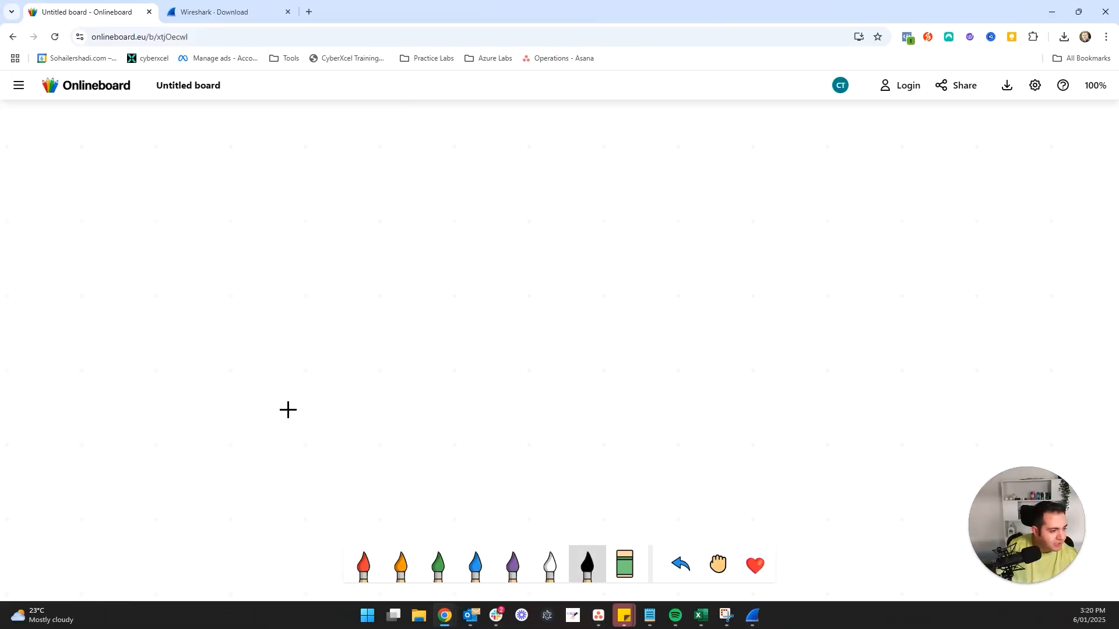
mouse_move(186, 250)
left_mouse_down()
mouse_move(187, 396)
mouse_move(477, 385)
mouse_move(442, 210)
mouse_move(180, 252)
left_mouse_up()
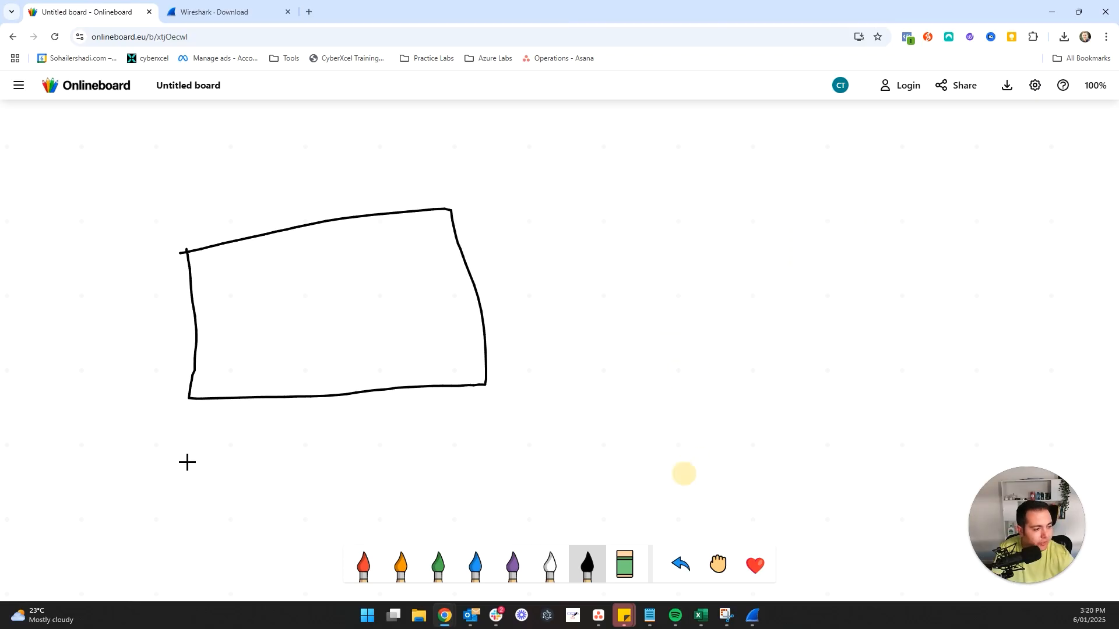
left_click_drag(186, 444, 216, 465)
mouse_move(229, 469)
left_mouse_down()
mouse_move(271, 449)
mouse_move(284, 424)
left_mouse_up()
Draw a small device box inside the LAN rectangle and a router box on its right edge, connected by a line to a cloud.
mouse_move(215, 254)
left_mouse_down()
mouse_move(217, 292)
mouse_move(214, 256)
left_mouse_up()
mouse_move(458, 261)
left_mouse_down()
mouse_move(457, 312)
mouse_move(462, 254)
left_mouse_up()
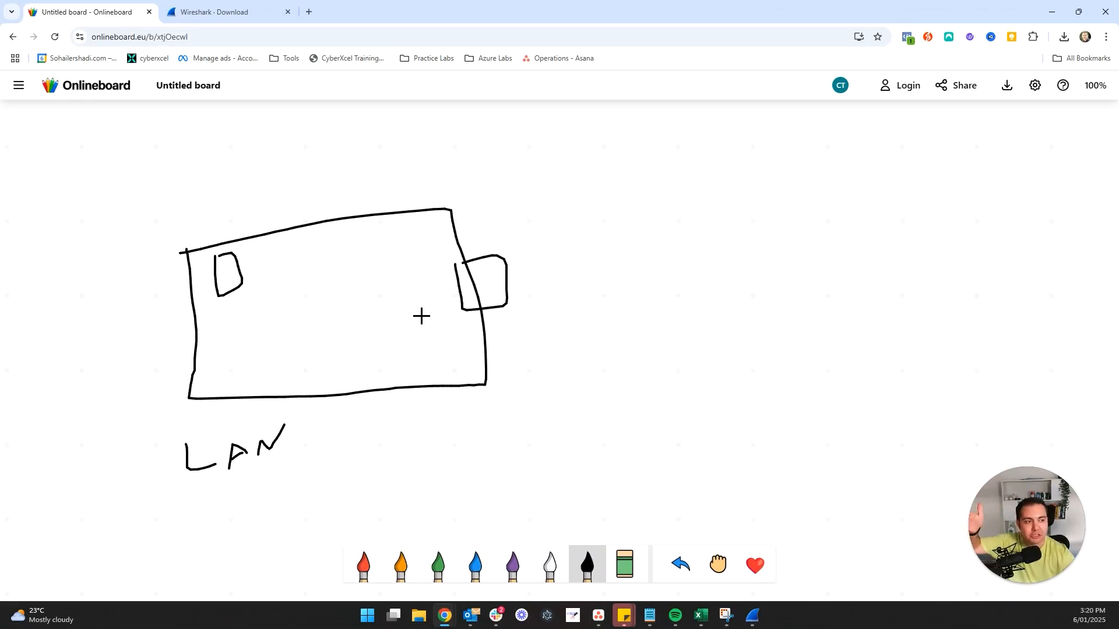
mouse_move(511, 285)
left_mouse_down()
mouse_move(707, 280)
mouse_move(769, 229)
mouse_move(806, 327)
mouse_move(693, 298)
left_mouse_up()
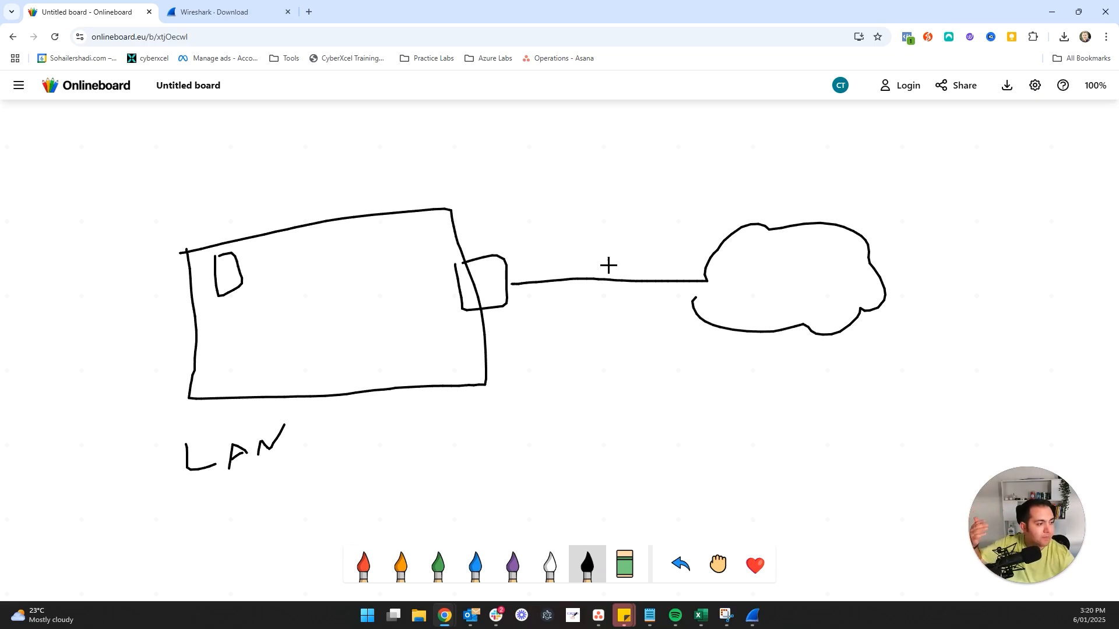
Draw a stick figure outside the LAN, below the line between the router box and the cloud.
left_click_drag(569, 457, 568, 485)
mouse_move(562, 472)
left_mouse_down()
mouse_move(541, 478)
mouse_move(599, 475)
left_mouse_up()
mouse_move(557, 495)
left_mouse_down()
mouse_move(542, 510)
mouse_move(601, 507)
left_mouse_up()
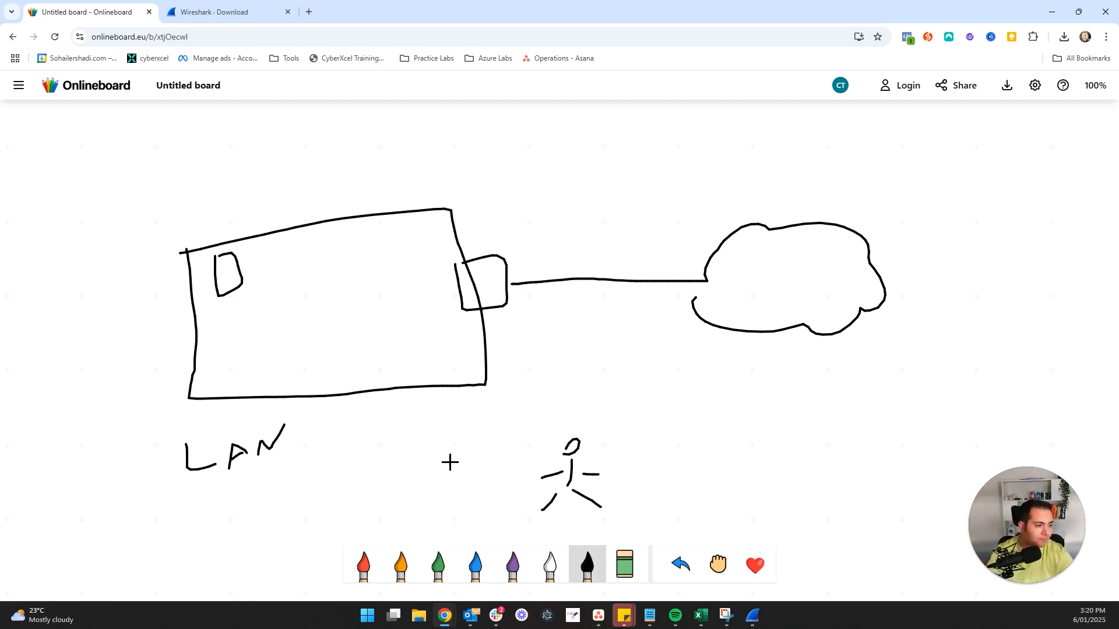
Draw an arrow pointing to the small device box in the LAN and add a line and marks beneath the box.
left_click_drag(146, 204, 227, 261)
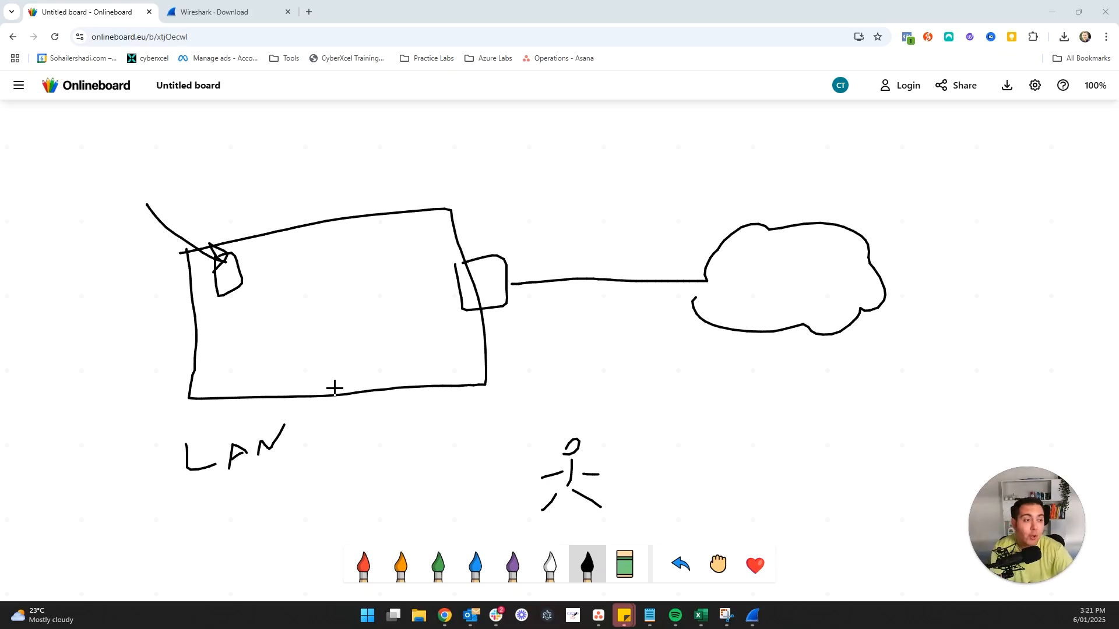
left_click_drag(207, 308, 264, 304)
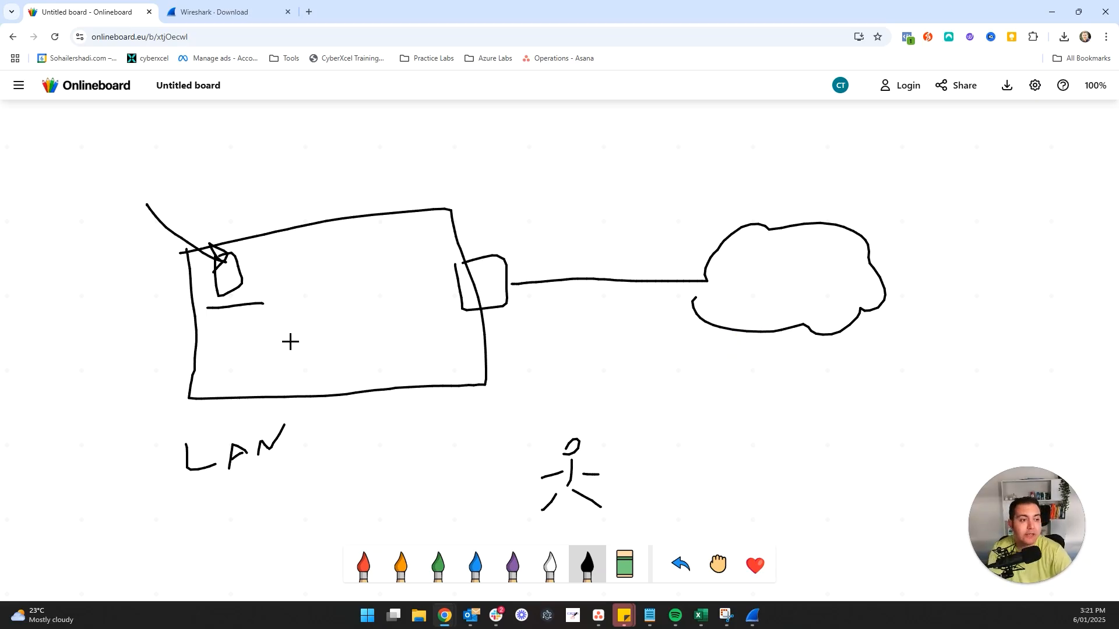
left_click_drag(220, 321, 236, 327)
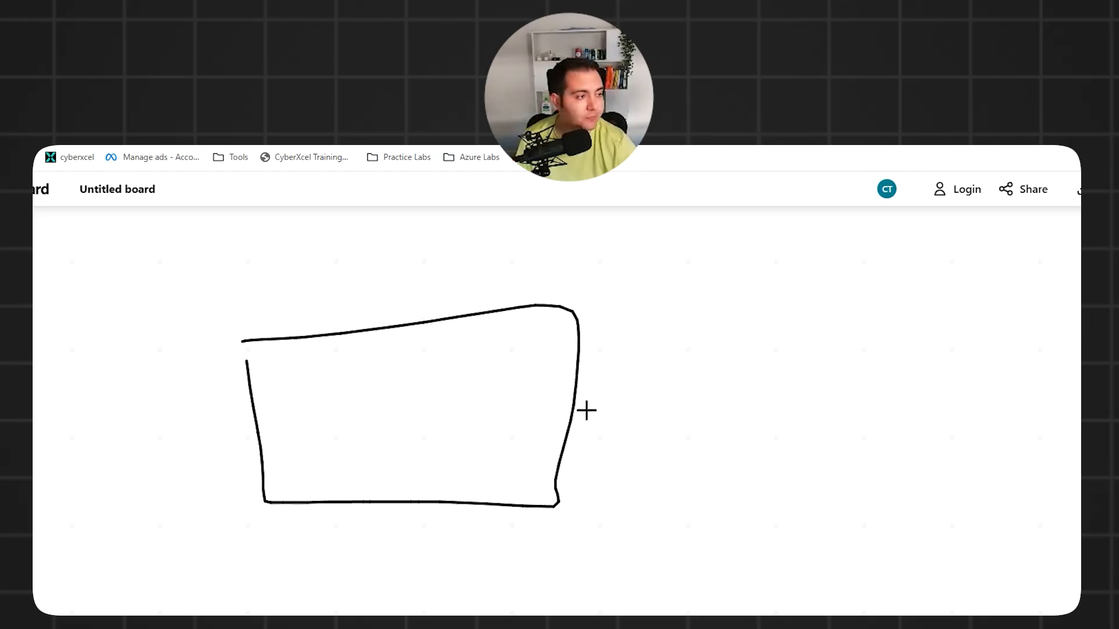
Add a router on the rectangle's right edge linked to a cloud, and a computer with two short connector lines inside the rectangle.
mouse_move(566, 382)
left_mouse_down()
mouse_move(552, 401)
mouse_move(722, 401)
mouse_move(836, 337)
mouse_move(734, 430)
mouse_move(691, 398)
left_mouse_up()
mouse_move(280, 373)
left_mouse_down()
mouse_move(313, 392)
mouse_move(290, 374)
mouse_move(299, 409)
left_mouse_up()
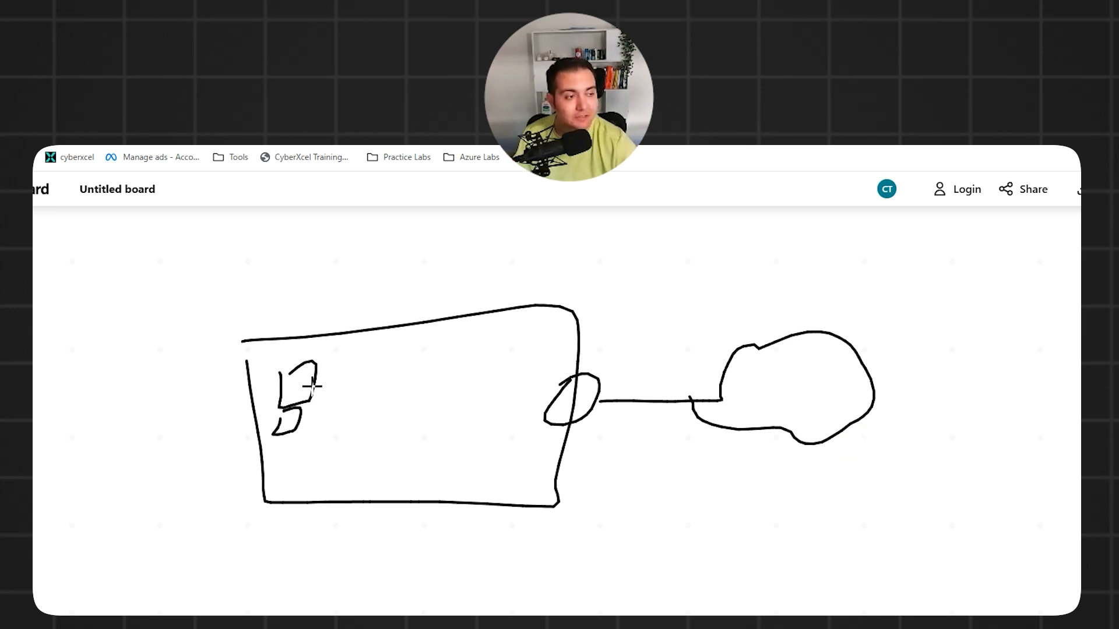
left_click_drag(313, 385, 328, 391)
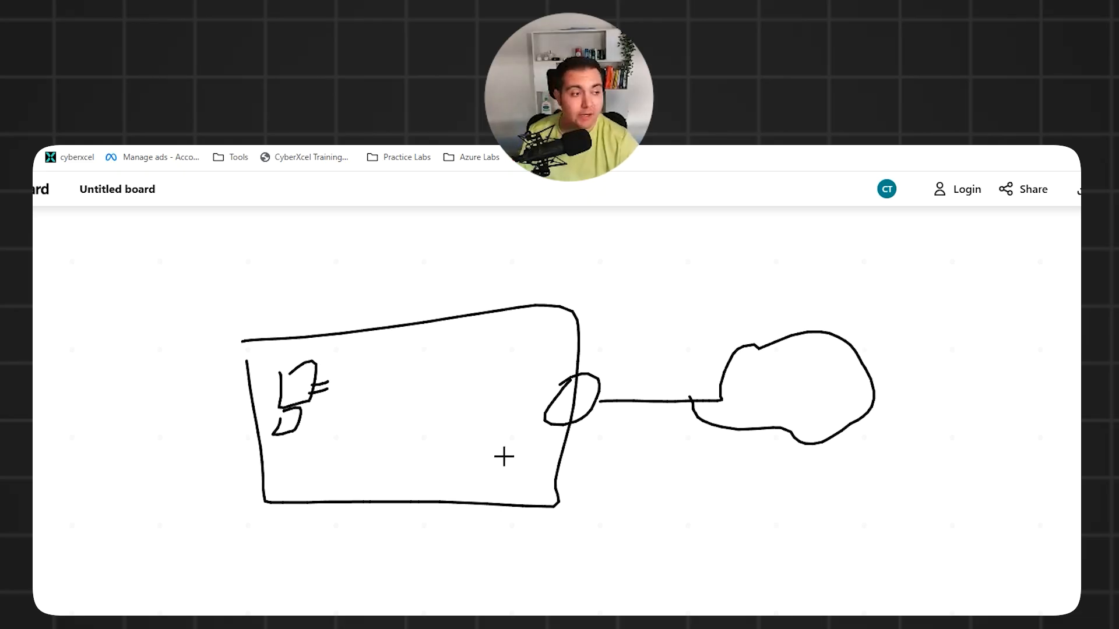
mouse_move(462, 447)
left_mouse_down()
mouse_move(483, 456)
mouse_move(460, 448)
left_mouse_up()
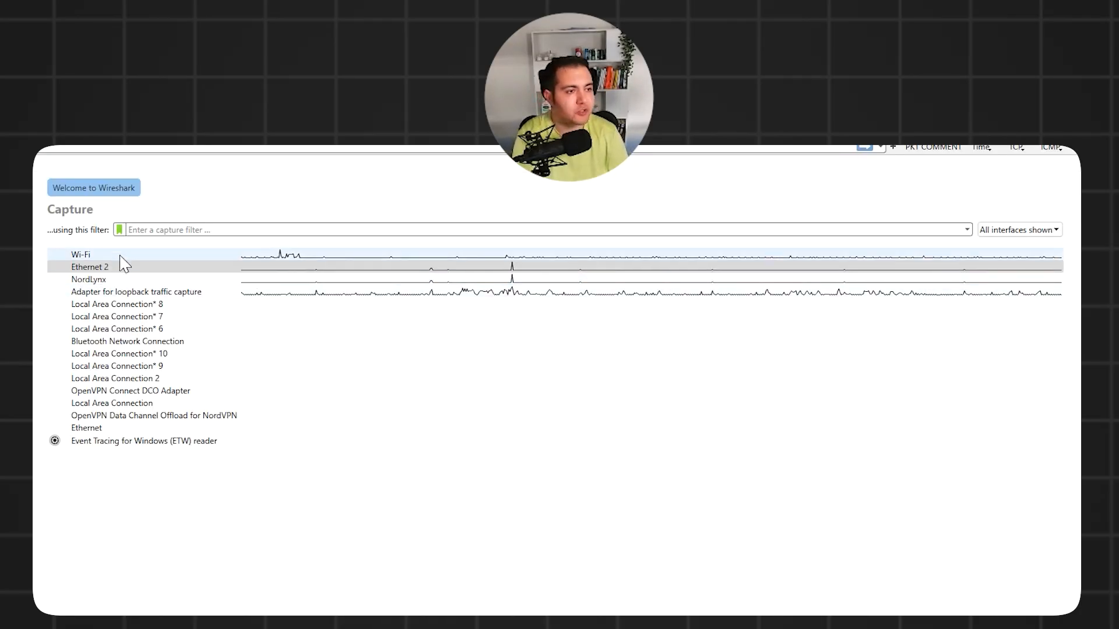
Switch to Wireshark and start a live packet capture on the Wi-Fi interface.
left_click(101, 255)
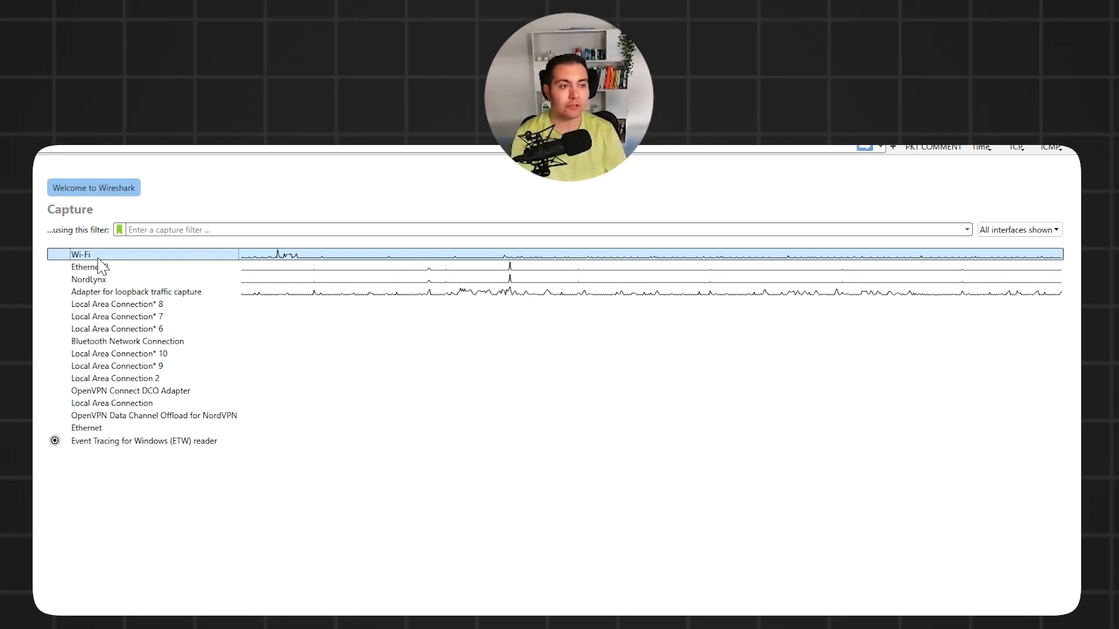
double_click(152, 254)
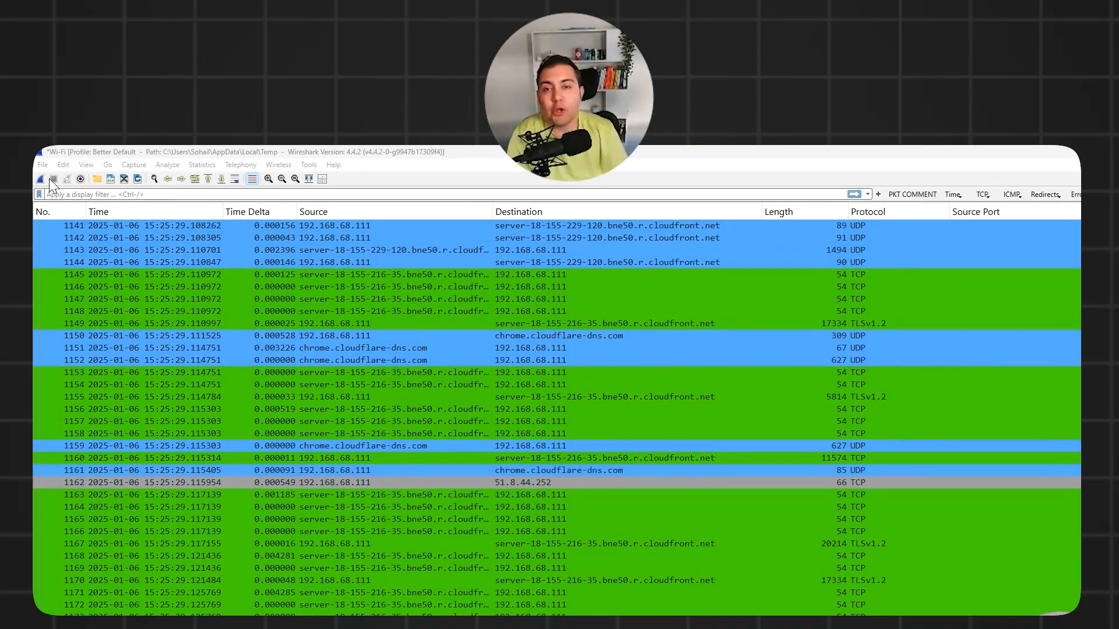
left_click(41, 164)
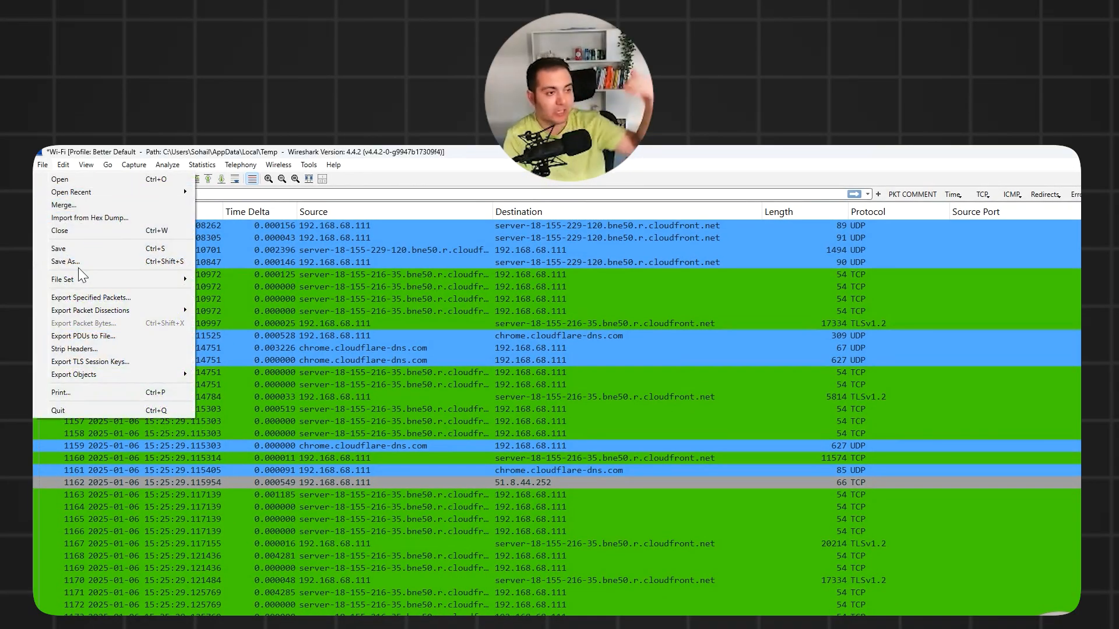
left_click(555, 373)
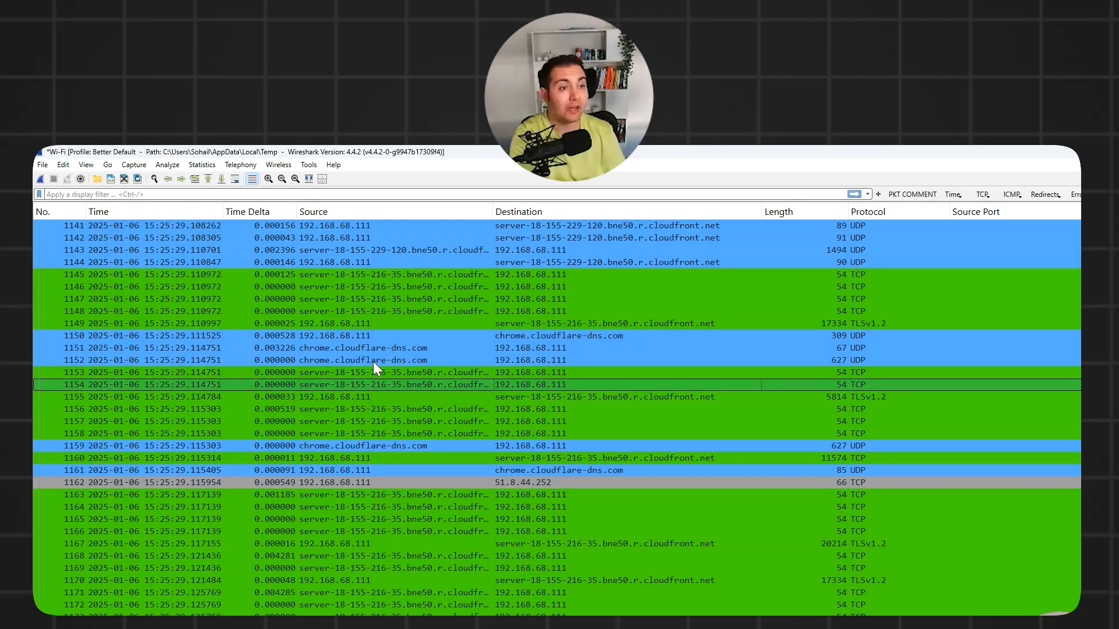
left_click(41, 165)
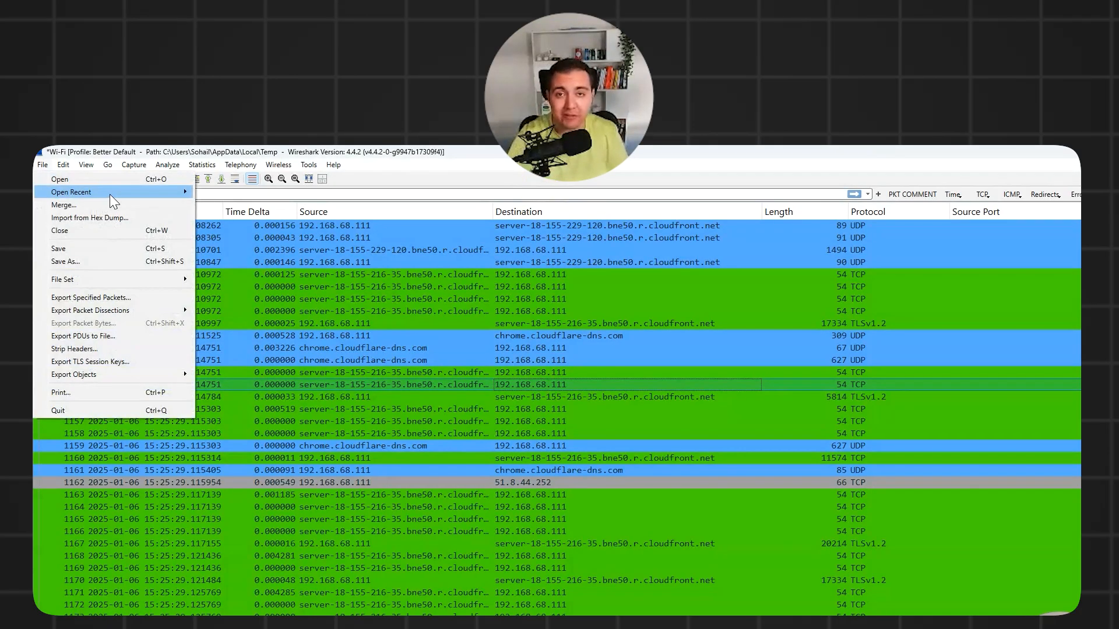
mouse_move(110, 194)
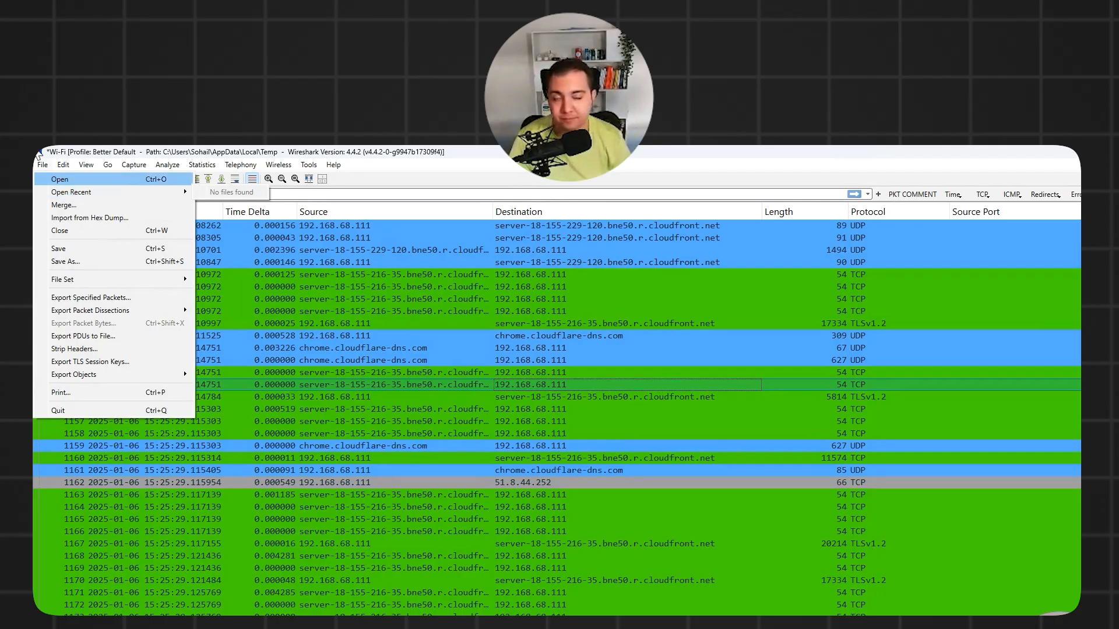
left_click(71, 181)
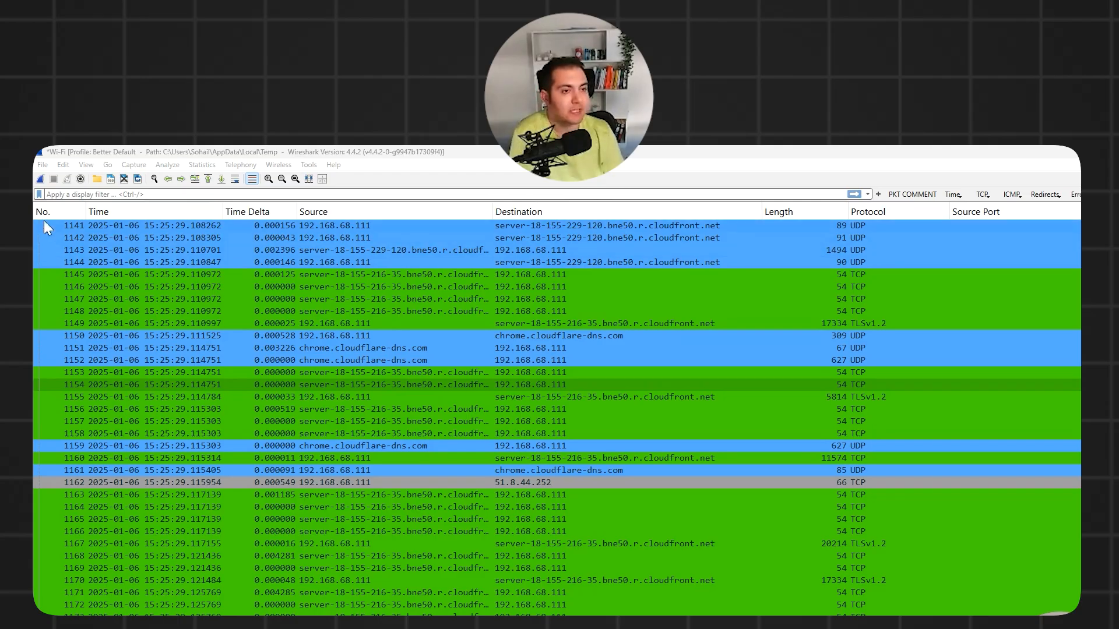
Examine the packet list's columns across to TCP Flags and open the column preferences.
scroll(68, 232, "up", 13)
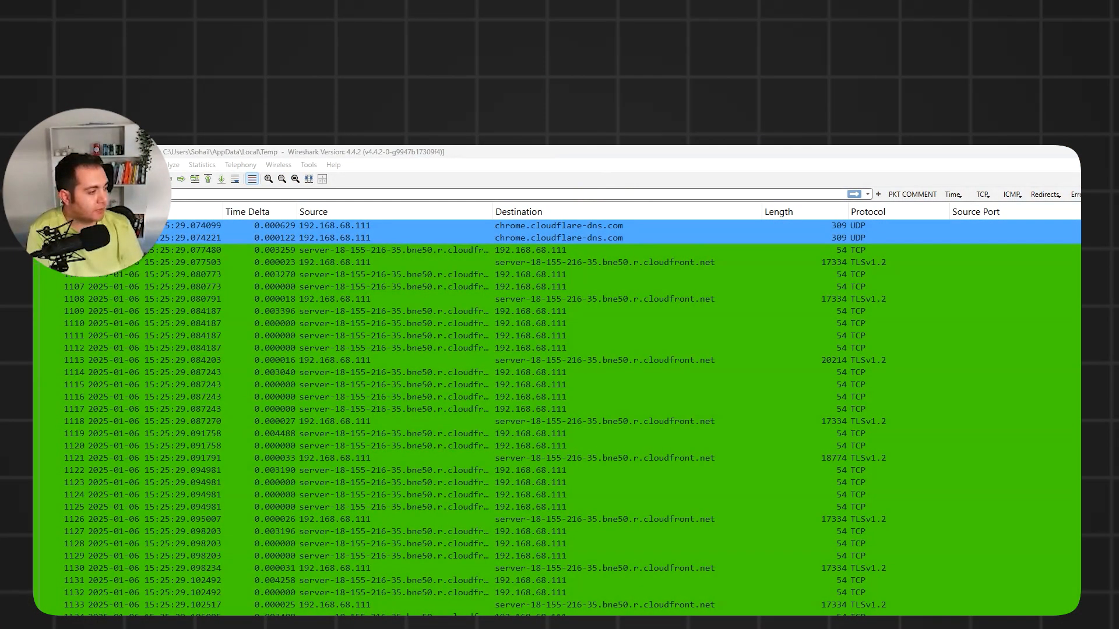
scroll(814, 286, "right", 5)
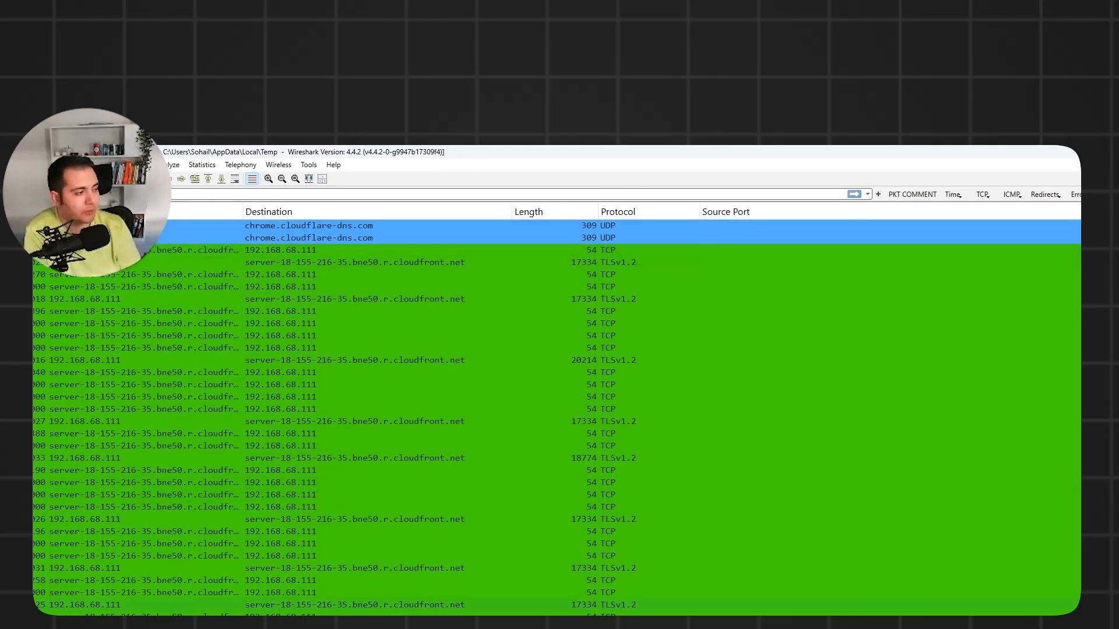
scroll(557, 417, "right", 10)
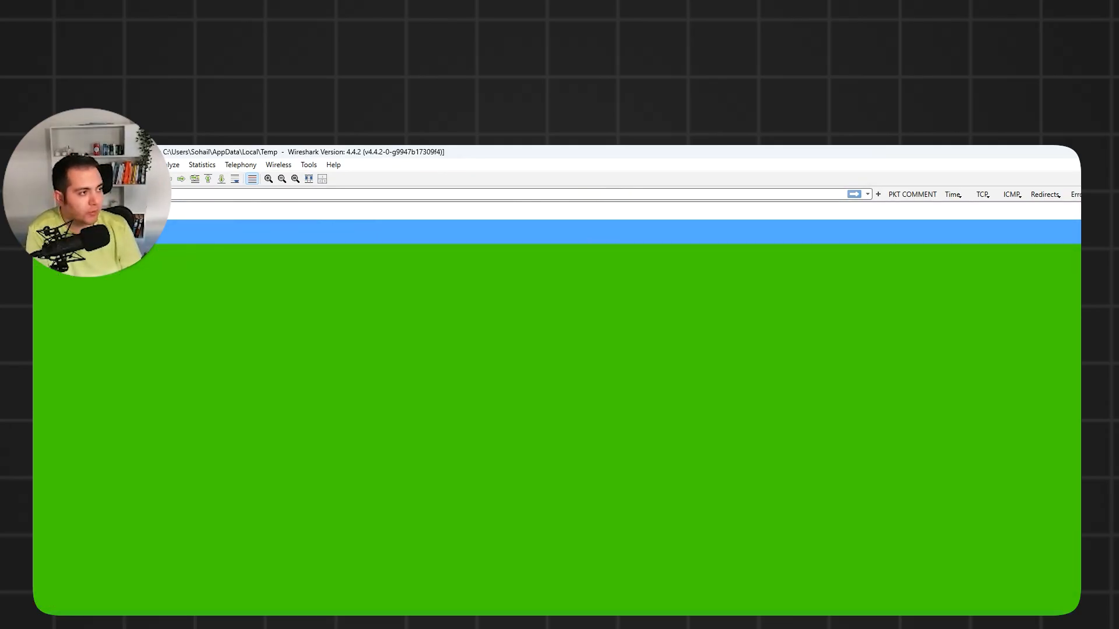
scroll(557, 417, "left", 4)
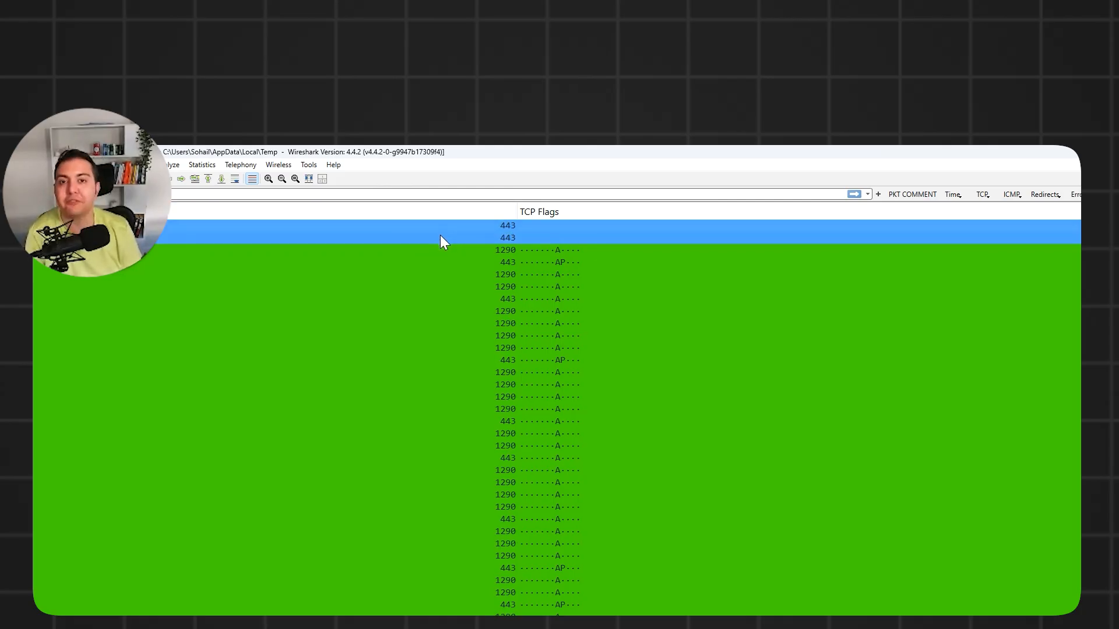
right_click(463, 215)
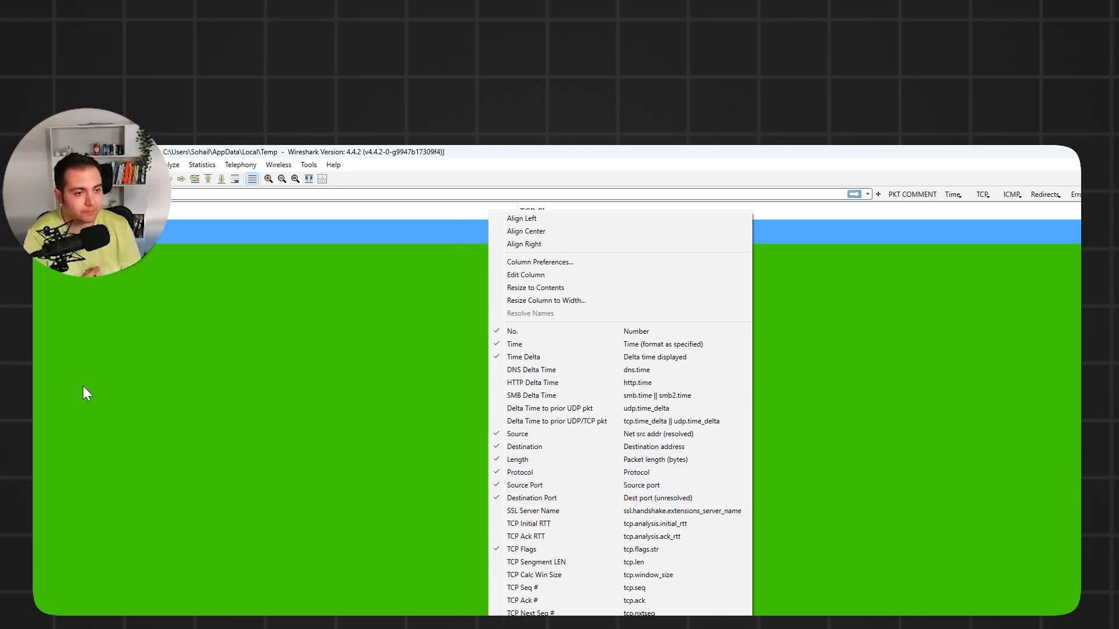
left_click(533, 263)
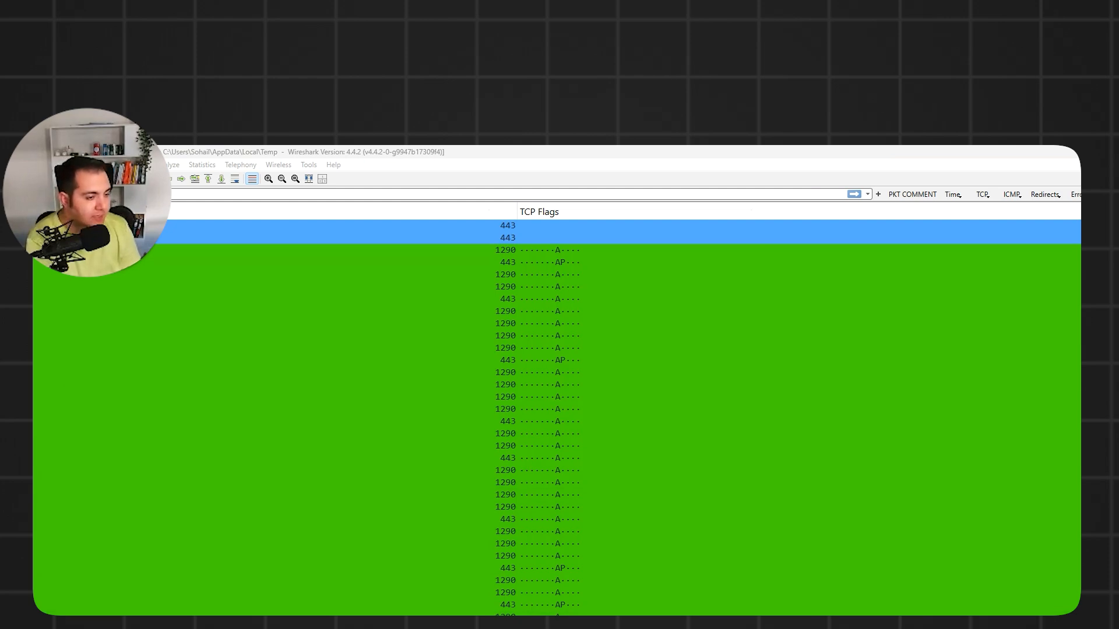
Browse further down through the packets captured on Wi-Fi.
scroll(891, 453, "down", 9)
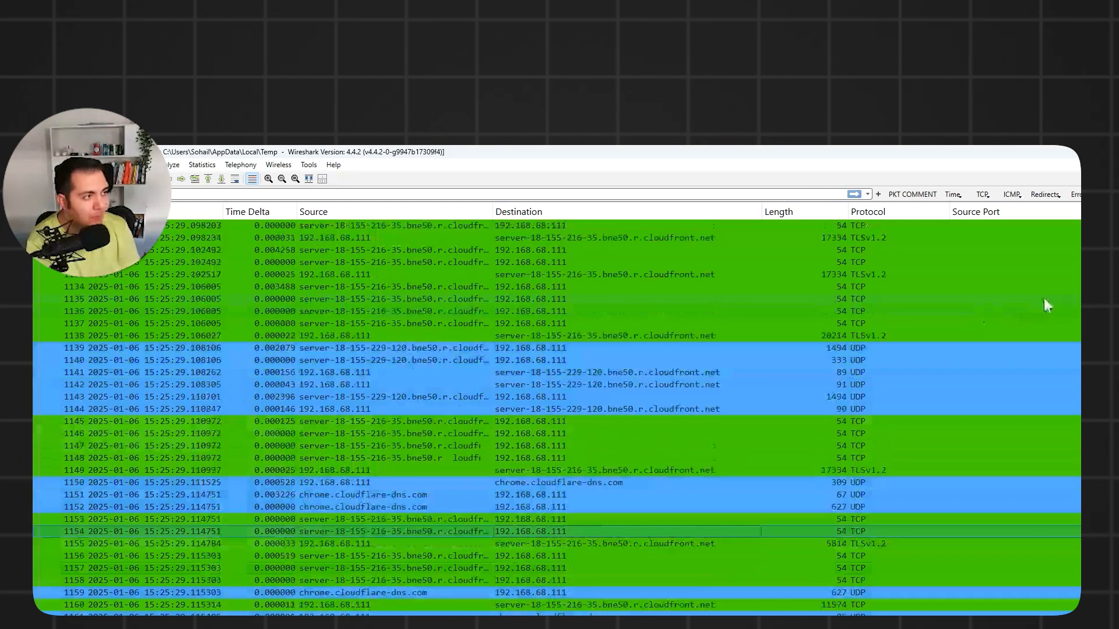
scroll(1044, 305, "down", 20)
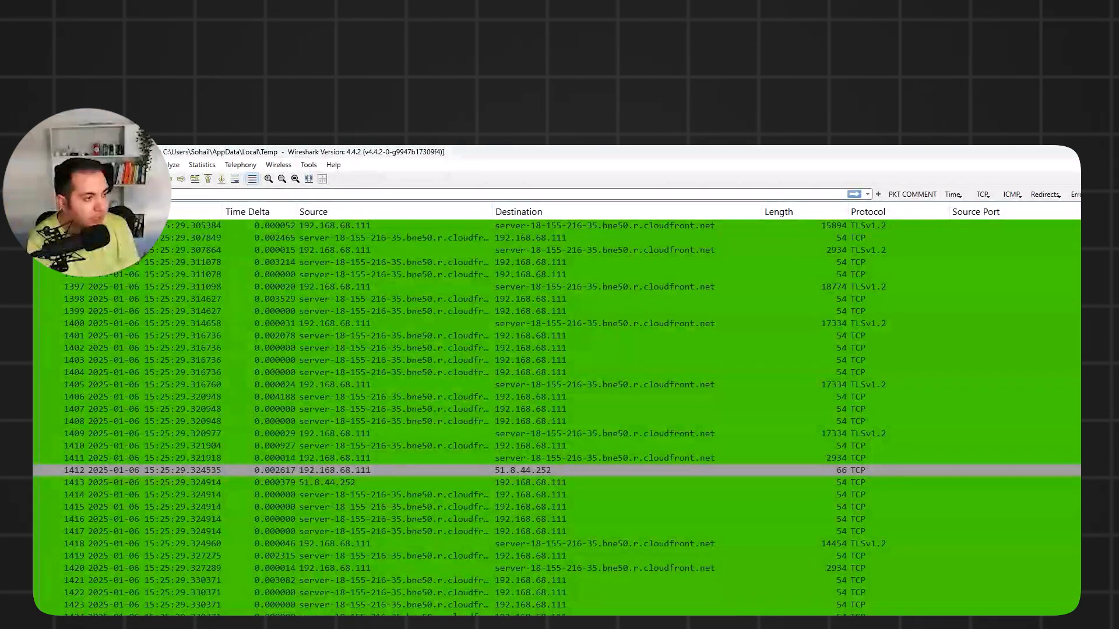
scroll(556, 417, "down", 20)
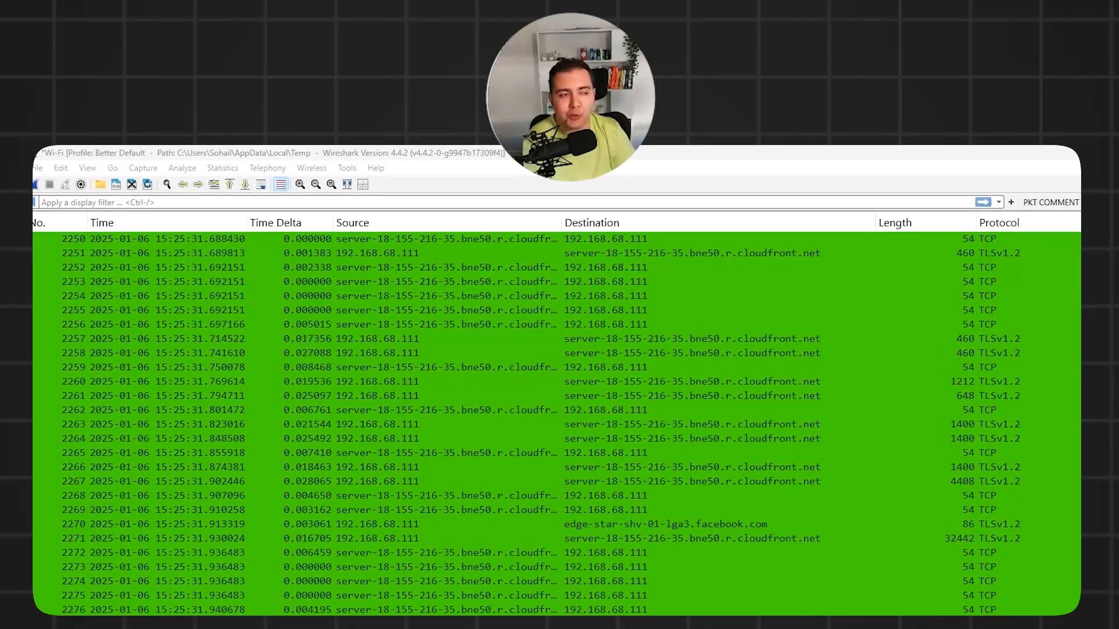
Open the Conversations statistics for the capture and review the TCP, IPv6, Ethernet and IPv4 conversations, finishing on IPv4.
left_click(216, 168)
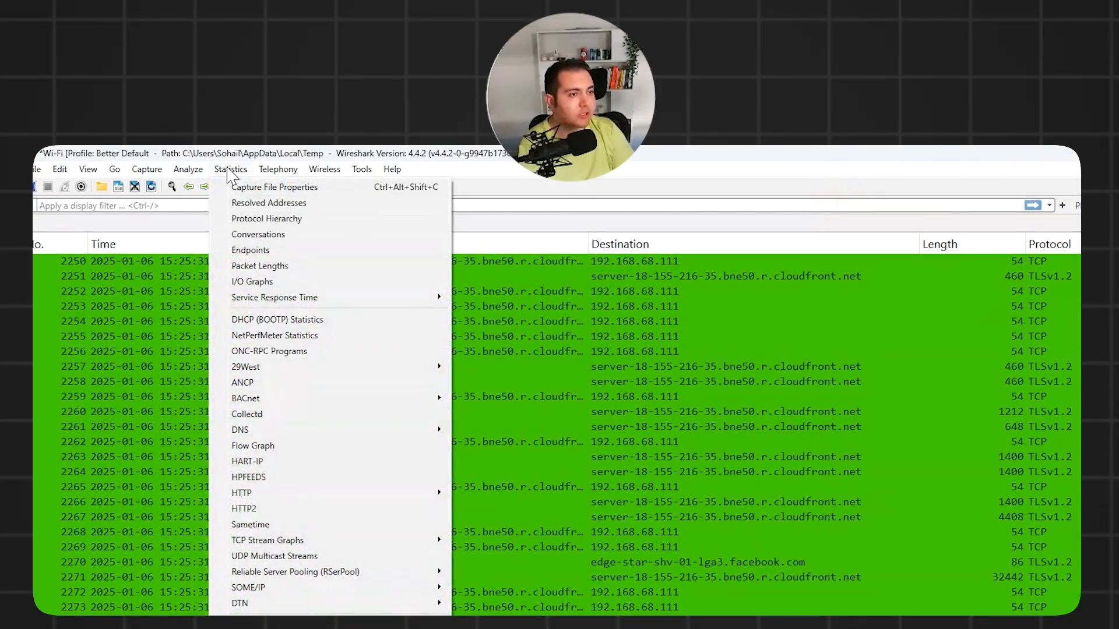
left_click(274, 236)
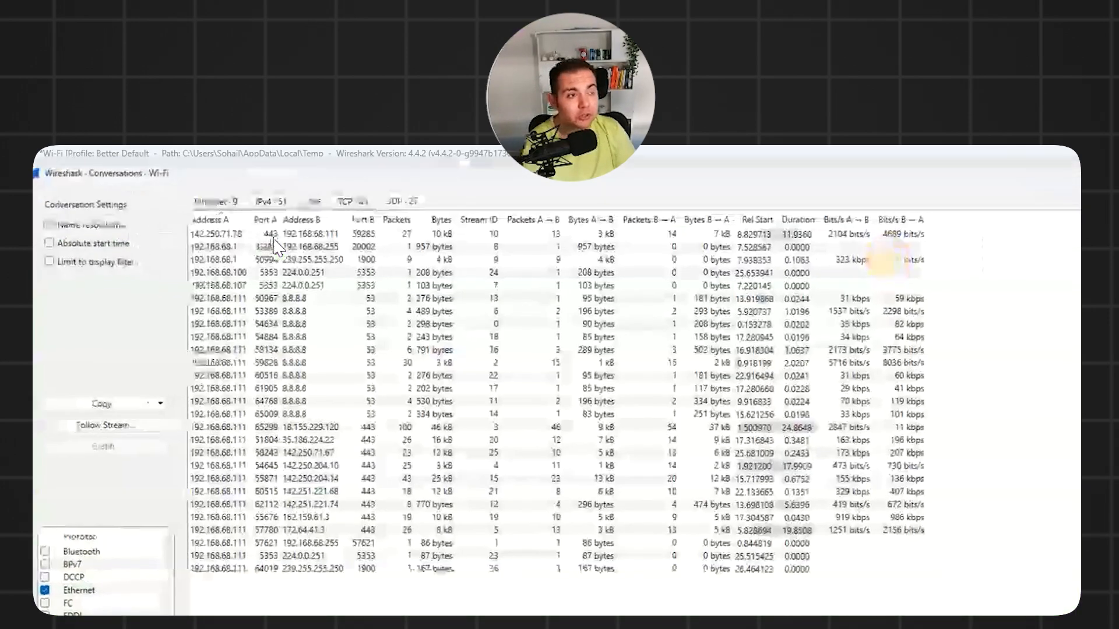
left_click(357, 204)
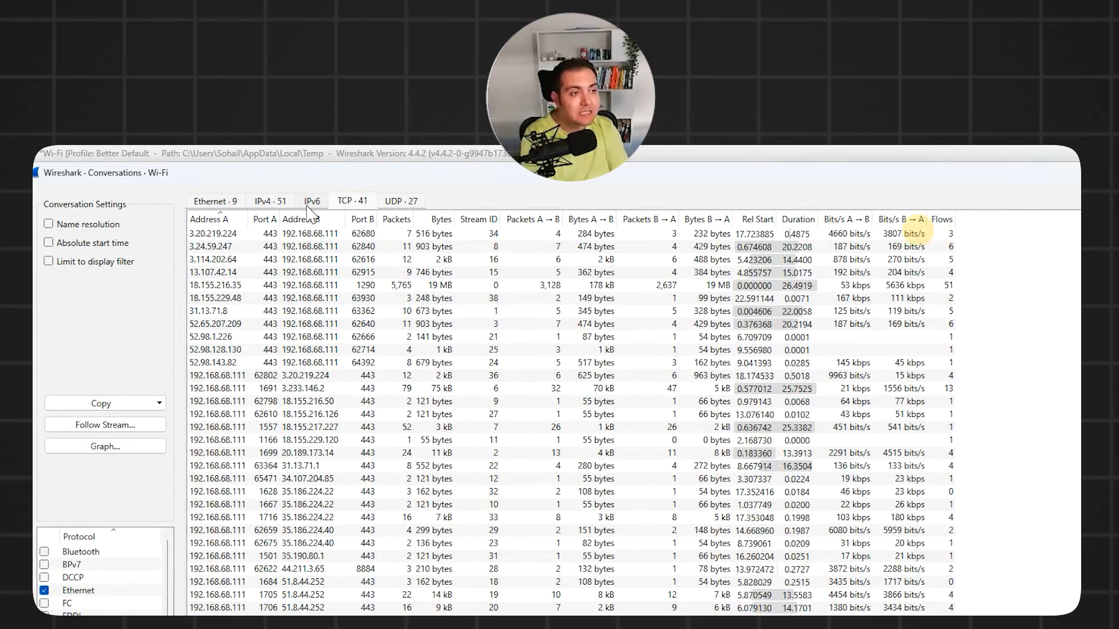
left_click(311, 204)
left_click(270, 201)
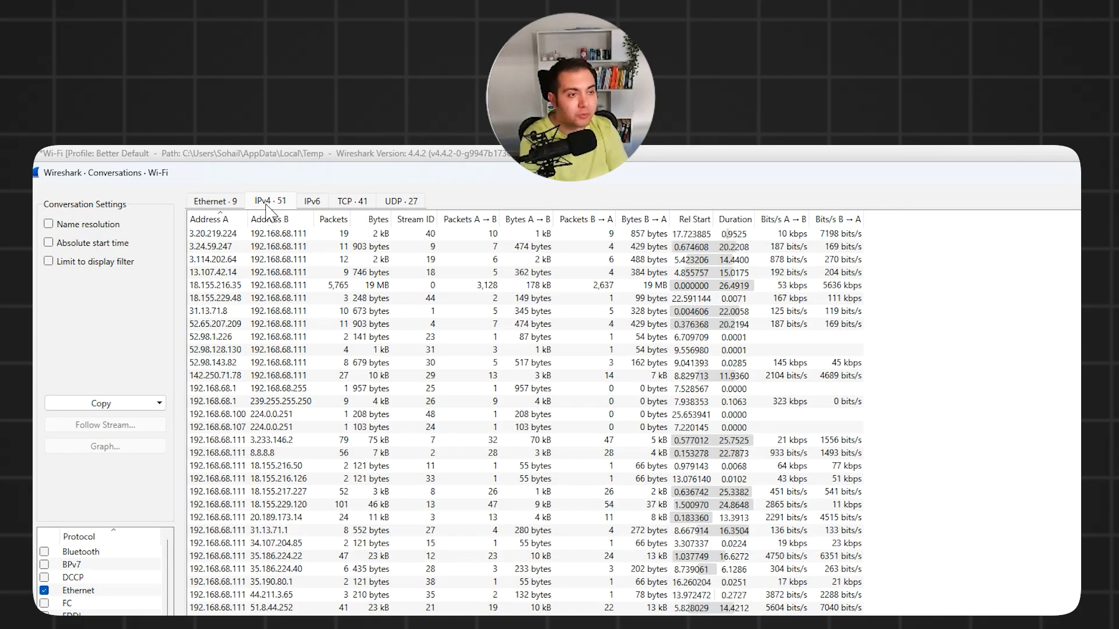
left_click(211, 204)
left_click(260, 204)
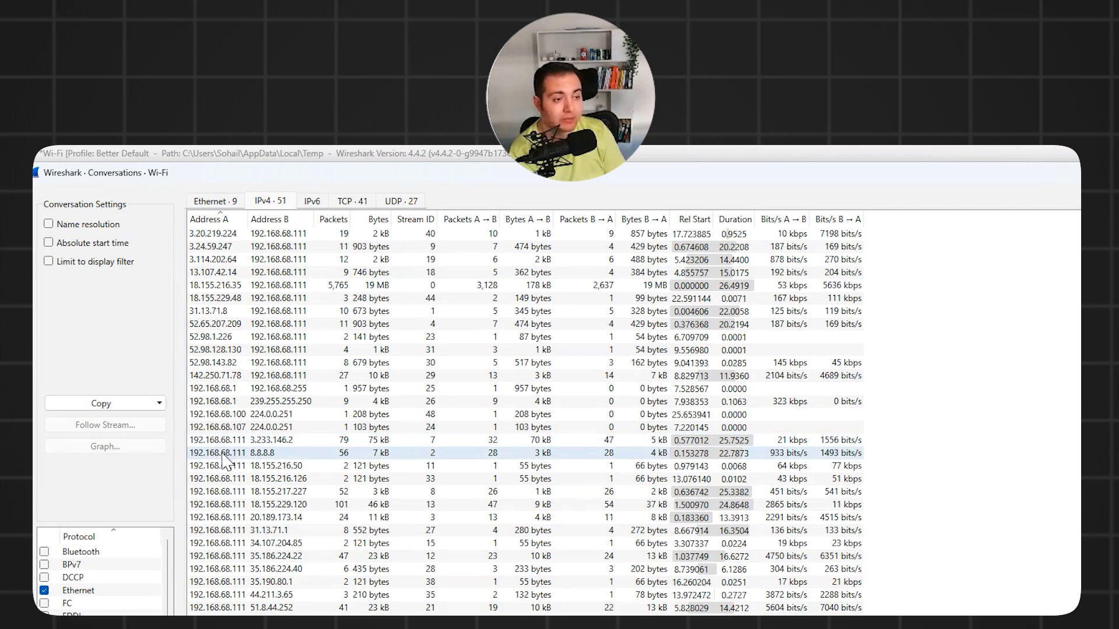
Review the IPv4 conversations, switch to the TCP conversations and pick out the one to 44.211.3.65 on port 8884.
left_click(247, 442)
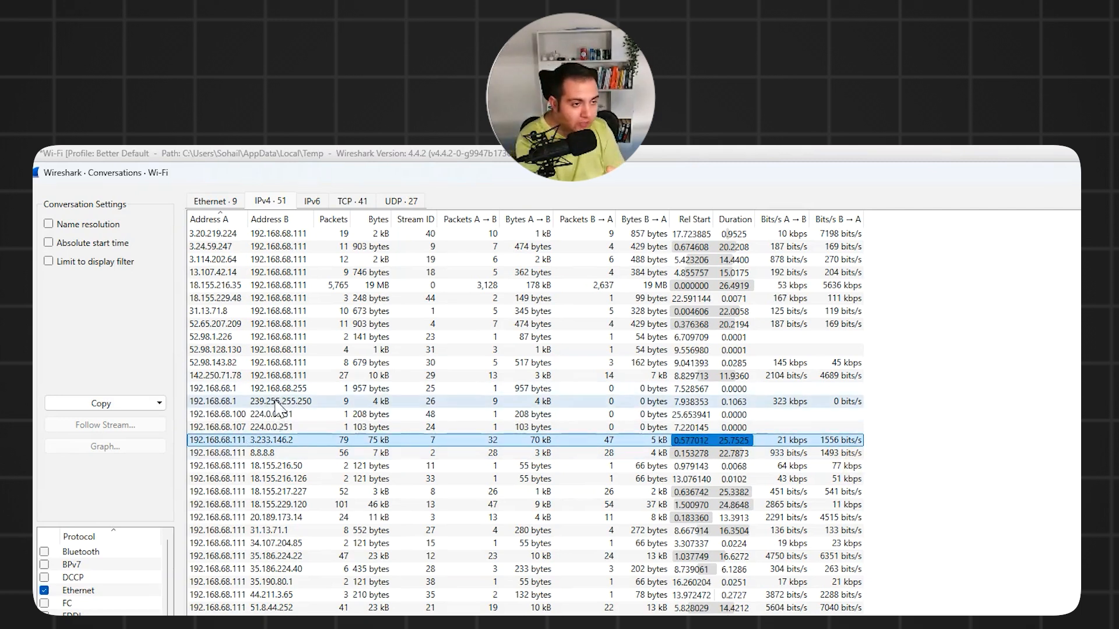
scroll(526, 420, "down", 1)
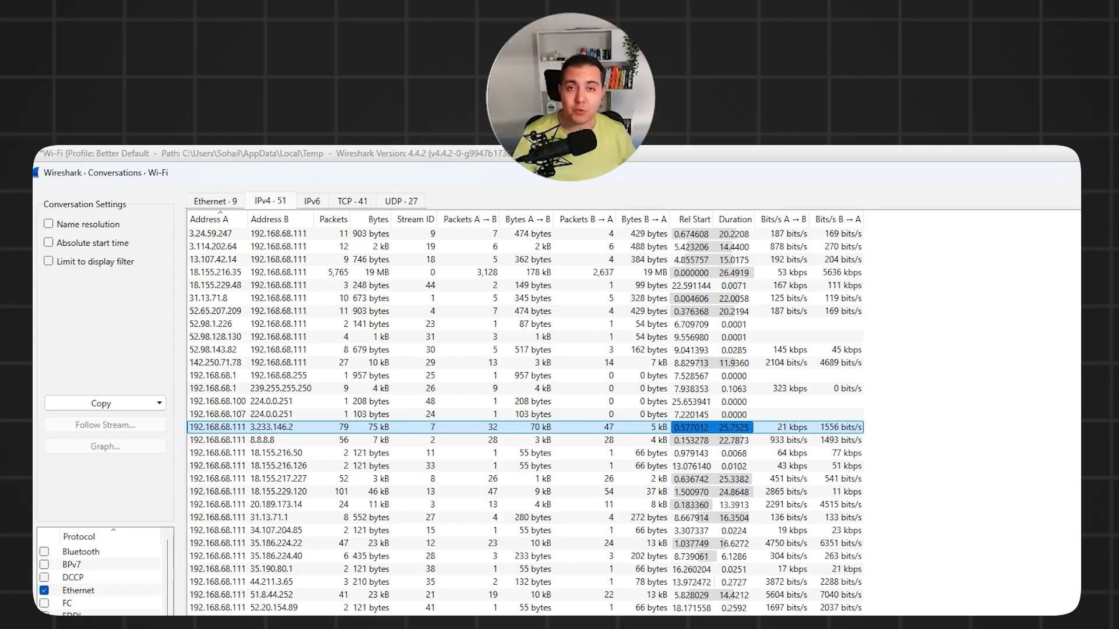
left_click(349, 201)
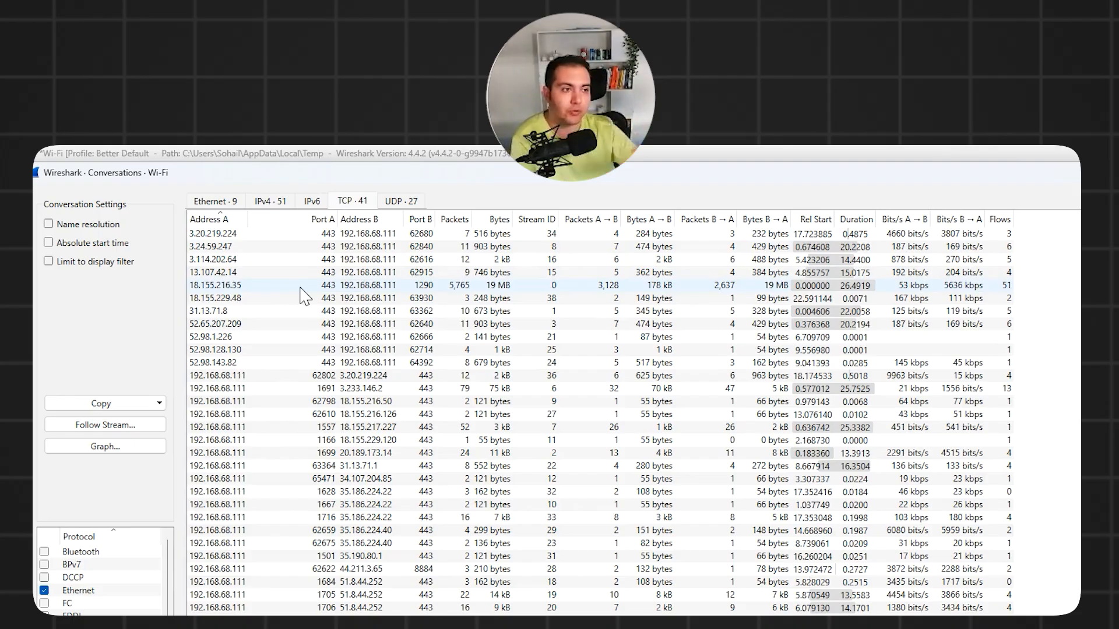
left_click(218, 236)
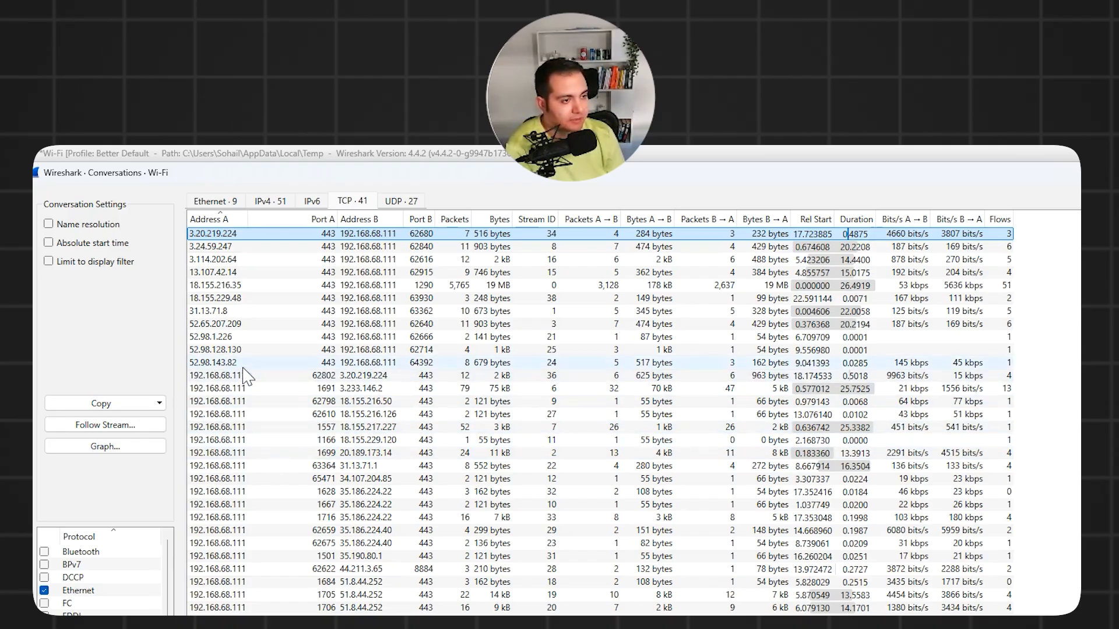
left_click(428, 570)
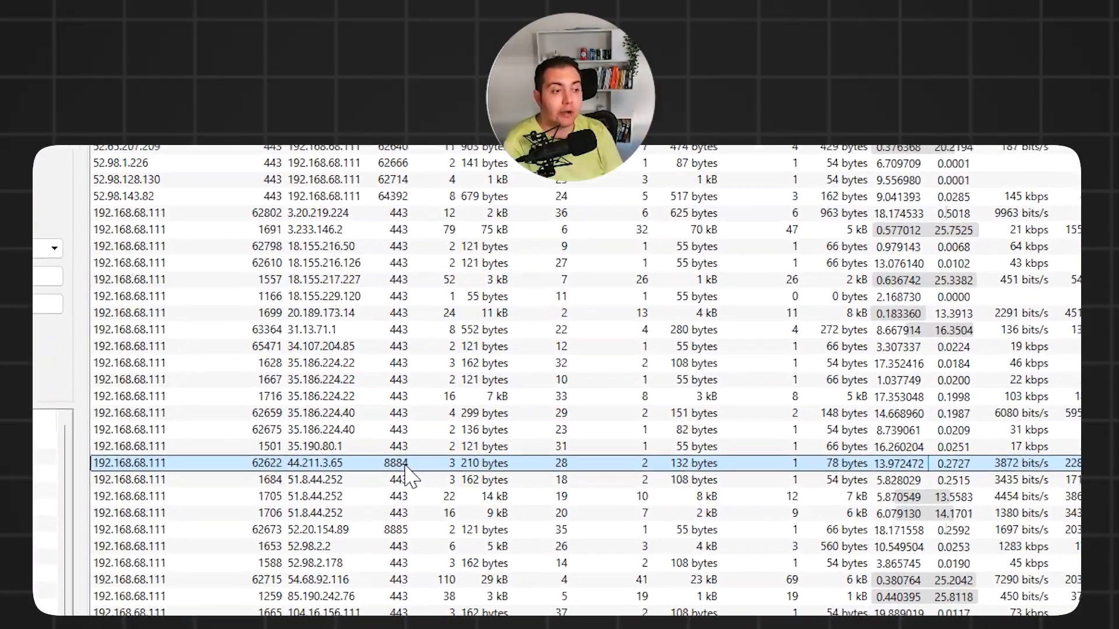
Explore the Apply as Filter options for individual TCP conversations, including the A and B direction choices for the selected conversation.
right_click(416, 505)
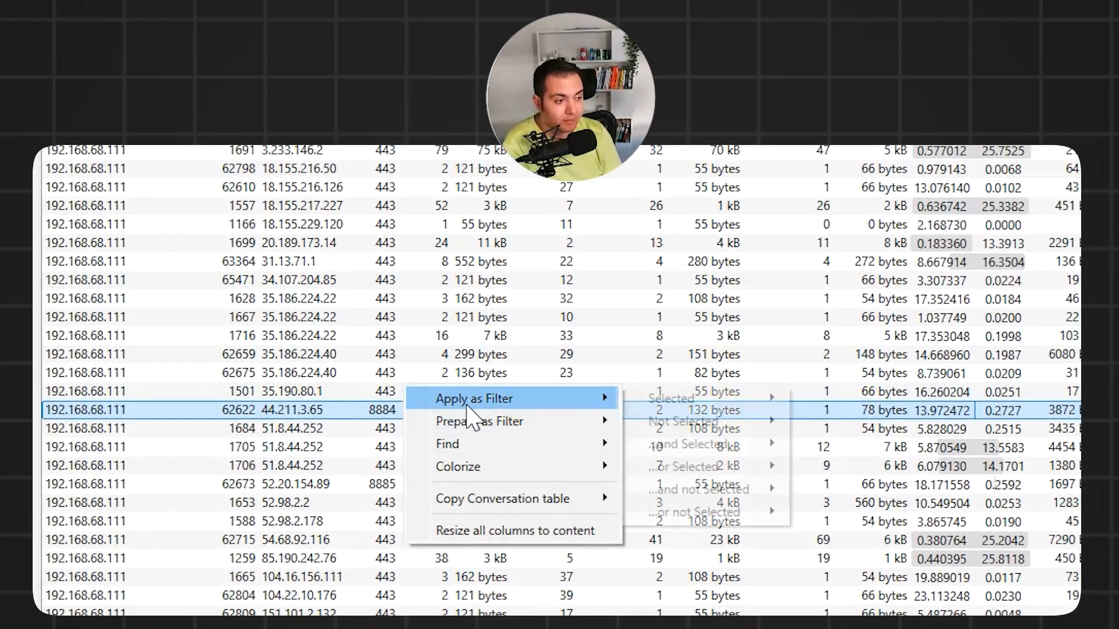
mouse_move(463, 436)
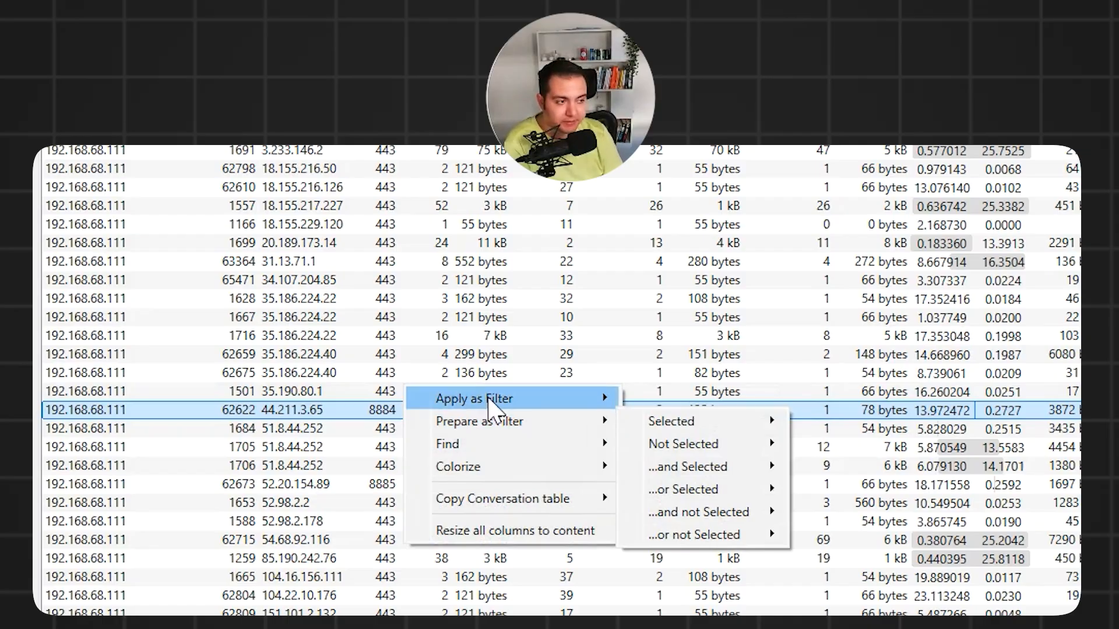
mouse_move(513, 399)
mouse_move(673, 402)
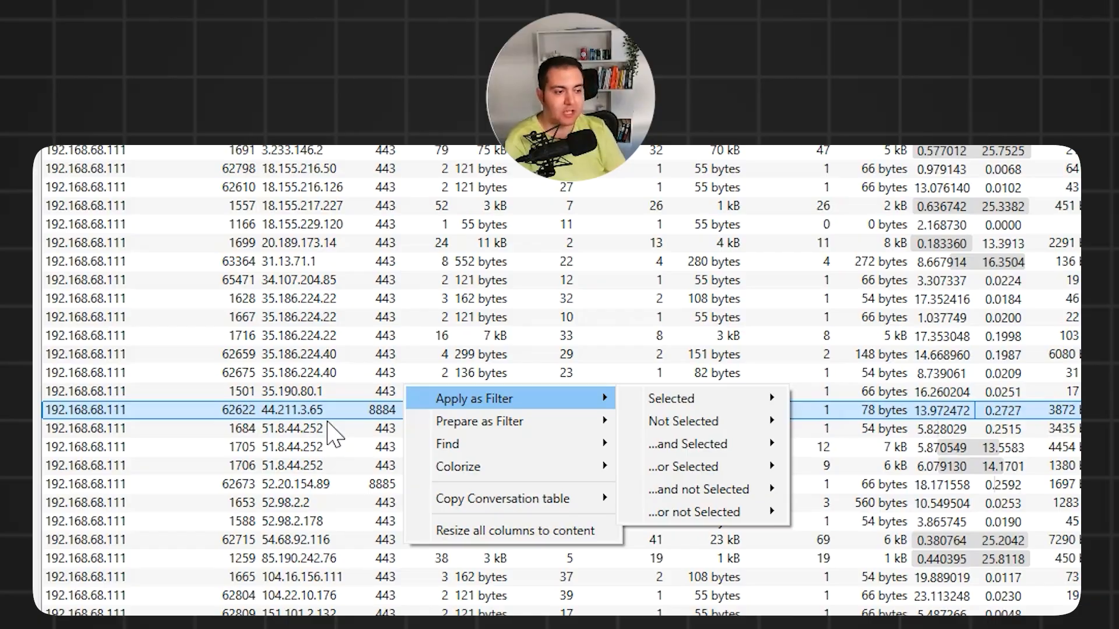
key("Escape")
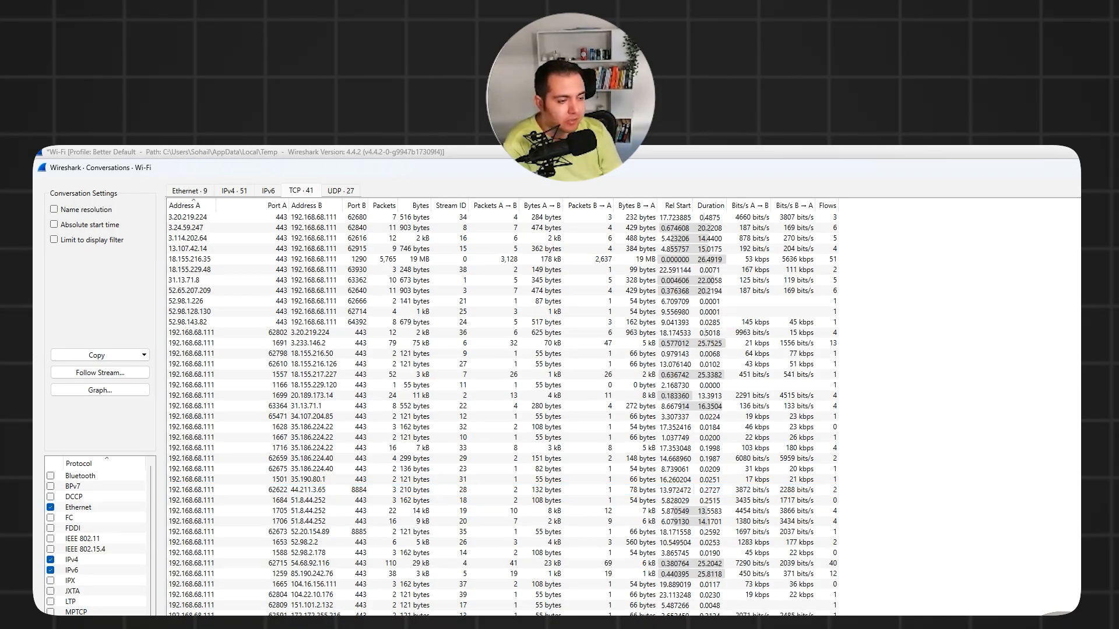
right_click(316, 626)
mouse_move(342, 619)
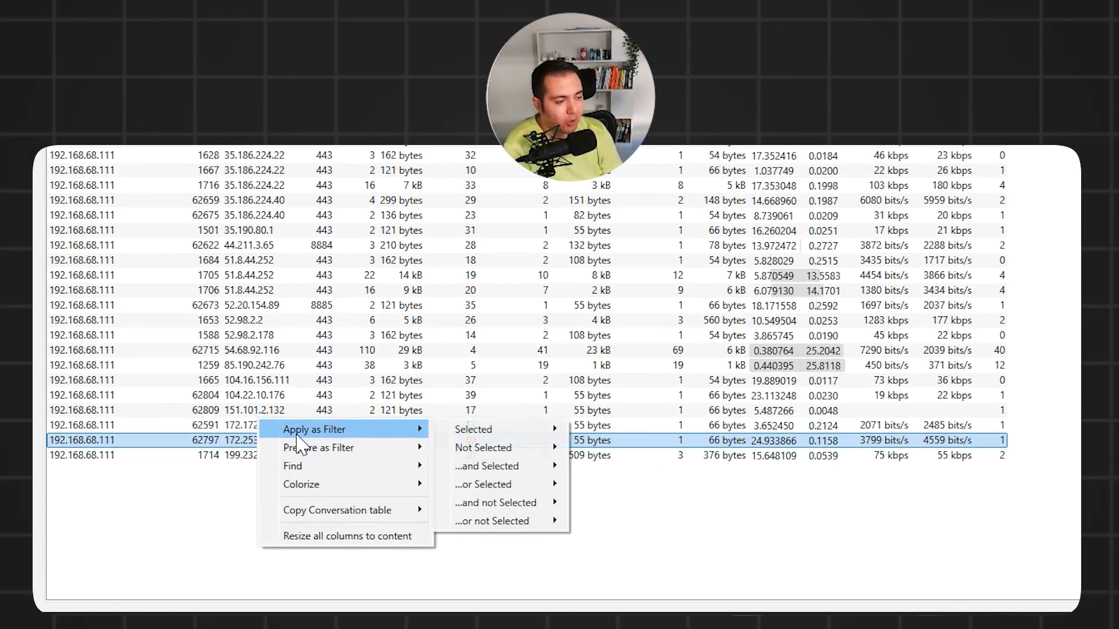
mouse_move(505, 434)
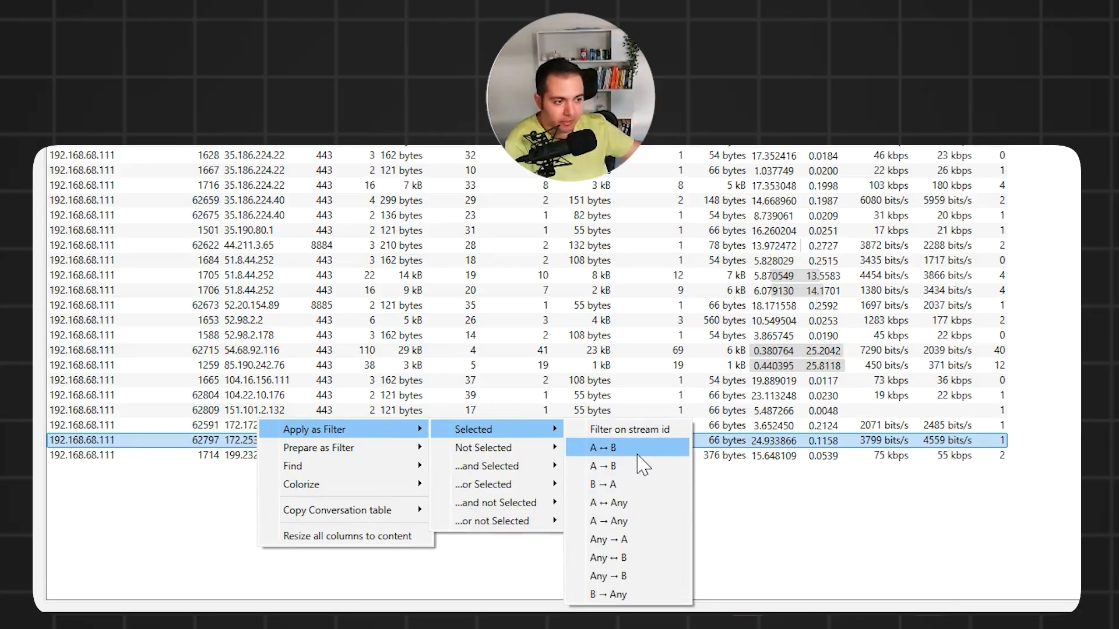
left_click(201, 511)
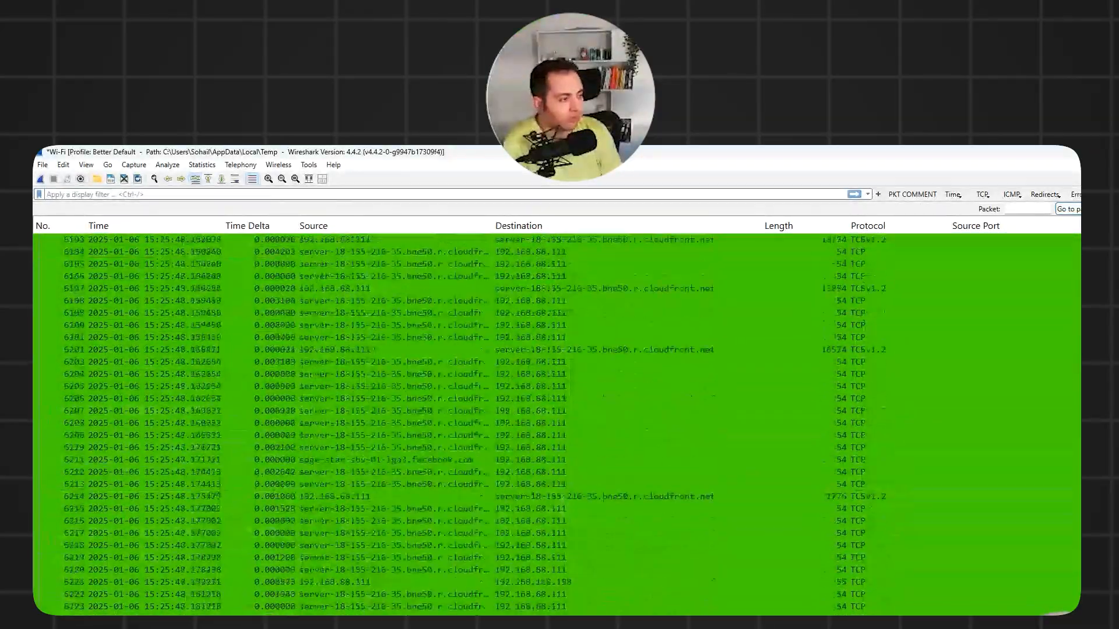
Return to the first packets of the unfiltered capture and look over the available Statistics tools.
scroll(556, 425, "up", 20)
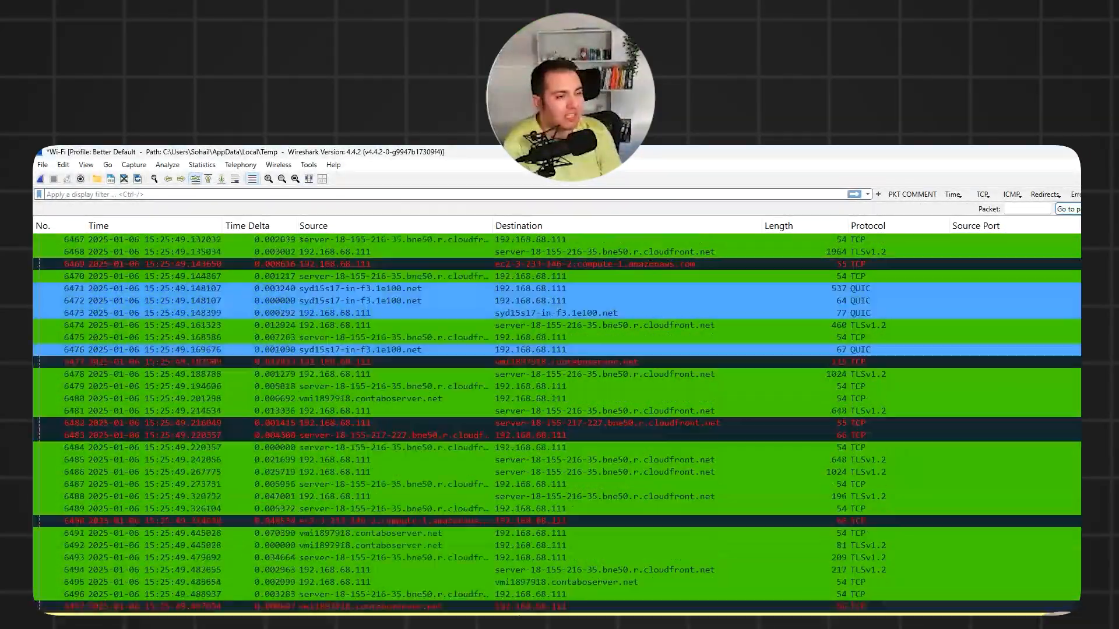
scroll(556, 424, "up", 20)
left_click(201, 165)
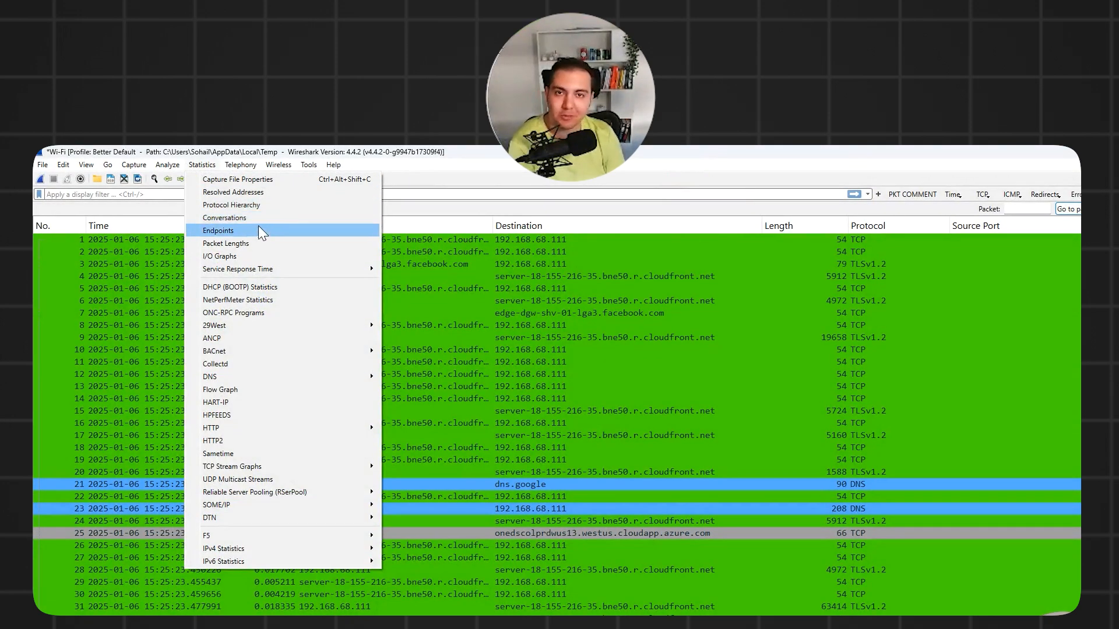
left_click(64, 394)
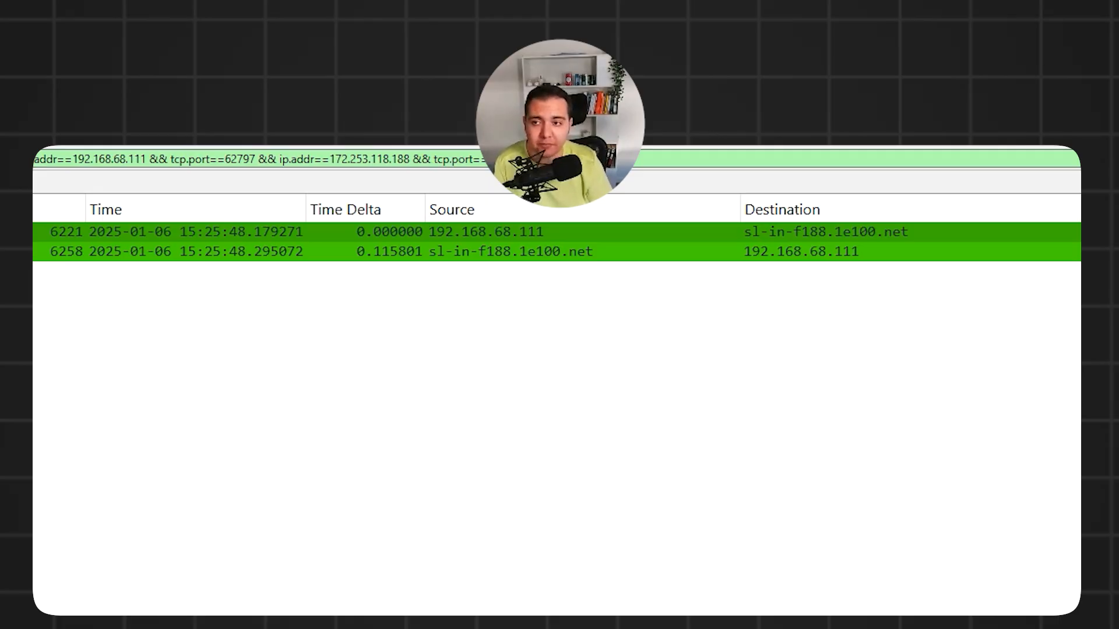
Look up 172.253.118.188 on whatismyipaddress.com in the browser, read its IP details and return to Wireshark.
left_click(976, 287)
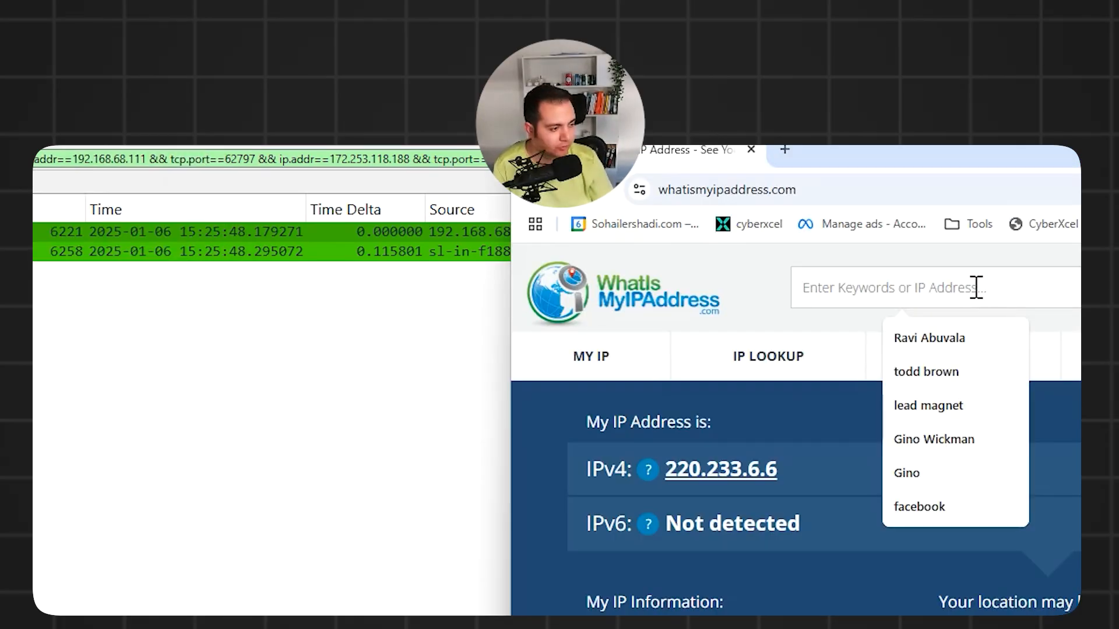
type("172")
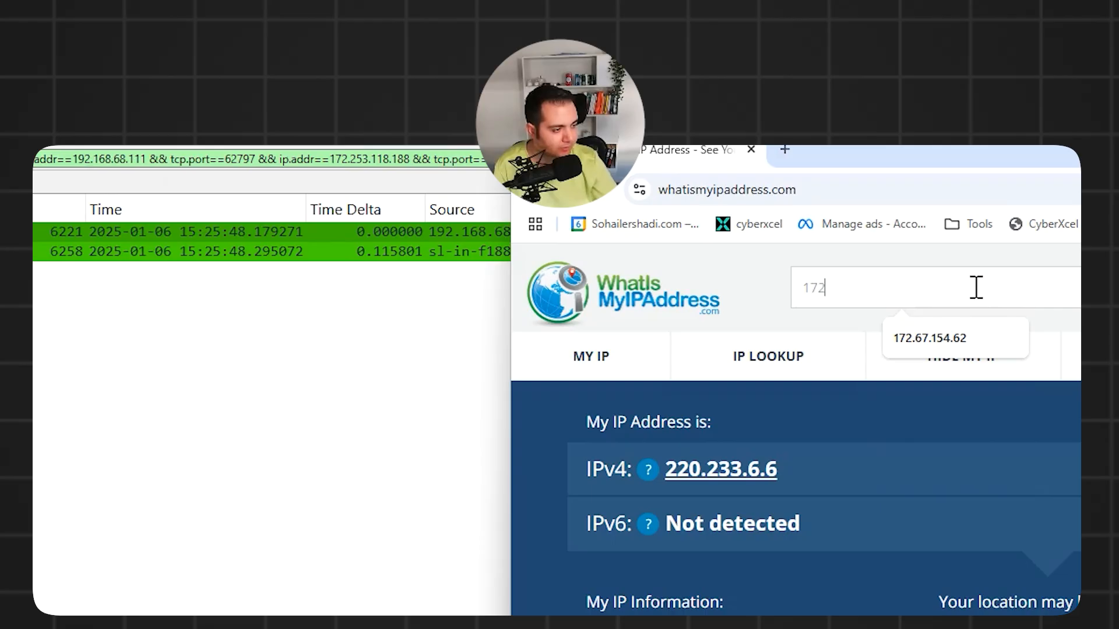
type(".253.118")
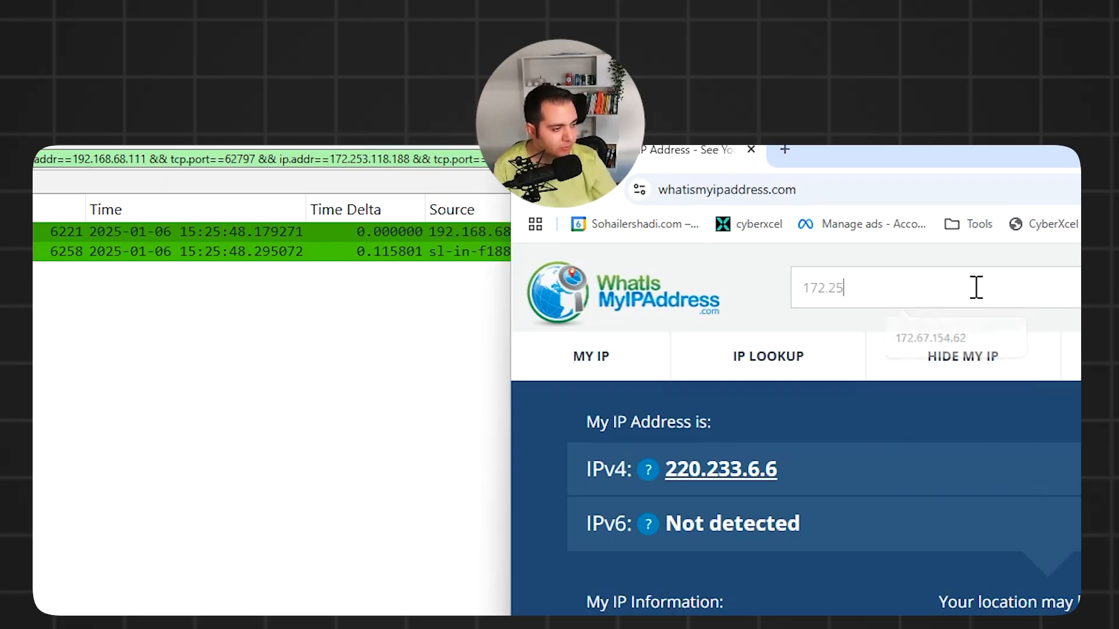
type(".188")
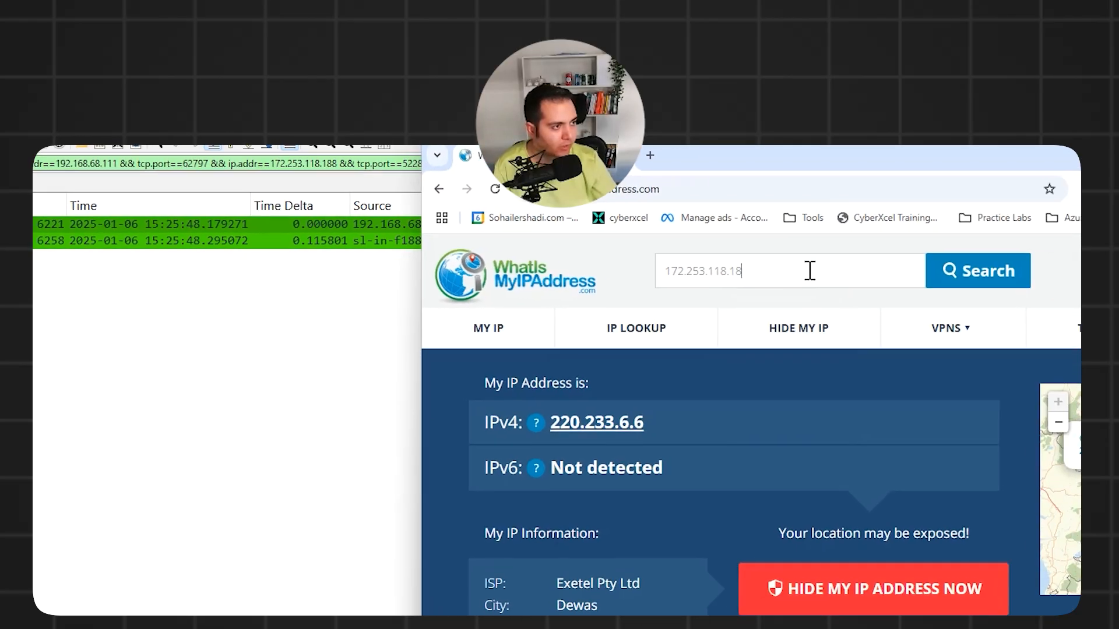
key("Return")
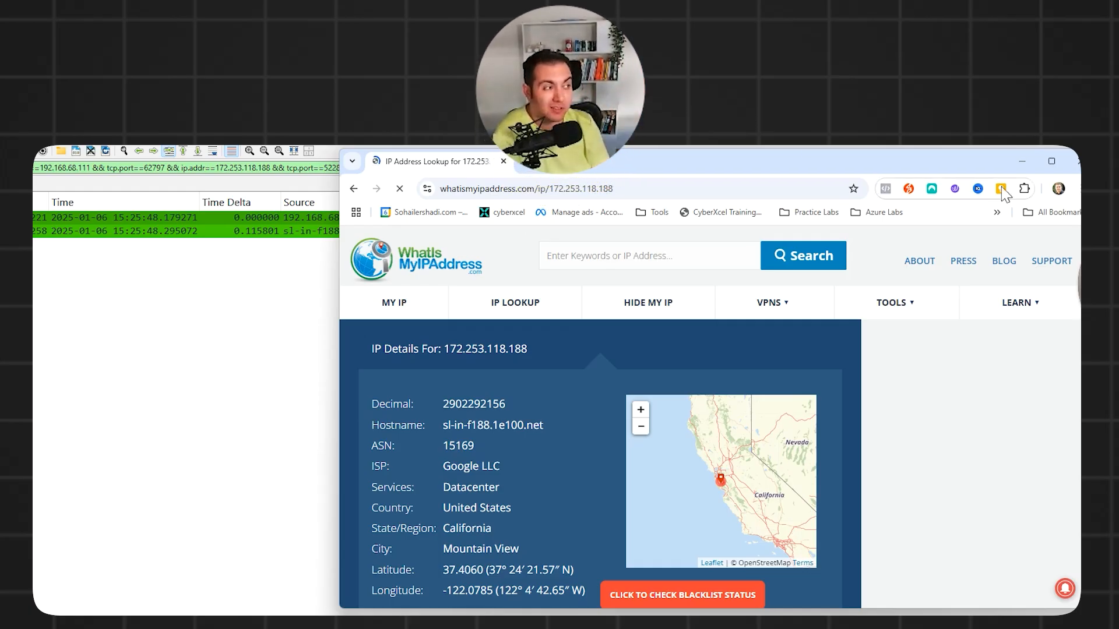
left_click(1018, 162)
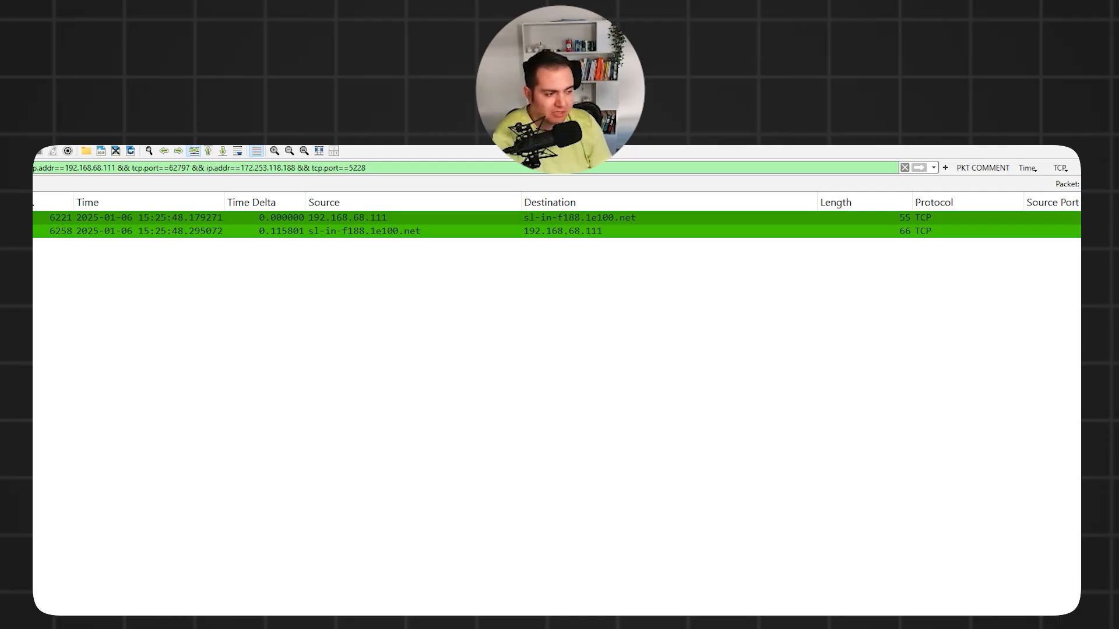
Switch back to the browser, search Google for "google llc 5228 port number" and review what the results say about the port.
key("alt+Tab")
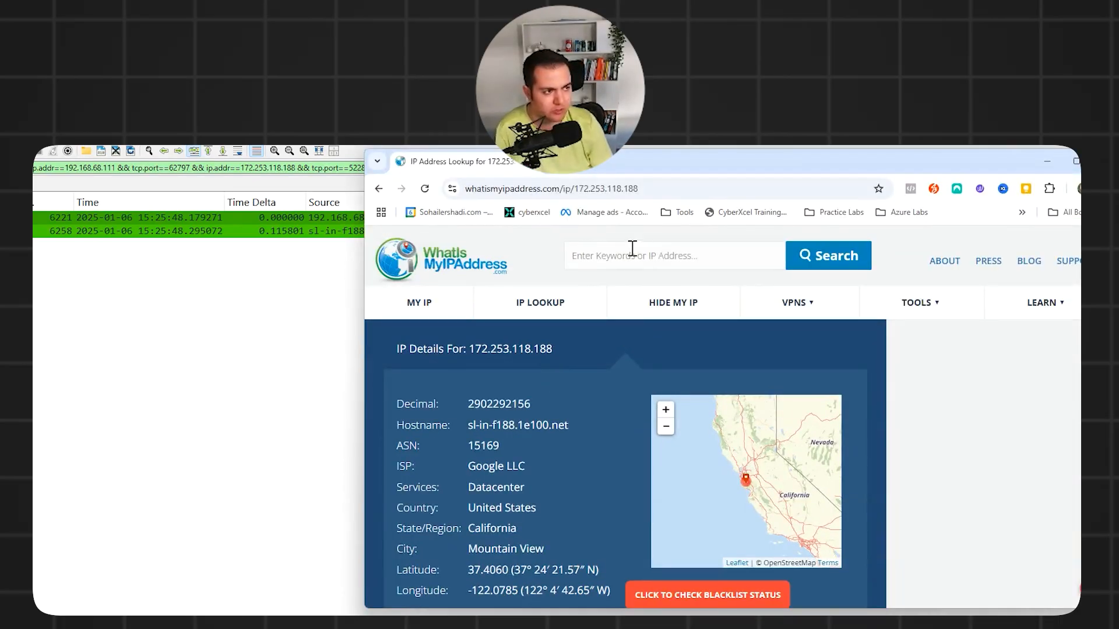
left_click(633, 191)
type("g")
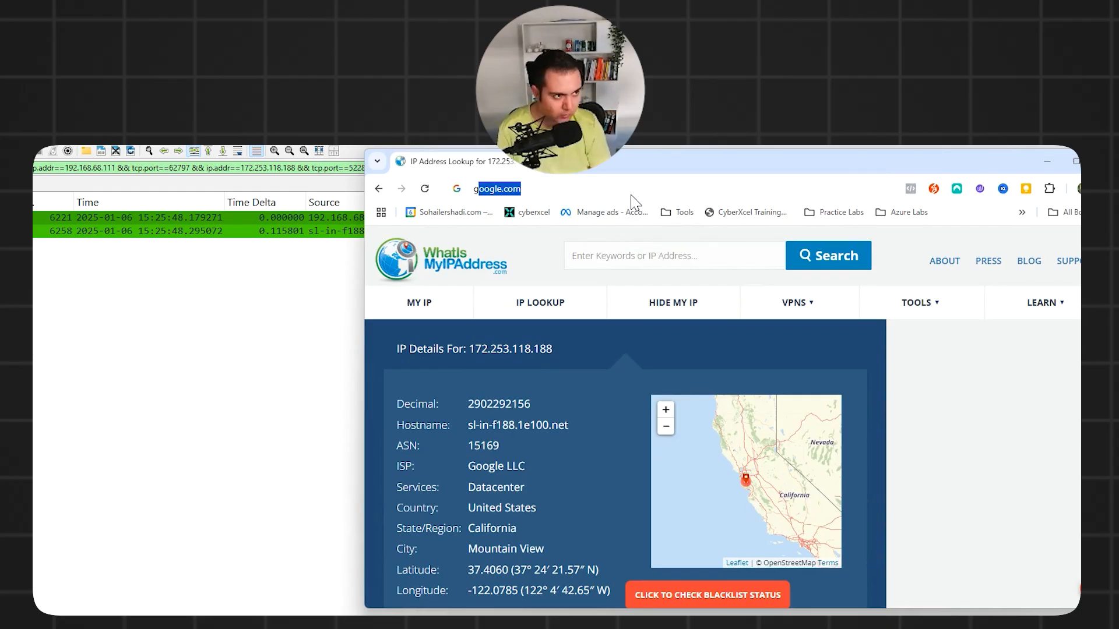
type("oogle llc ")
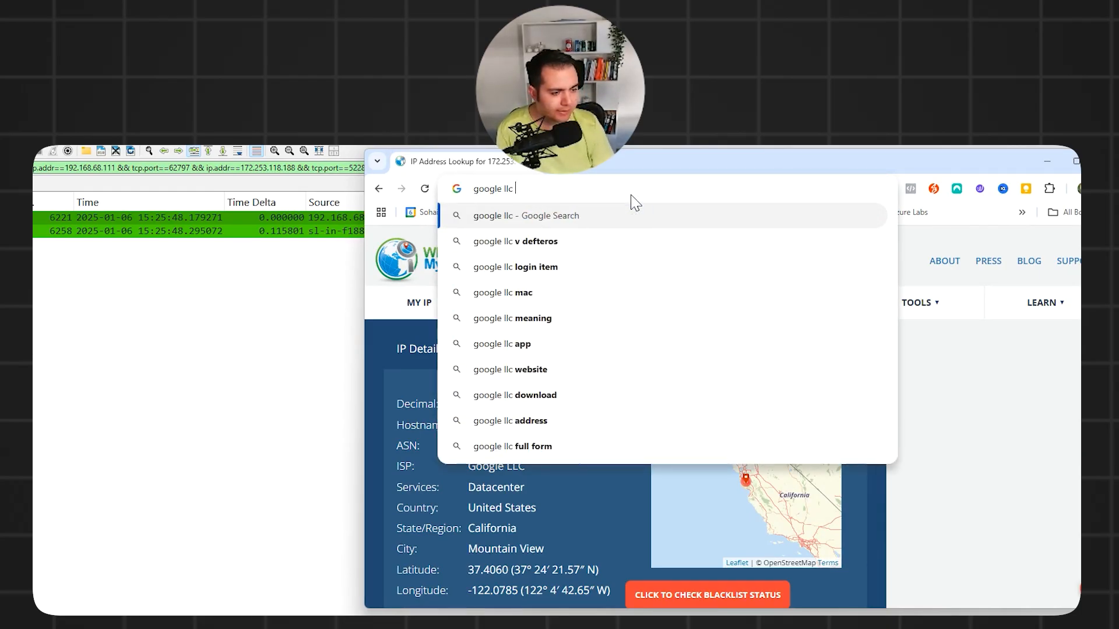
type("5228")
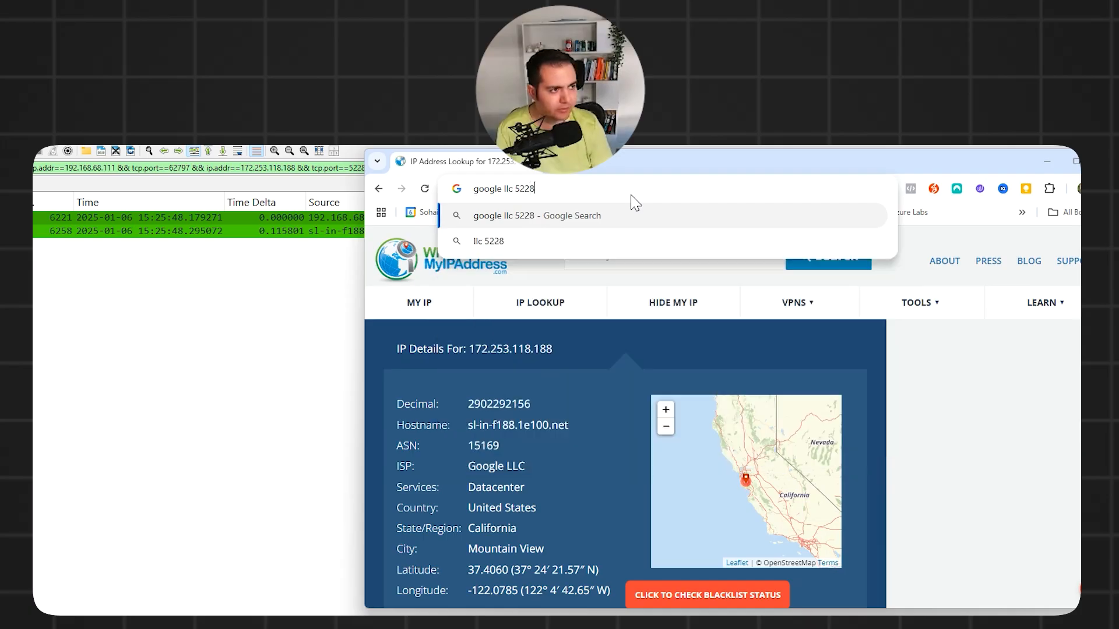
type(" port number")
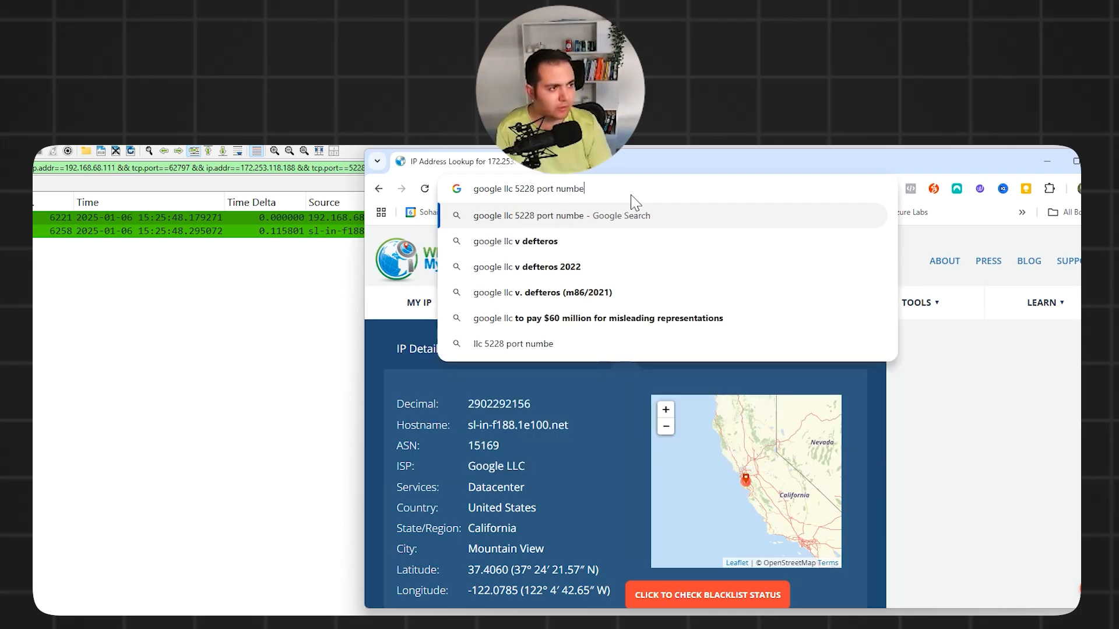
key("Return")
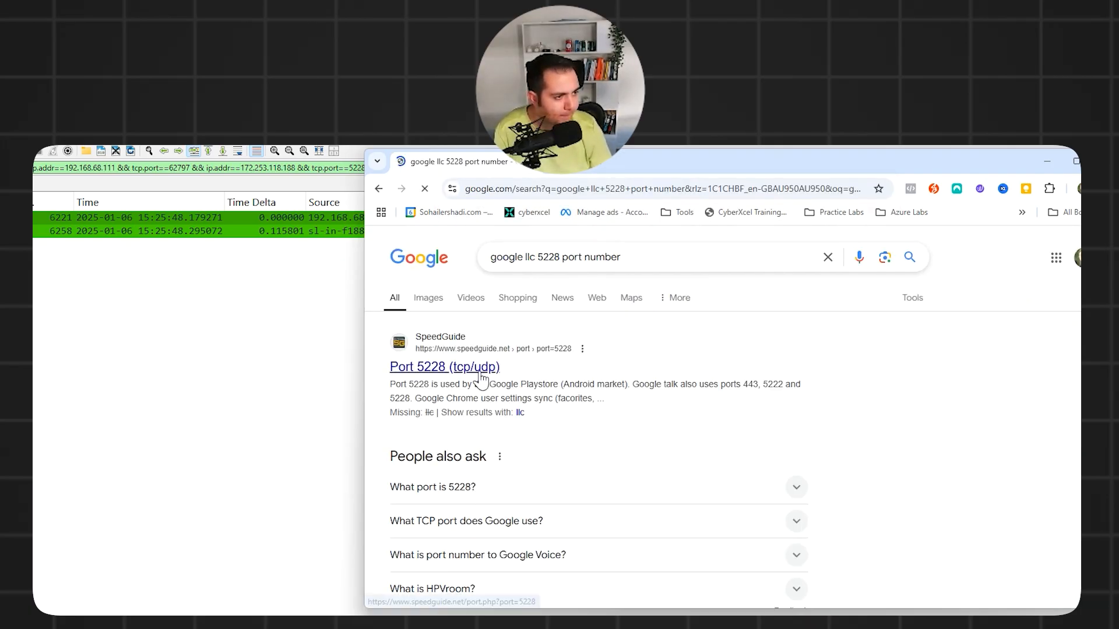
scroll(477, 382, "down", 2)
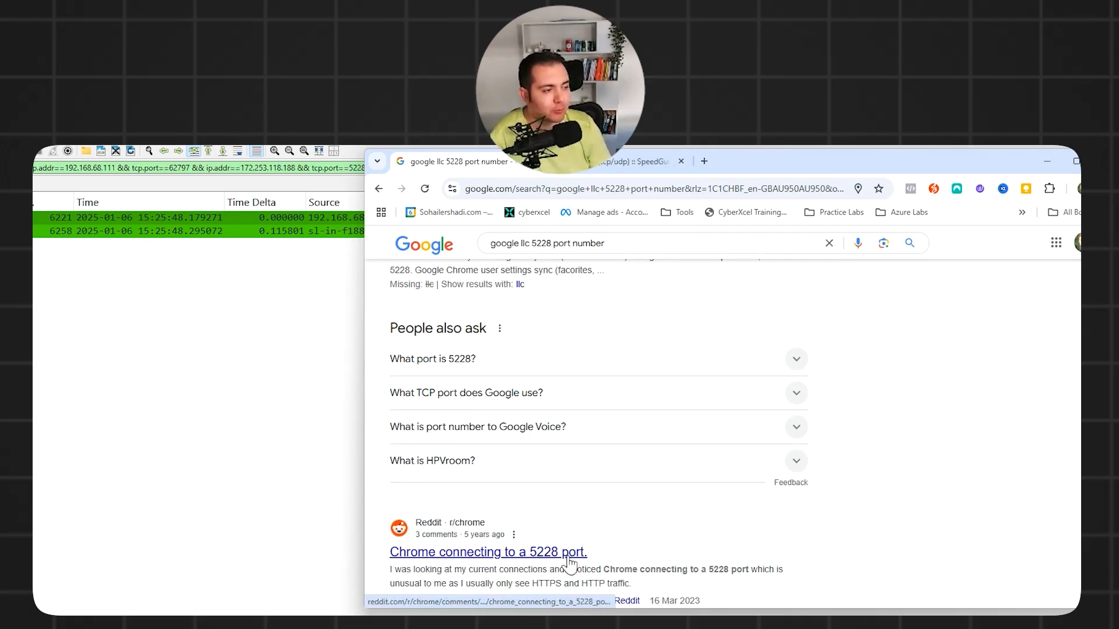
scroll(356, 574, "down", 3)
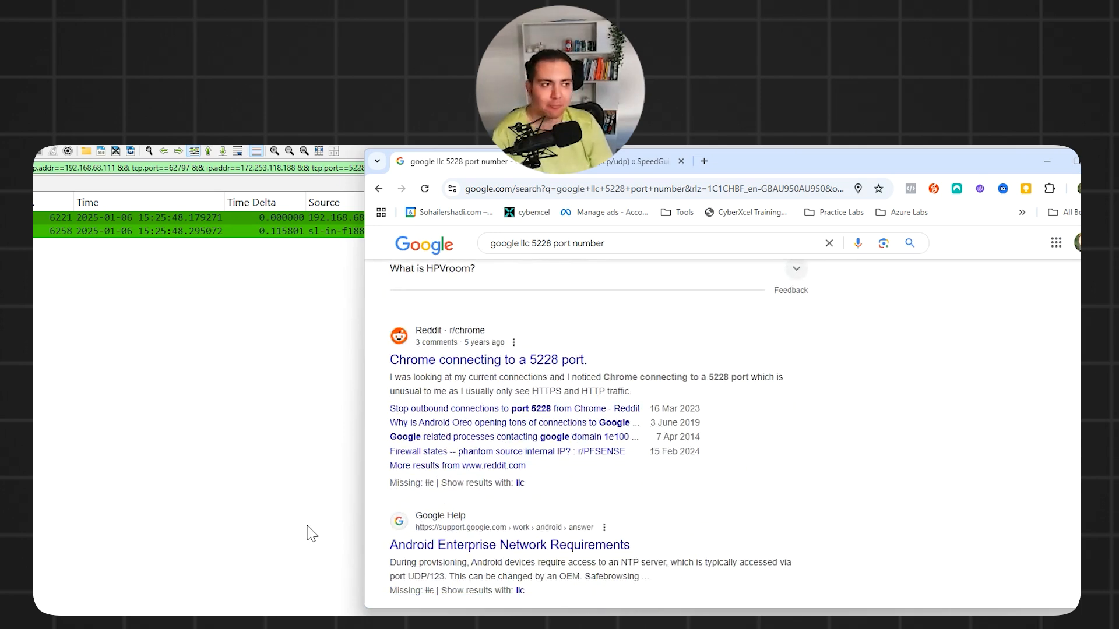
left_click(612, 161)
On malware-traffic-analysis.net, open the 2024-11-26 Nemotodes traffic analysis exercise and read its LAN segment details, task and associated files.
left_click(227, 397)
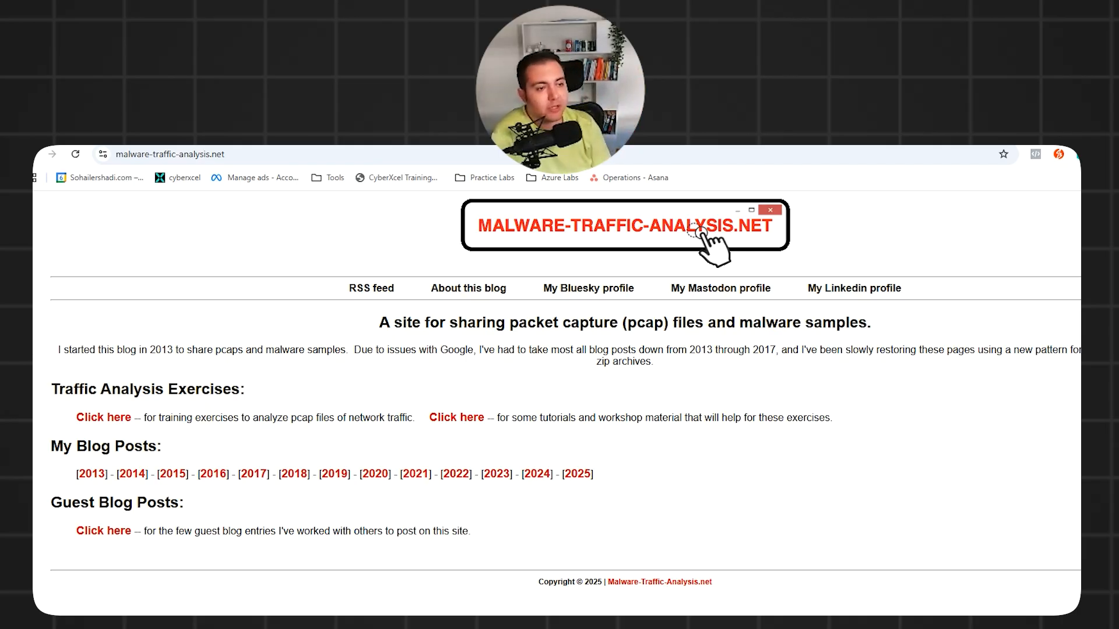
left_click(105, 420)
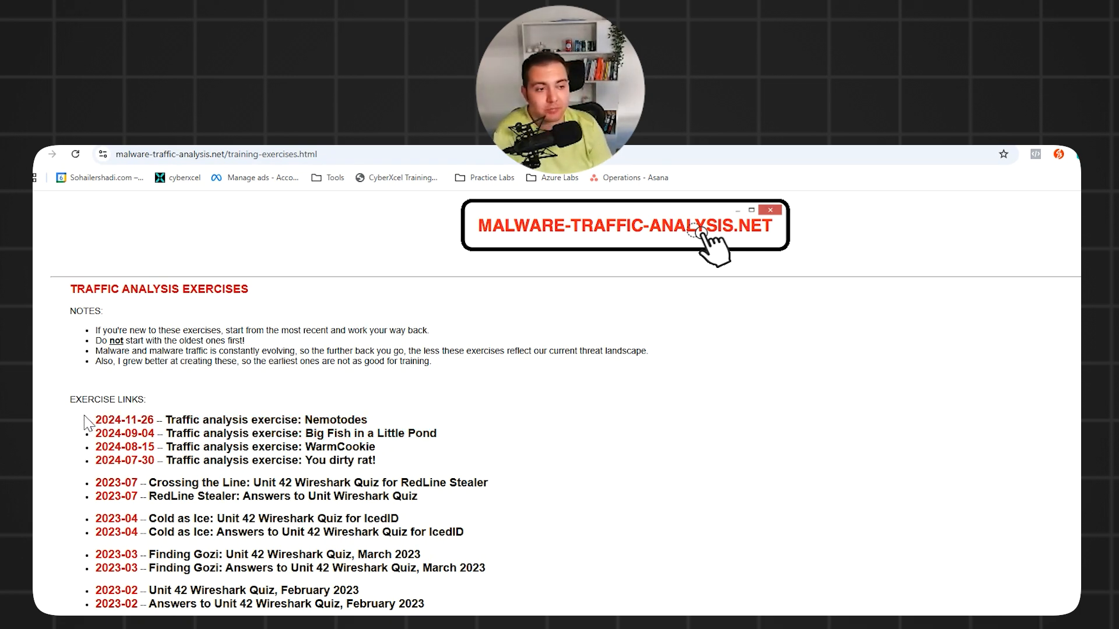
left_click(322, 422)
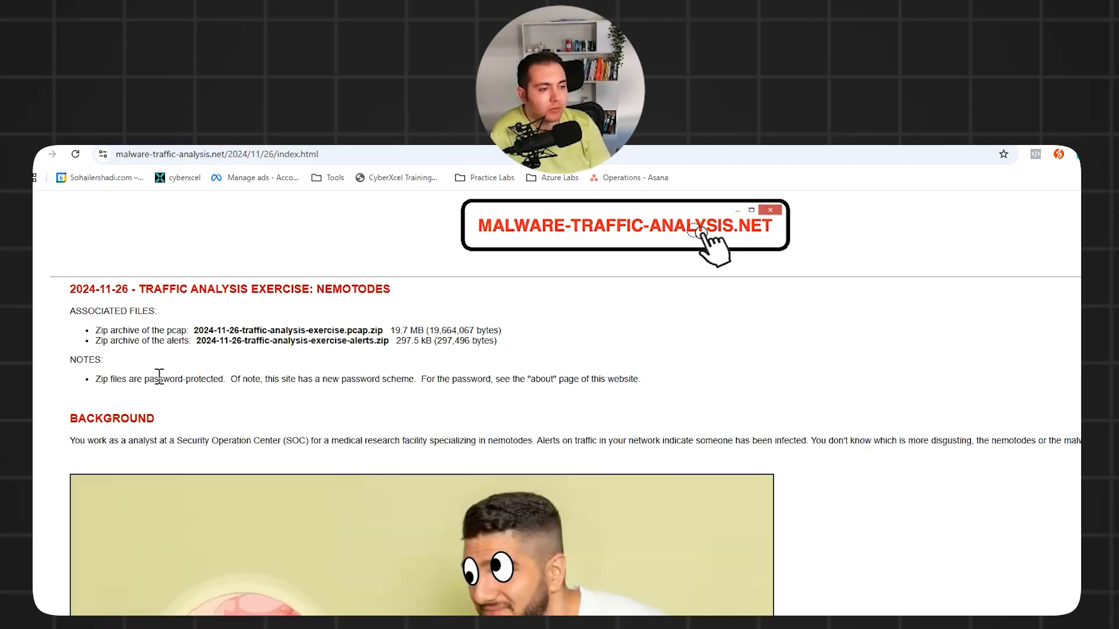
scroll(176, 406, "down", 6)
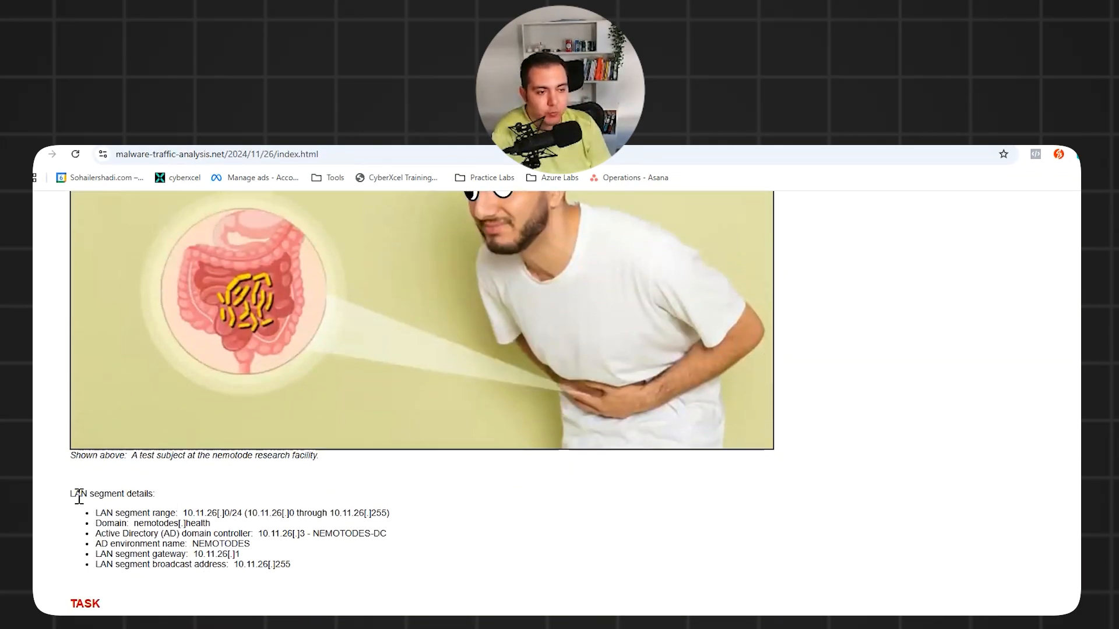
scroll(81, 508, "down", 3)
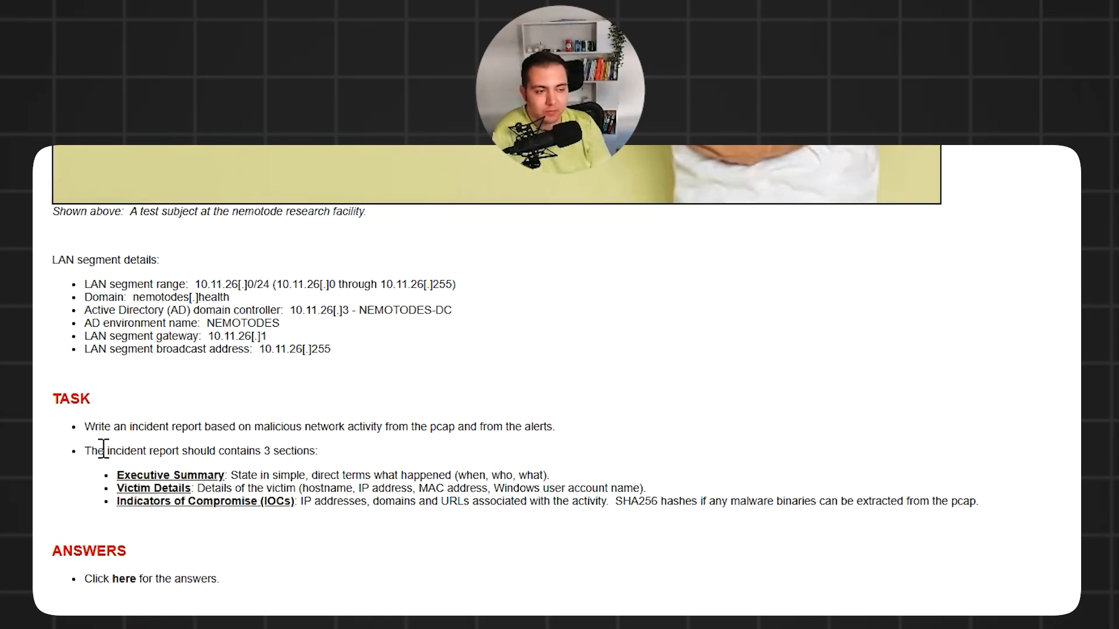
scroll(336, 312, "up", 10)
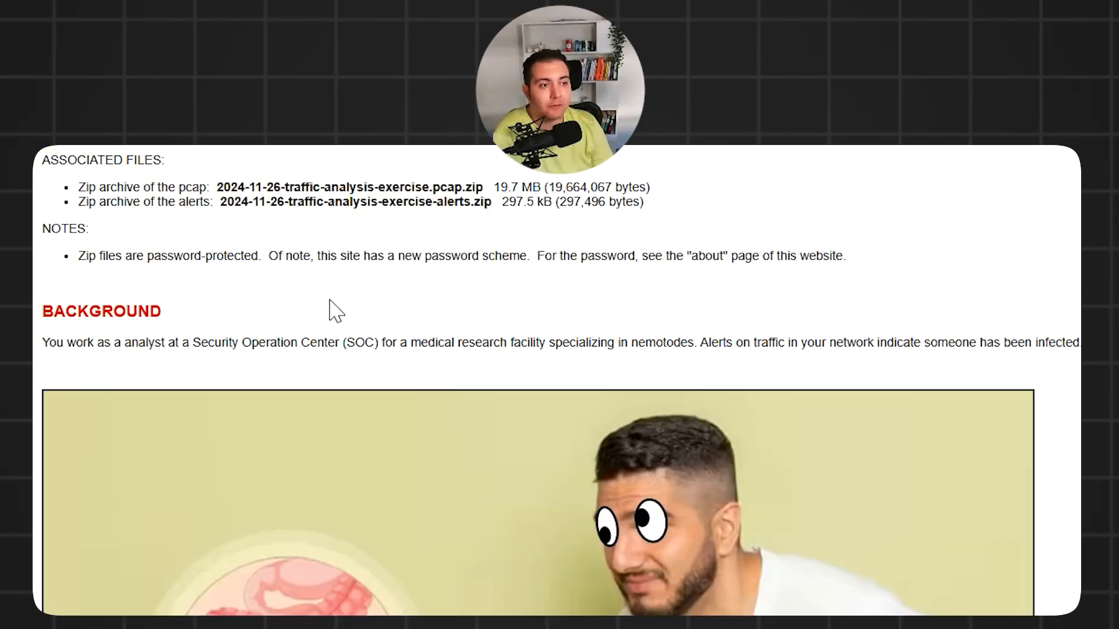
Open the Nemotodes exercise capture in Wireshark and look through its packets, checking sources, destinations and protocols.
scroll(332, 321, "up", 2)
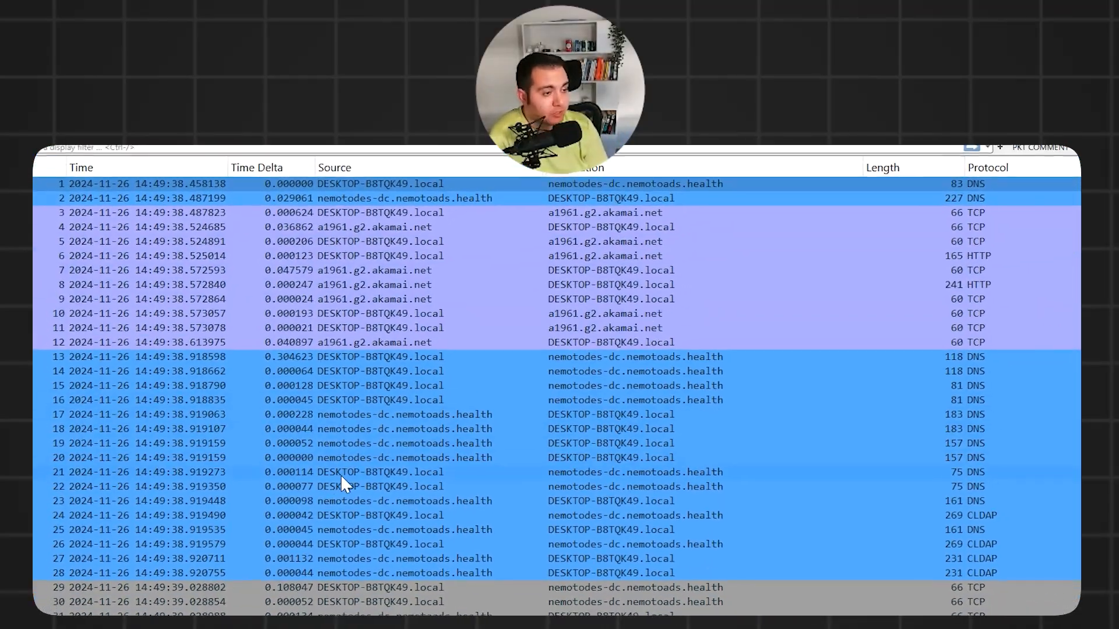
scroll(341, 474, "down", 15)
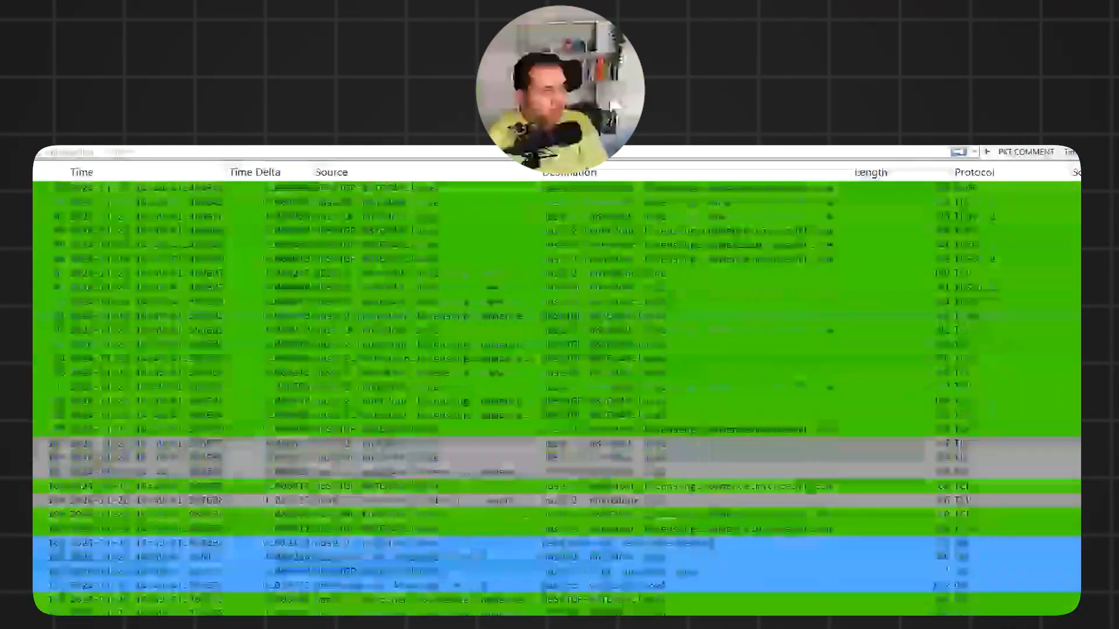
scroll(814, 428, "down", 20)
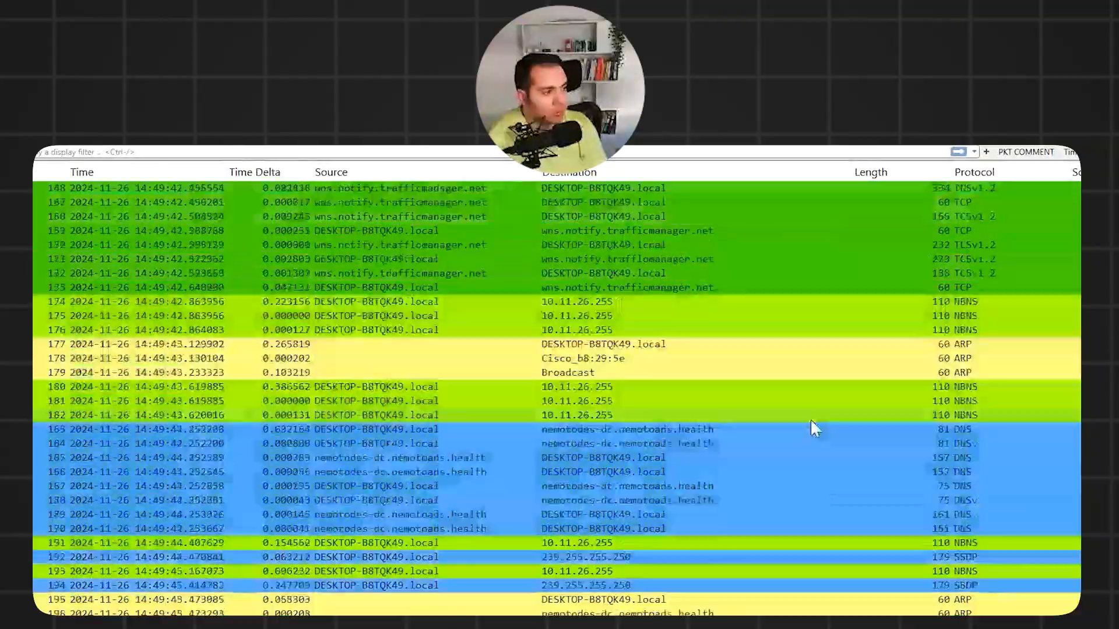
scroll(810, 429, "down", 20)
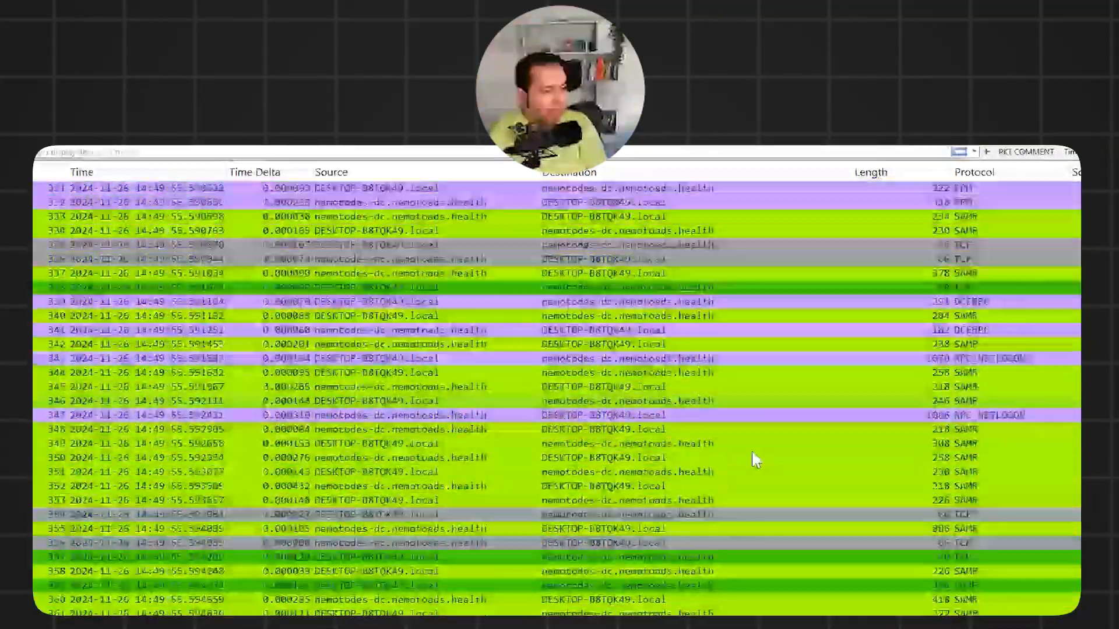
scroll(756, 460, "down", 20)
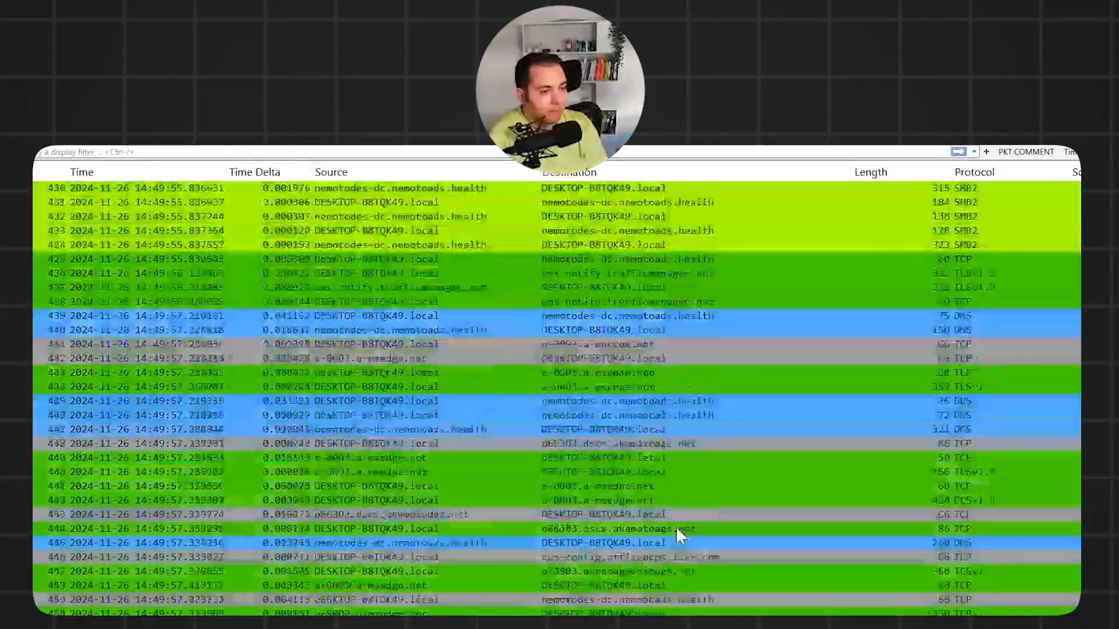
scroll(679, 533, "down", 2)
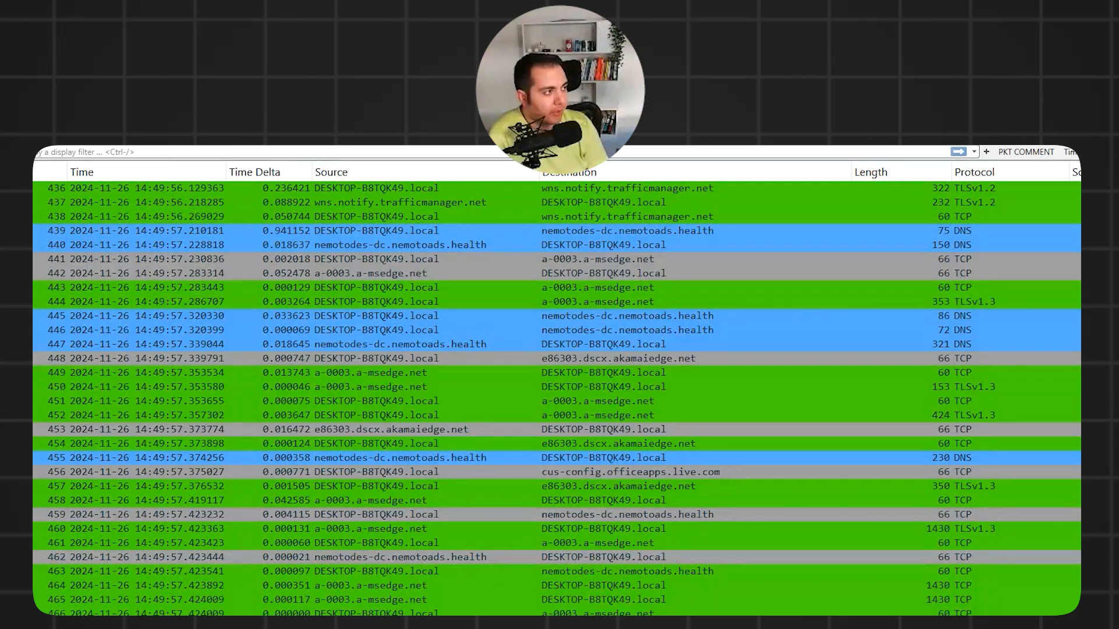
Switch to the browser and reread the Nemotodes exercise's associated files, notes and background on the infection alerts.
key("alt+Tab")
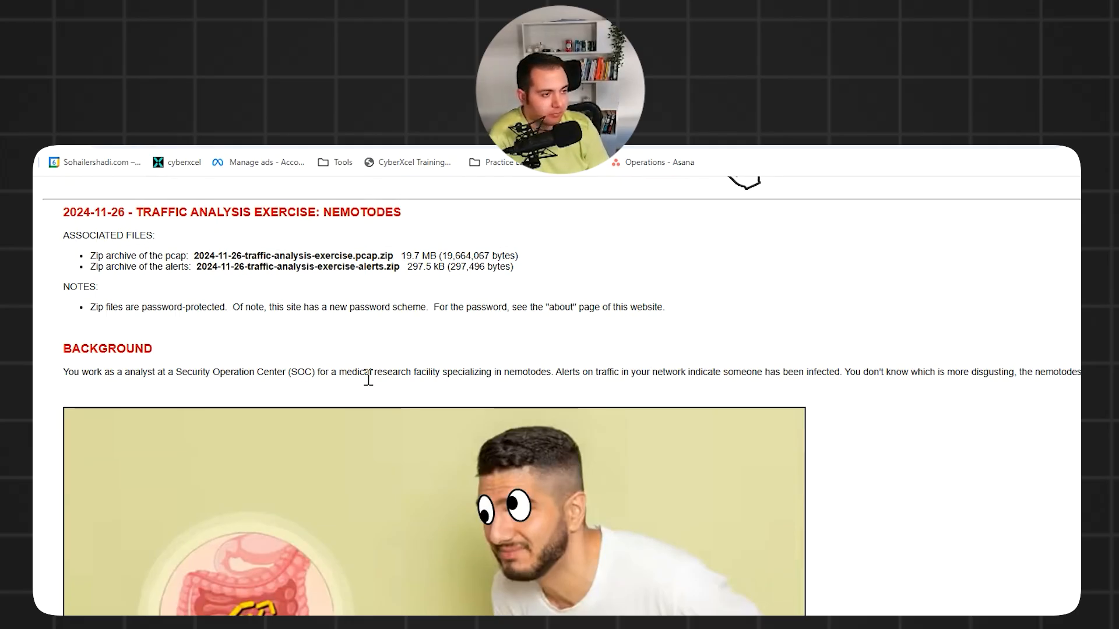
scroll(564, 380, "down", 1)
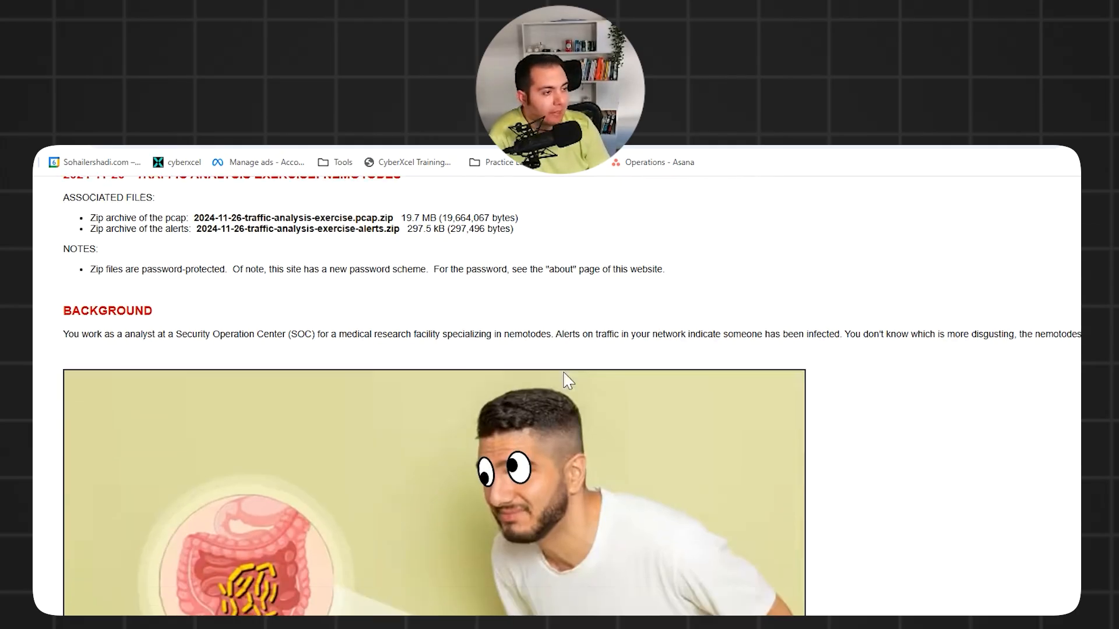
left_click_drag(583, 304, 678, 304)
left_click(726, 309)
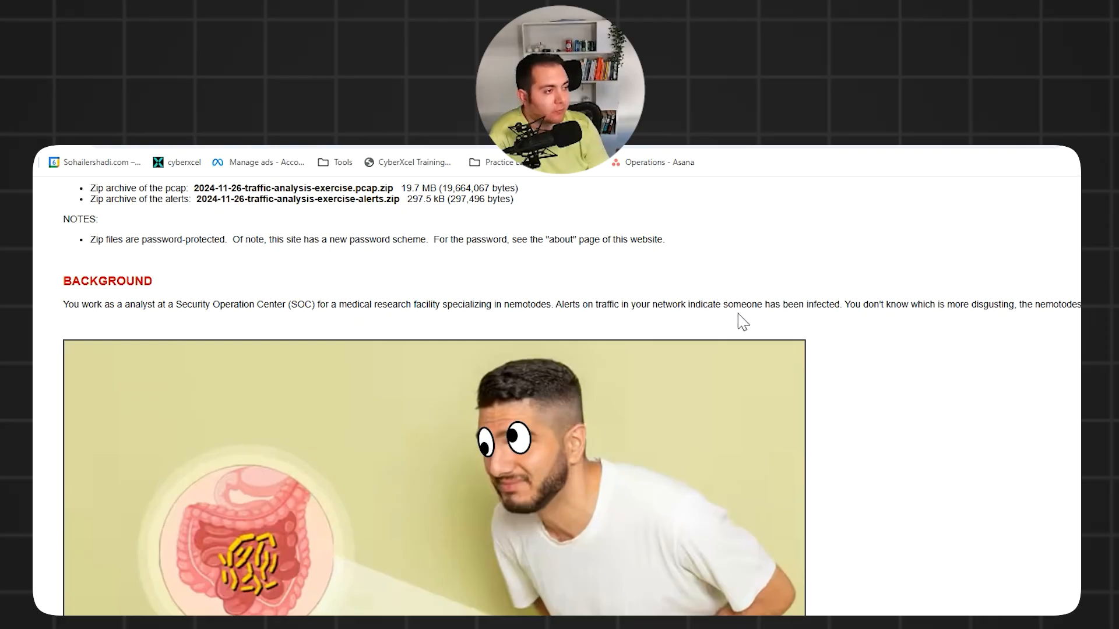
scroll(781, 325, "up", 1)
scroll(781, 325, "up", 3)
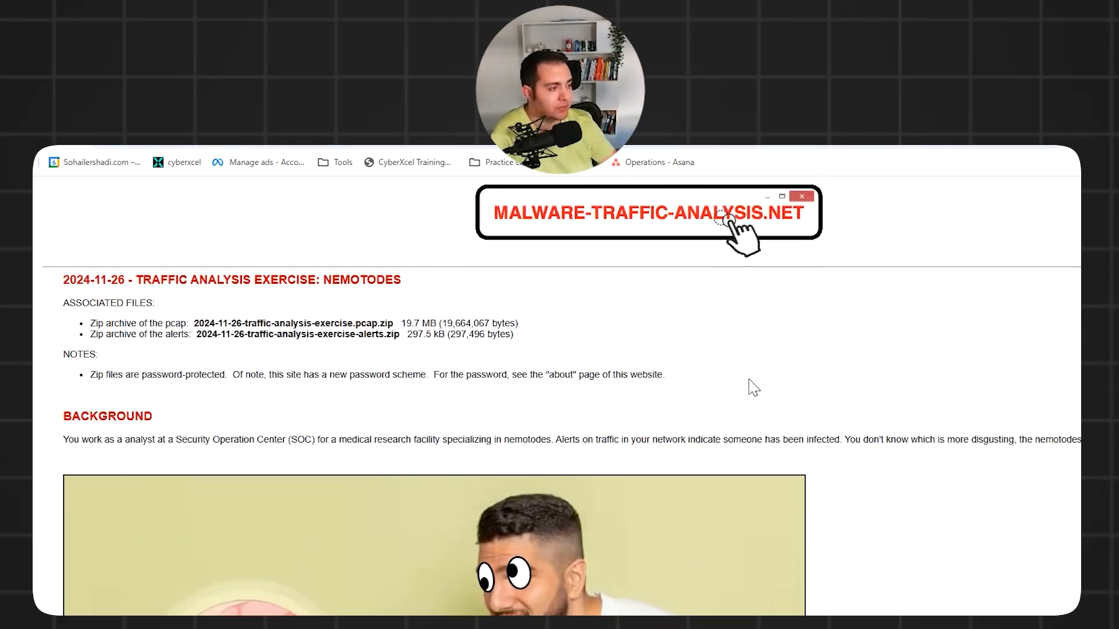
Find the LAN segment details below the exercise image and read the LAN segment range.
scroll(78, 317, "down", 10)
scroll(82, 344, "up", 1)
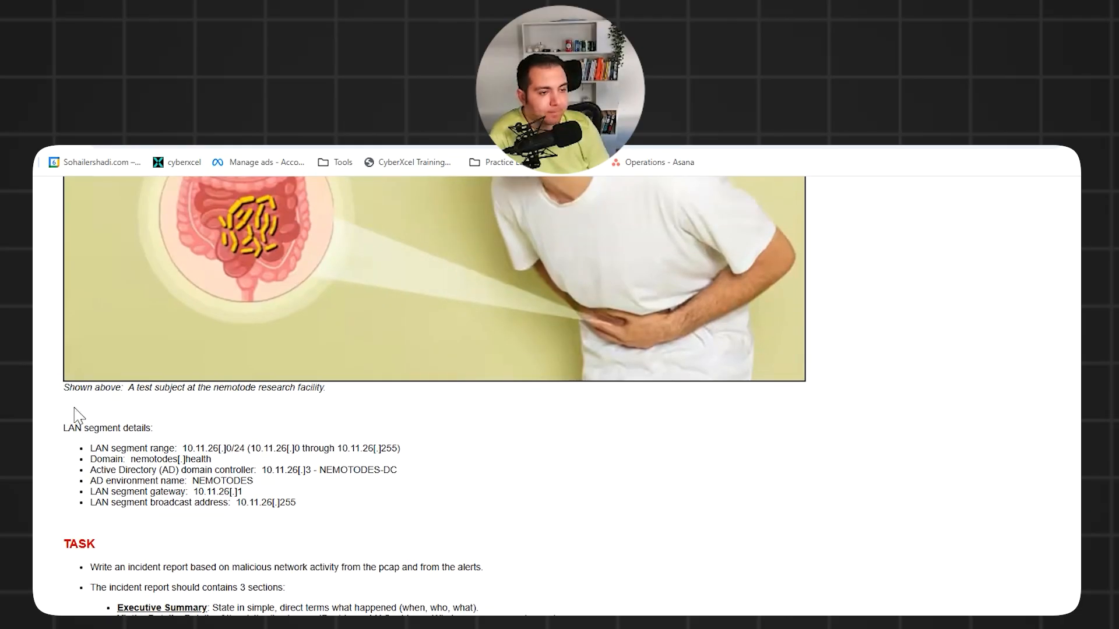
left_click_drag(93, 451, 232, 449)
left_click(357, 447)
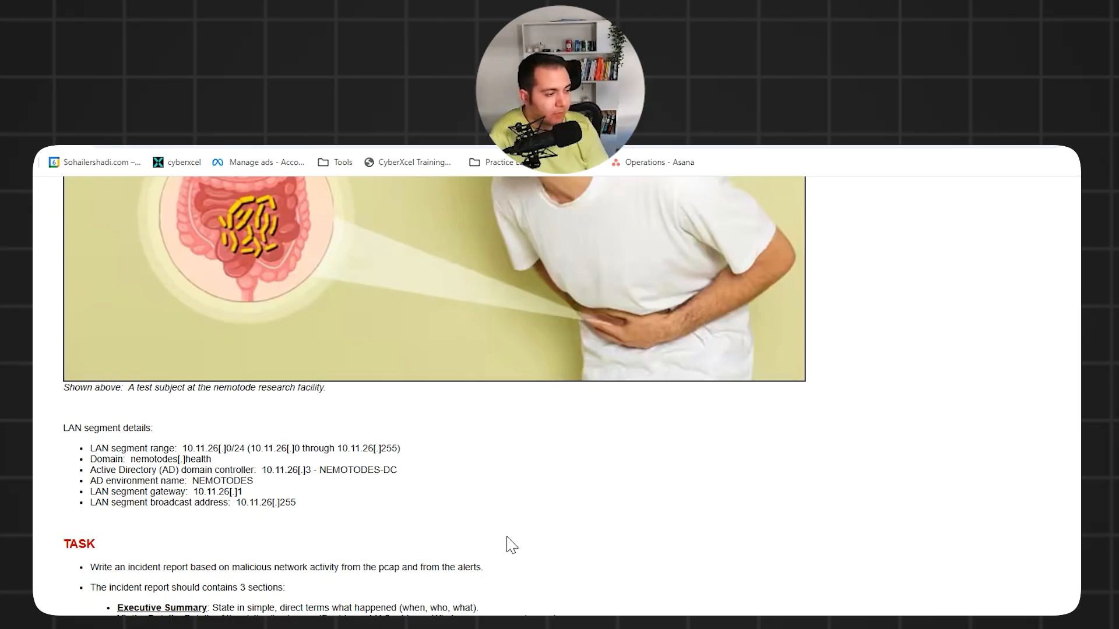
Switch back to Wireshark and inspect the source and destination hosts in the earlier packets of the exercise capture.
key("alt+Tab")
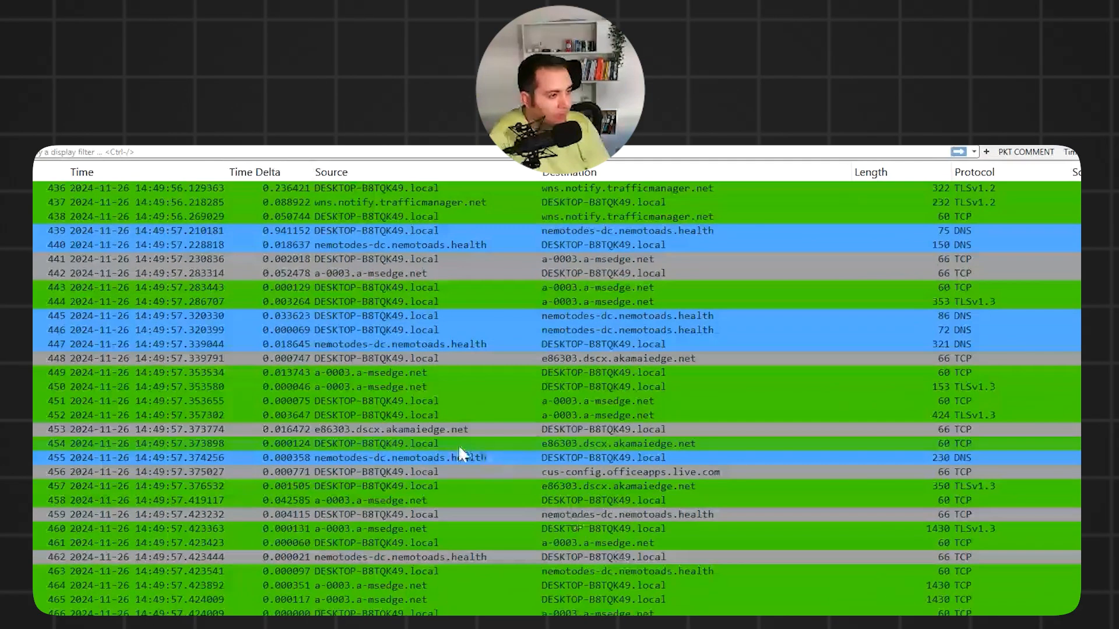
scroll(583, 479, "up", 4)
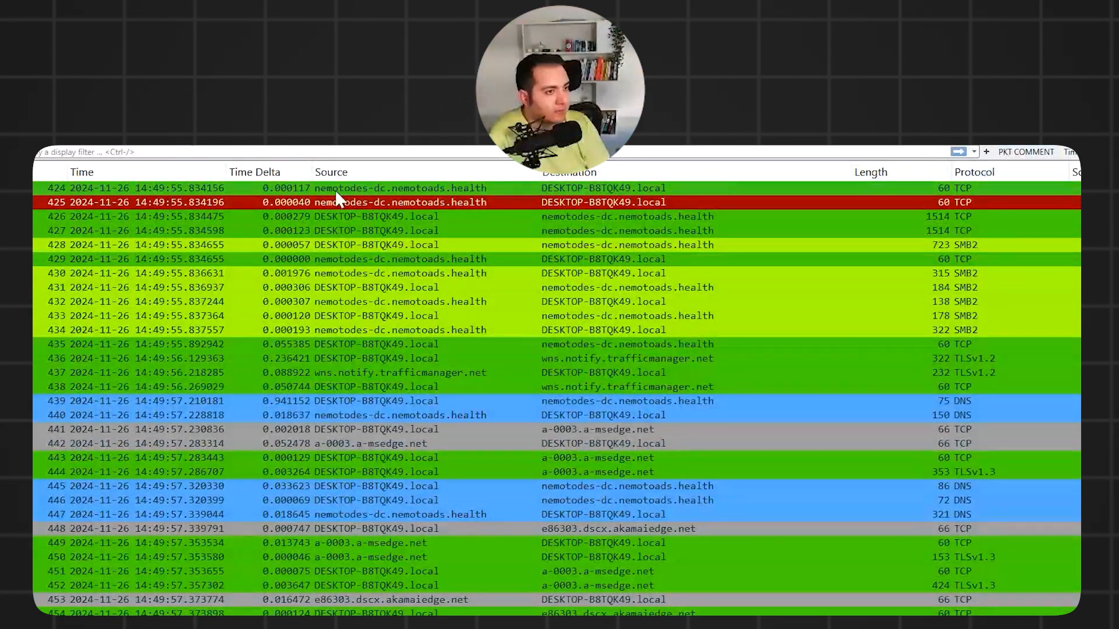
scroll(373, 214, "up", 20)
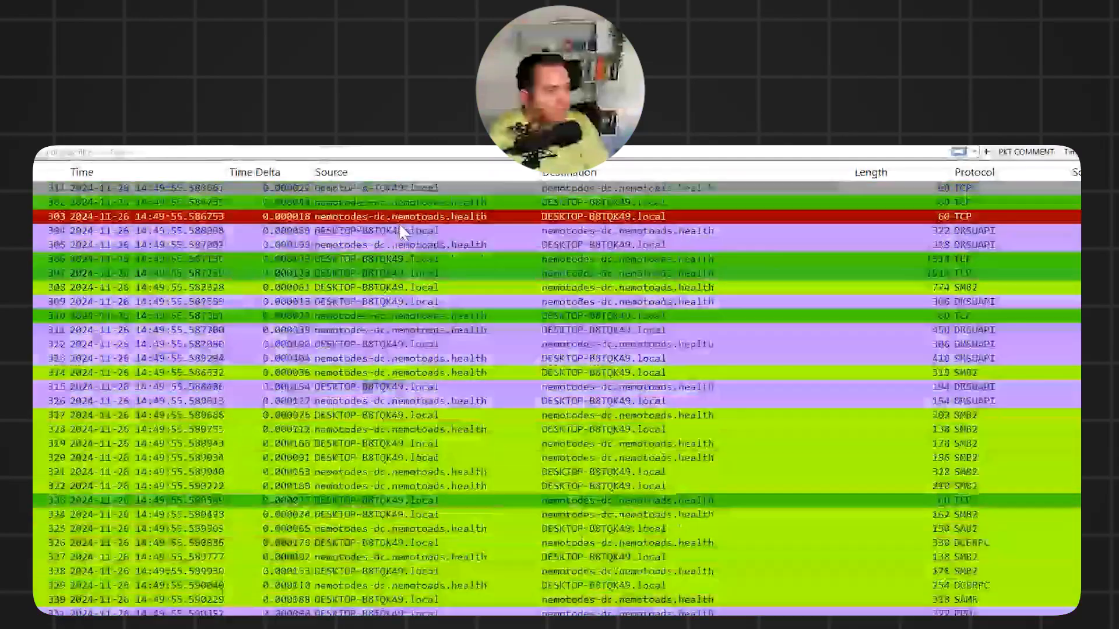
scroll(402, 227, "up", 20)
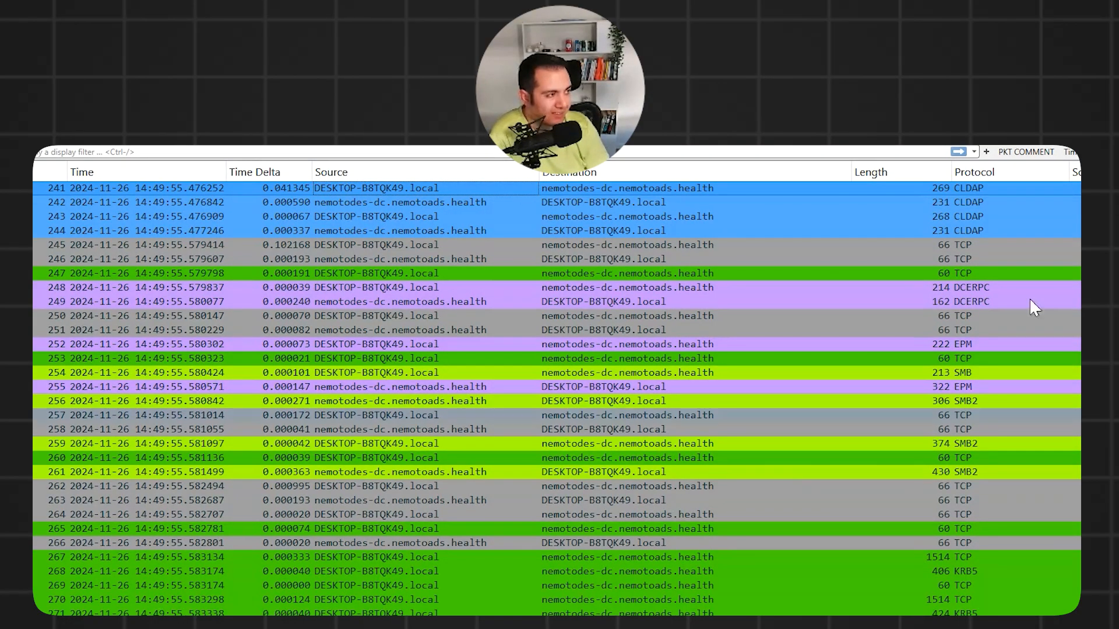
Return to the exercise page and read the domain and the Active Directory domain controller's IP address.
key("alt+Tab")
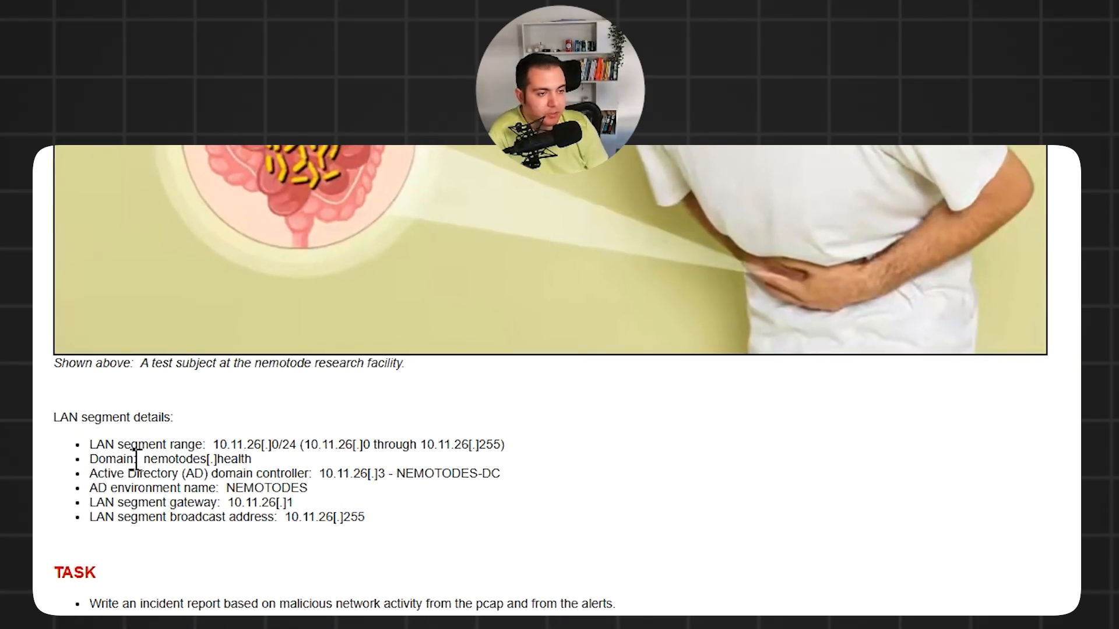
left_click_drag(143, 459, 254, 461)
left_click(218, 459)
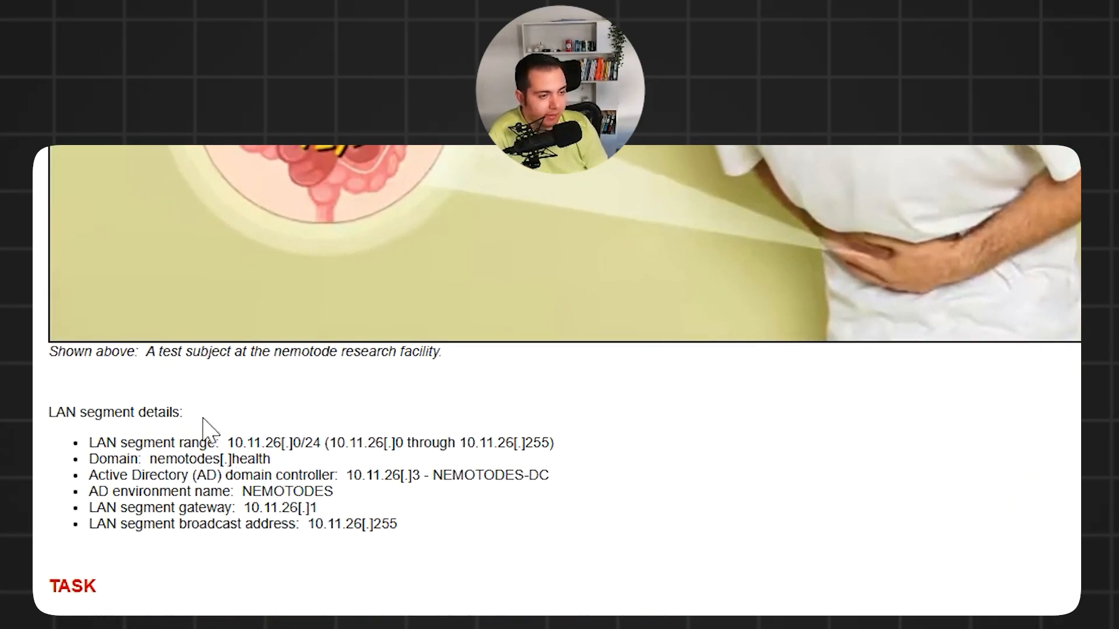
left_click_drag(120, 475, 219, 475)
left_click(218, 475)
left_click_drag(353, 475, 420, 477)
left_click(408, 475)
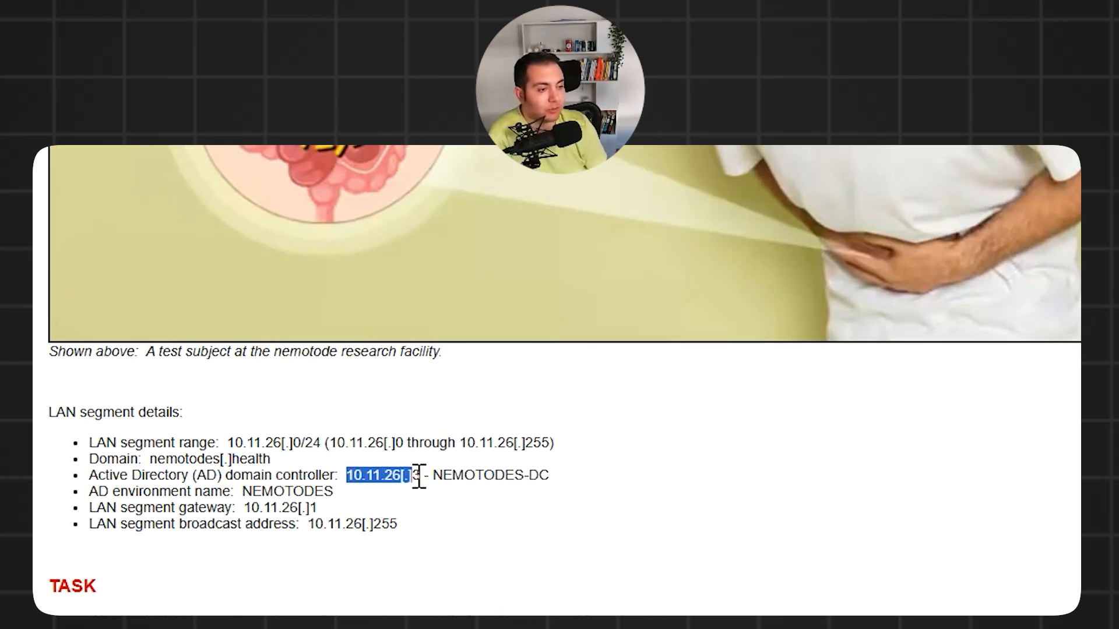
left_click(425, 481)
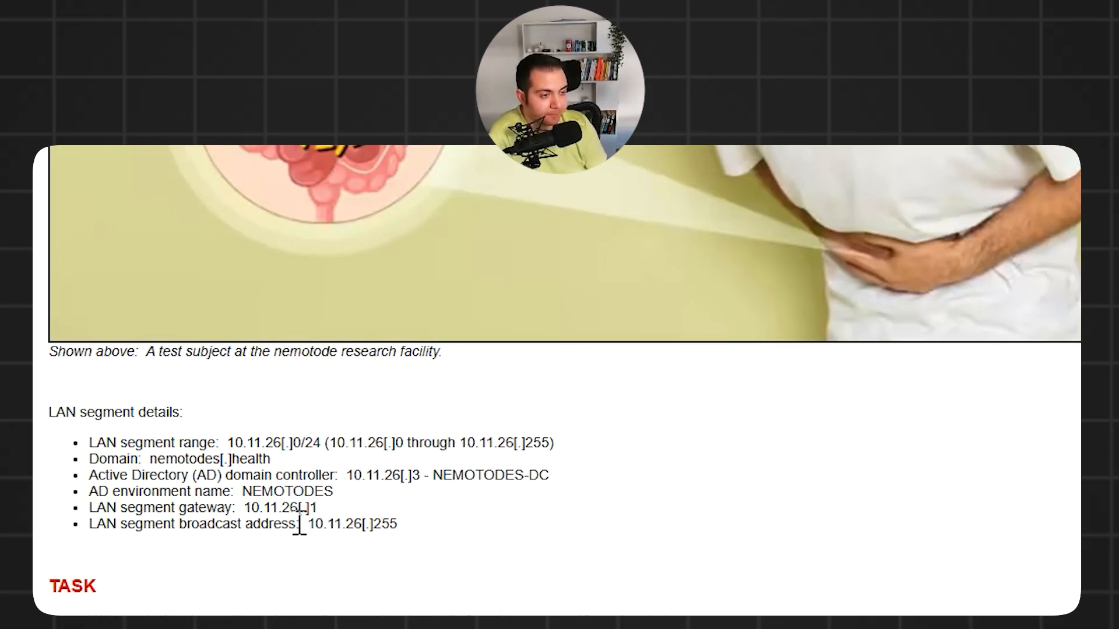
Read the AD environment name, the LAN segment gateway and the broadcast address in the LAN segment details.
left_click_drag(98, 491, 366, 501)
left_click(367, 505)
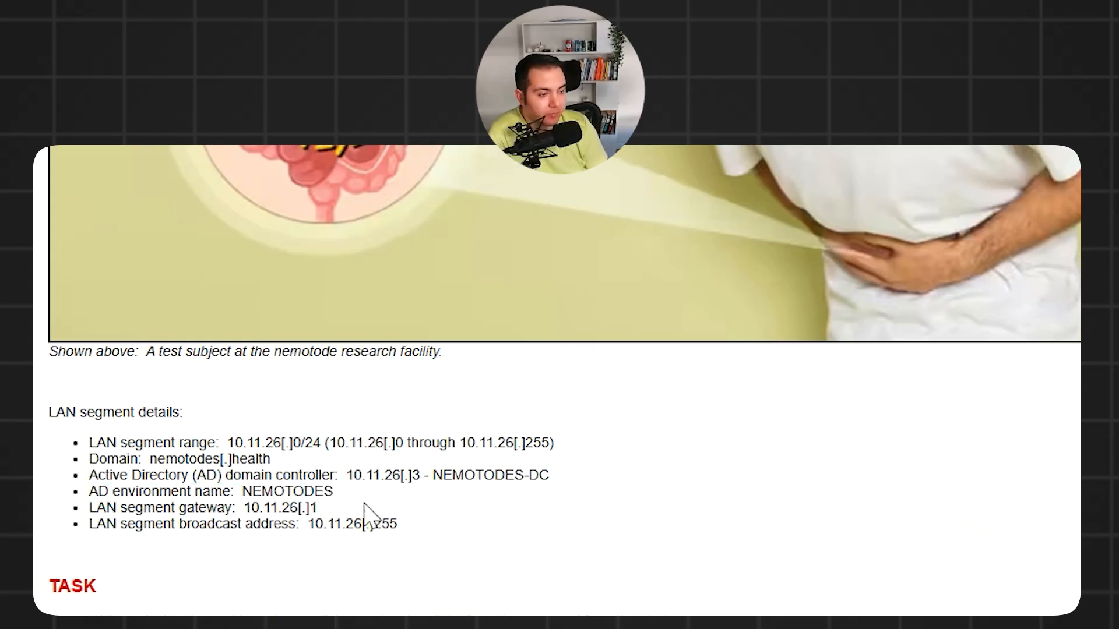
left_click_drag(89, 506, 314, 510)
left_click(315, 511)
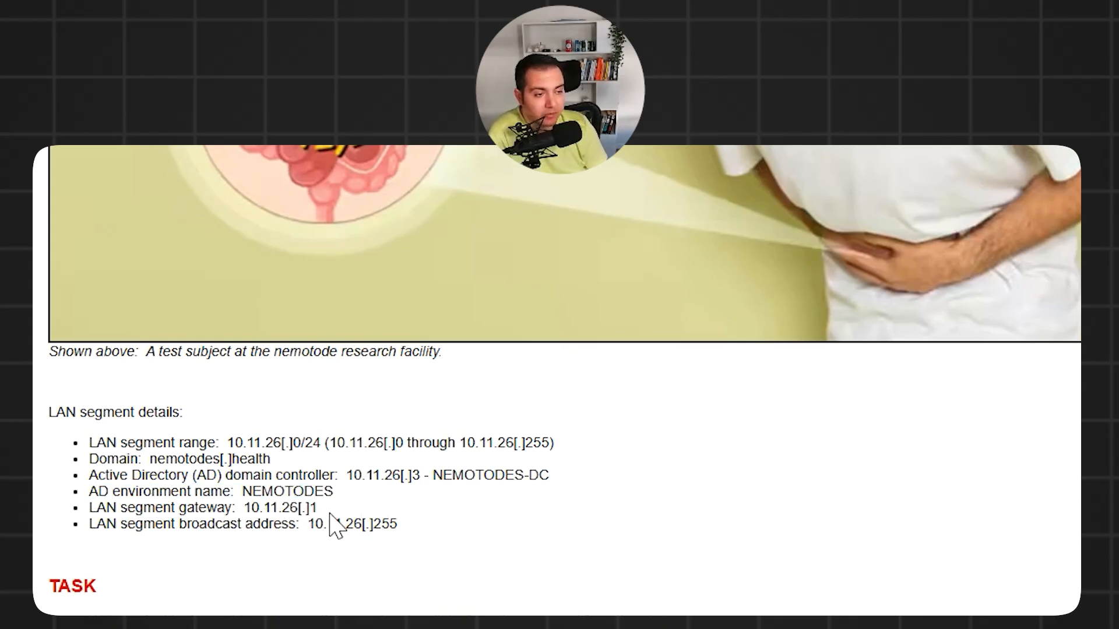
left_click_drag(163, 524, 101, 502)
left_click(410, 523)
left_click(101, 500)
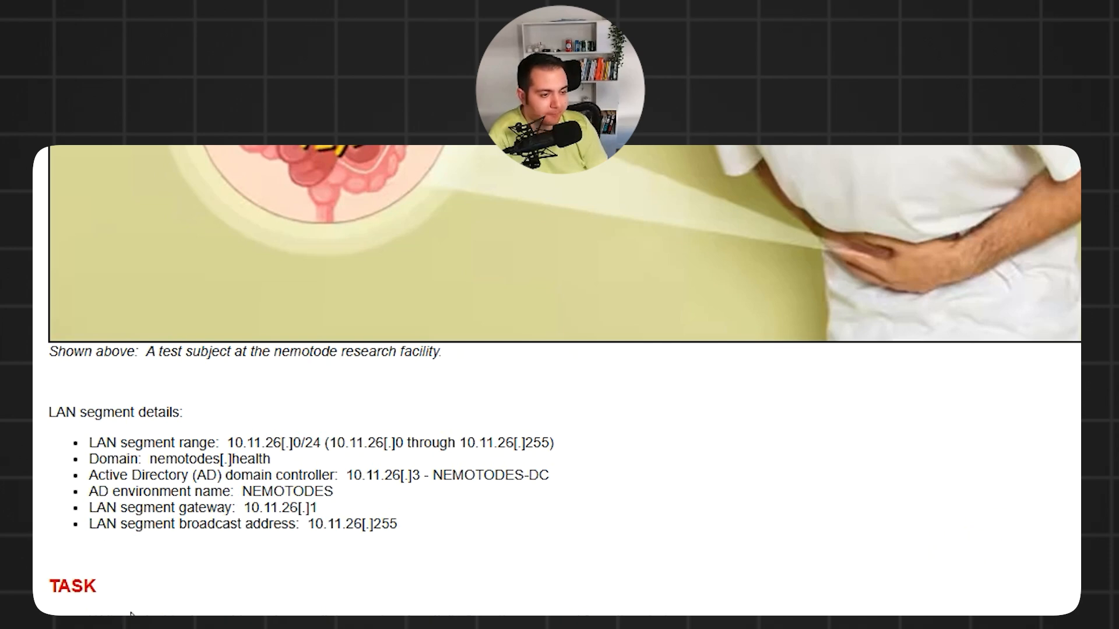
Read the exercise's task about writing an incident report on malicious network activity from the pcap and alerts.
scroll(117, 605, "down", 4)
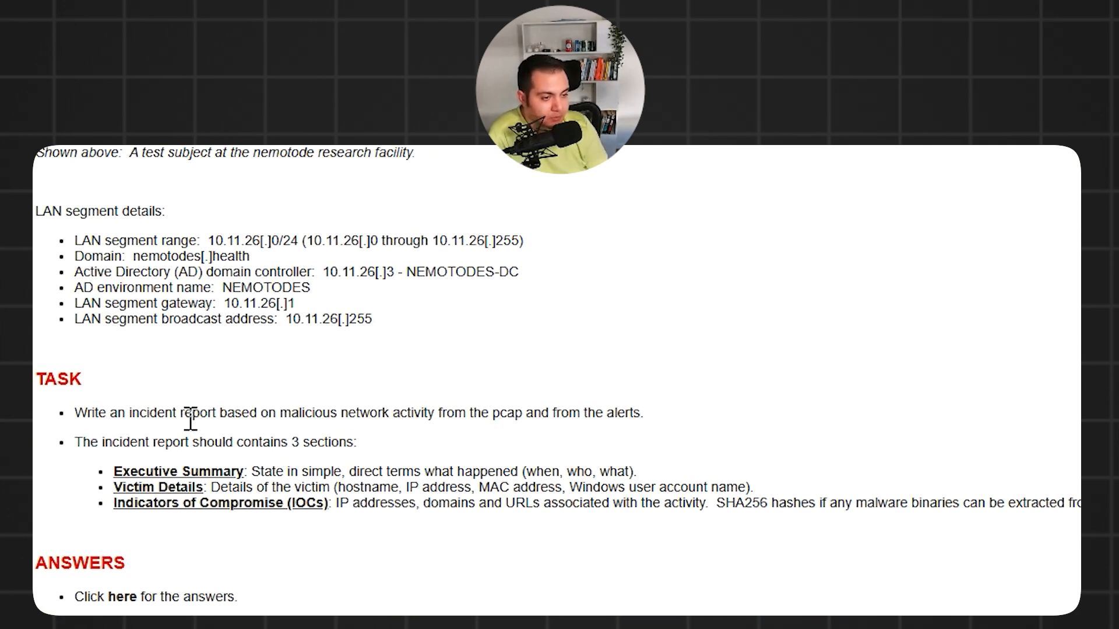
left_click_drag(283, 414, 655, 424)
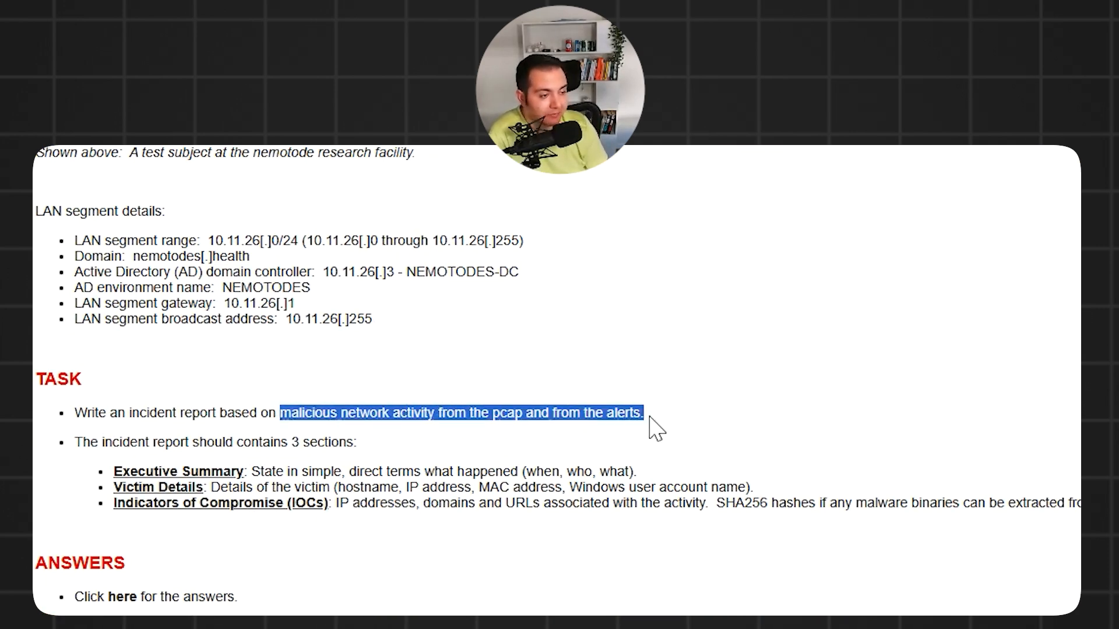
left_click(658, 424)
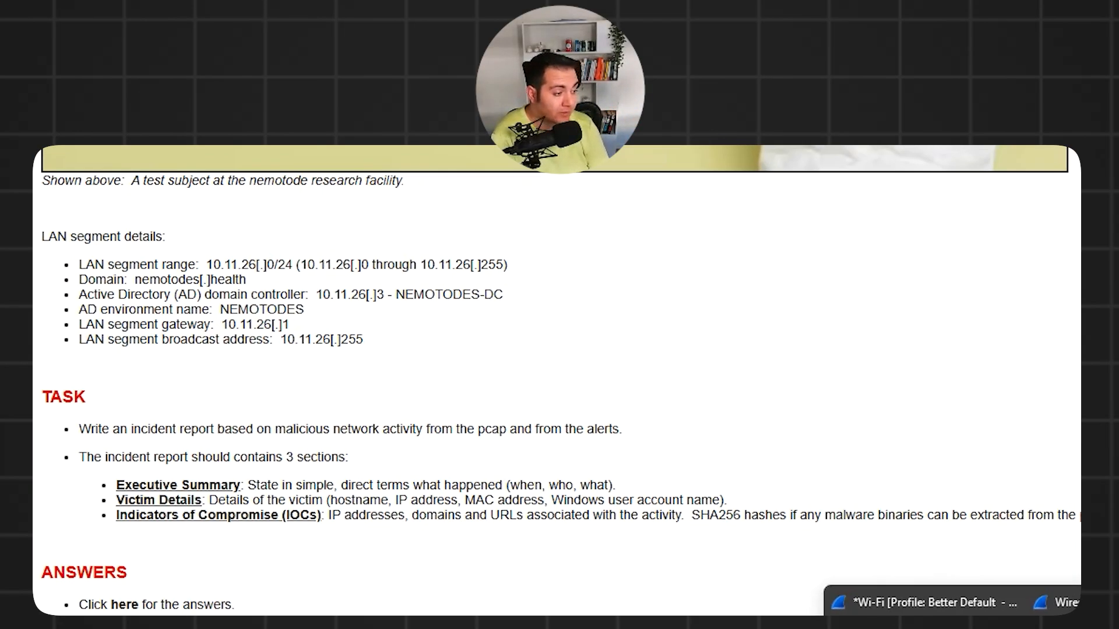
Switch to Wireshark and open the Conversations statistics for the Nemotodes exercise capture.
scroll(556, 379, "up", 1)
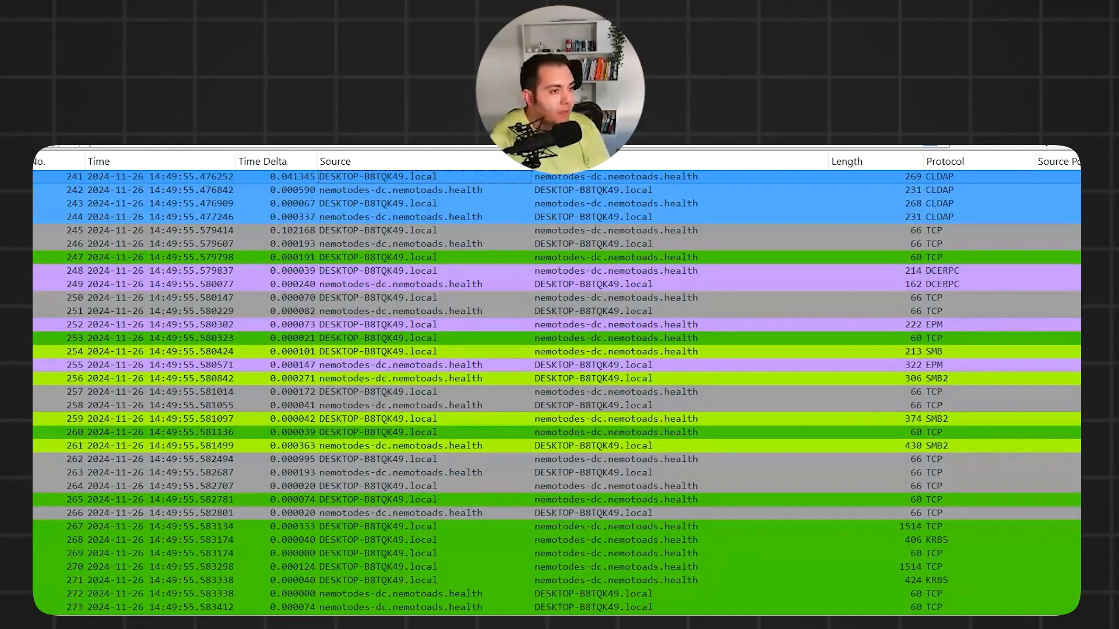
left_click(214, 109)
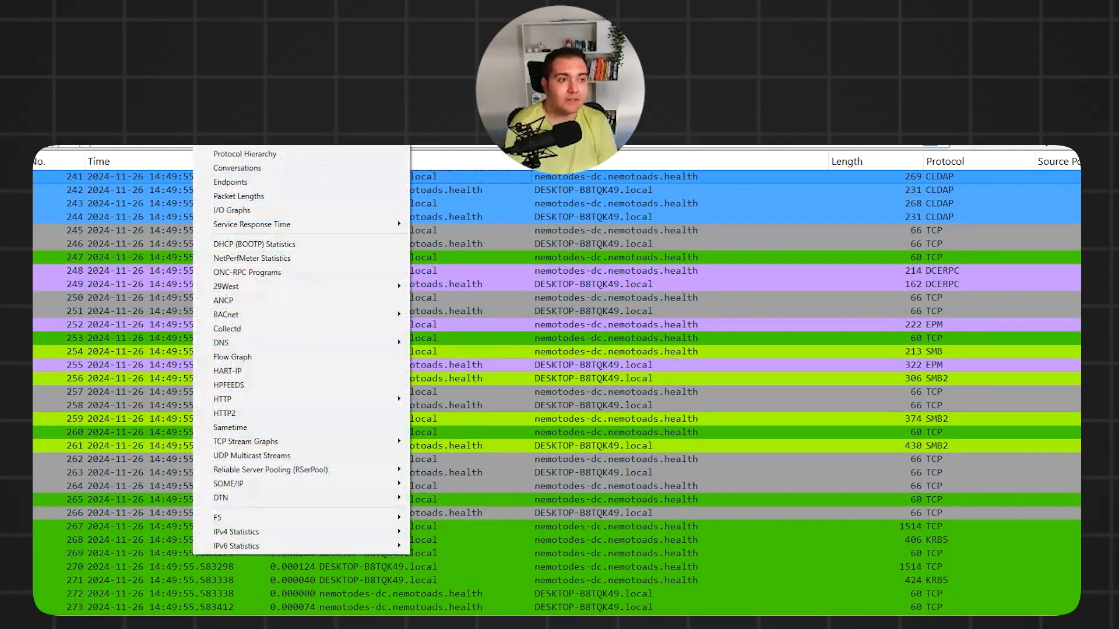
left_click(249, 173)
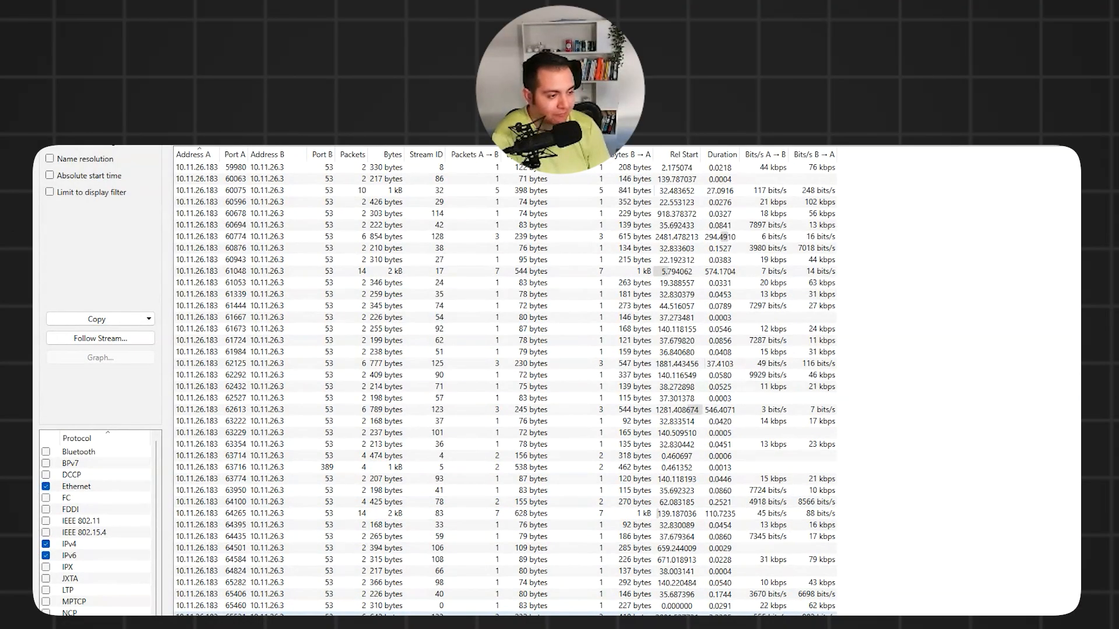
Examine the conversations between 10.11.26.183 and 10.11.26.3, checking the source addresses and destination ports 53 and 389.
scroll(344, 603, "up", 7)
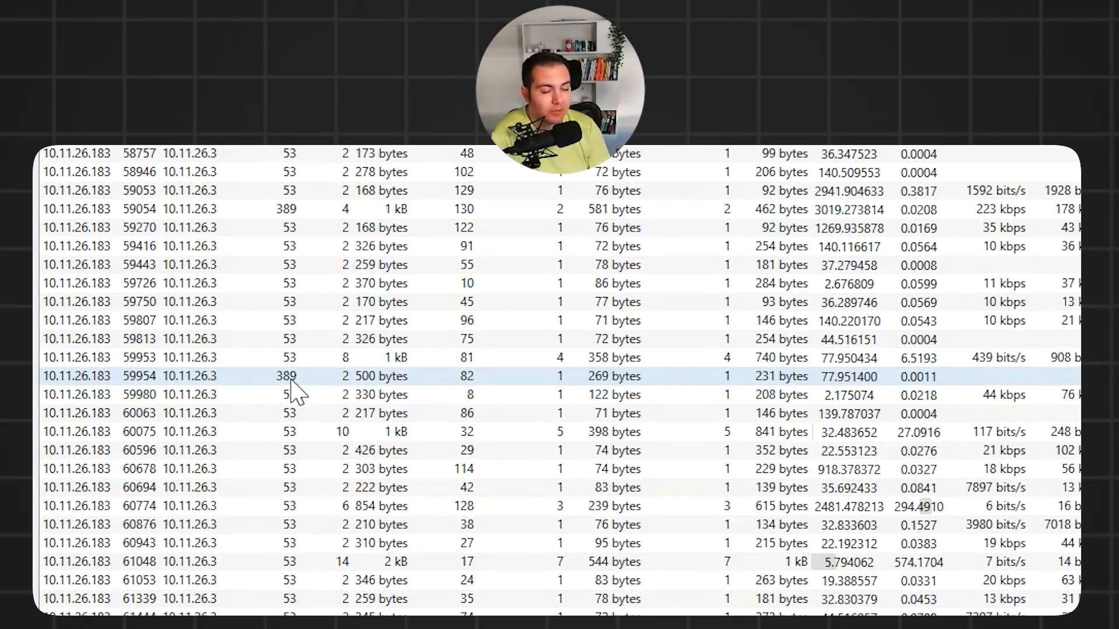
left_click(291, 382)
scroll(293, 390, "up", 4)
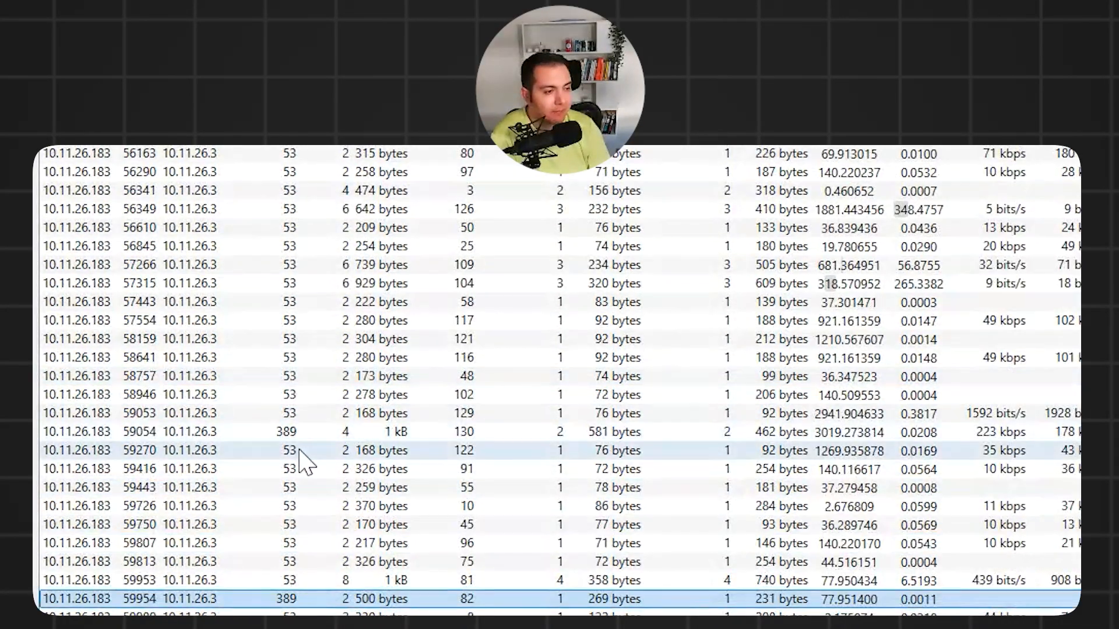
scroll(303, 461, "up", 7)
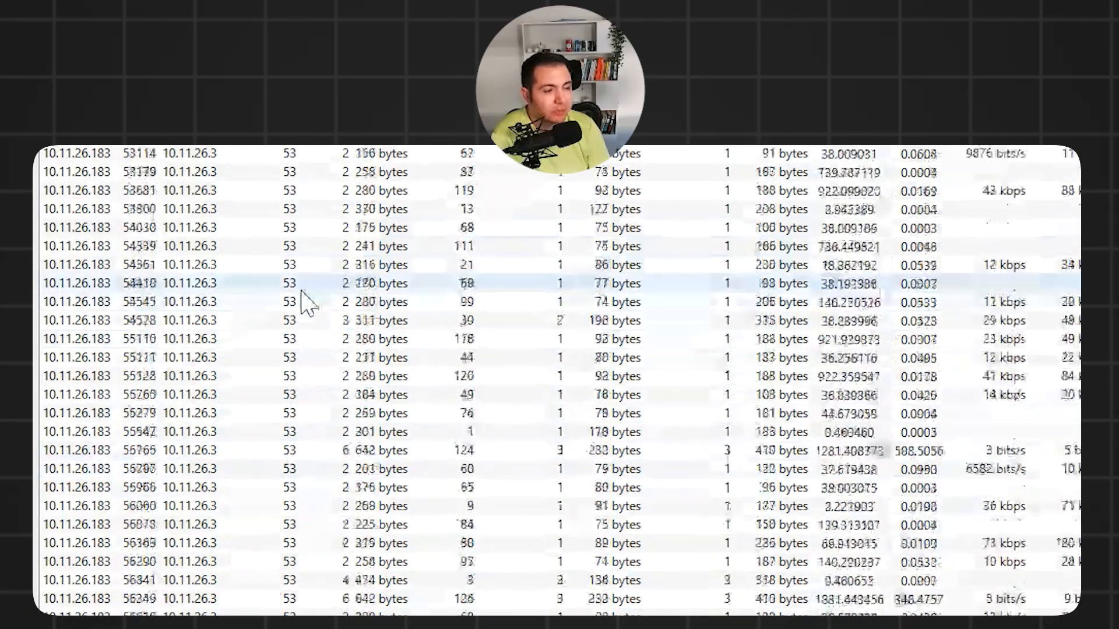
scroll(307, 233, "up", 9)
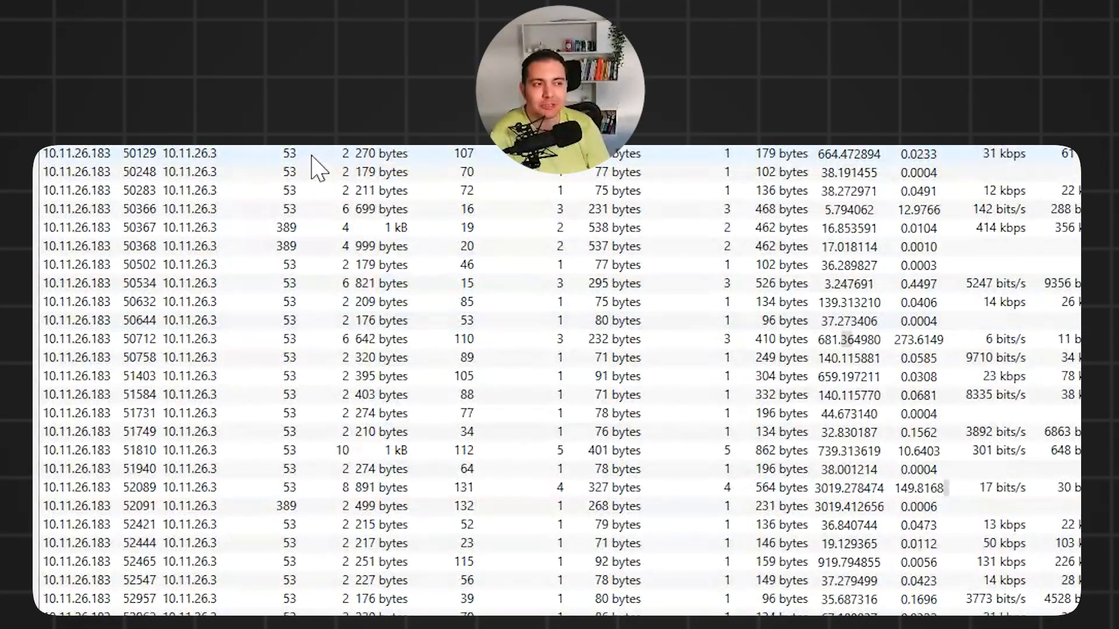
scroll(318, 171, "down", 5)
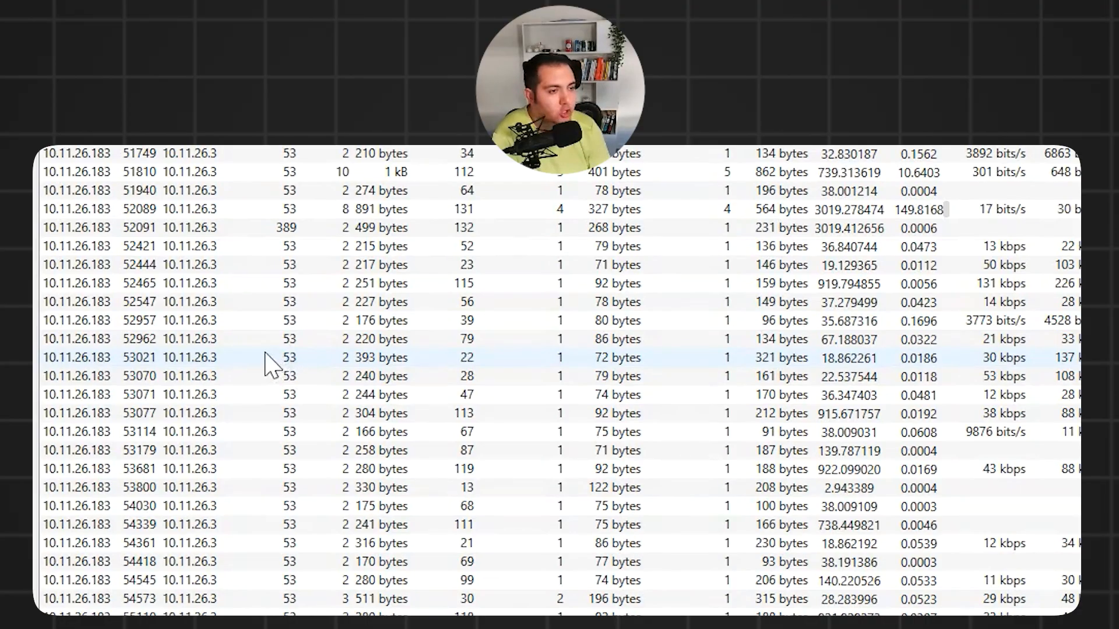
left_click(55, 283)
scroll(224, 311, "down", 8)
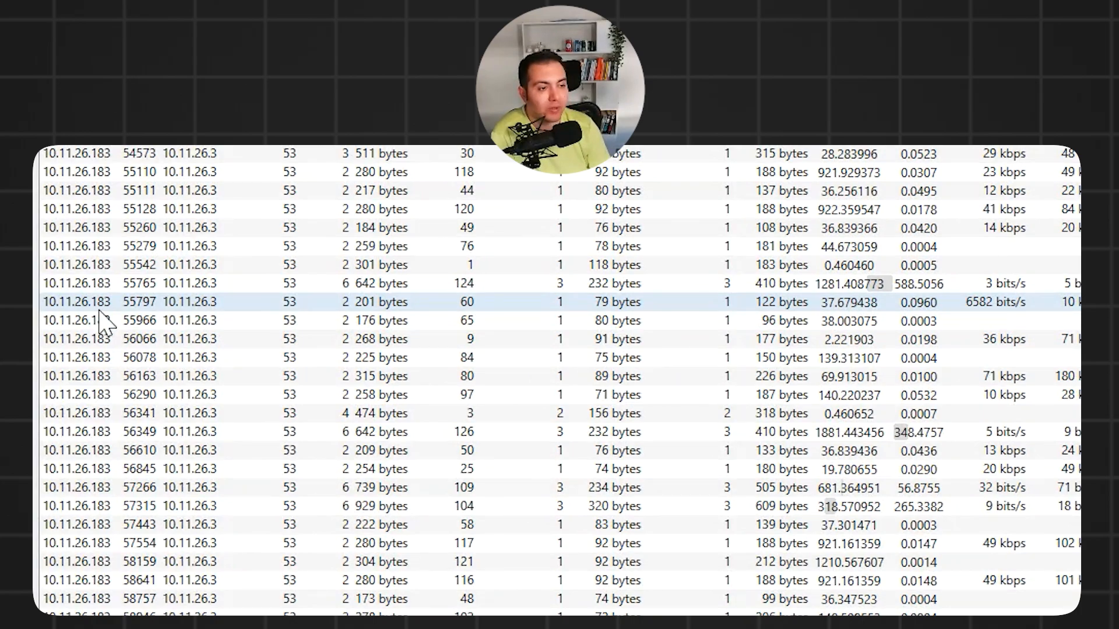
Look through the remaining conversations of 10.11.26.183 with 10.11.26.3, from source port 55797 onwards.
scroll(103, 322, "down", 4)
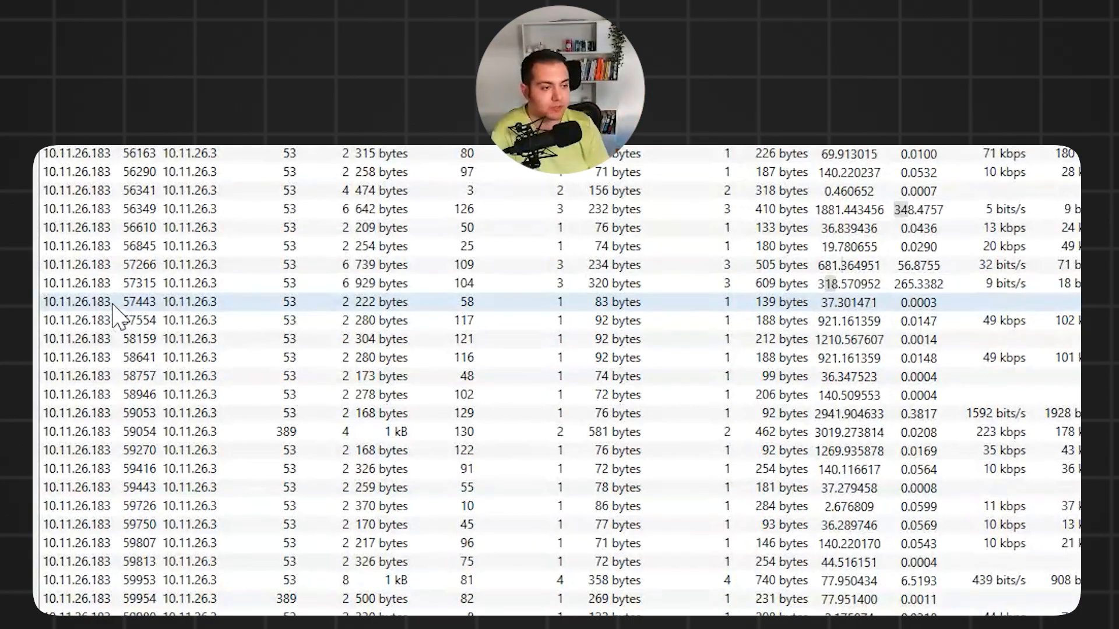
scroll(114, 318, "down", 12)
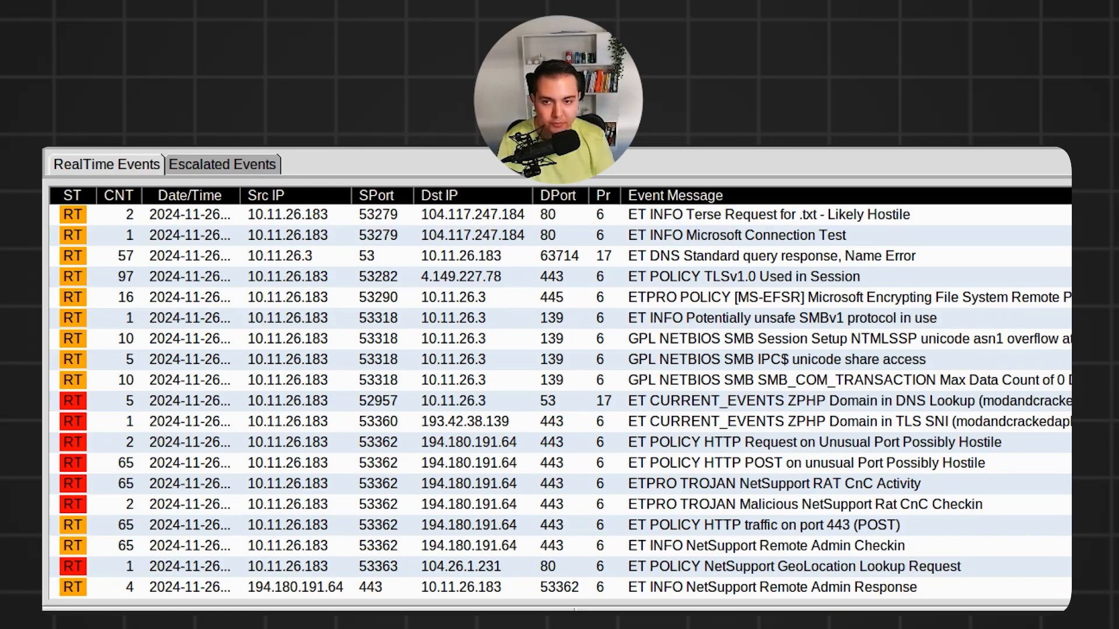
Record 104.117.247.184 from the alerts image as item 1 in an empty Notepad document.
left_click_drag(431, 218, 864, 253)
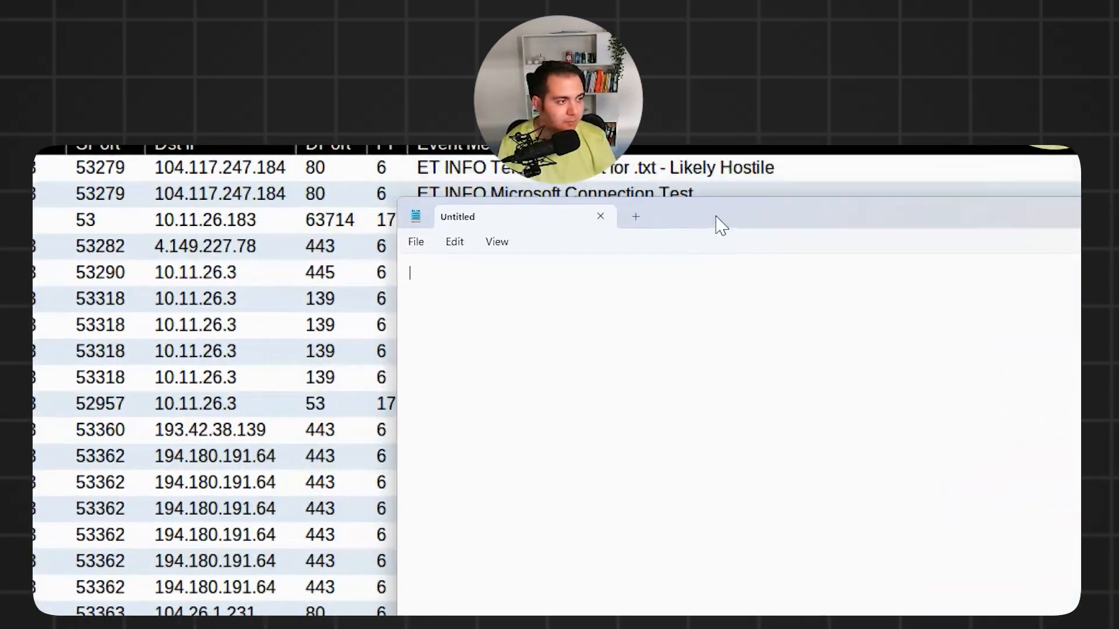
left_click_drag(717, 217, 735, 271)
type("s")
key("BackSpace")
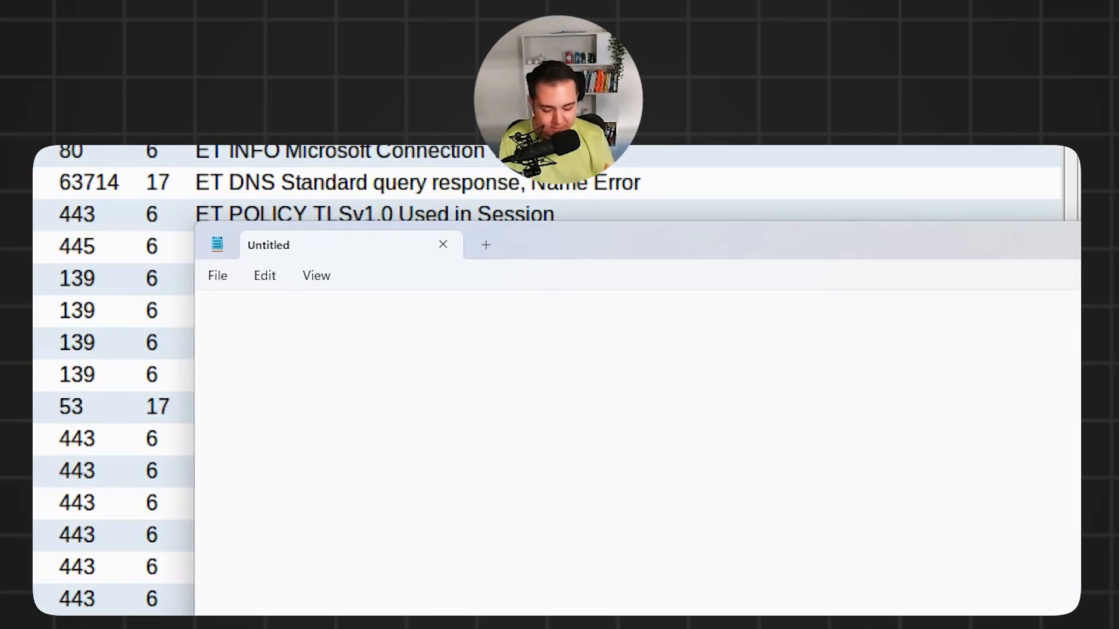
type("1. 104.117.247.184")
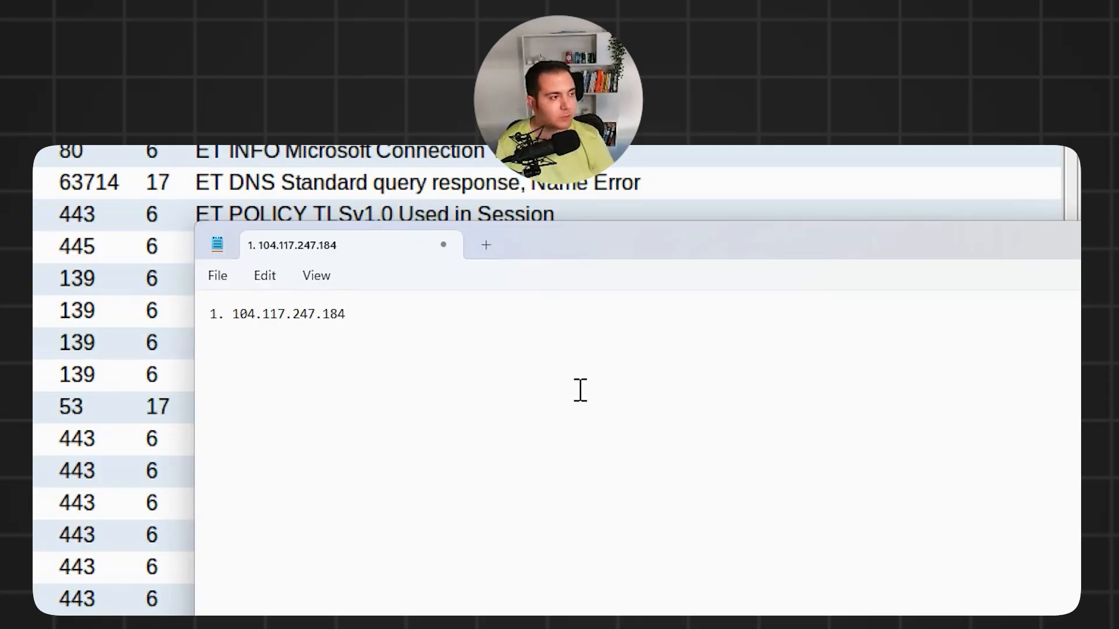
left_click_drag(637, 257, 288, 543)
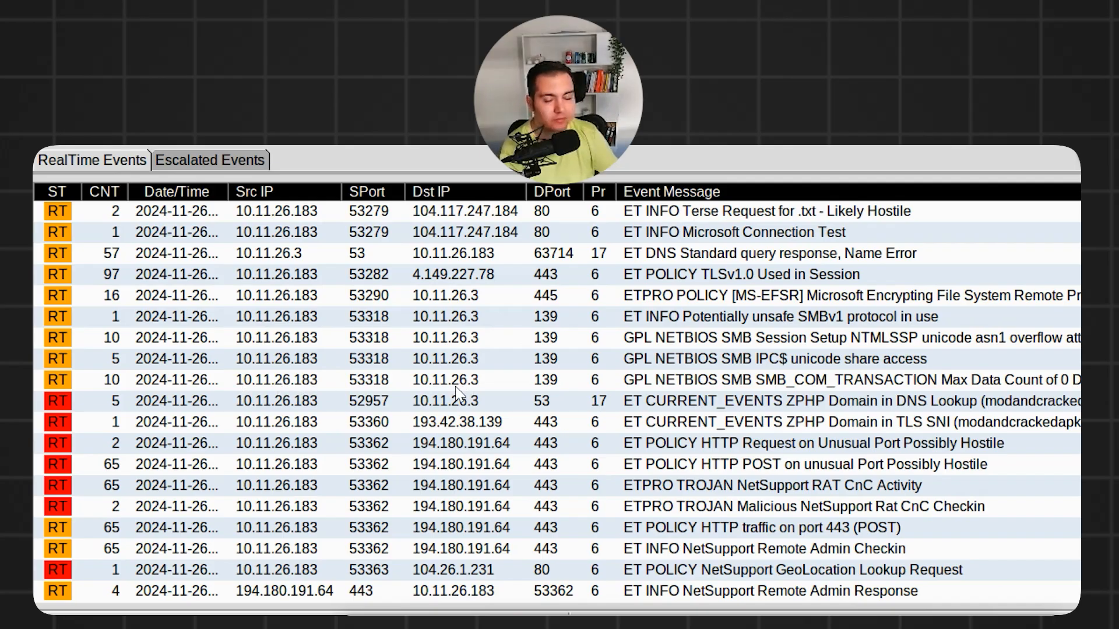
Add item 2 to the Notepad list with the addresses 10.11.26.183 and 10.11.26.3 on separate lines.
left_click_drag(667, 624, 860, 349)
key("Return")
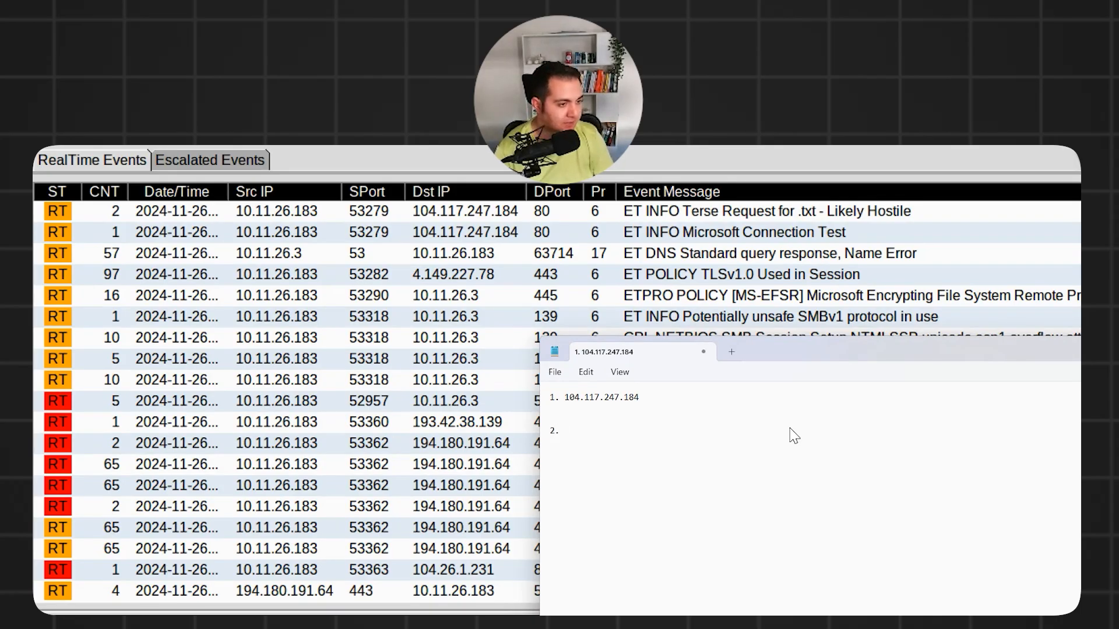
type("2. 10.11.")
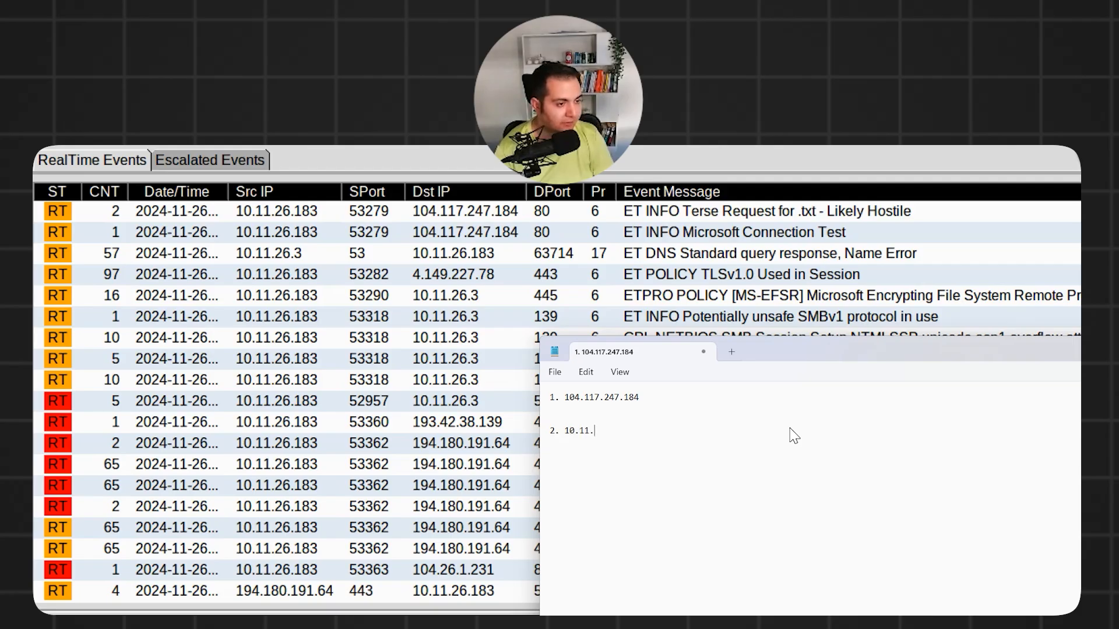
type("26.183")
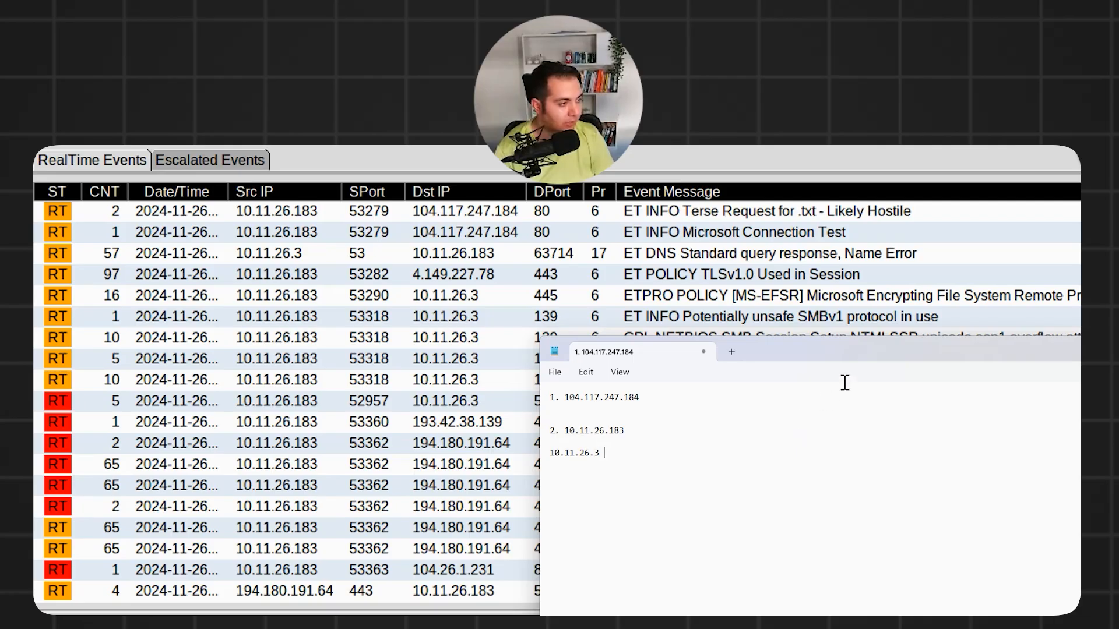
Add the line "Port: 139 445 53" beneath the two internal addresses in the notes.
left_click_drag(849, 361, 862, 486)
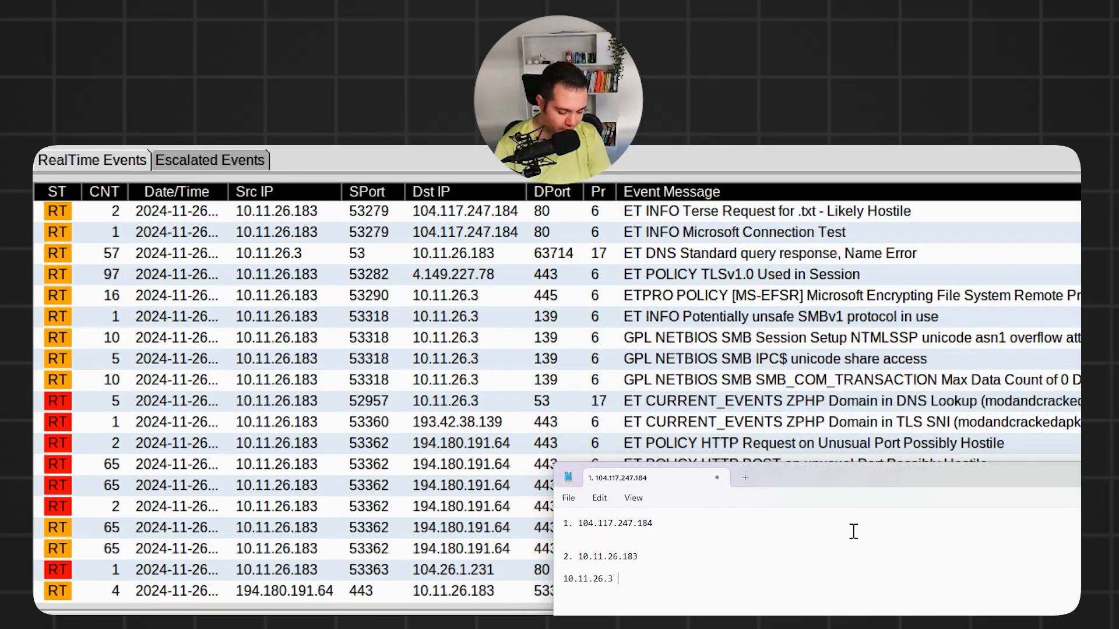
key("Return")
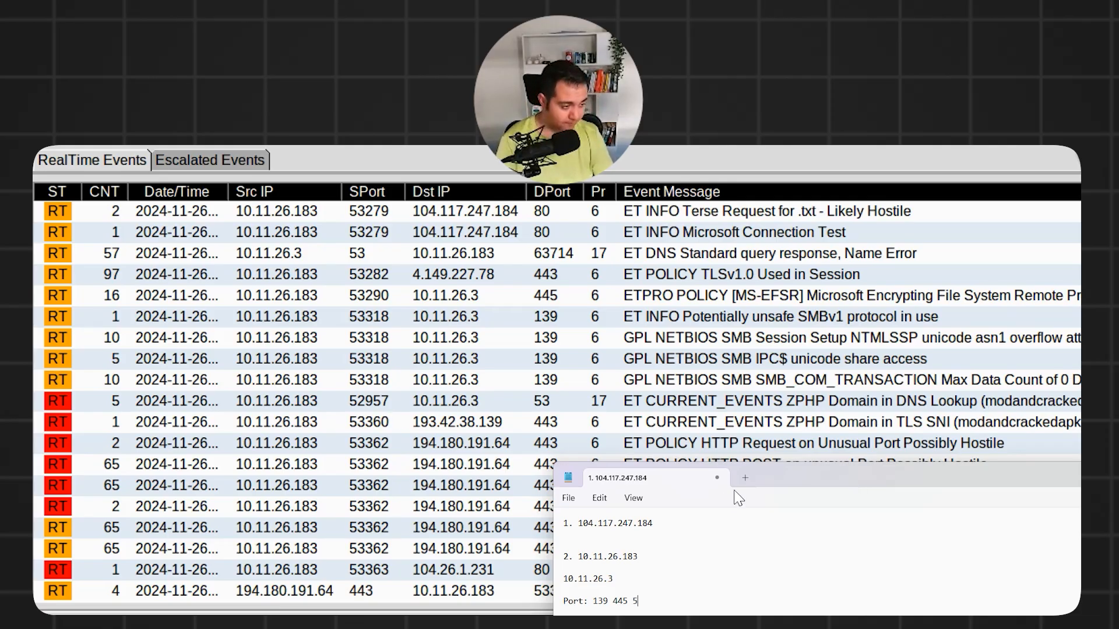
type("3")
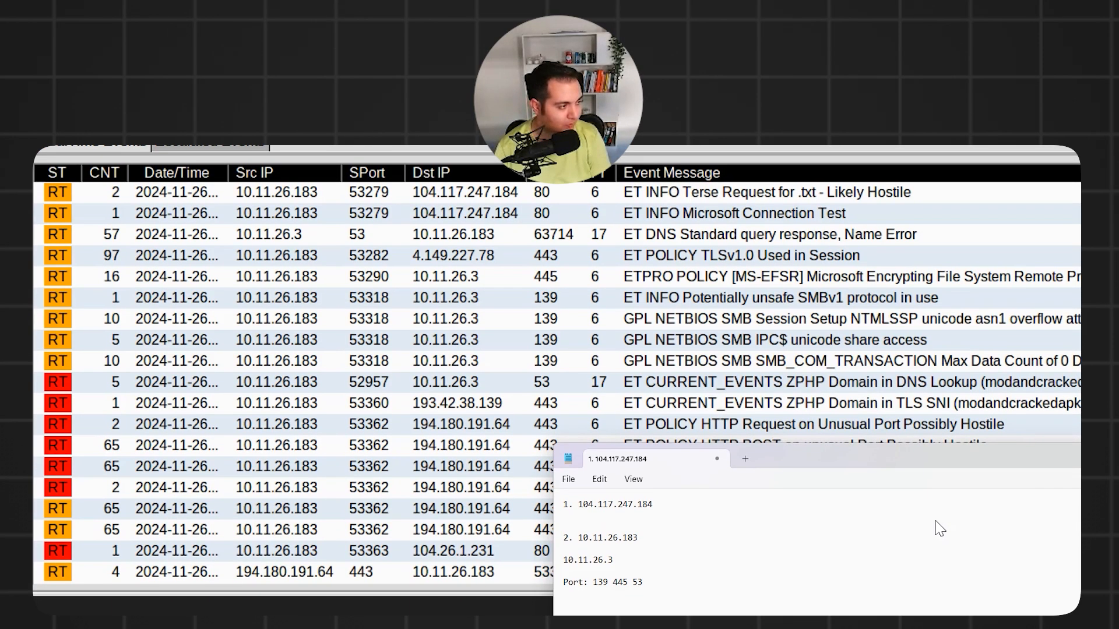
key("Return")
key("Return")
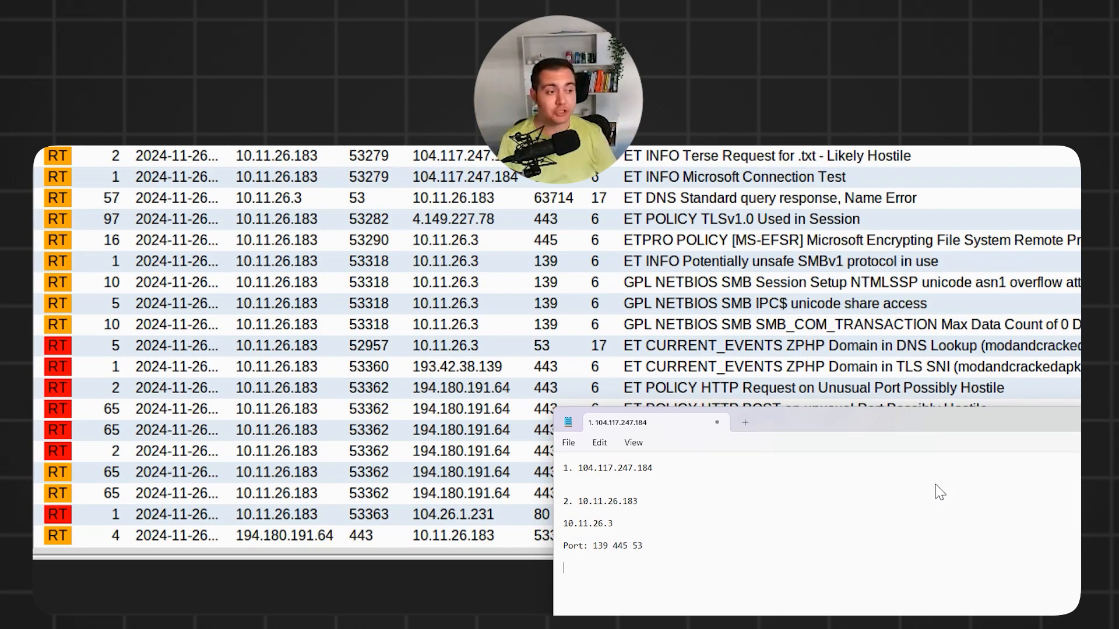
Add the line "Domain : modandcrackedapk.com" below the port line in the notes.
left_click_drag(916, 426, 880, 447)
type("Domain :")
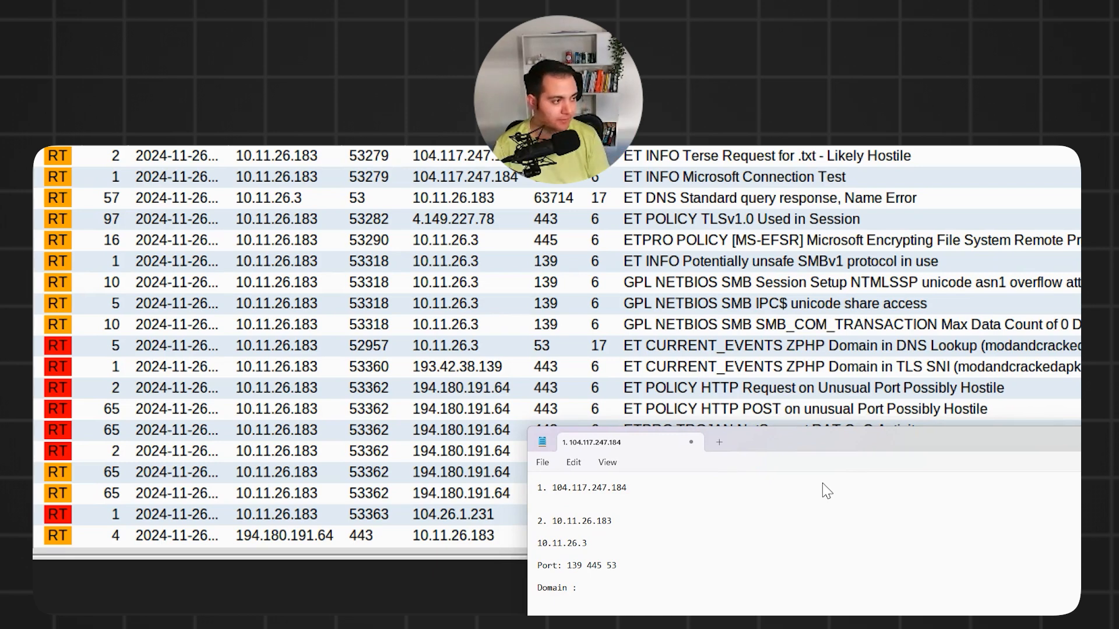
type(" modan")
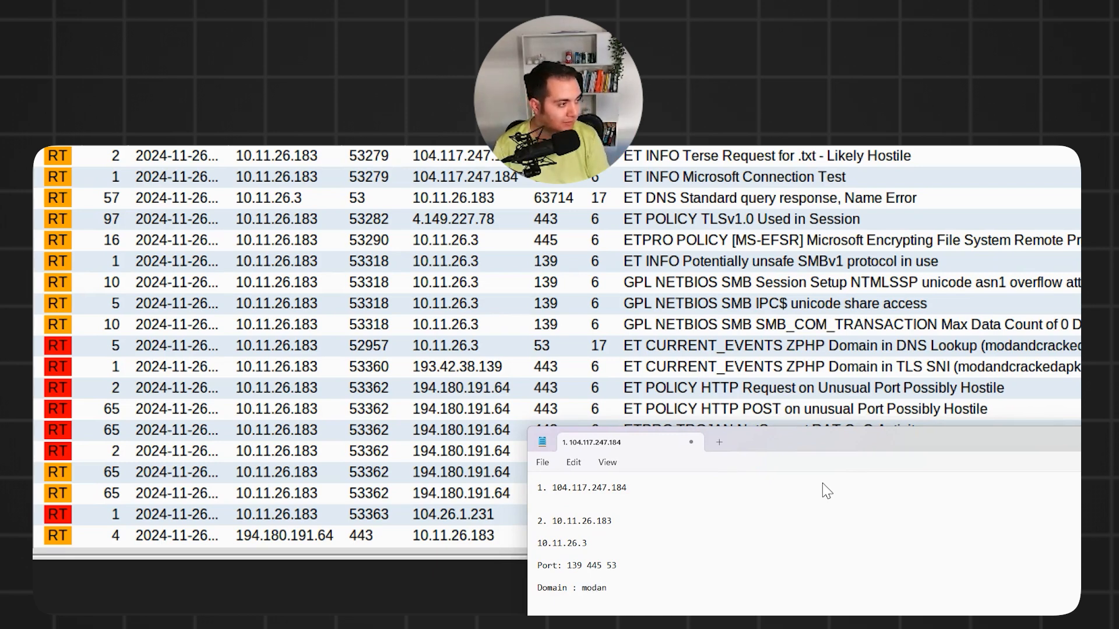
type("dcrack")
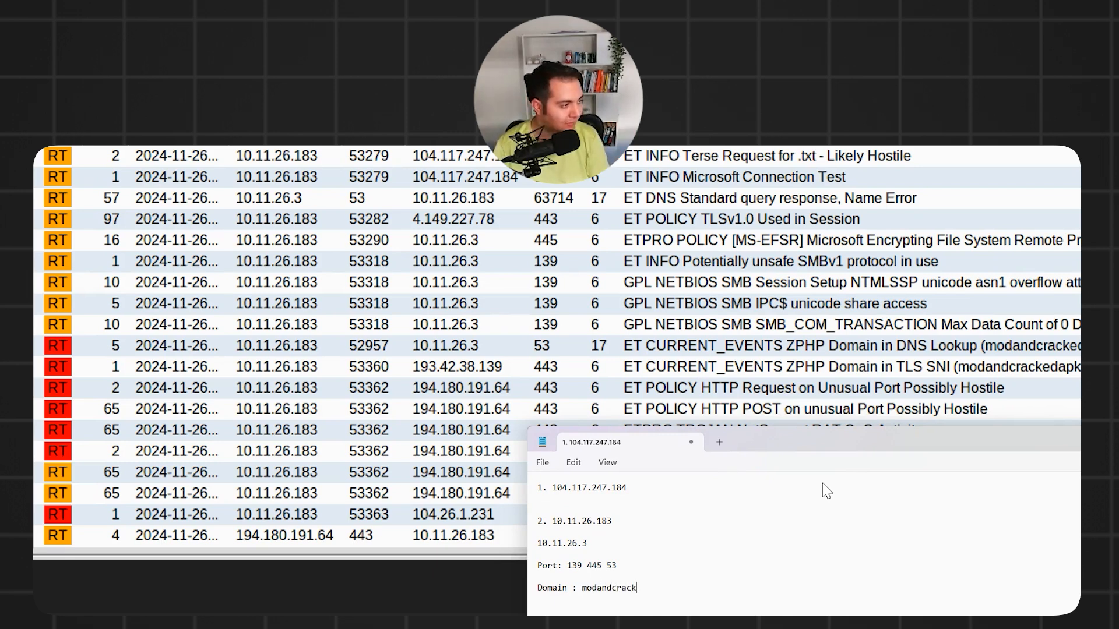
type("edapk")
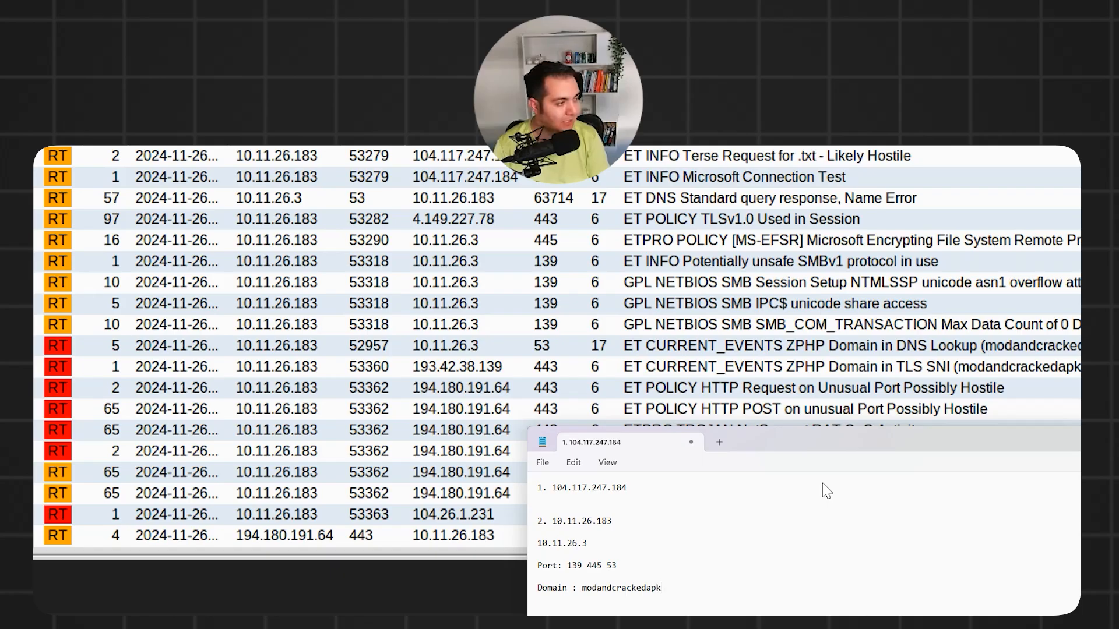
type(".com")
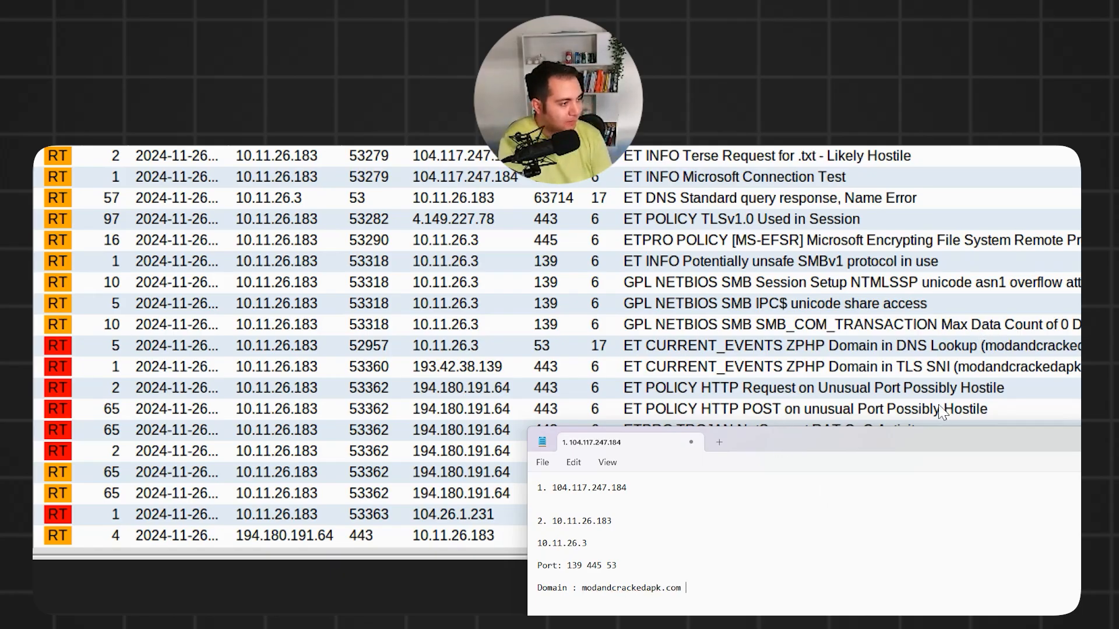
left_click_drag(883, 452, 773, 521)
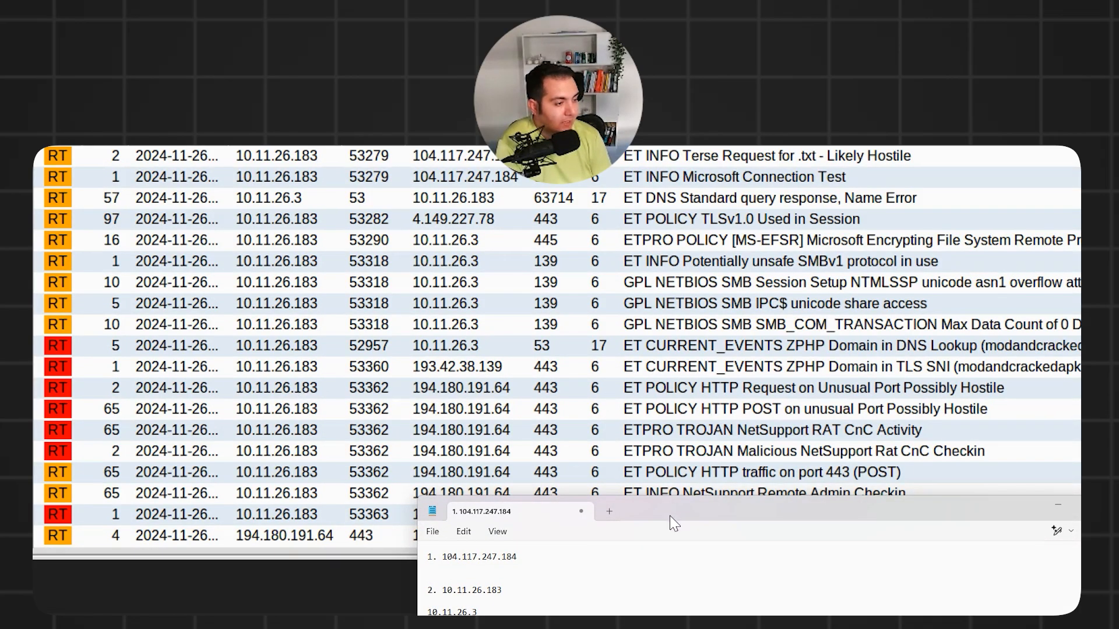
Number the domain line as item 3 and start a new line below it.
left_click_drag(669, 516, 811, 203)
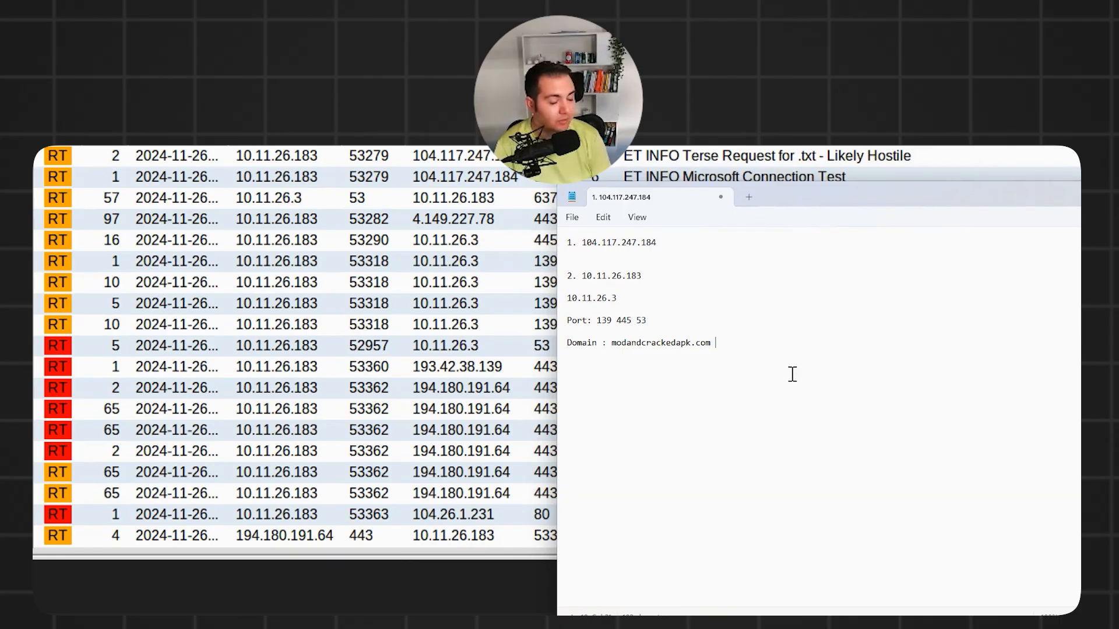
key("Return")
key("Return")
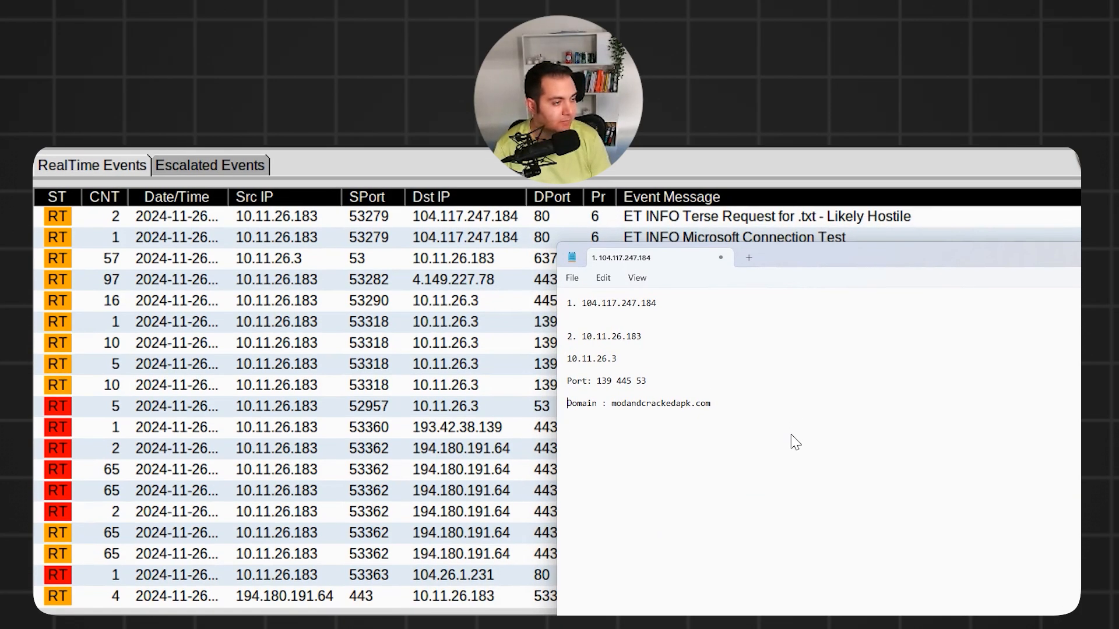
type("3.")
left_click(804, 430)
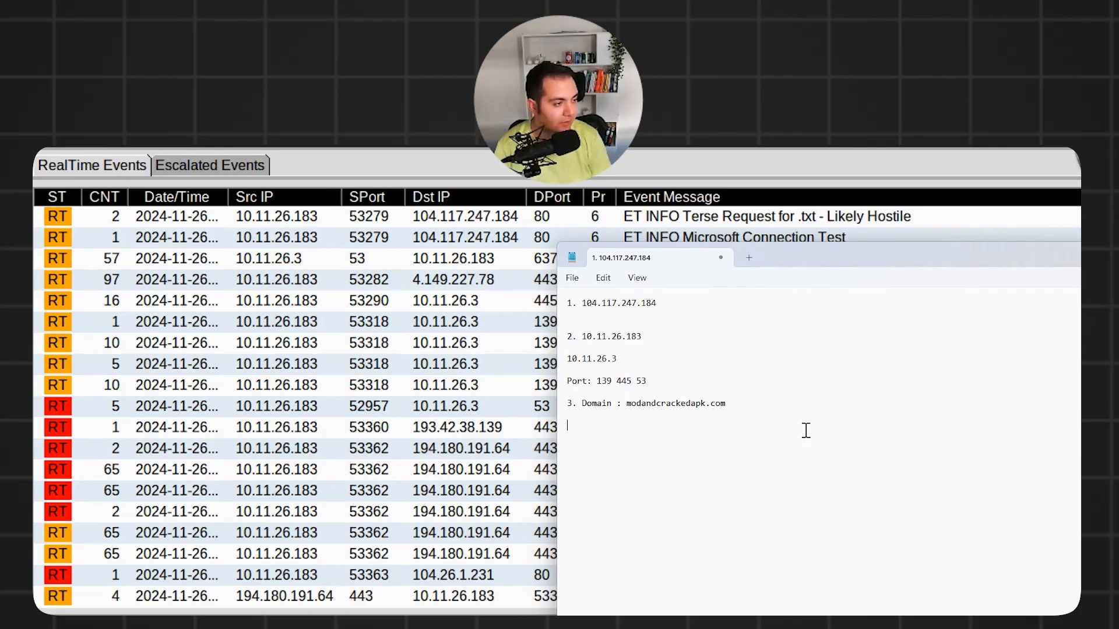
Add 194.180.191.64 as item 4 of the notes and return to the alerts image.
key("Return")
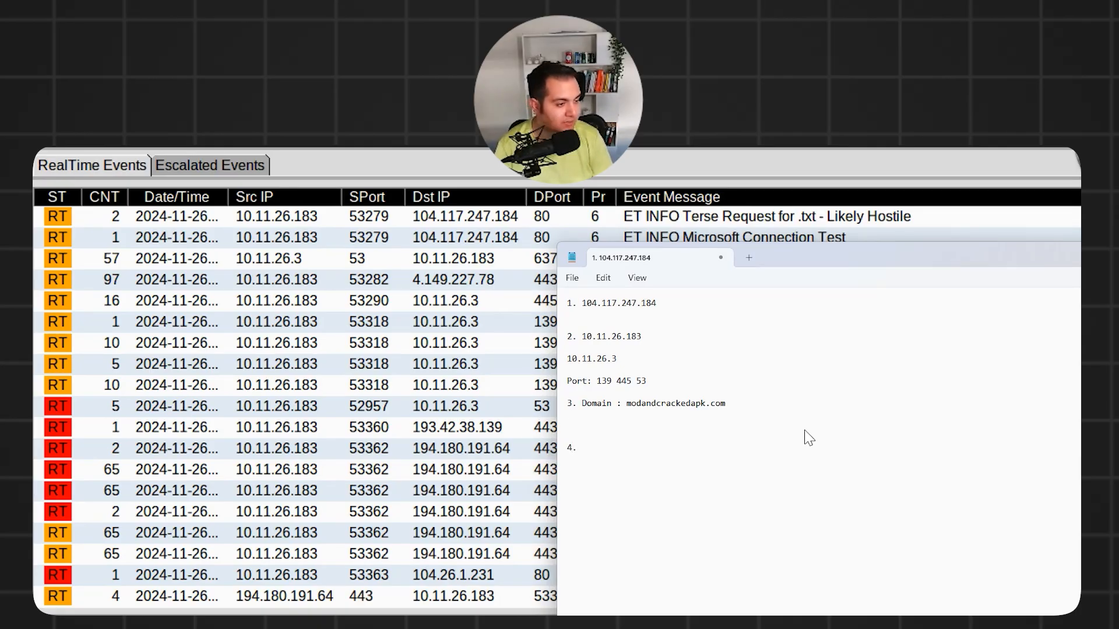
type("4. 194.180.1")
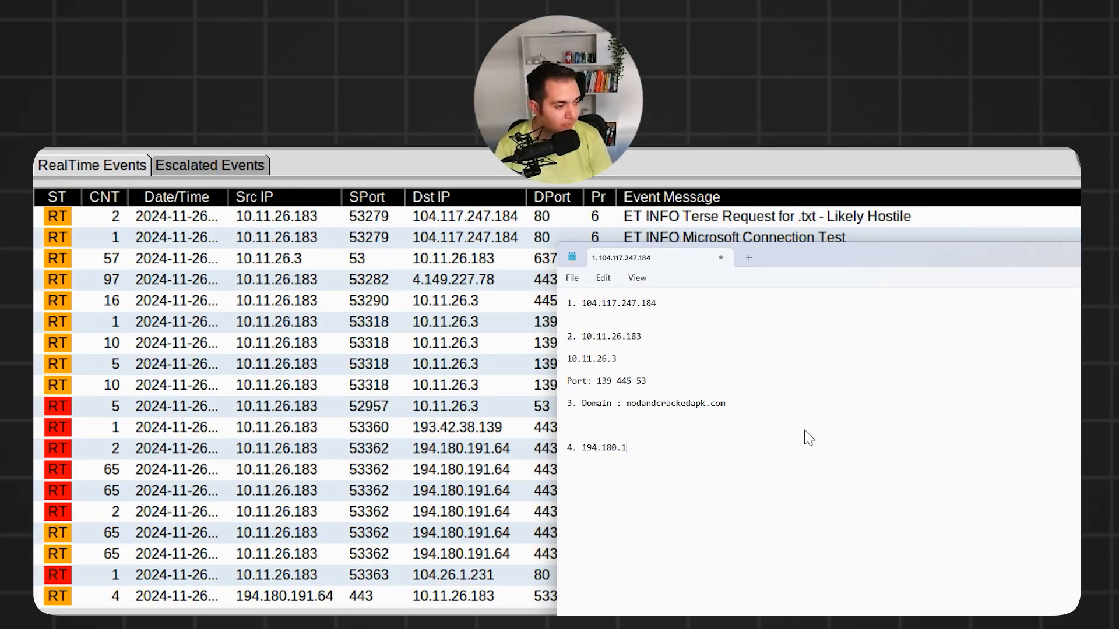
type("91.64")
left_click(752, 167)
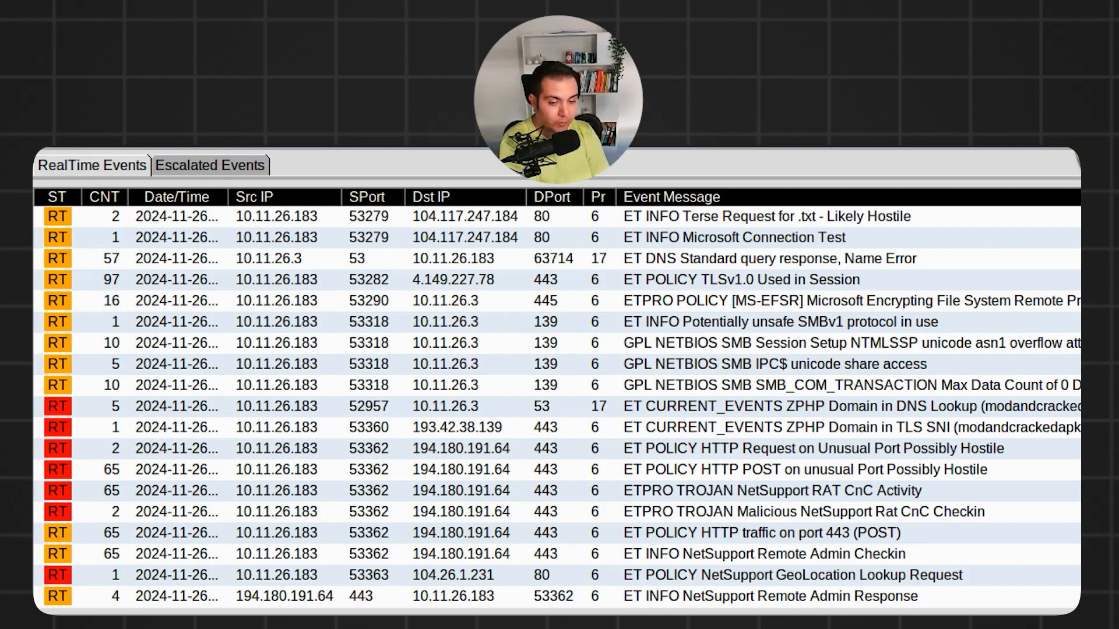
Return to the notes and add 104.26.1.231 as item 5.
key("alt+Tab")
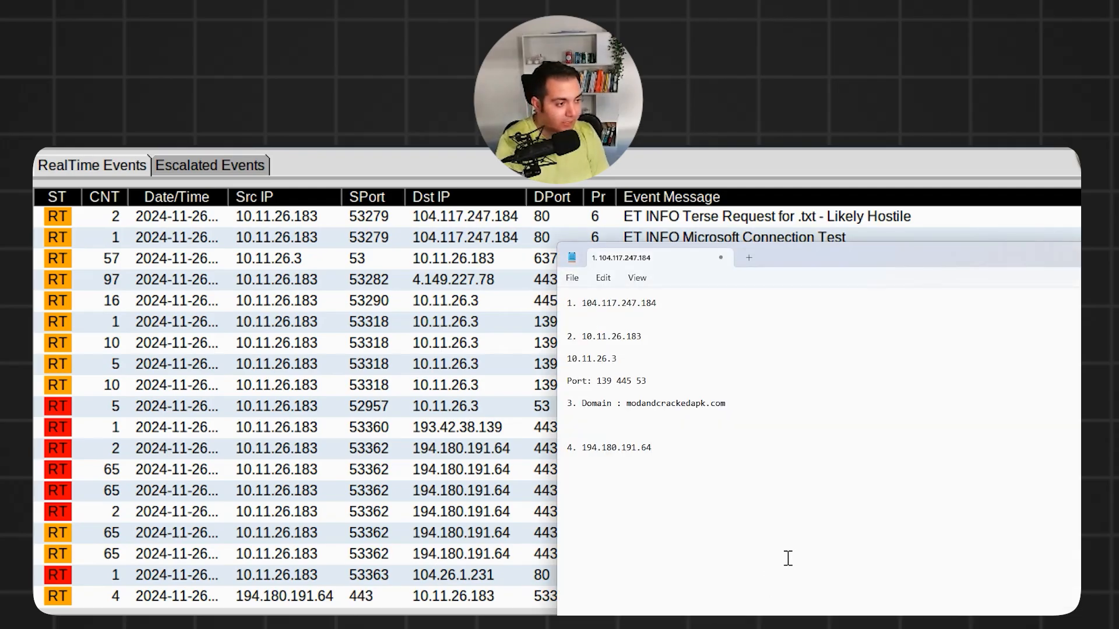
key("Return")
key("Return")
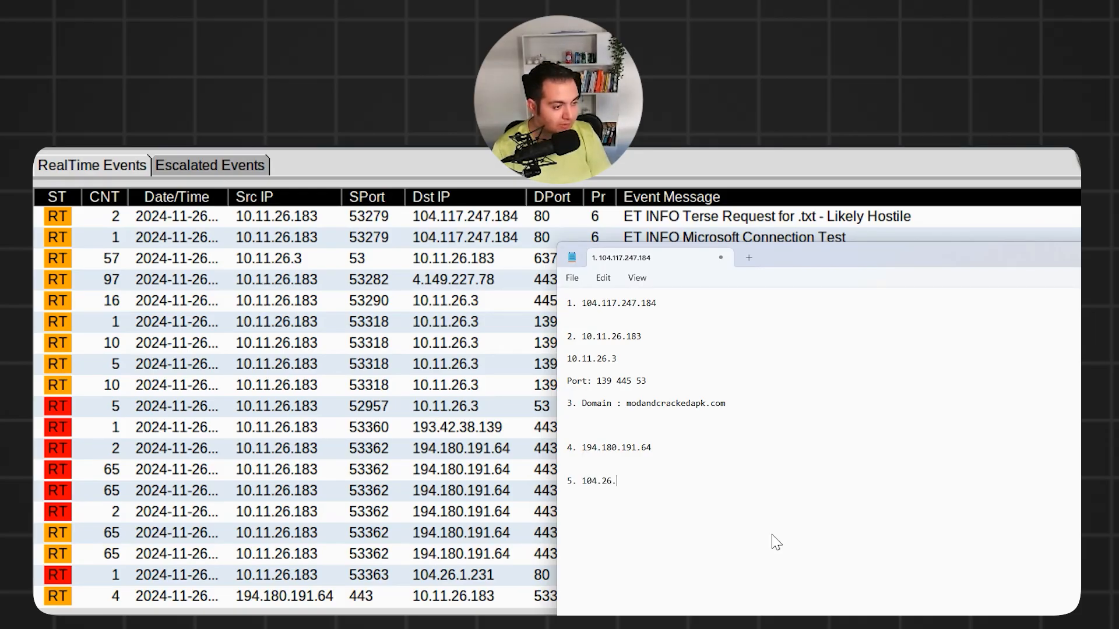
key("alt+Tab")
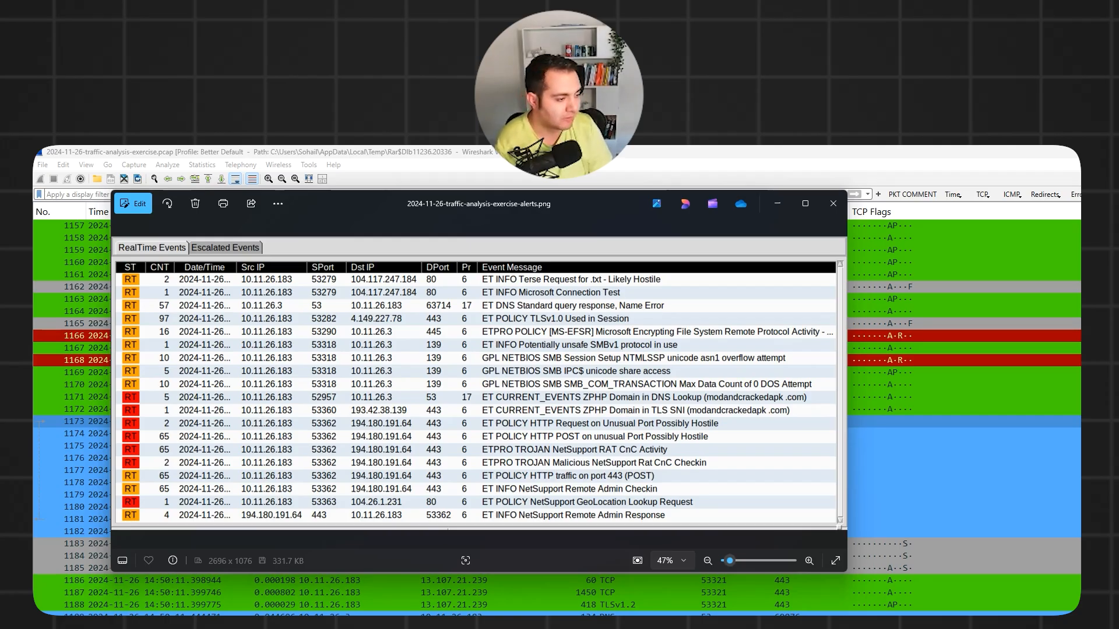
Return to the notes and start the summary below the separator with "Alert was triggered 26/11/2024,".
left_click(446, 624)
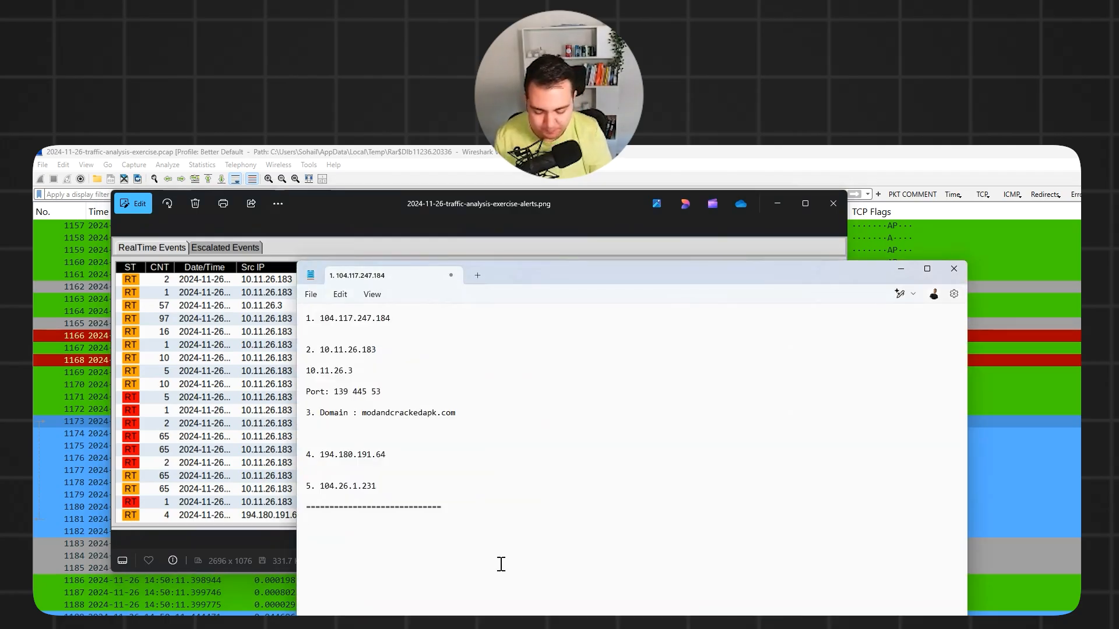
type("Alert")
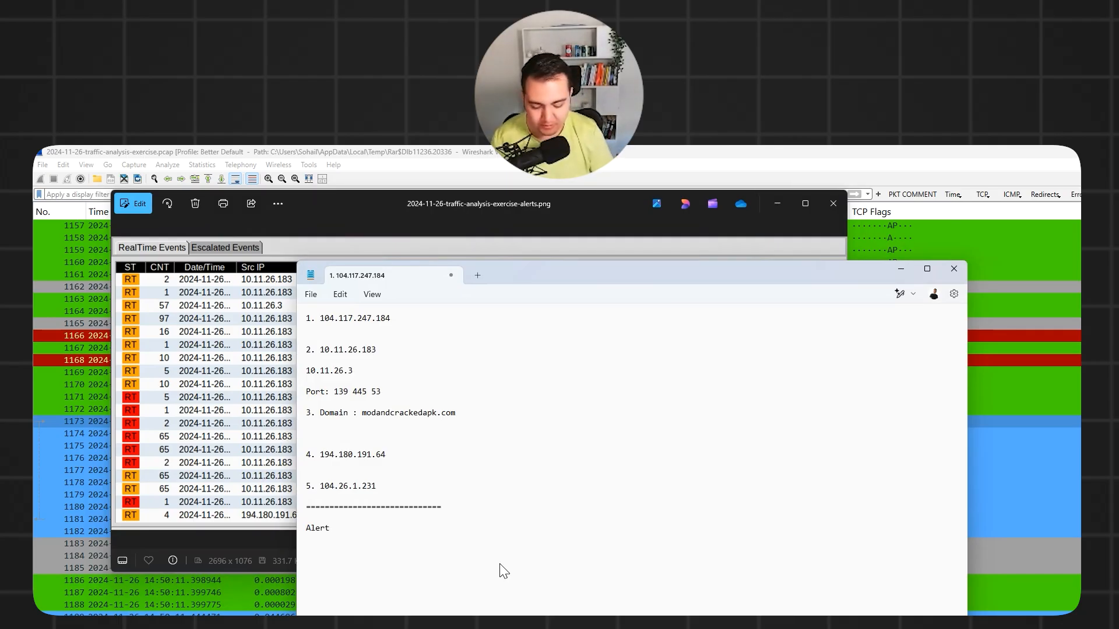
type(" was triggered")
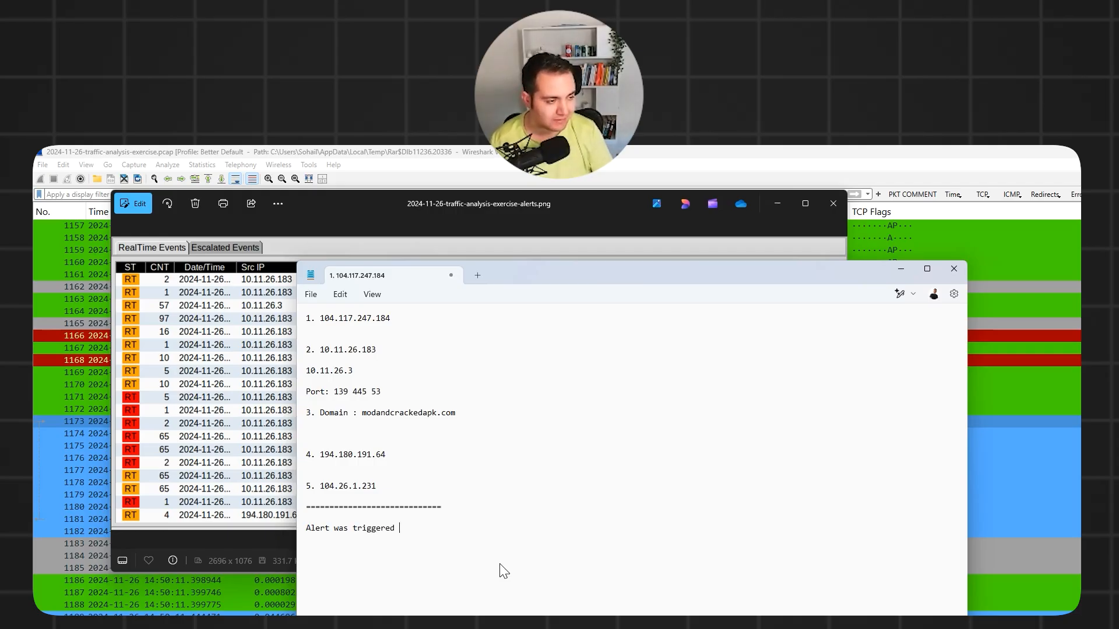
type("26/")
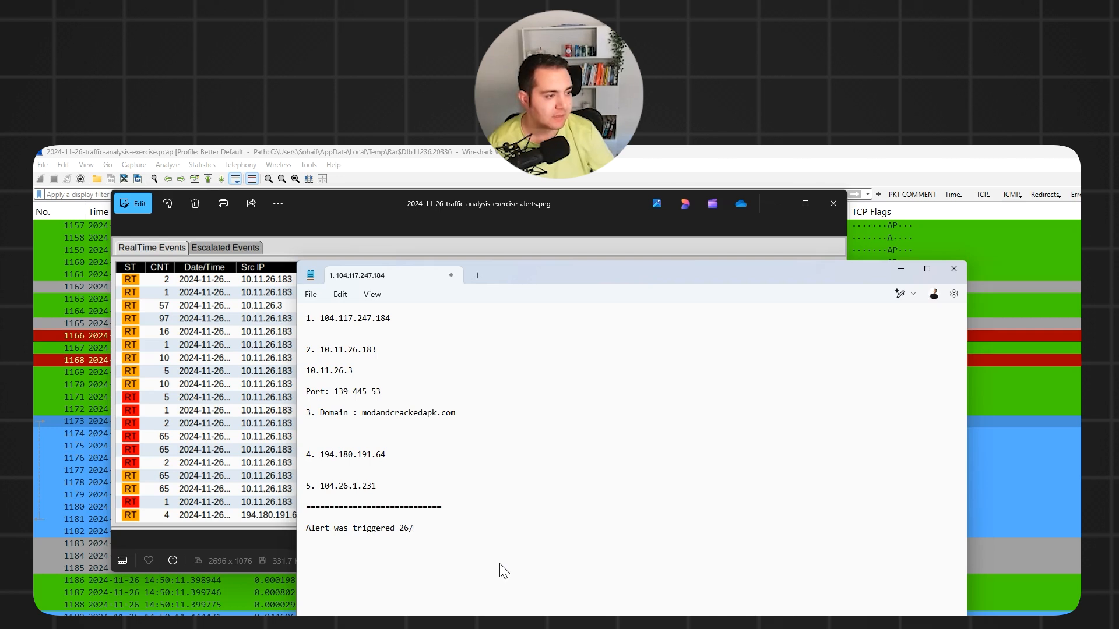
type("11/2024")
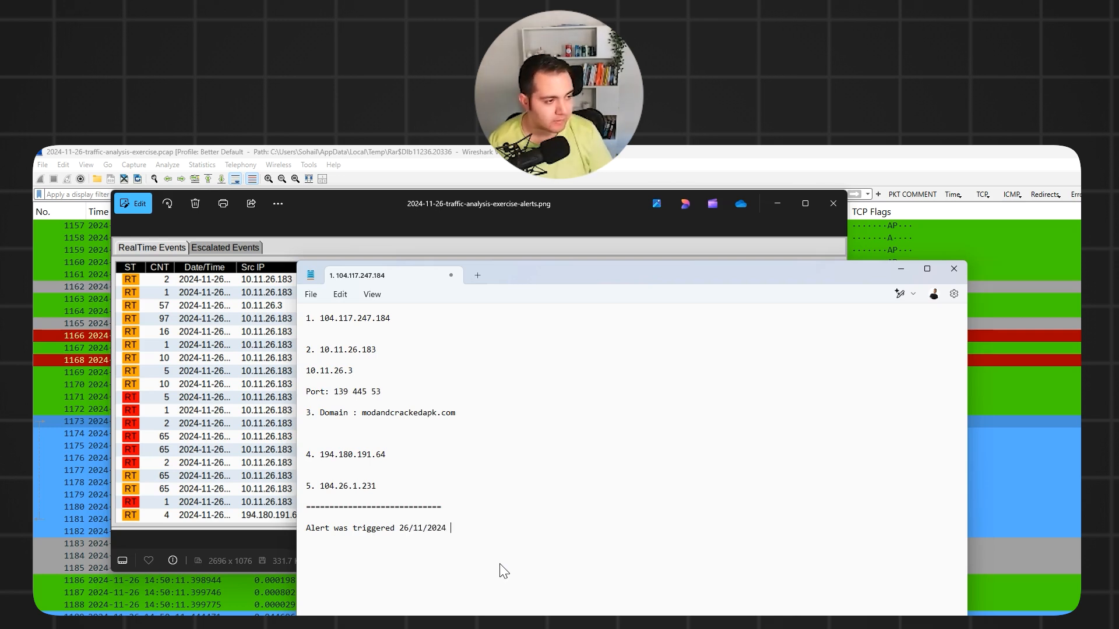
type(", op")
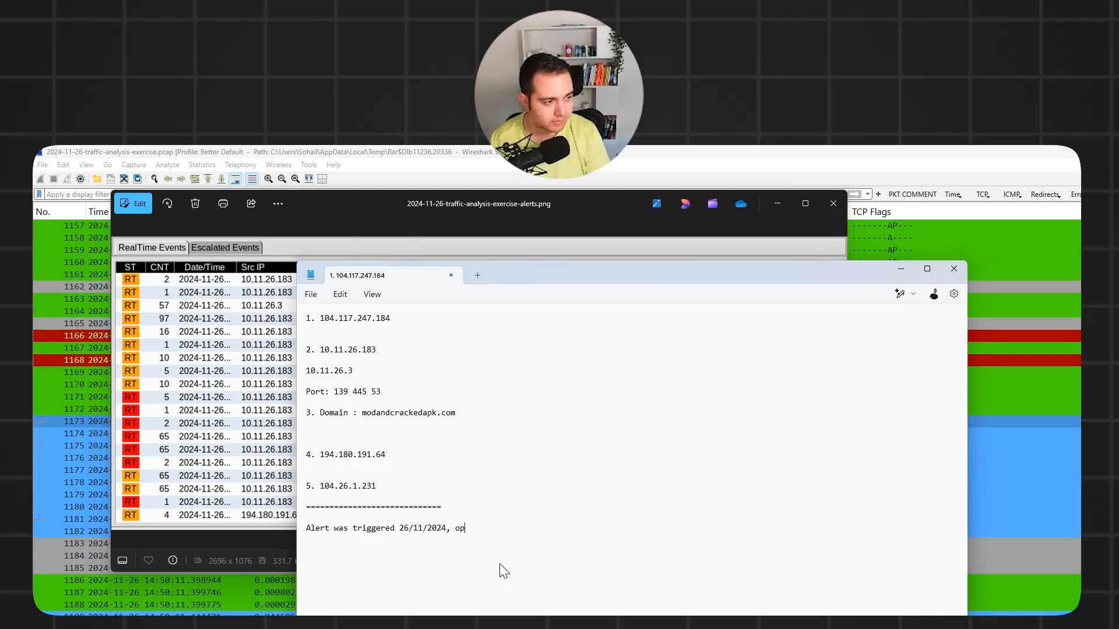
key("BackSpace")
key("BackSpace")
Continue the alert summary sentence with "probably a rat was downloaded or".
type("probably ")
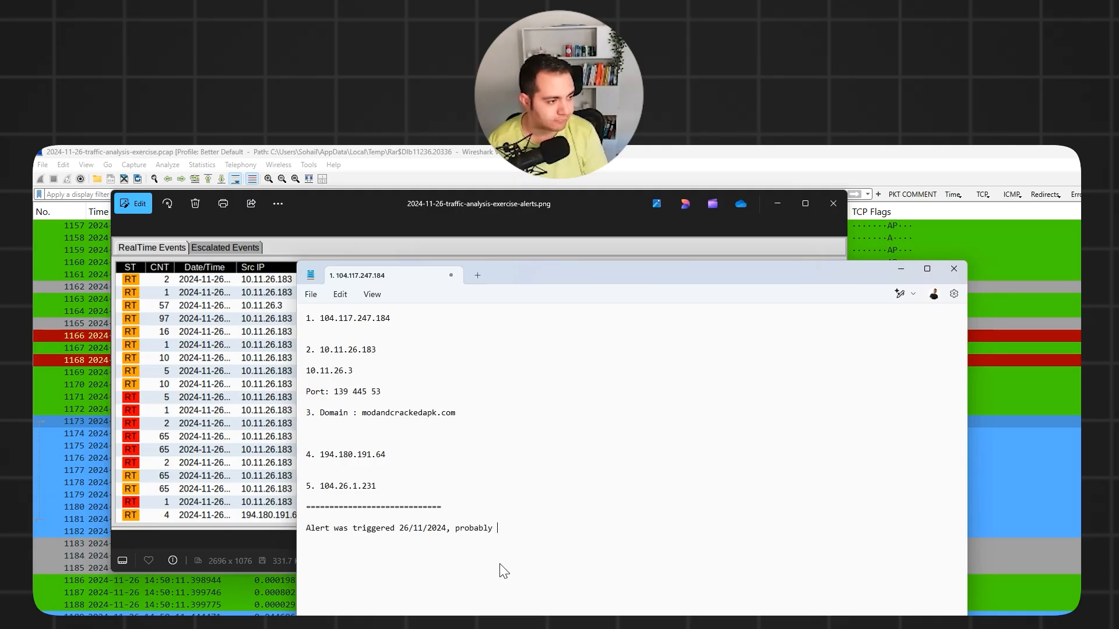
type("a rat was download o")
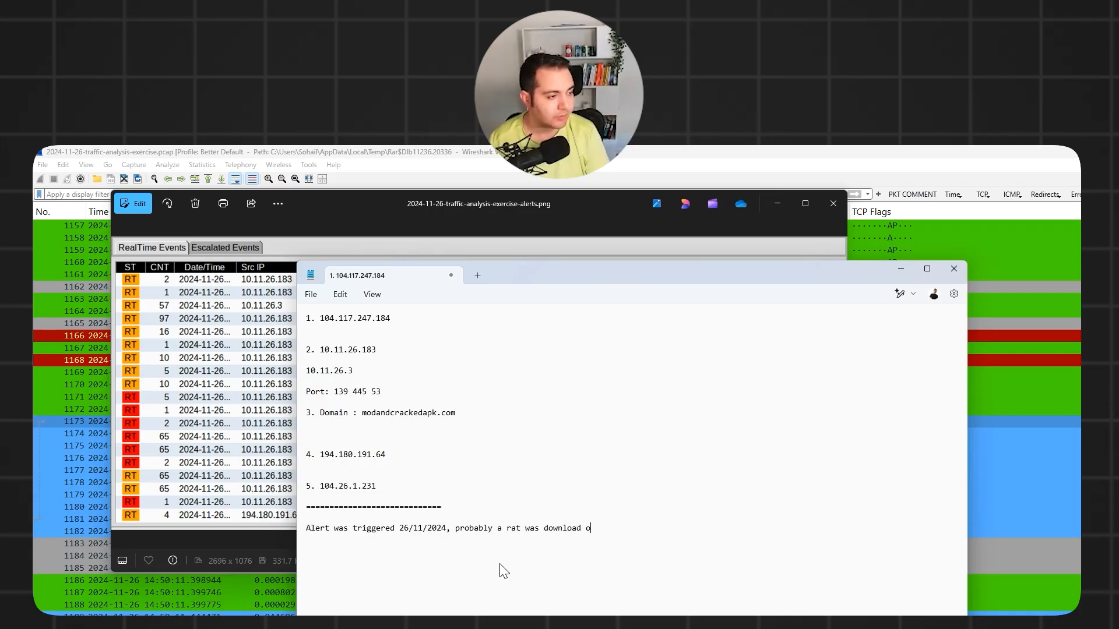
key("BackSpace")
type("ed or")
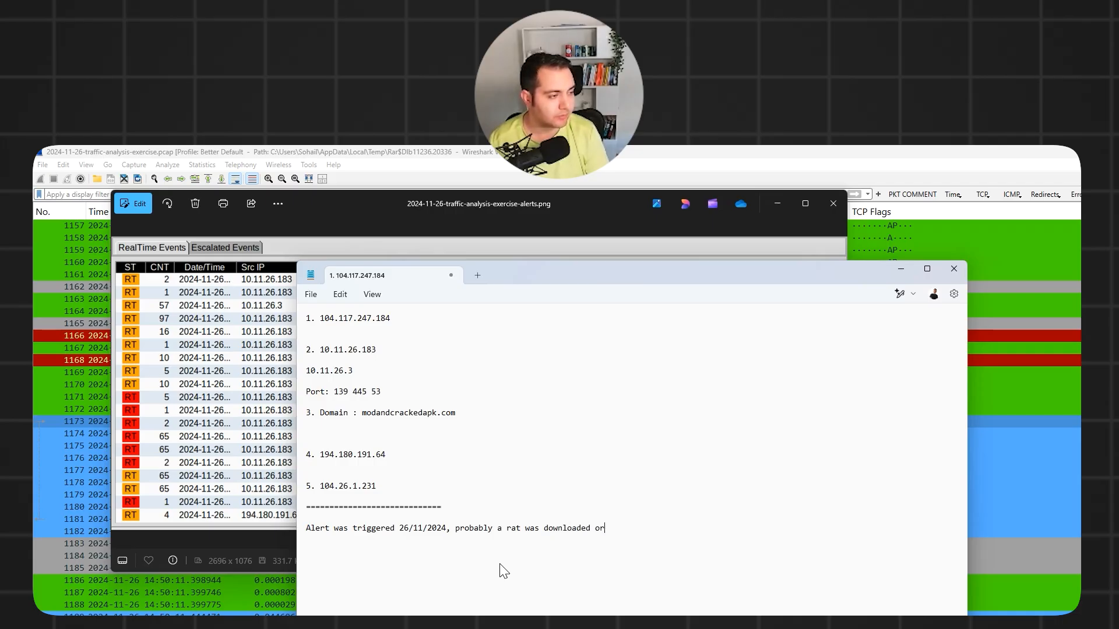
type(" it was")
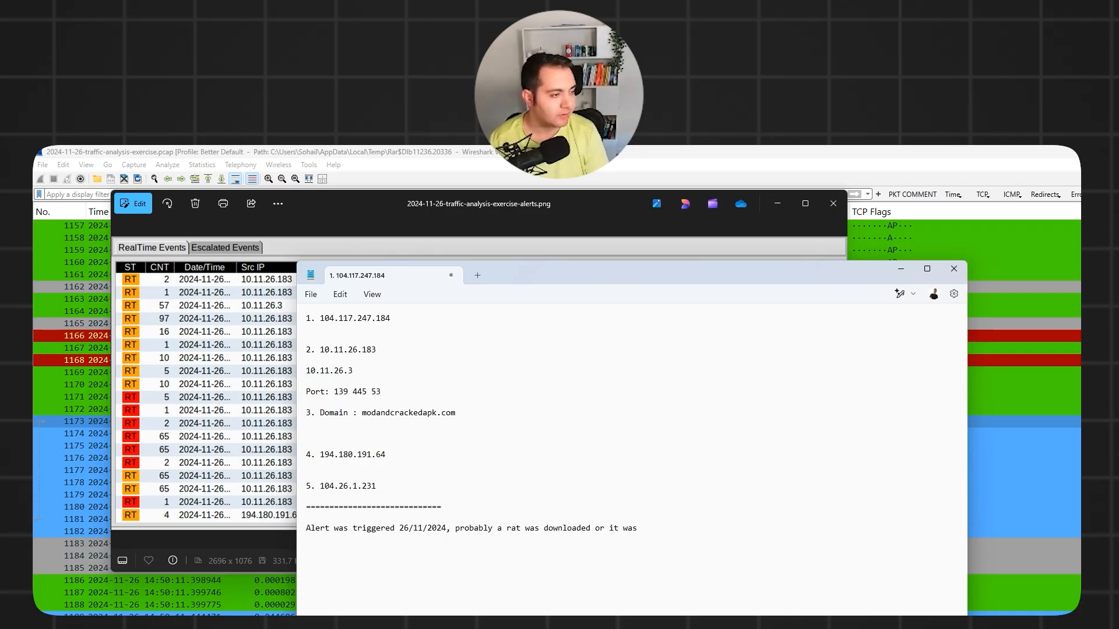
key("BackSpace")
key("BackSpace")
key("BackSpace")
key("BackSpace")
key("BackSpace")
key("BackSpace")
Finish the summary sentence with "victim tried to visit a malicious website" and start a new line below it.
type("vit")
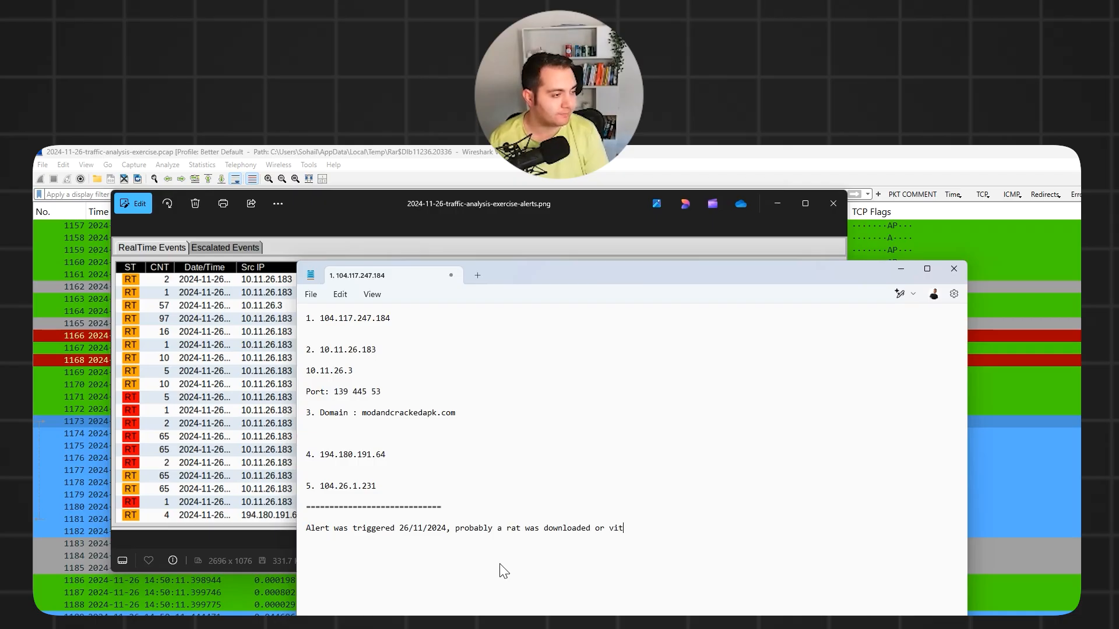
key("BackSpace")
type("ctim tried")
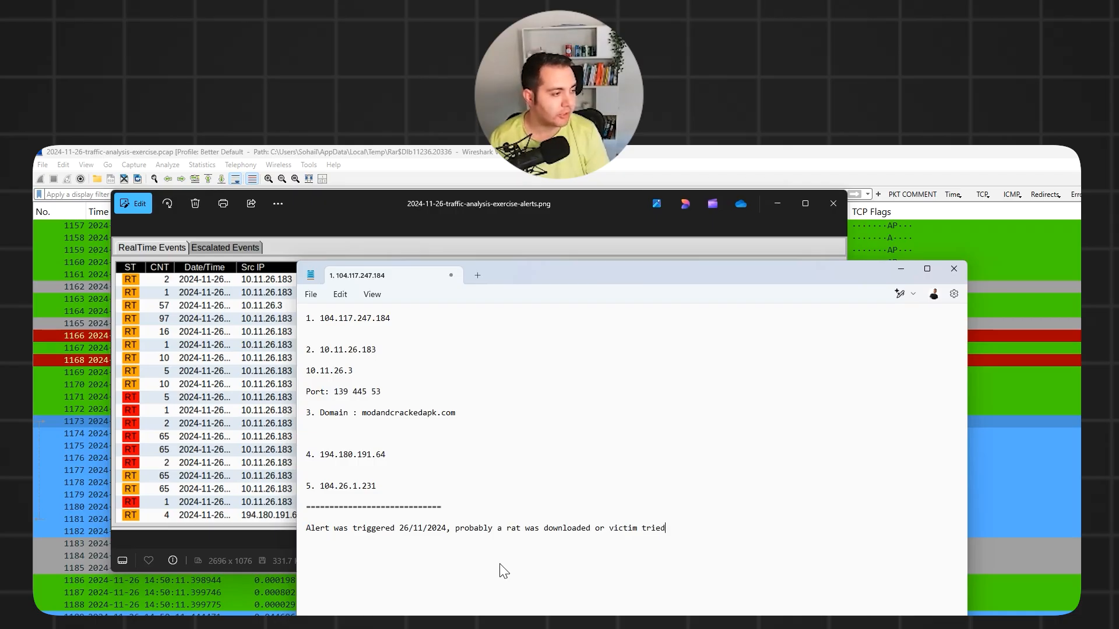
type(" to visit a malicious web")
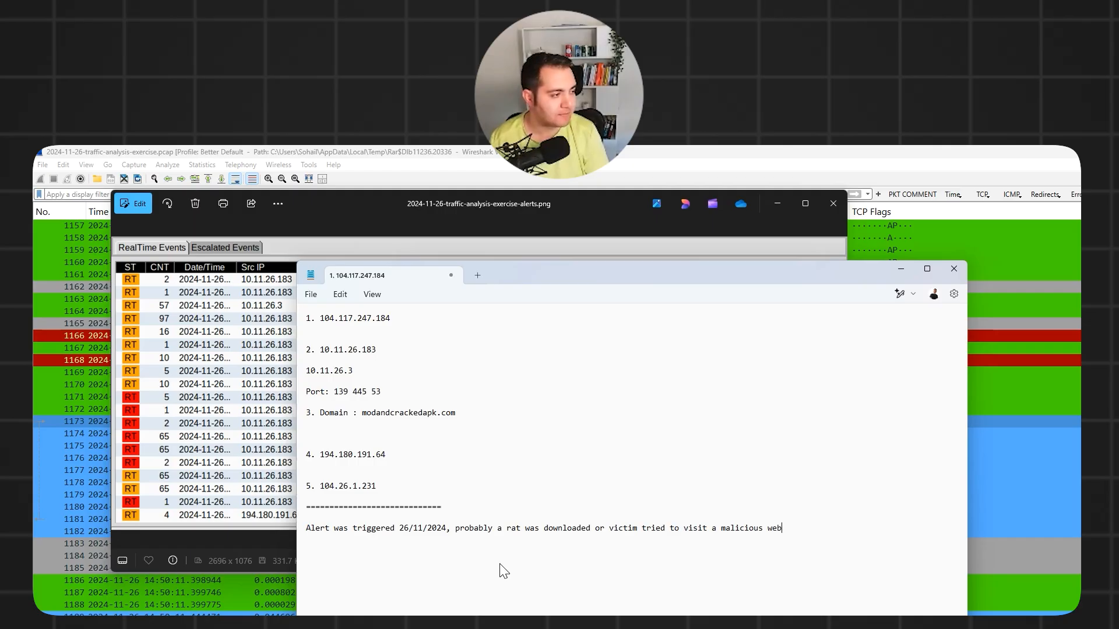
type("site")
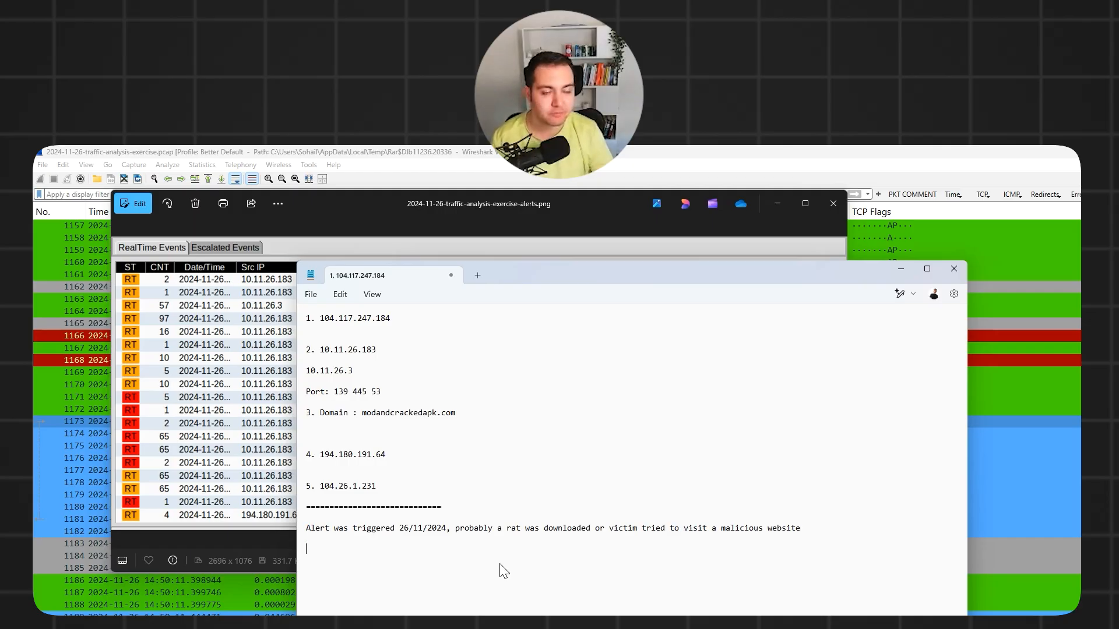
key("Return")
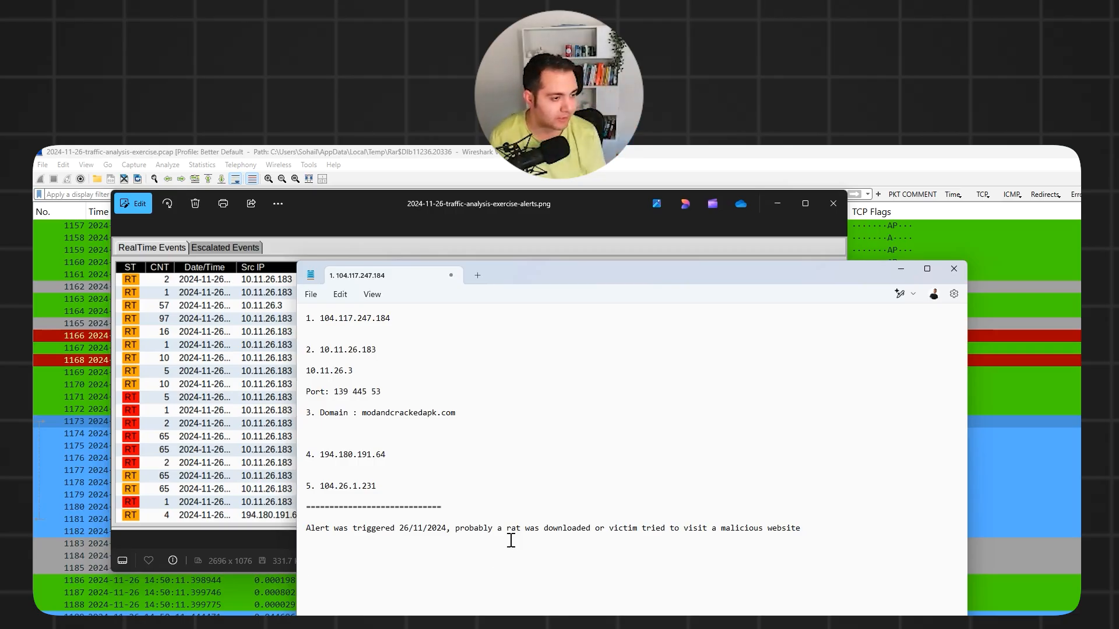
type("Source ip")
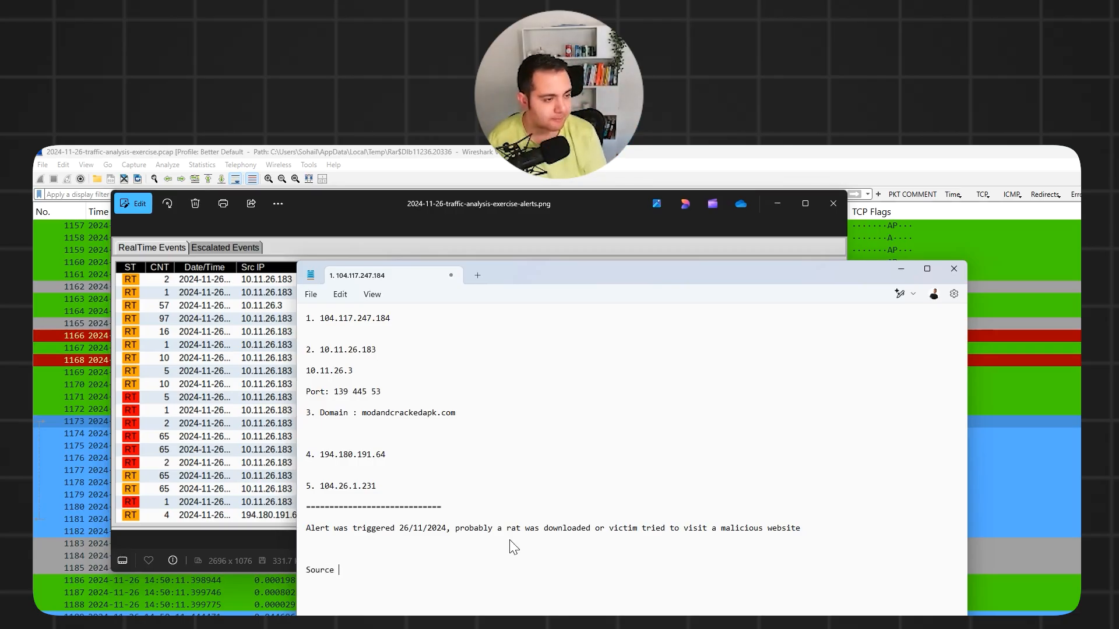
key("BackSpace")
key("BackSpace")
key("BackSpace")
key("BackSpace")
key("BackSpace")
key("BackSpace")
key("BackSpace")
key("BackSpace")
key("BackSpace")
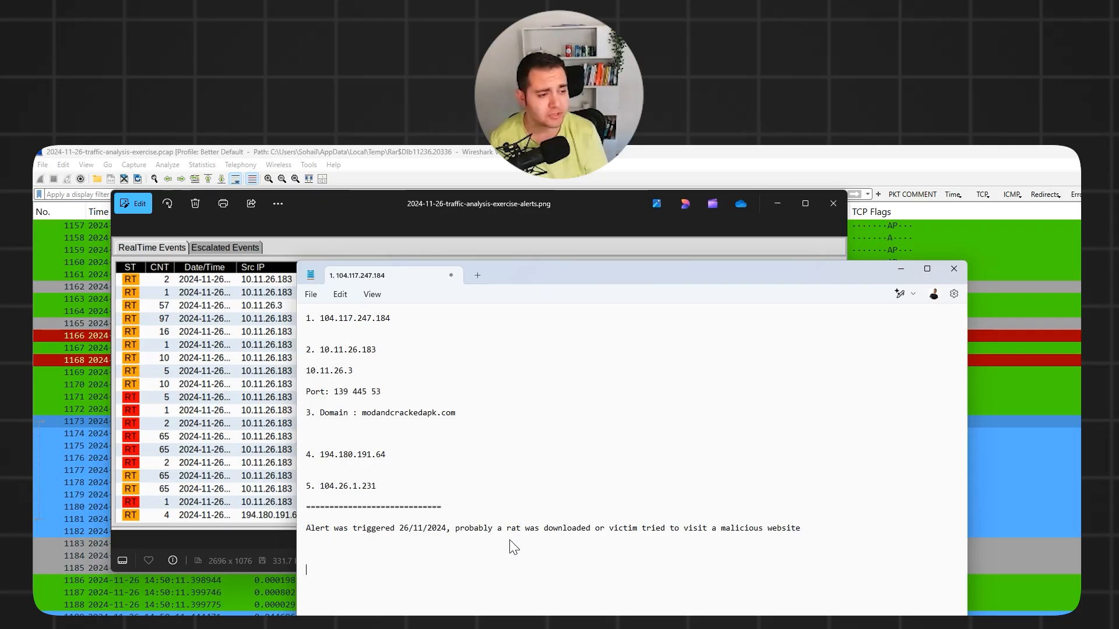
Add the line "Victim IP address: 10.11.26.183" below the alert summary.
type("Victim")
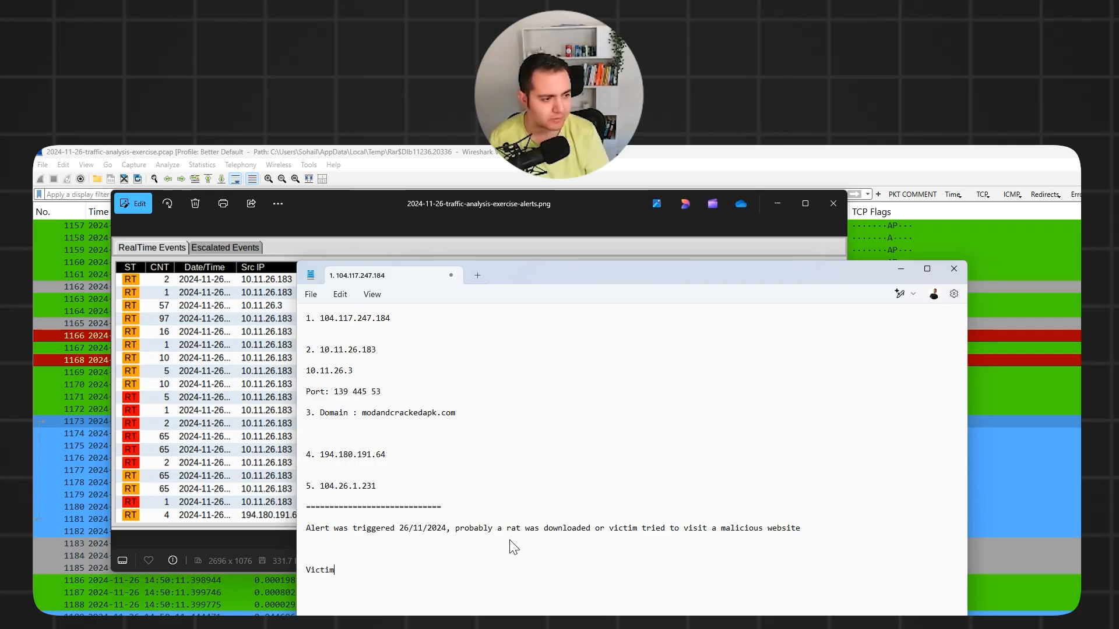
type(" IP")
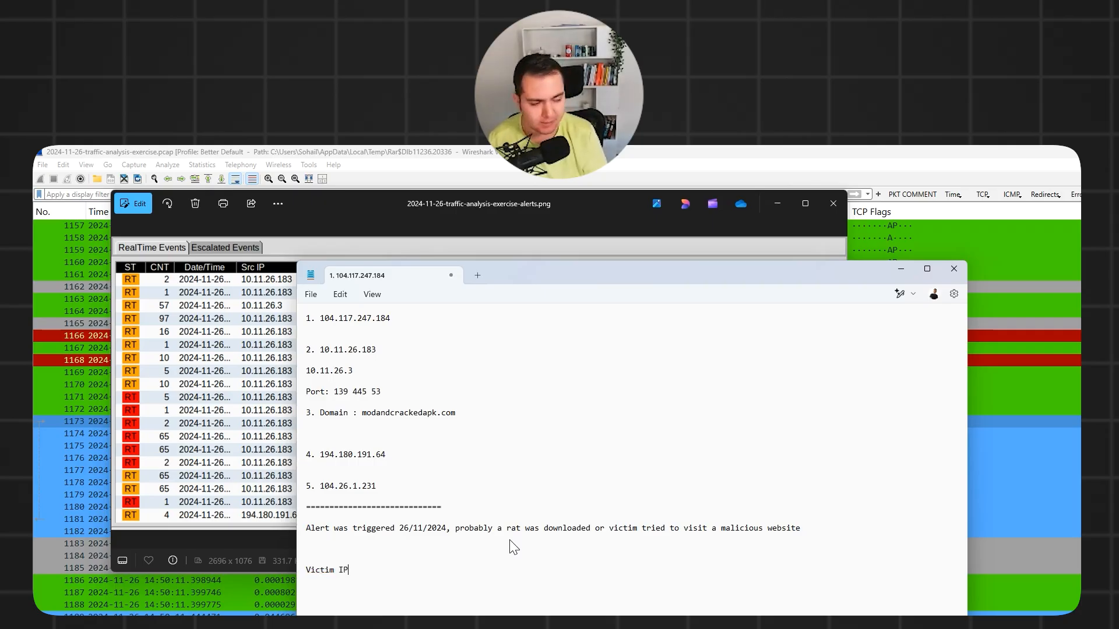
type(" address: ")
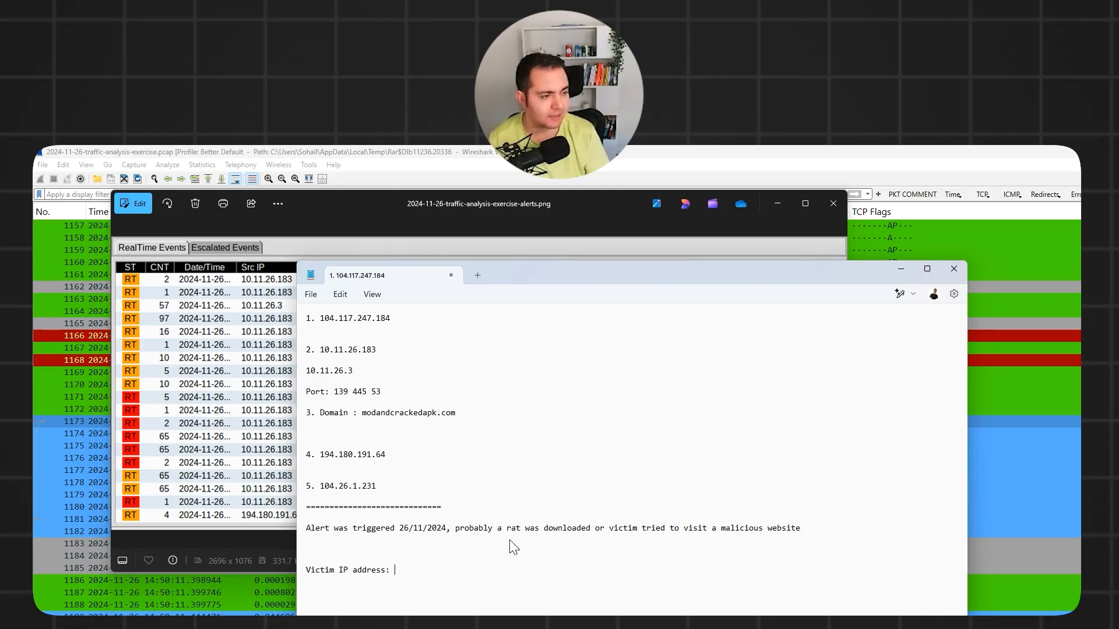
type("10.")
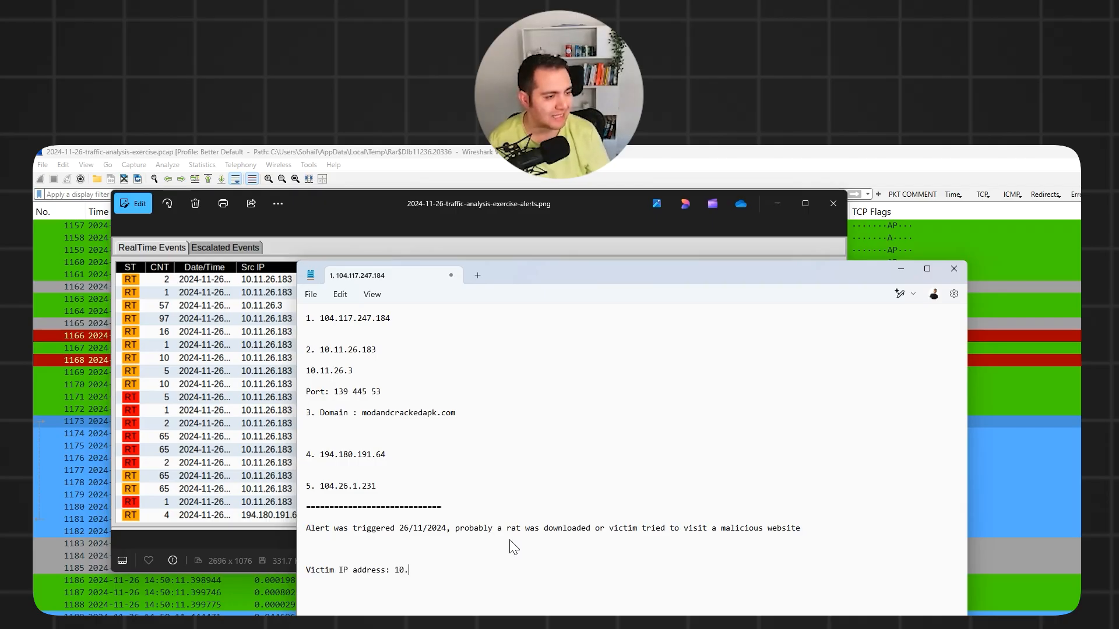
type("11.26.1")
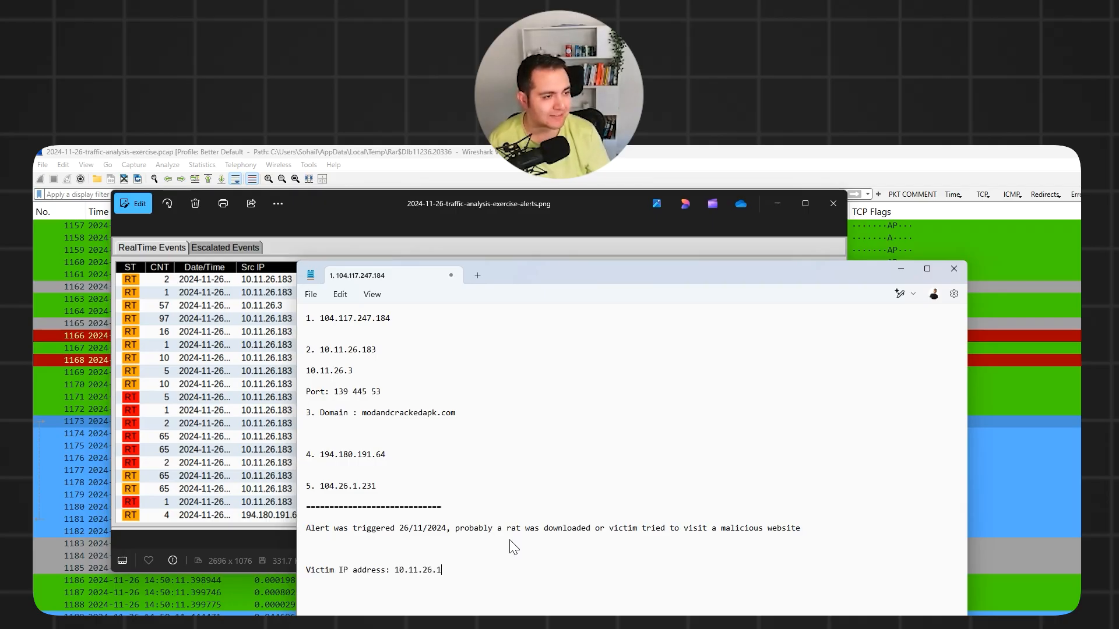
type("83")
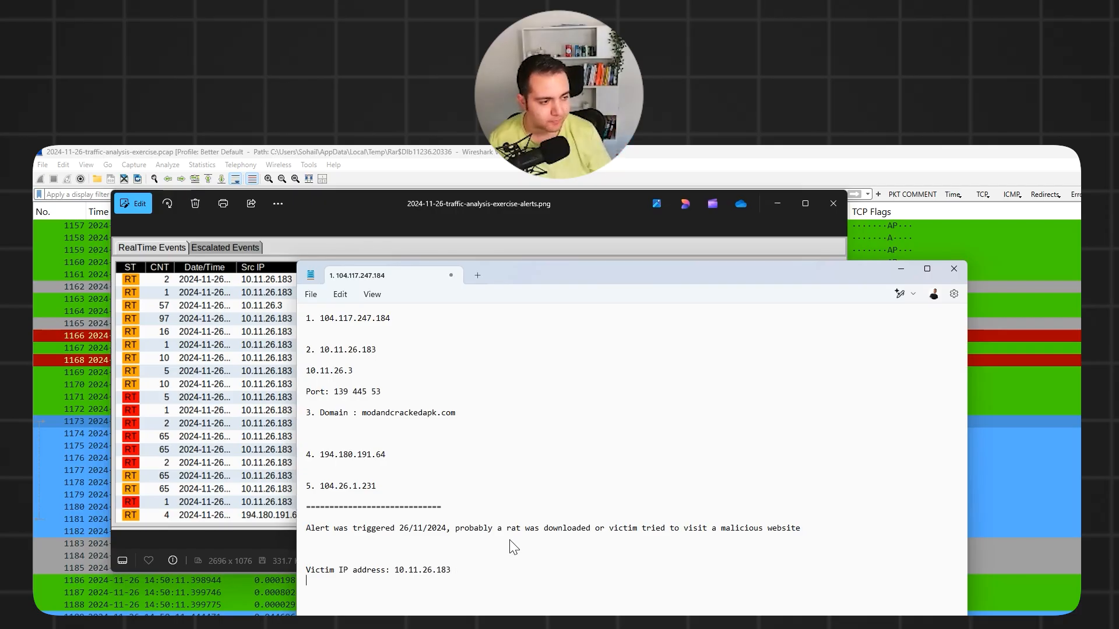
Move the notes window off the alert columns and add a "Hostname:" label below the victim IP line.
left_click_drag(725, 273, 817, 282)
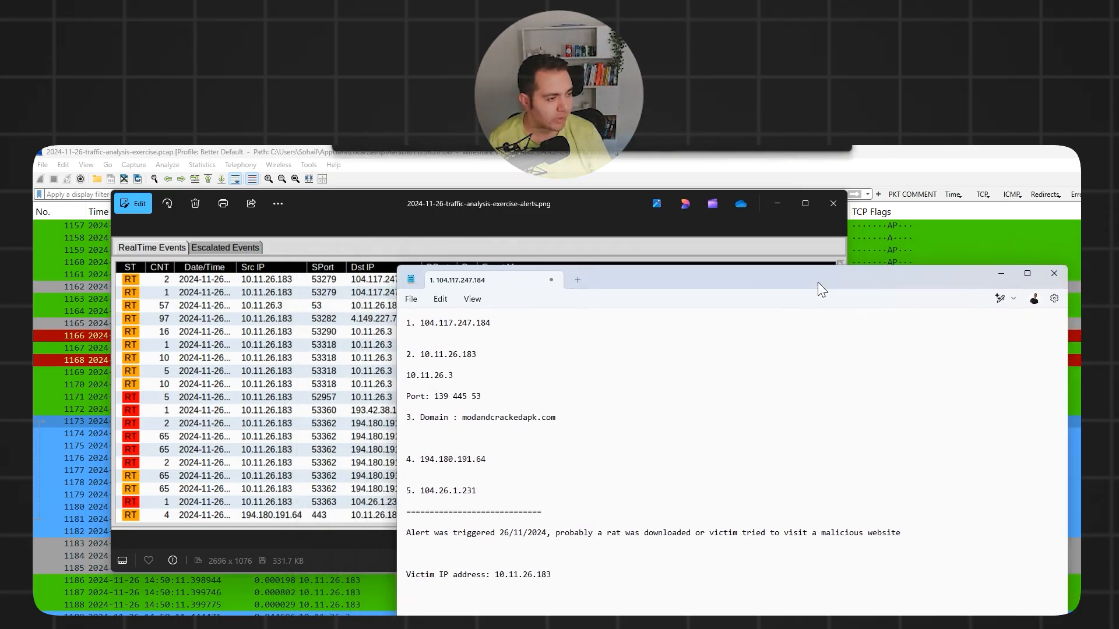
key("Return")
key("Return")
type("Hostname:")
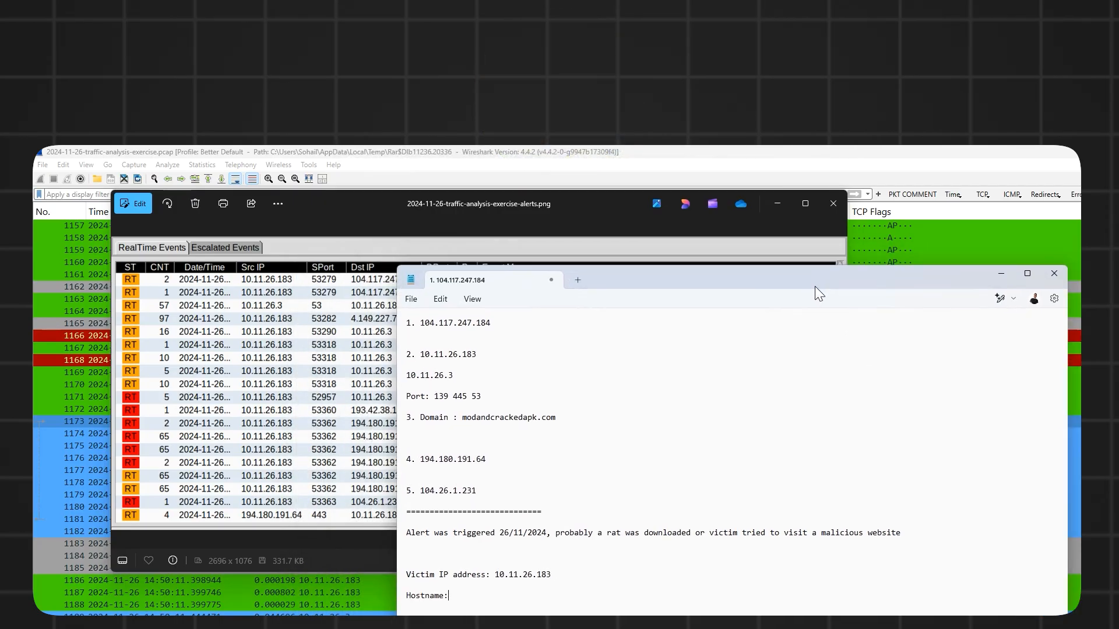
Switch to the Wireshark capture and select LDAP packet 1143 in the packet list.
left_click(475, 153)
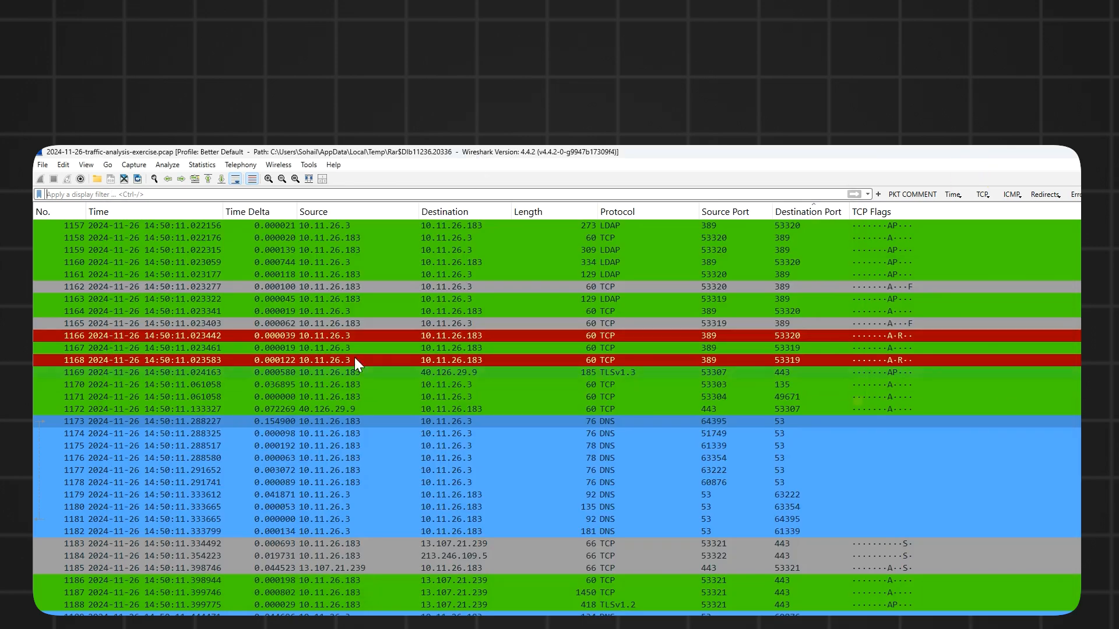
scroll(354, 297, "up", 6)
left_click(344, 275)
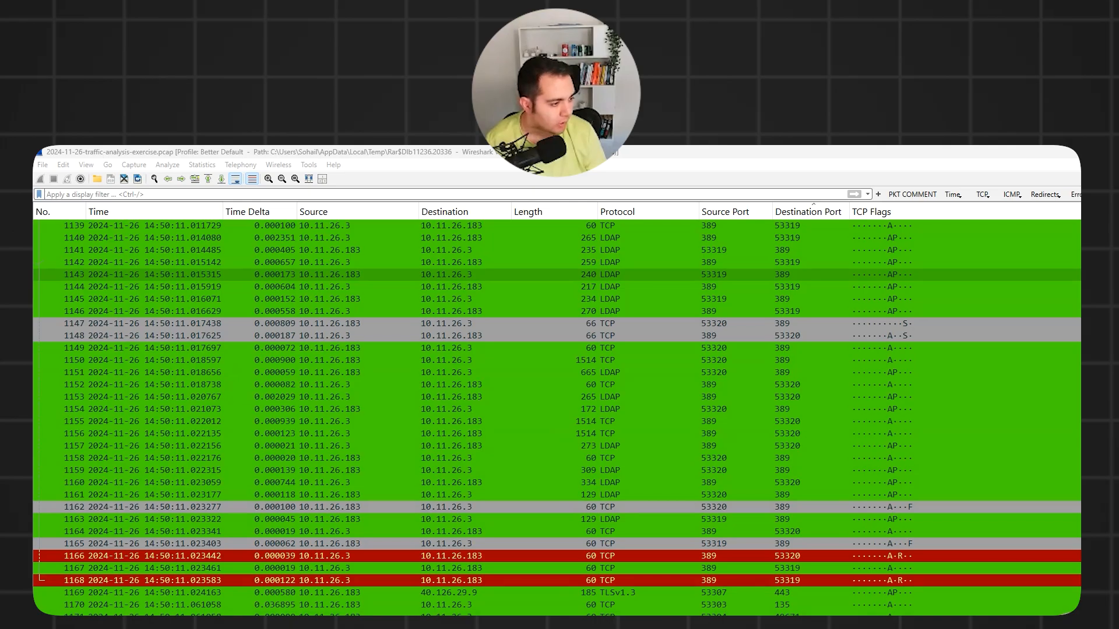
Return to the notes, move the window up, and enter DESKTOP-B8TQK49 as the hostname, followed by a new line.
key("alt+Tab")
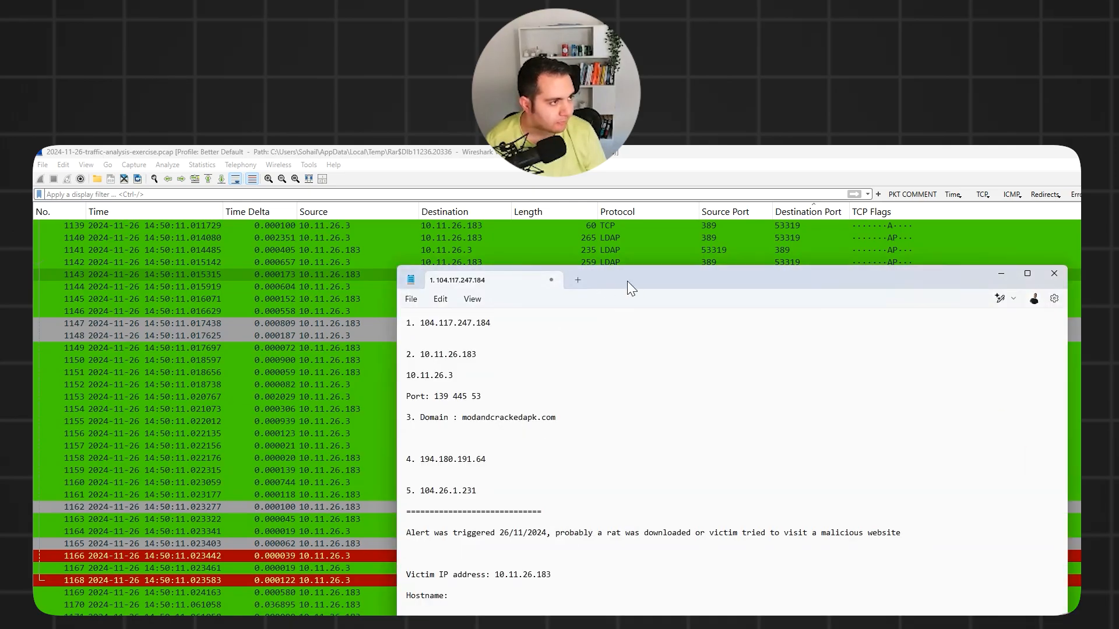
left_click_drag(627, 281, 663, 199)
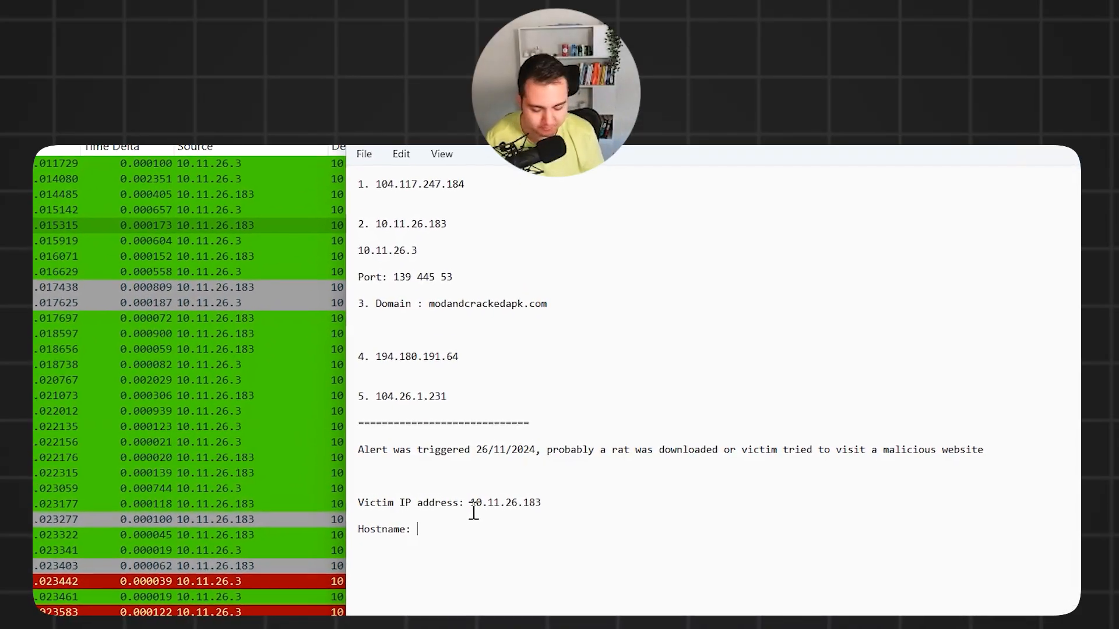
type("DESKTOP-")
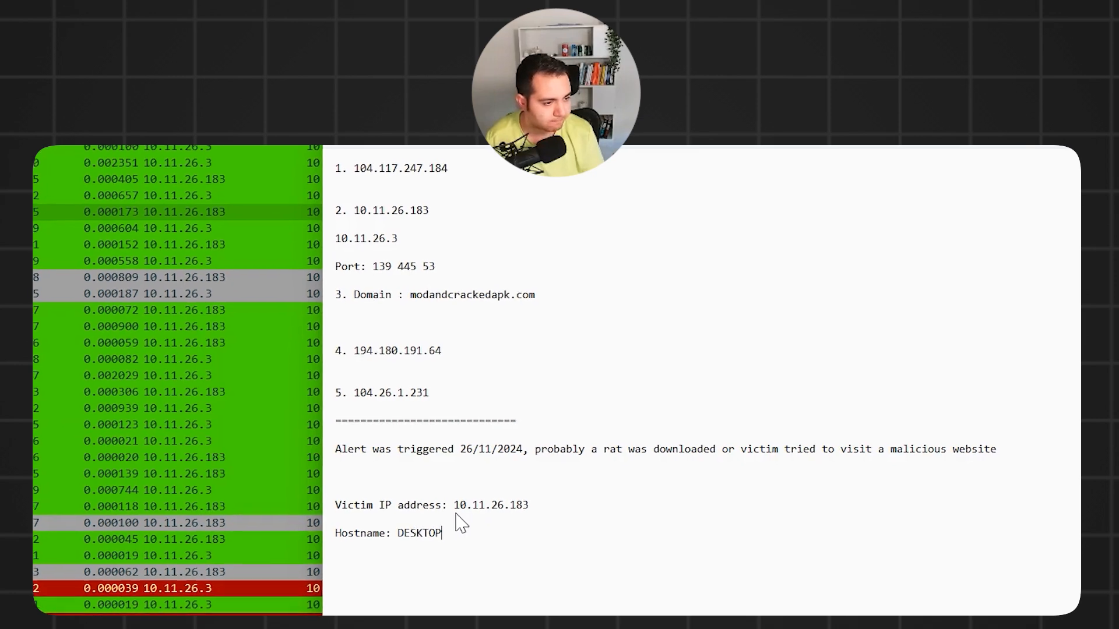
type("B8")
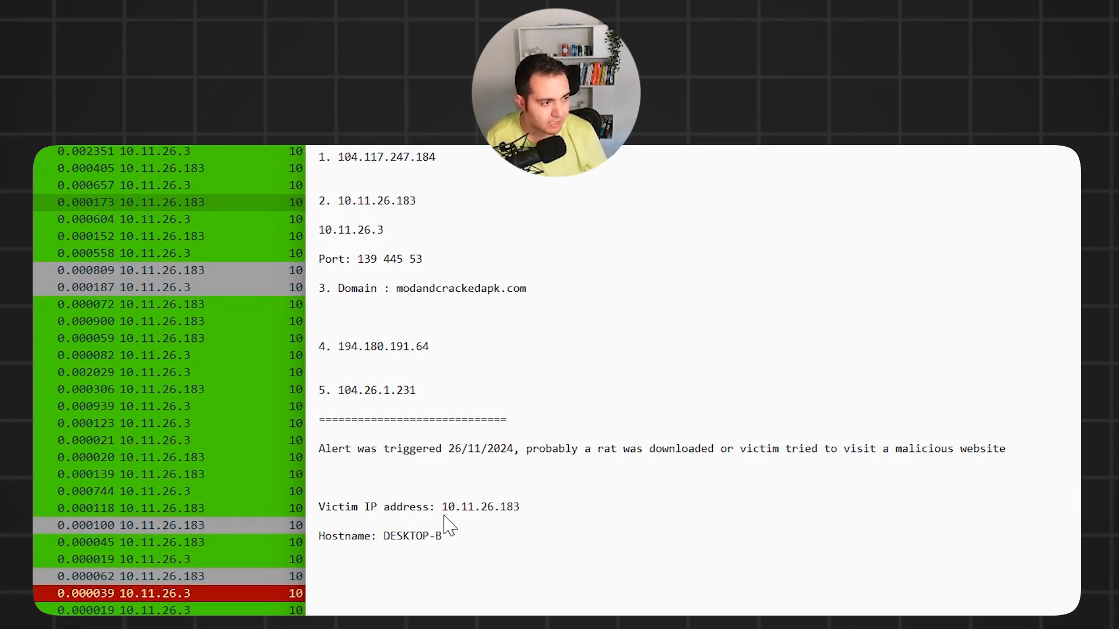
type("YQK4")
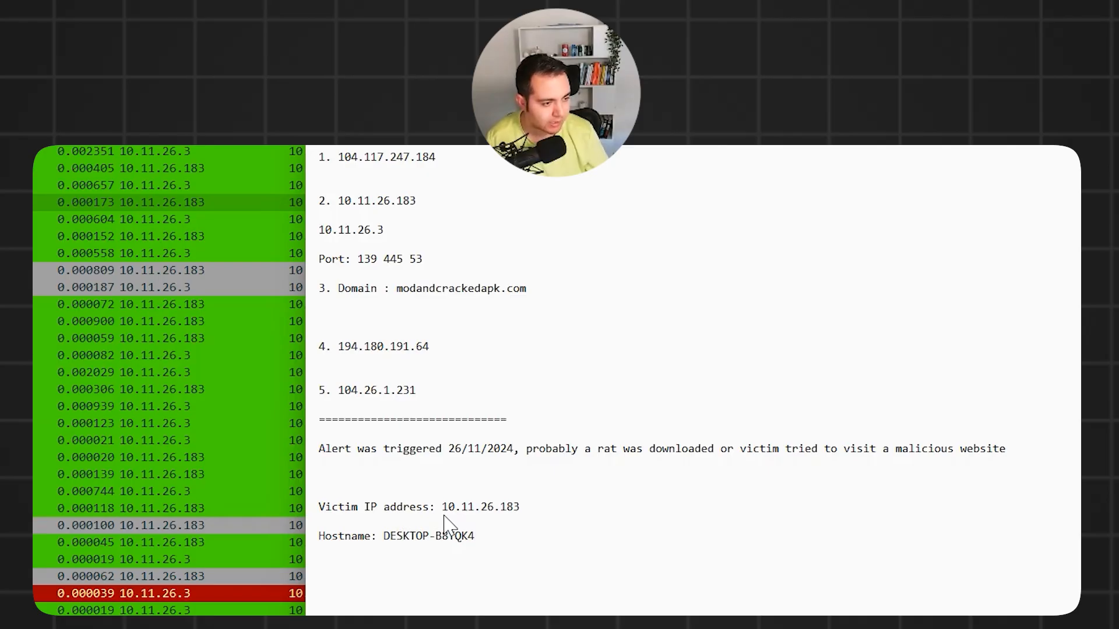
type("9")
key("Return")
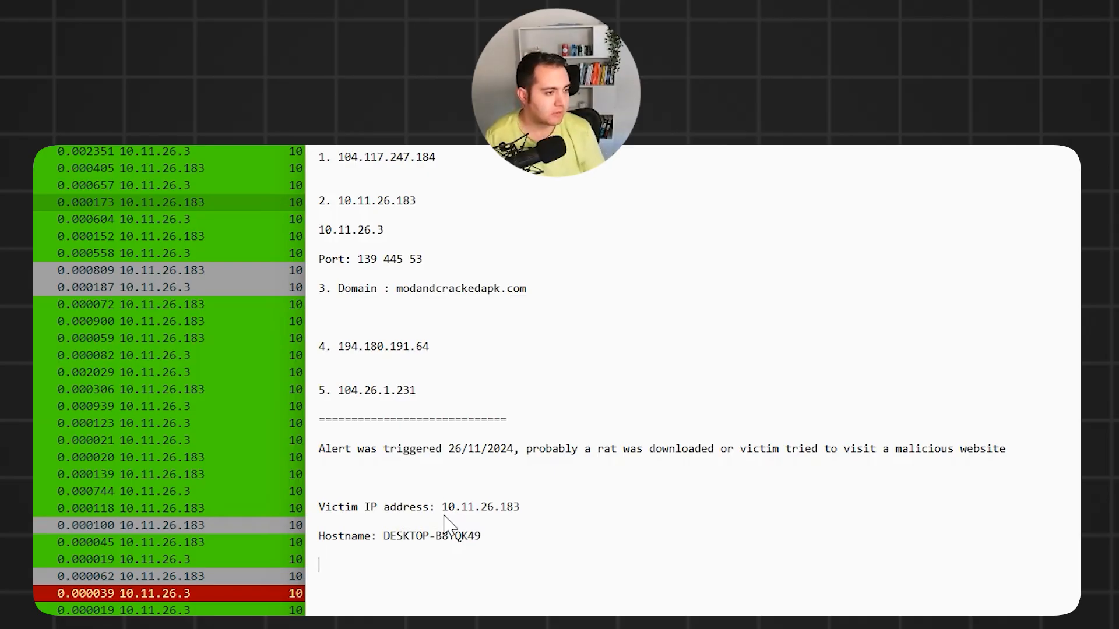
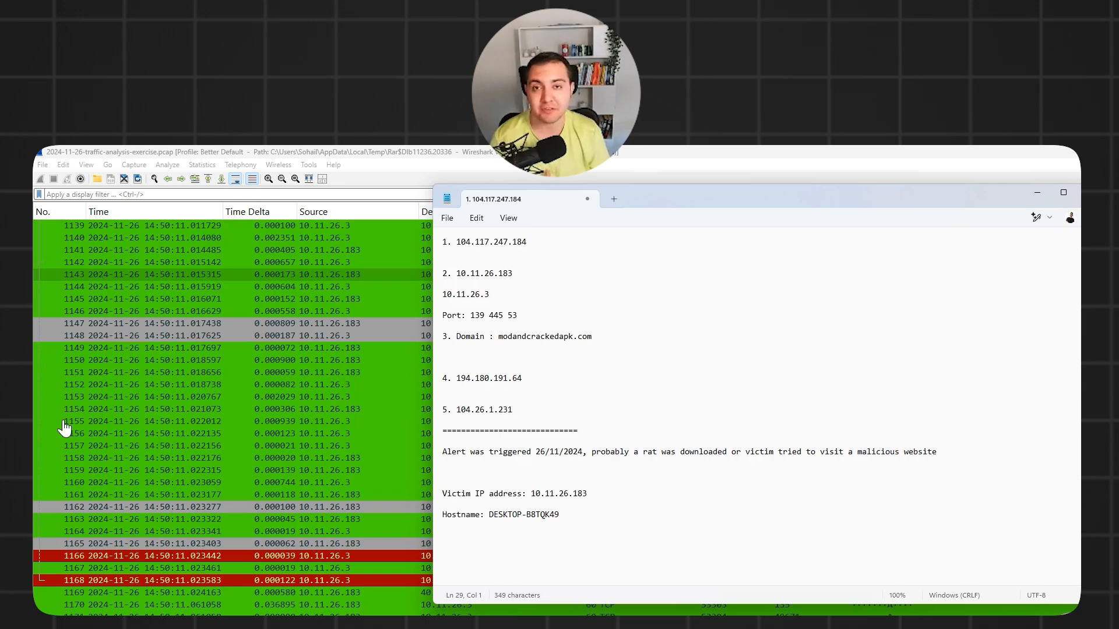
Filter the capture with ldap.AttributeDescription == "givenName" and expand the GSS-API payload of the first matching packet.
left_click(160, 194)
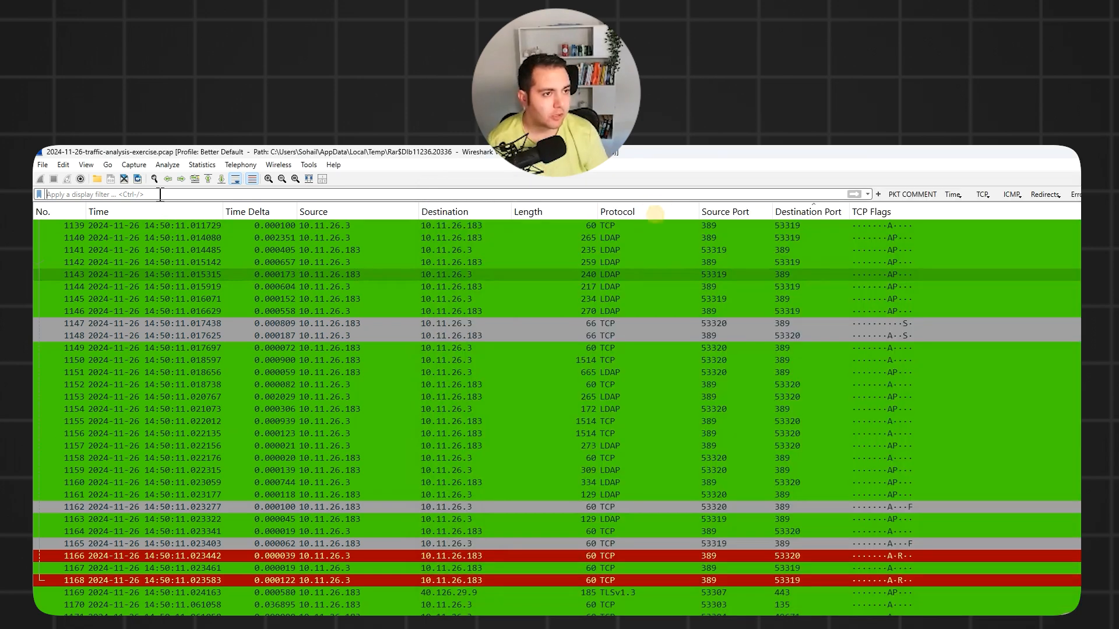
type("ldap.AttributeDescription == \"givenName\"")
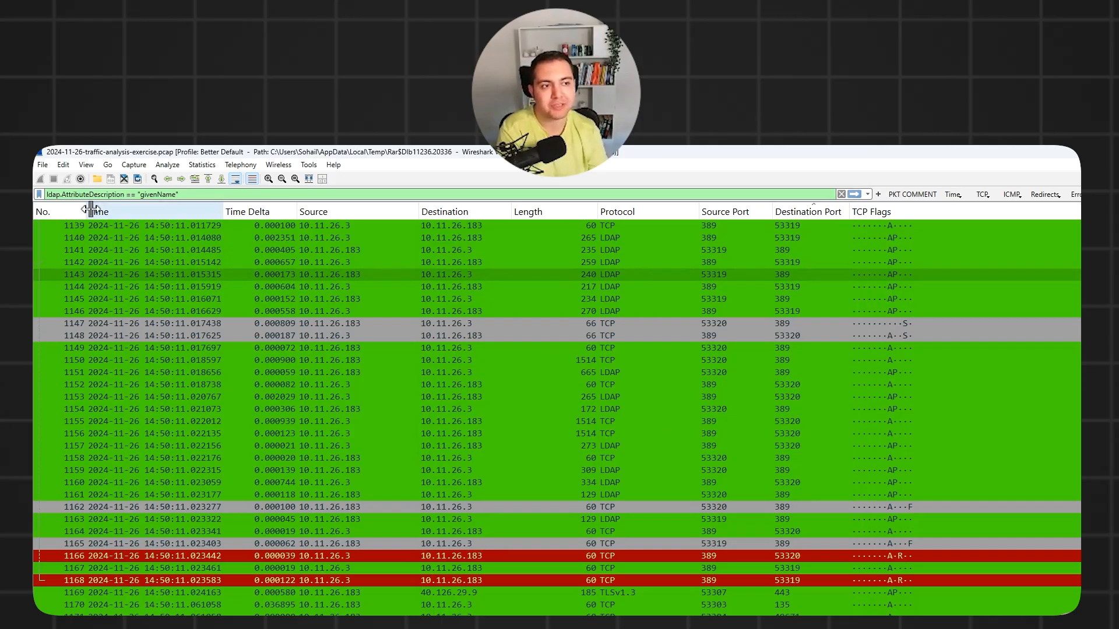
scroll(635, 456, "up", 7)
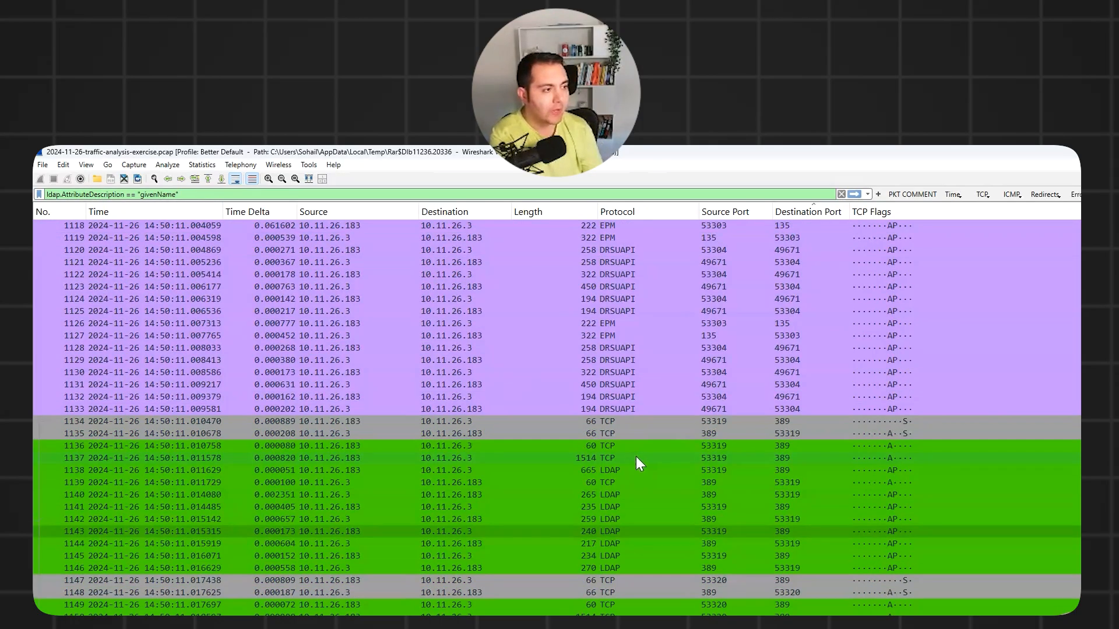
scroll(599, 502, "down", 1)
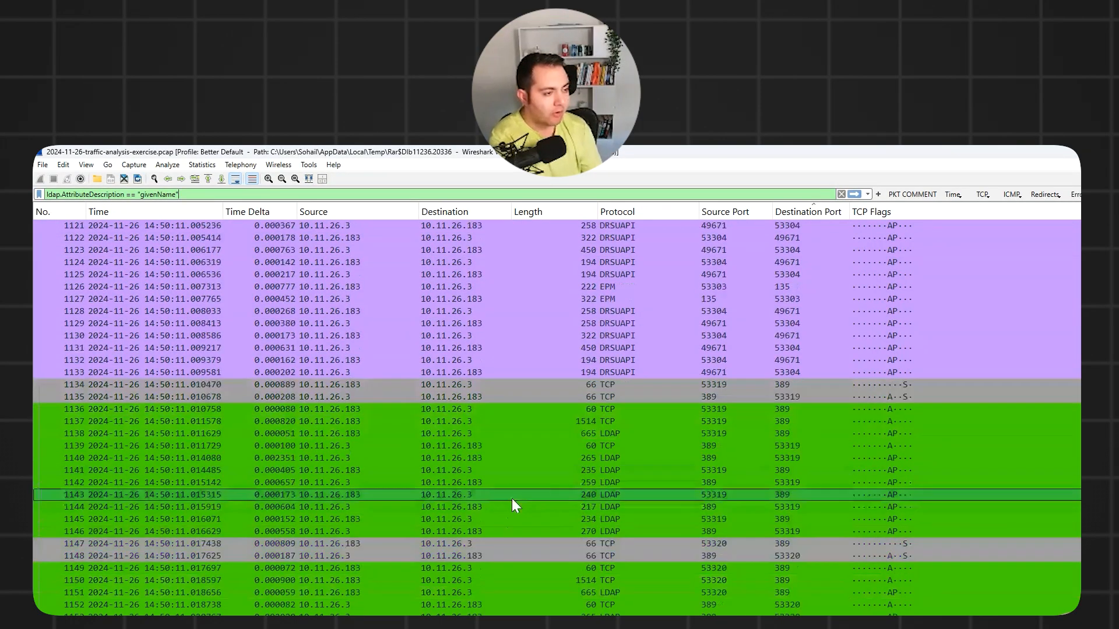
left_click(621, 460)
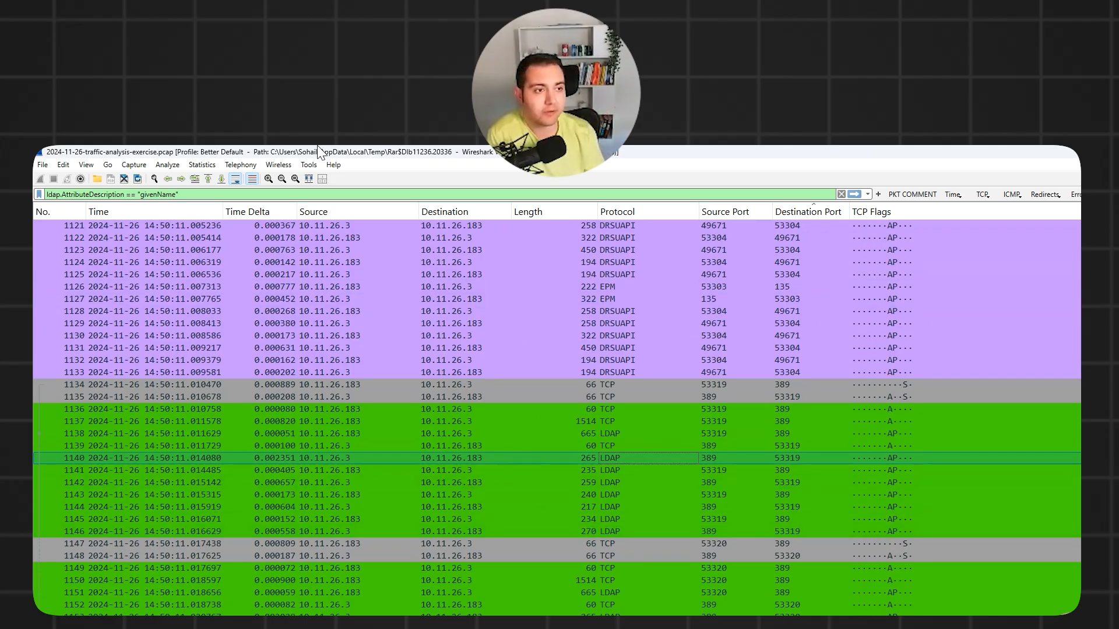
left_click(212, 196)
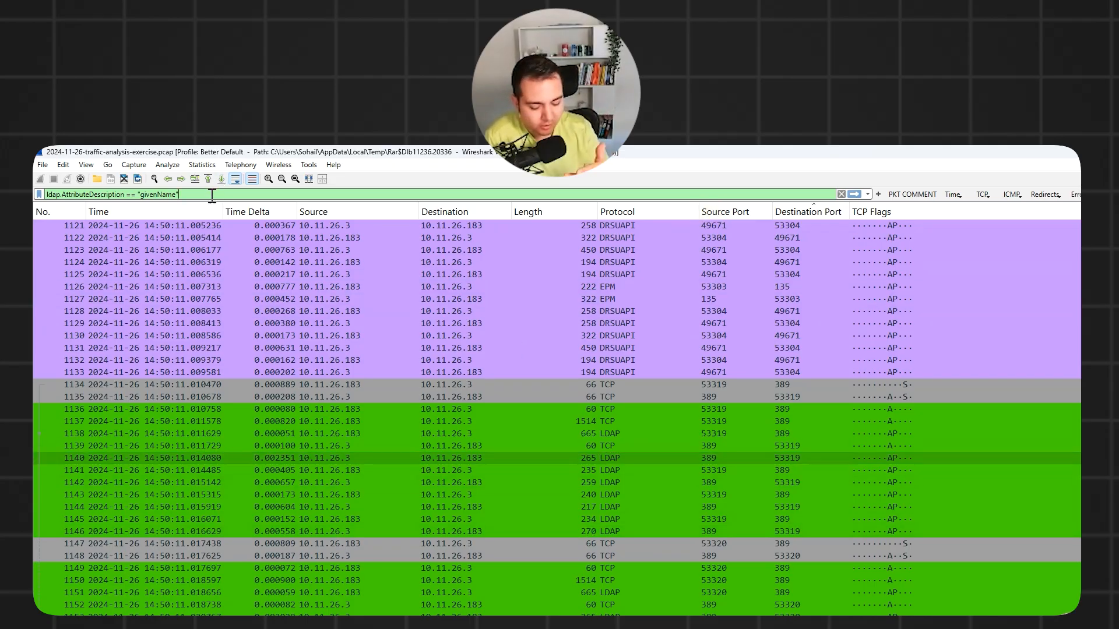
key("Return")
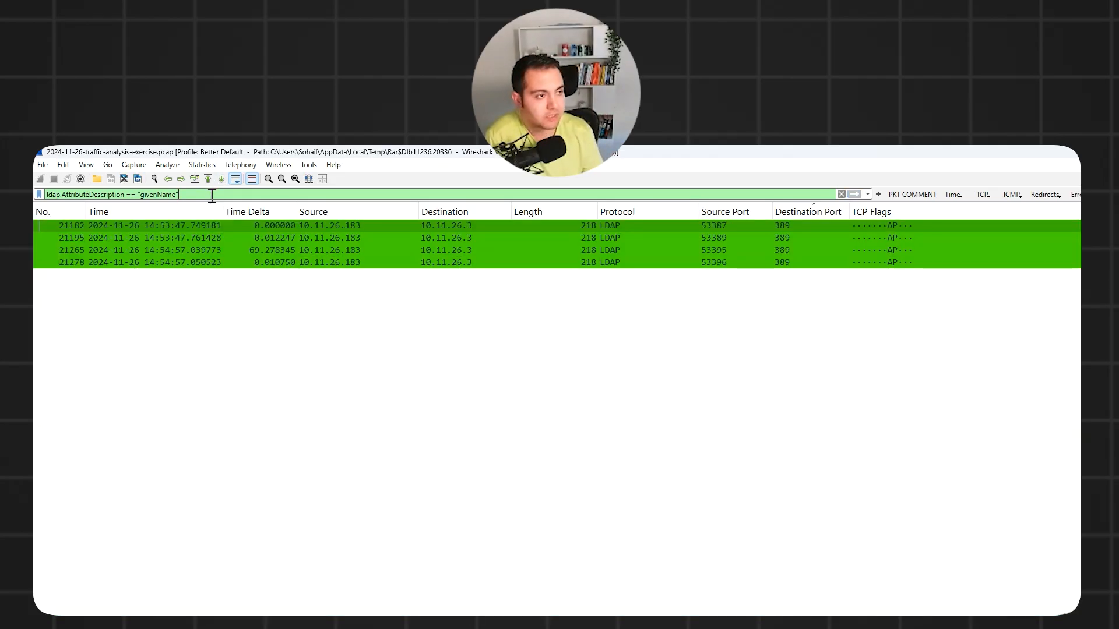
left_click(653, 228)
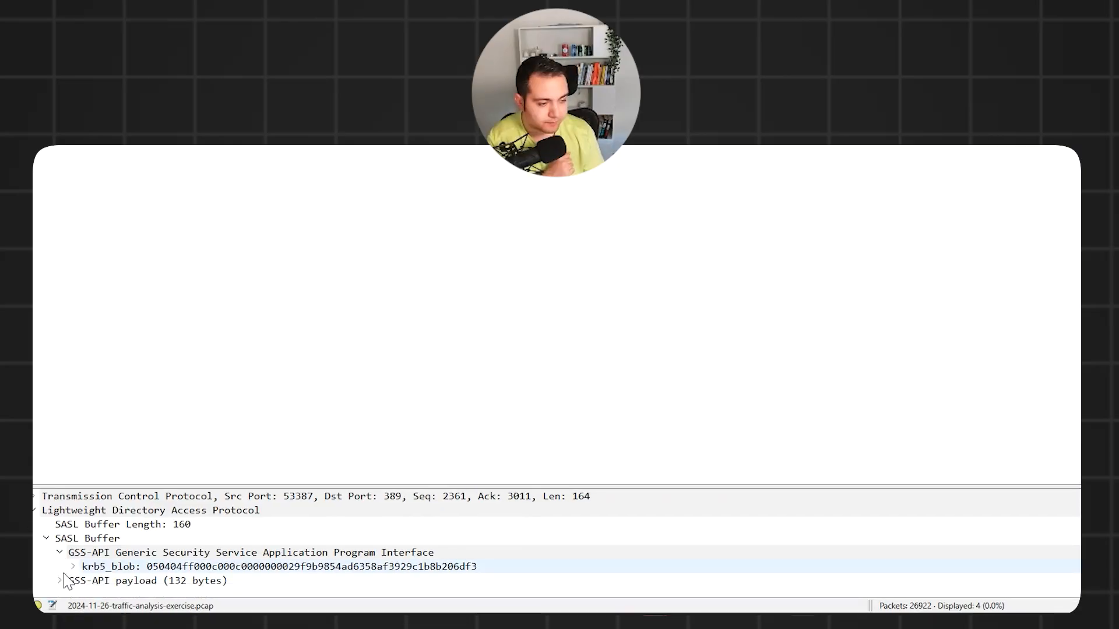
scroll(64, 594, "down", 1)
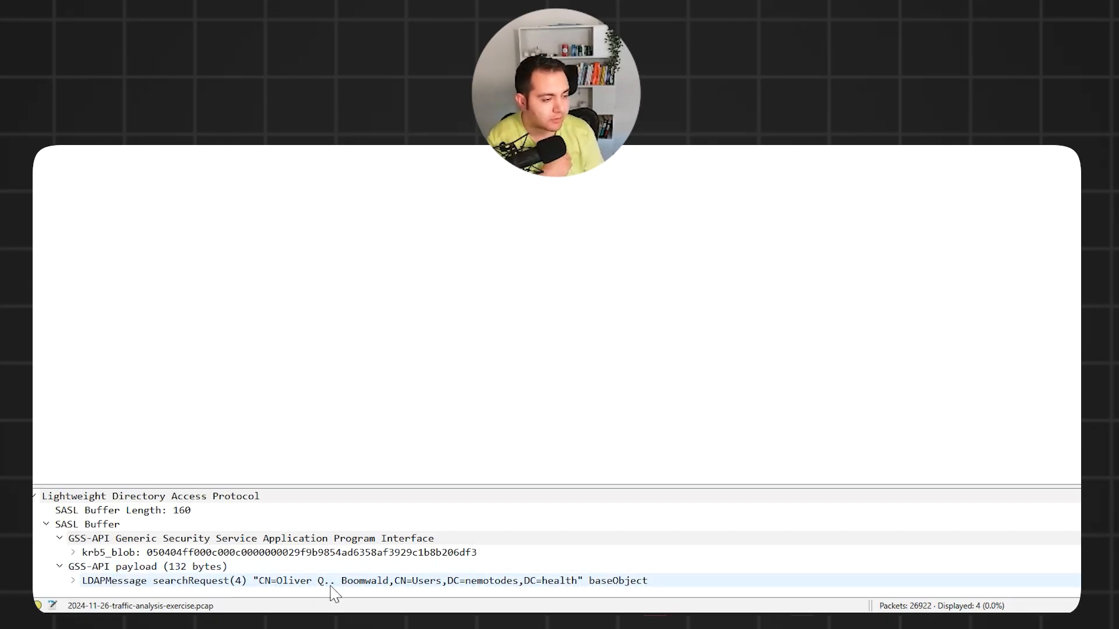
Switch to the notes and add an "Active Directory user:" line with the user's name from the LDAP search request, followed by a blank line.
mouse_move(919, 611)
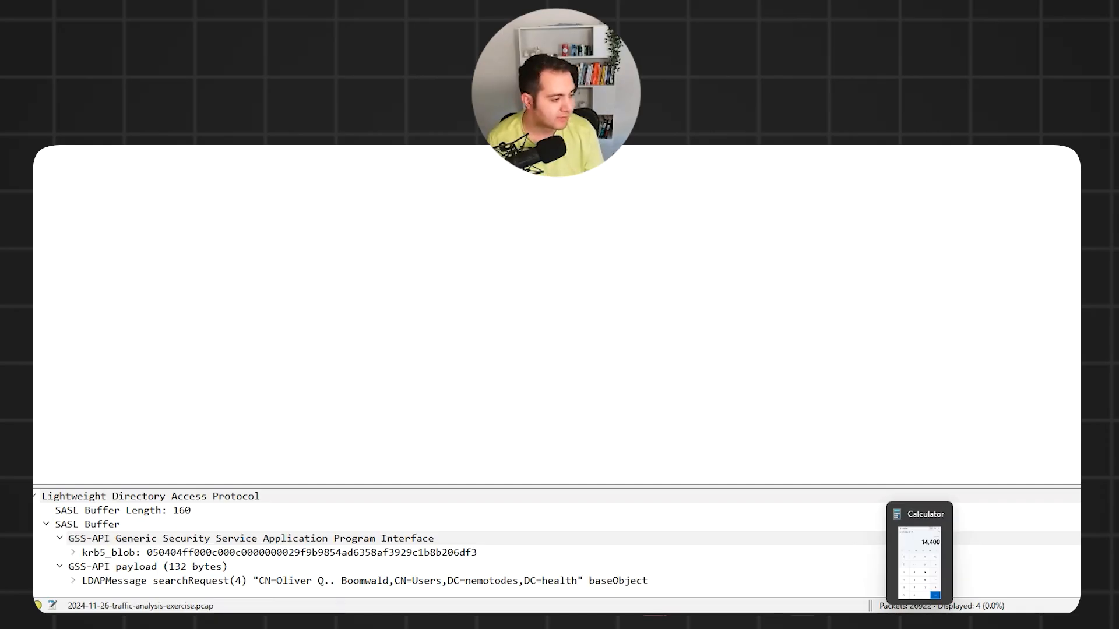
left_click(685, 624)
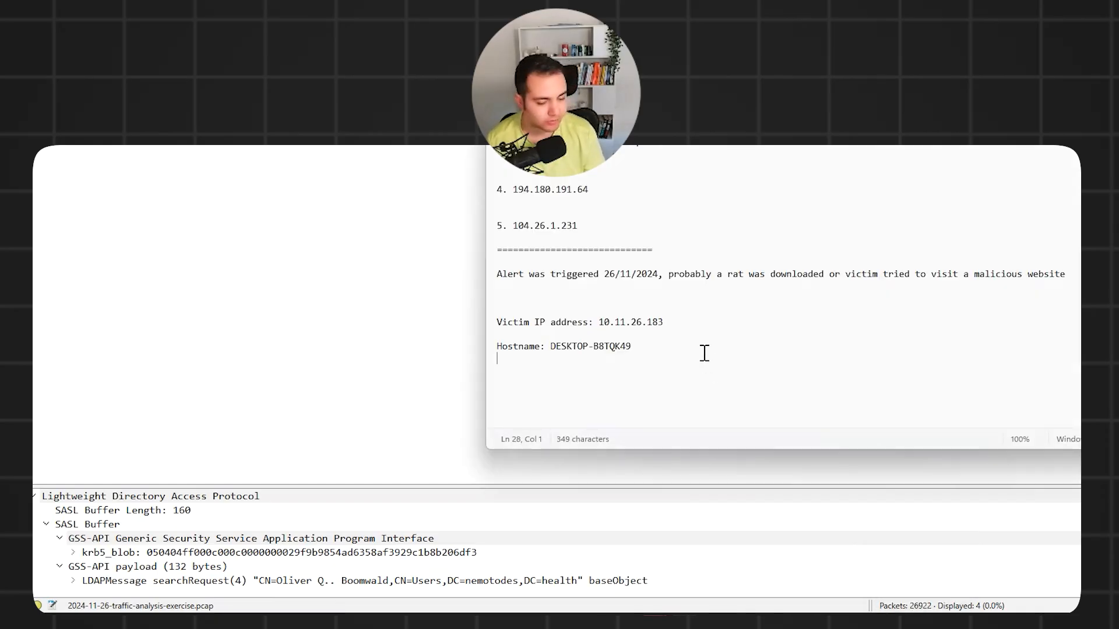
key("Return")
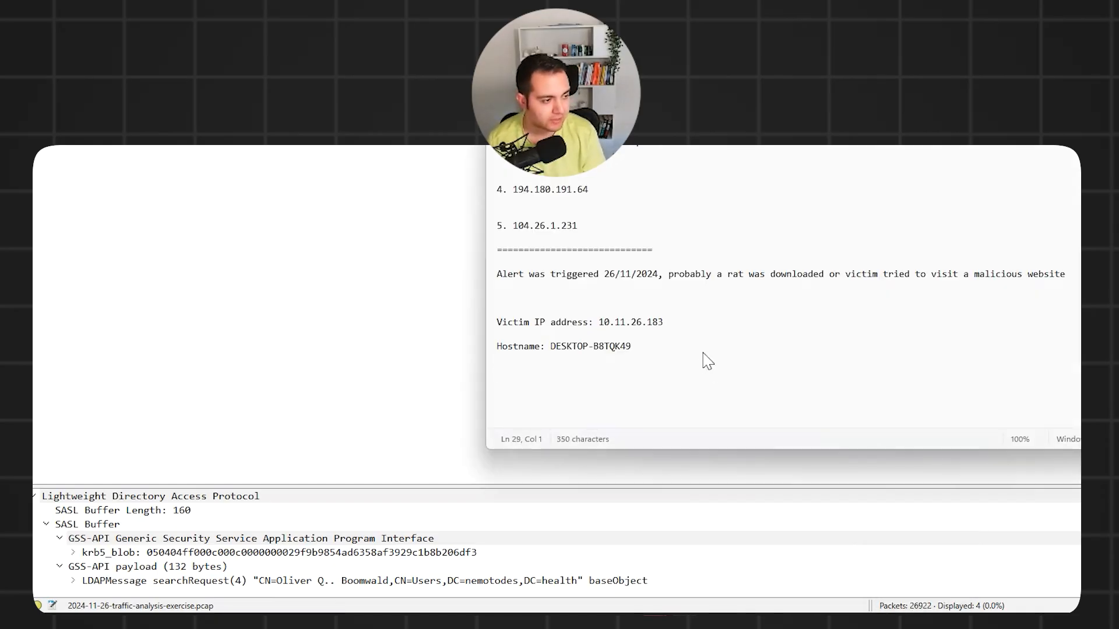
type("Active Di")
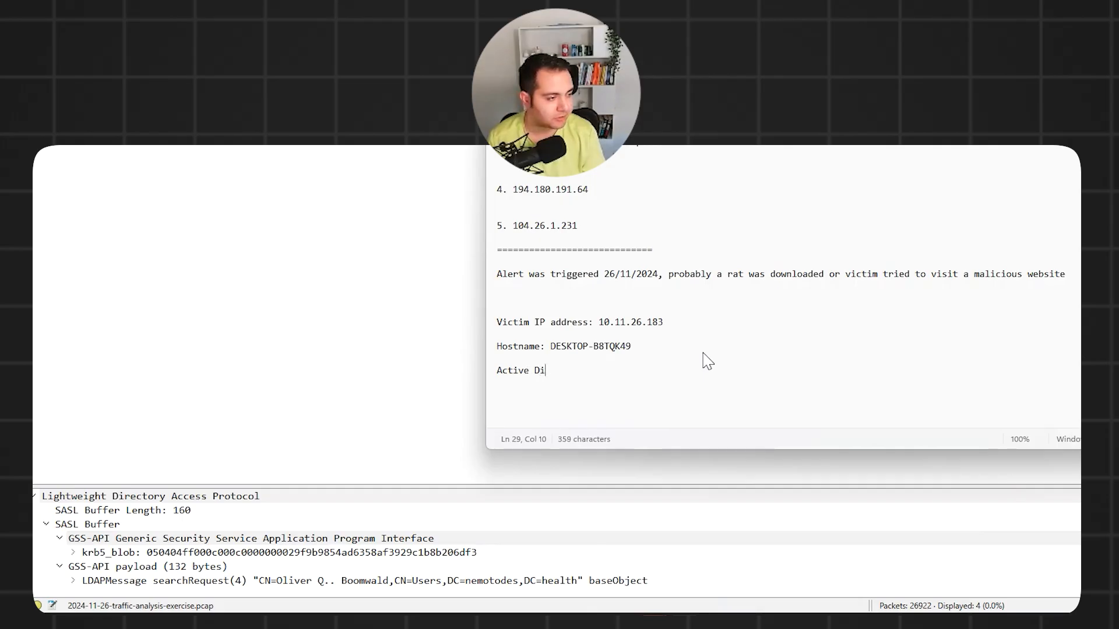
type("rectory user")
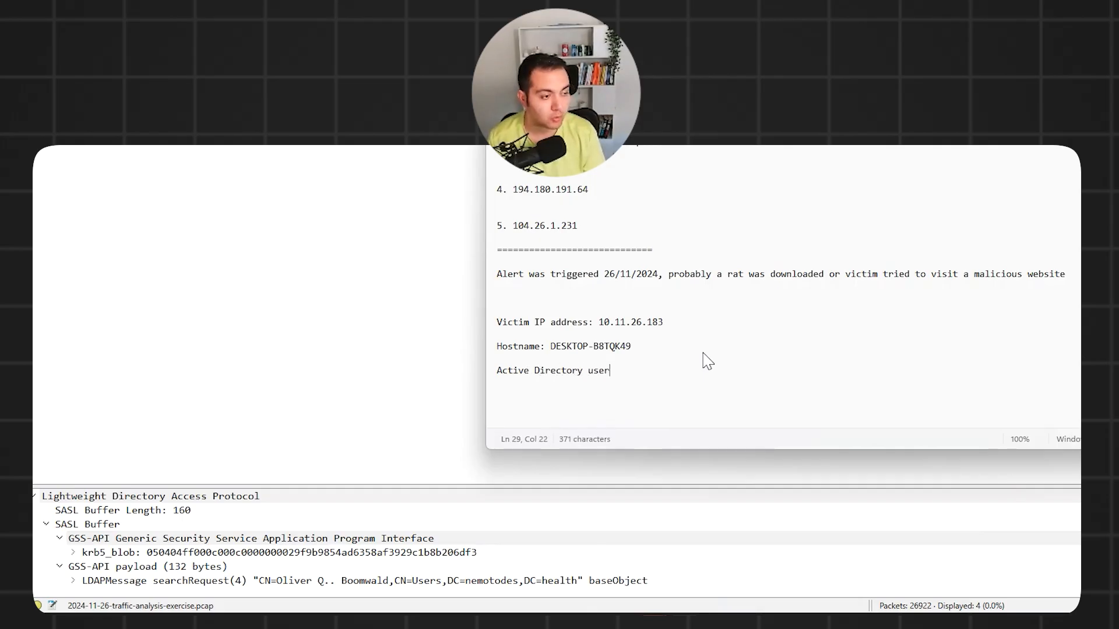
type(": Oliver Q")
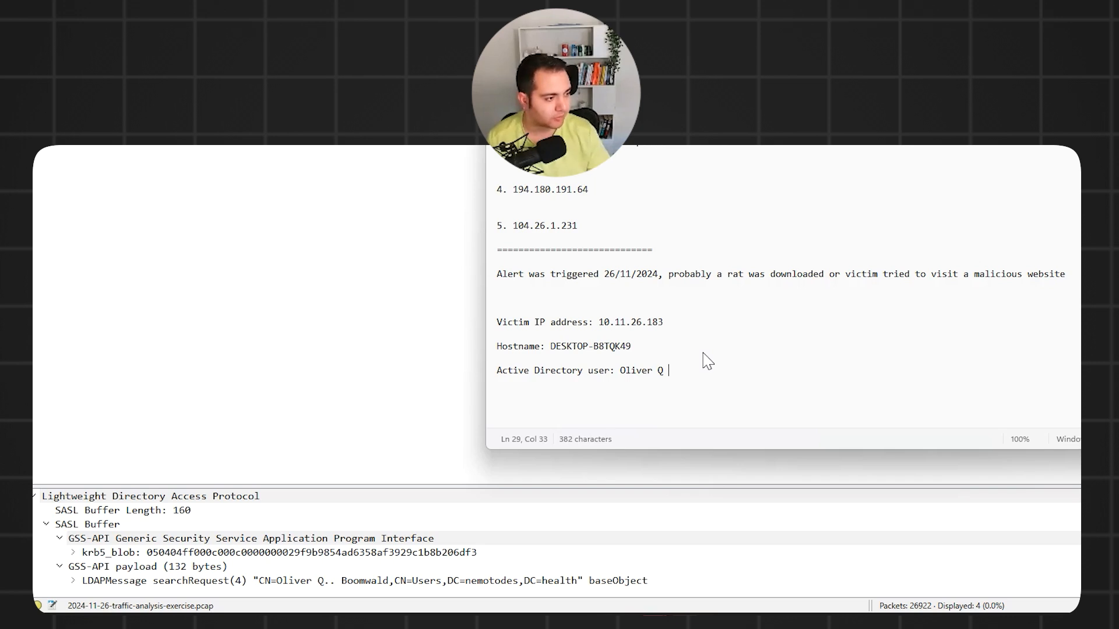
key("Return")
key("Return")
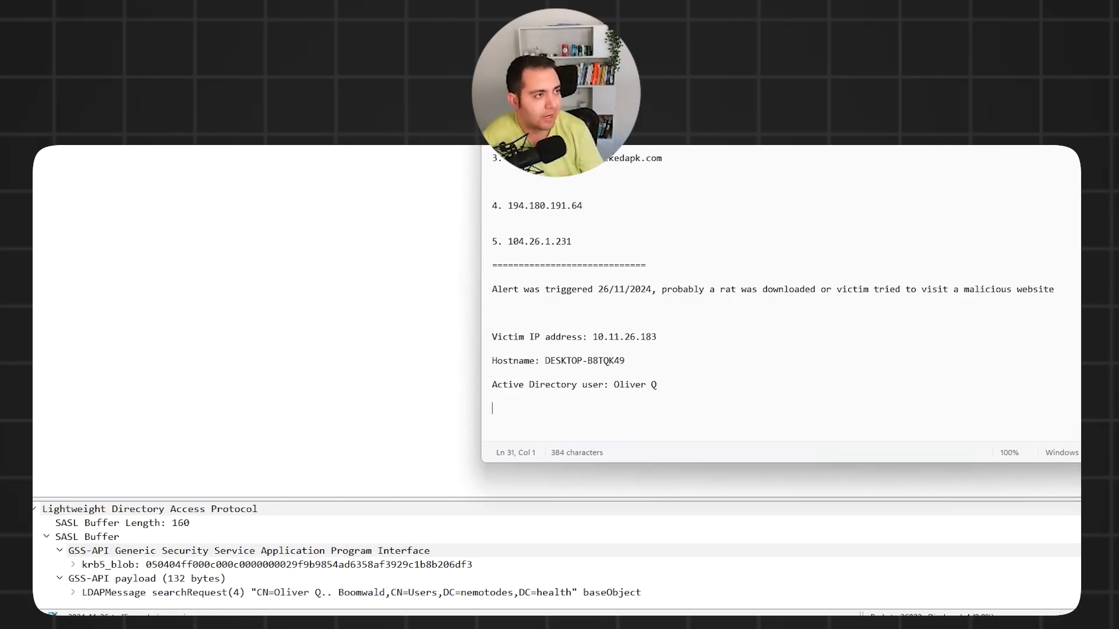
Put the notes away, bring up the alerts image beside the packet list for review, and return to the capture's display filter.
left_click(1107, 3)
left_click(641, 624)
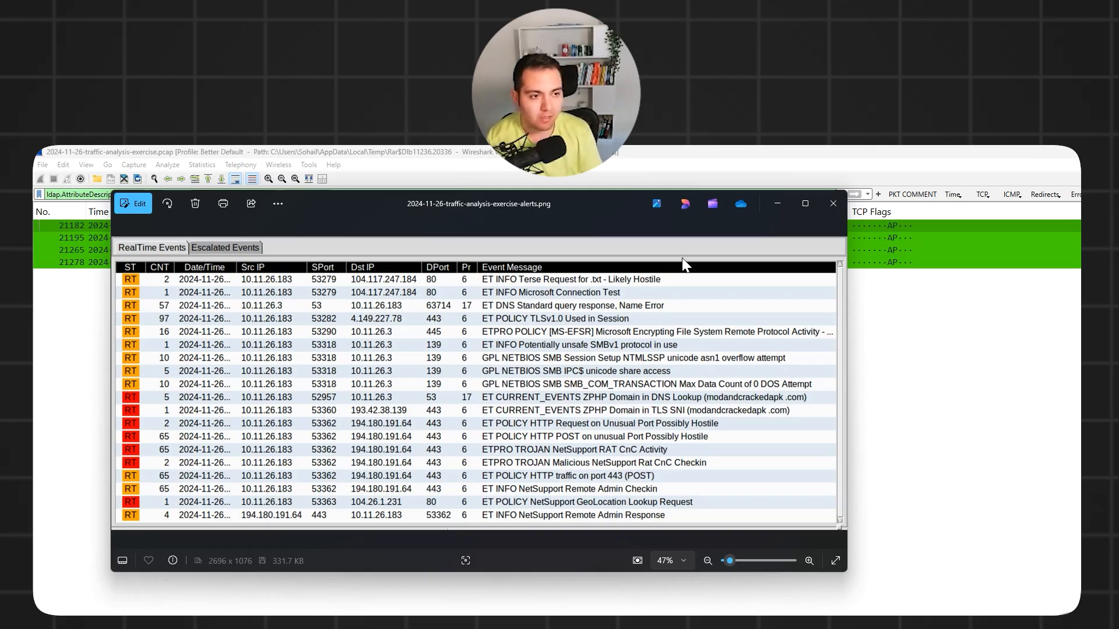
left_click_drag(583, 201, 826, 213)
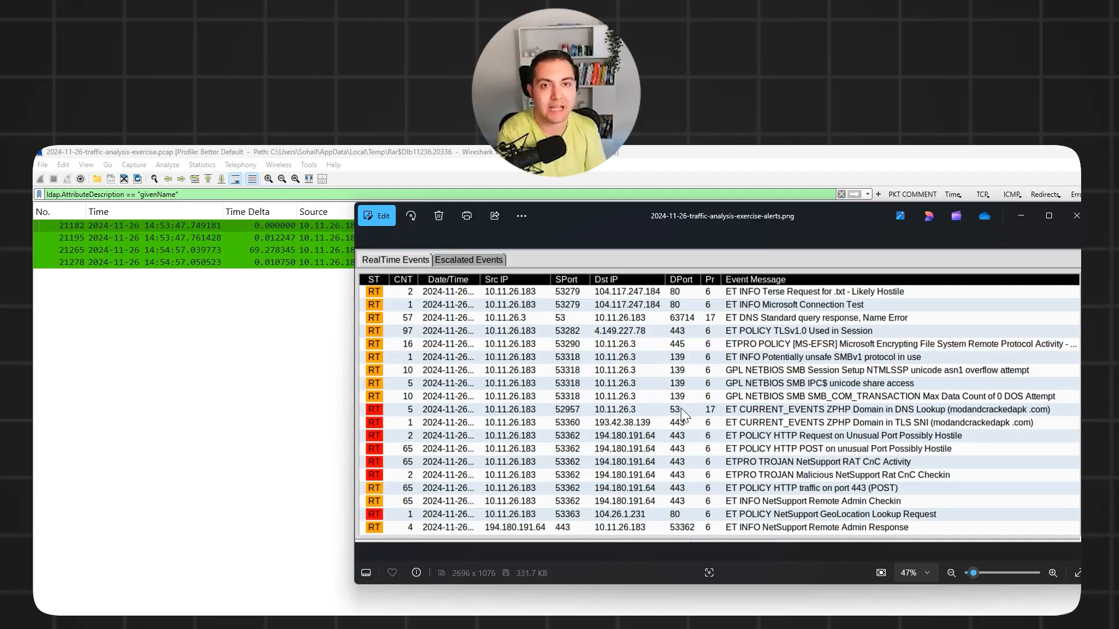
left_click(226, 196)
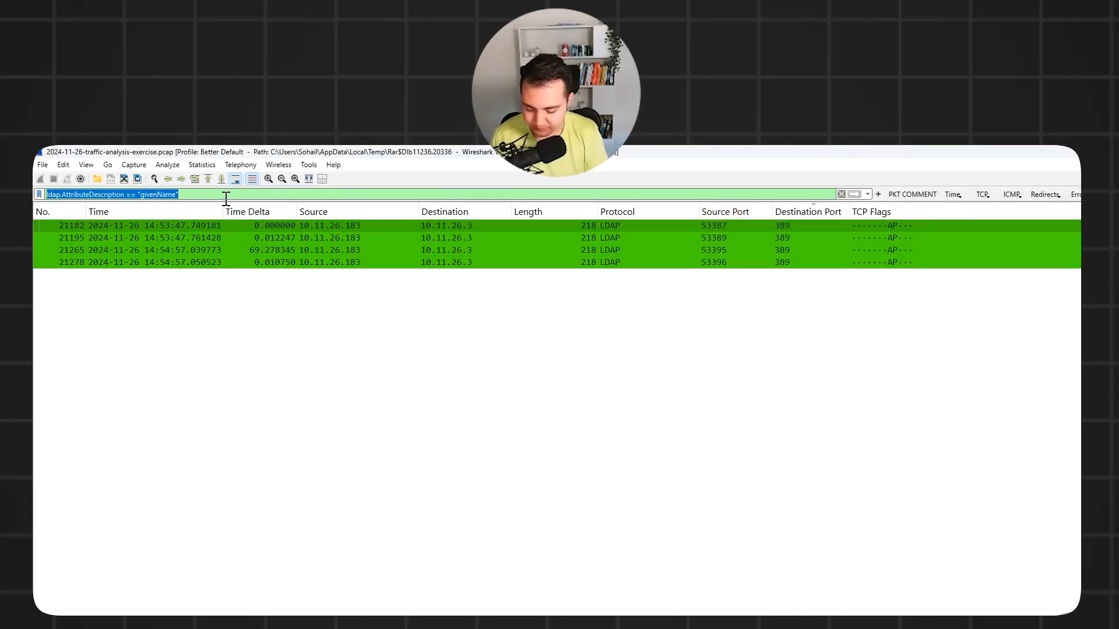
type("src")
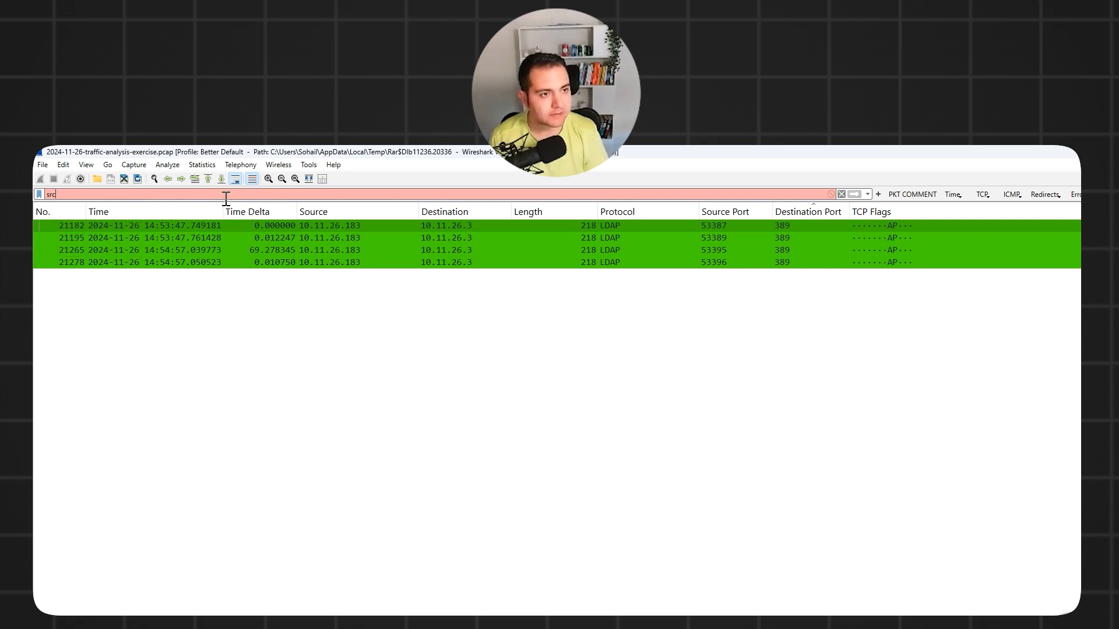
type(".i")
key("BackSpace")
key("BackSpace")
key("BackSpace")
key("BackSpace")
key("BackSpace")
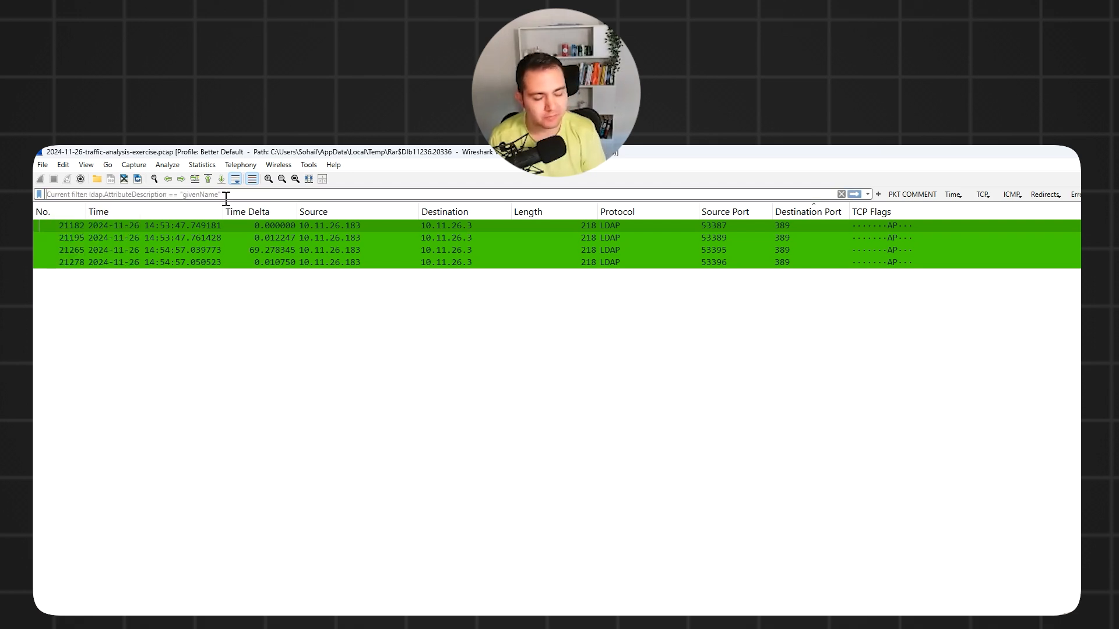
Filter the capture with ip.src==10.11.26.183 && dns to list the victim's DNS queries.
type("ip.src")
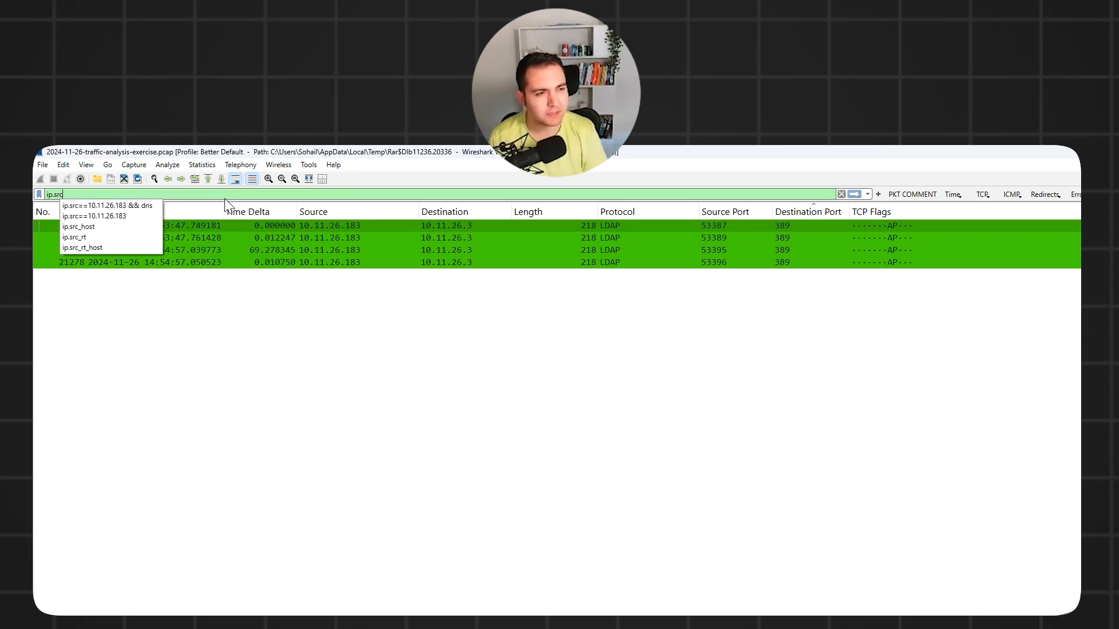
left_click(108, 205)
key("Return")
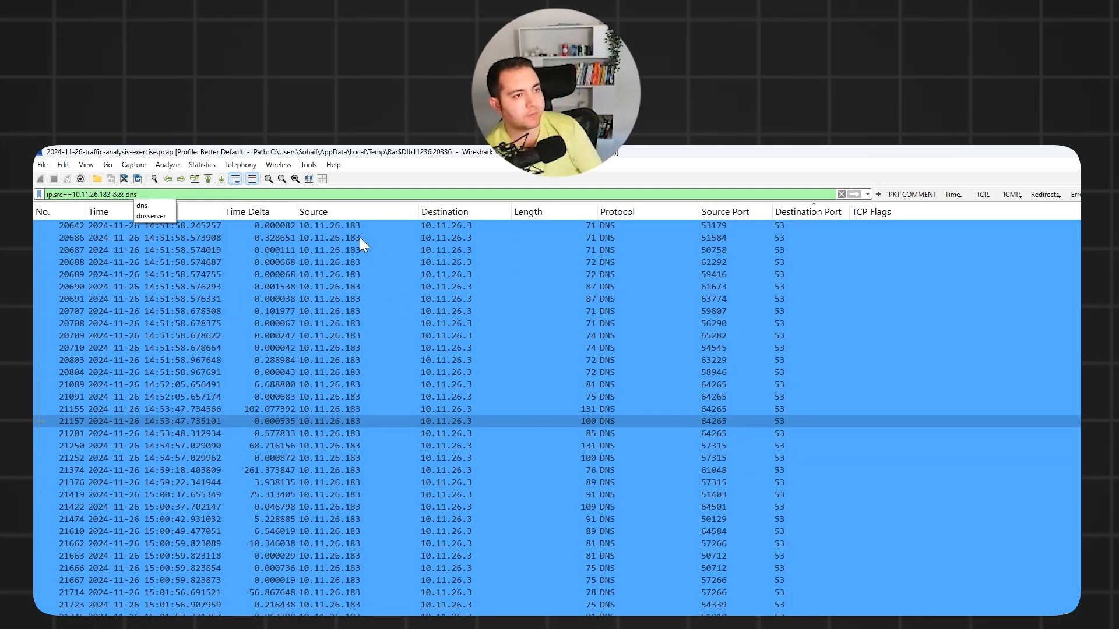
Go to the start of the filtered DNS traffic and select the first query, packet 1.
left_click(334, 228)
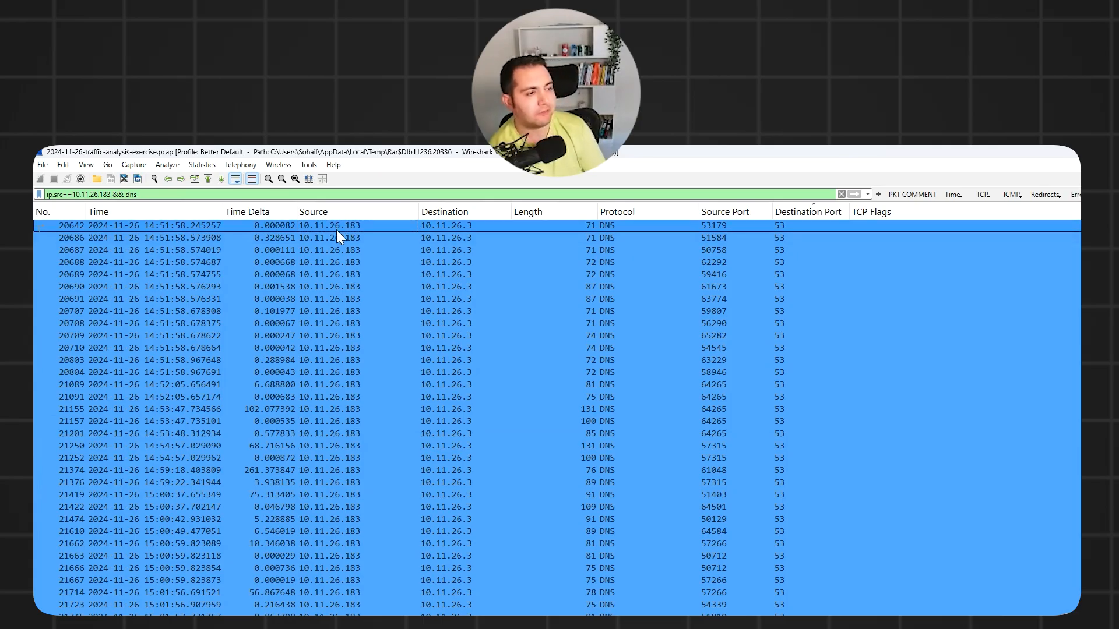
scroll(479, 249, "up", 7)
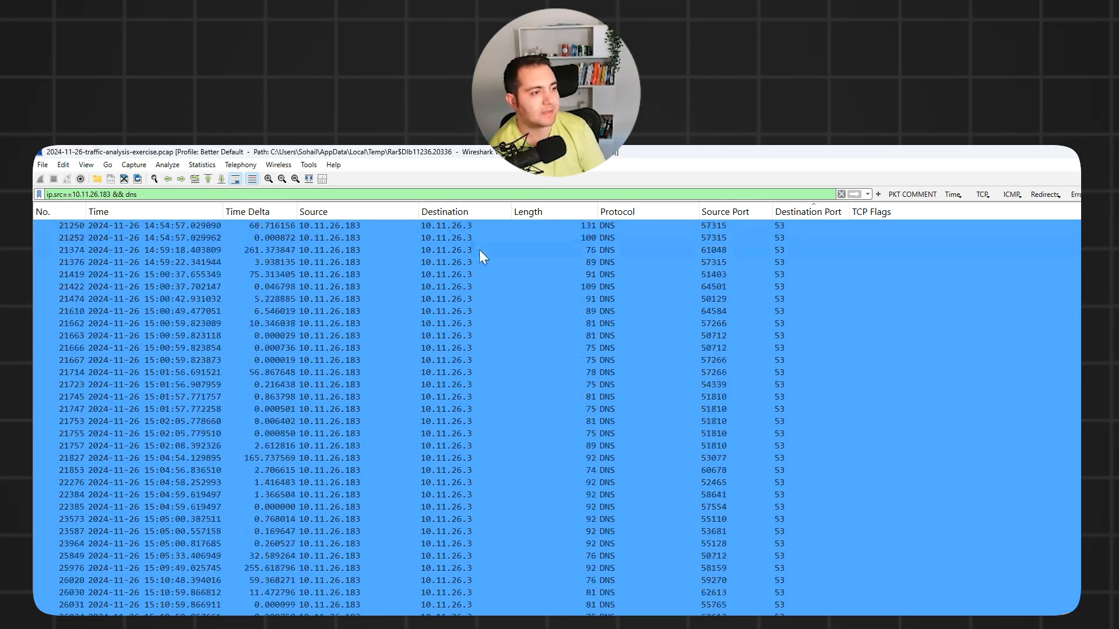
scroll(803, 226, "up", 15)
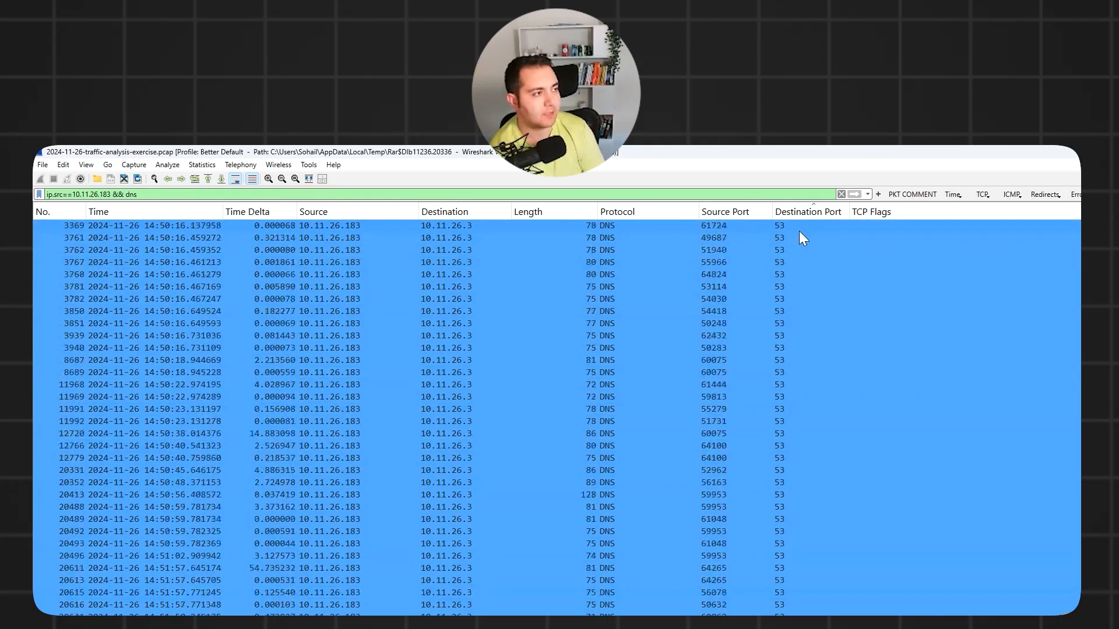
scroll(794, 230, "up", 7)
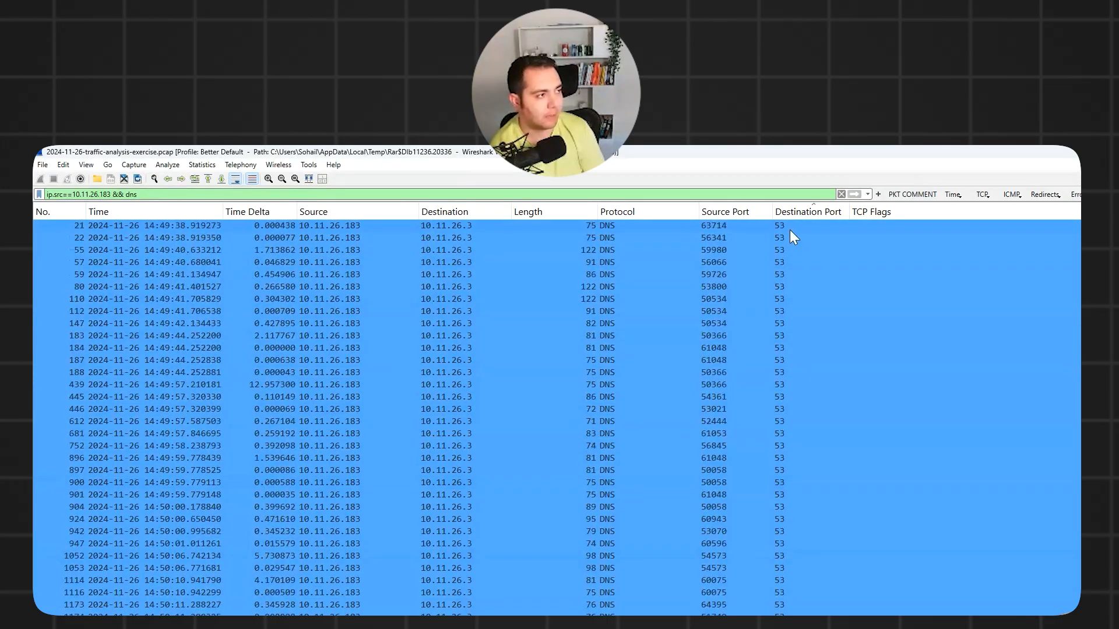
left_click(365, 226)
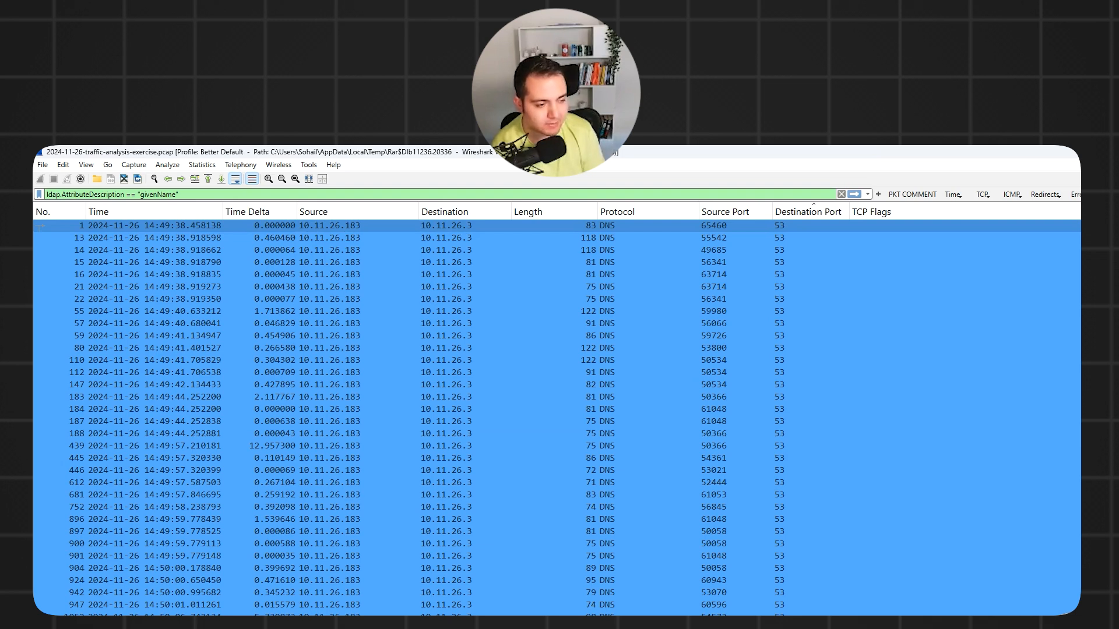
Examine the victim's filtered DNS queries one by one, from packet 1 to just past packet 947.
left_click(282, 229)
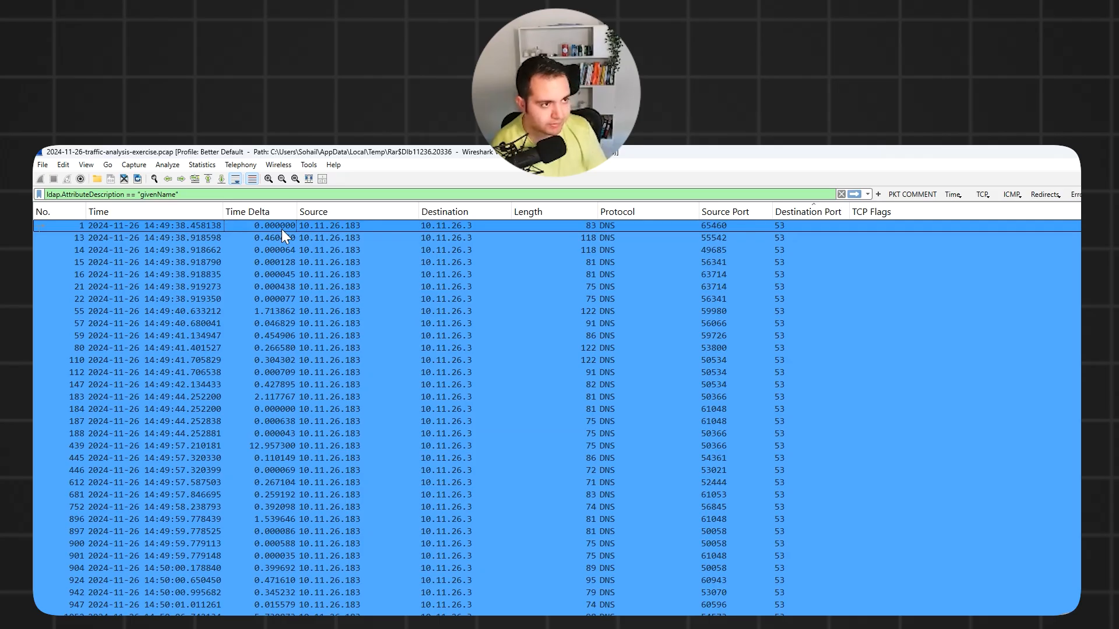
key("Down")
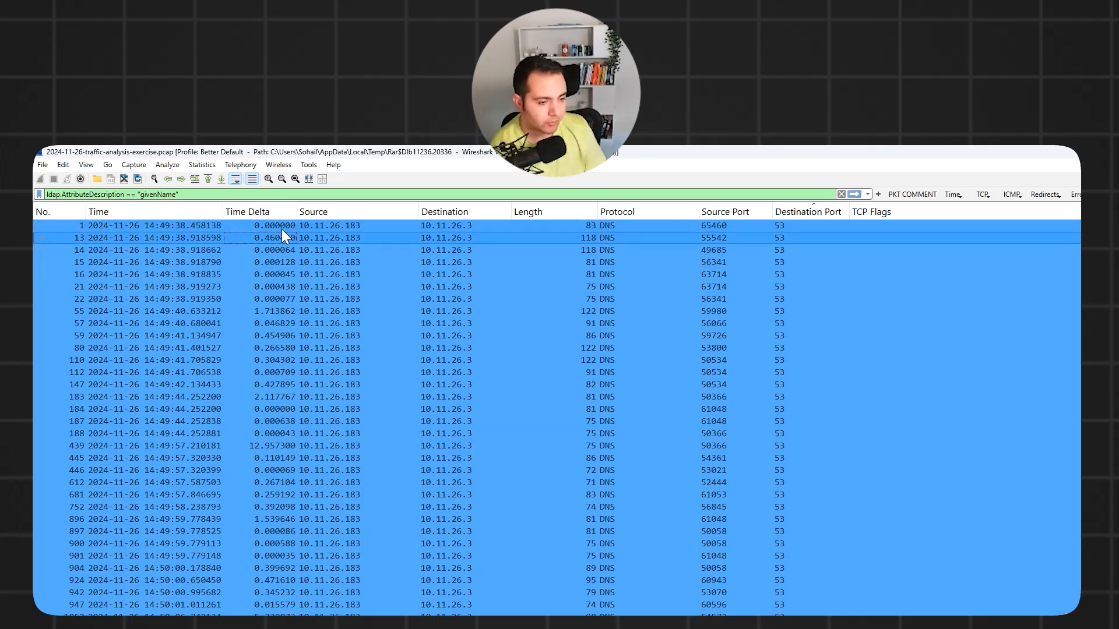
key("Down")
key("Down")
key("Down")
key("Down")
key("Down")
key("Down")
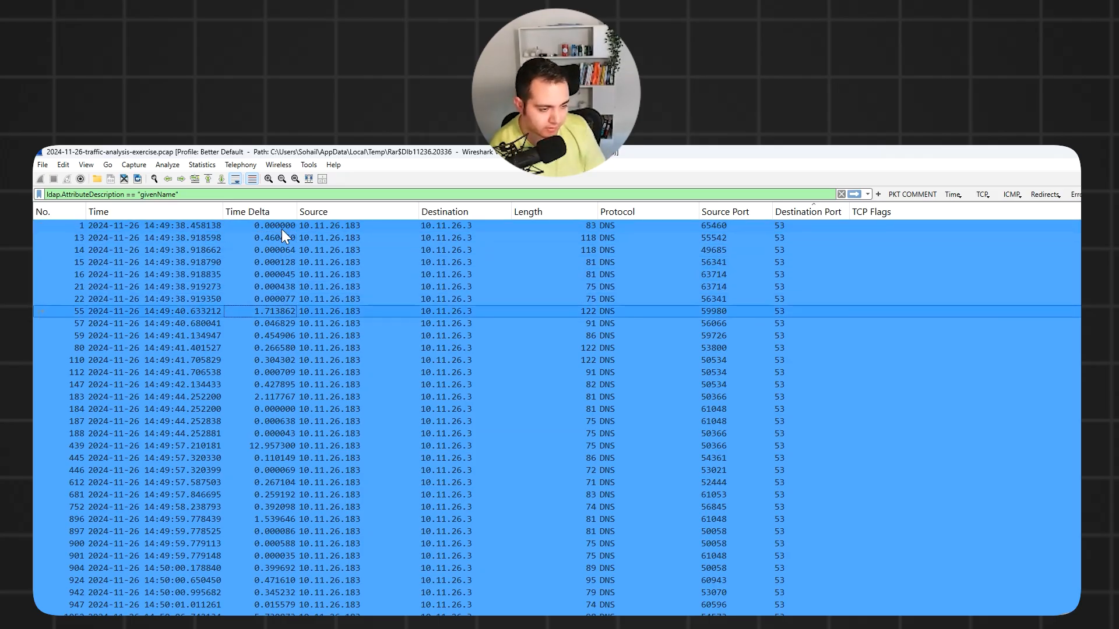
key("Down")
key("Down")
key("Down")
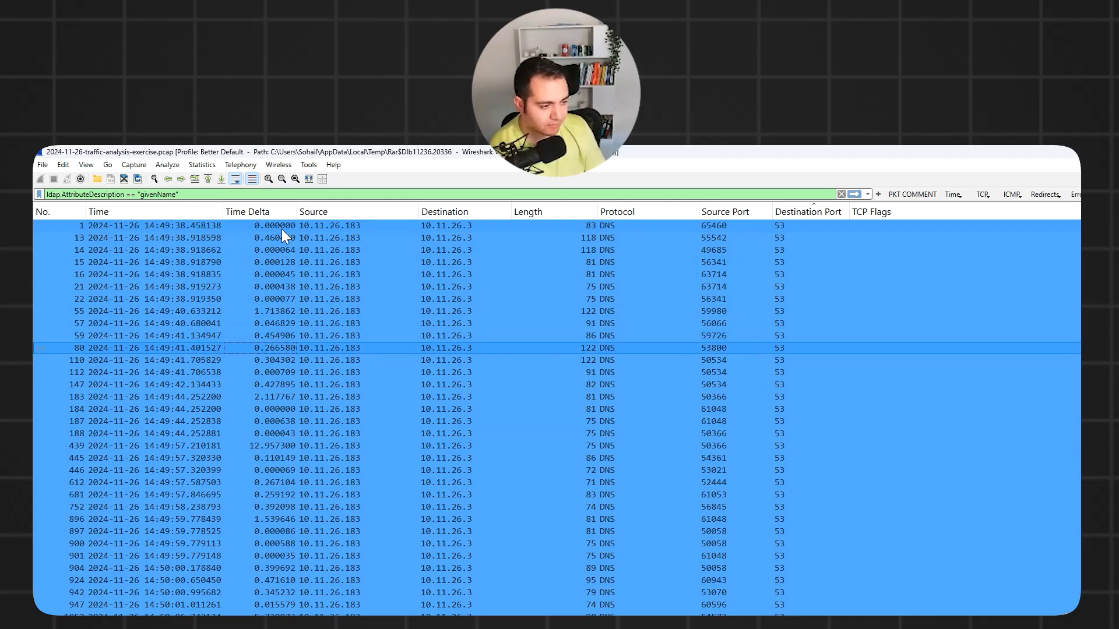
key("Down")
key("Down")
key("Down")
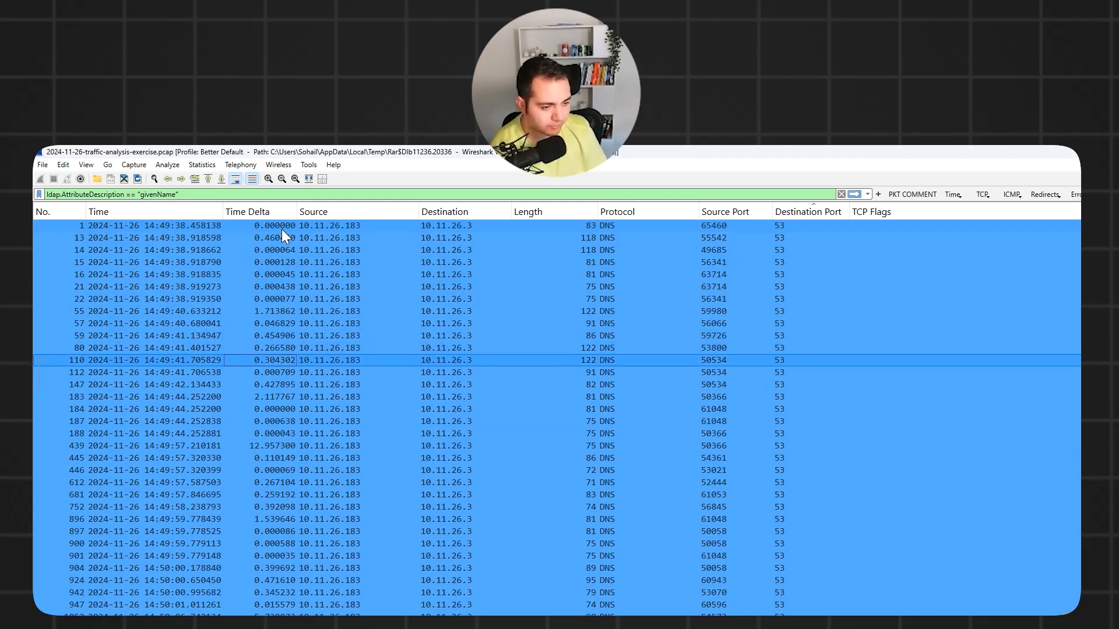
key("Down")
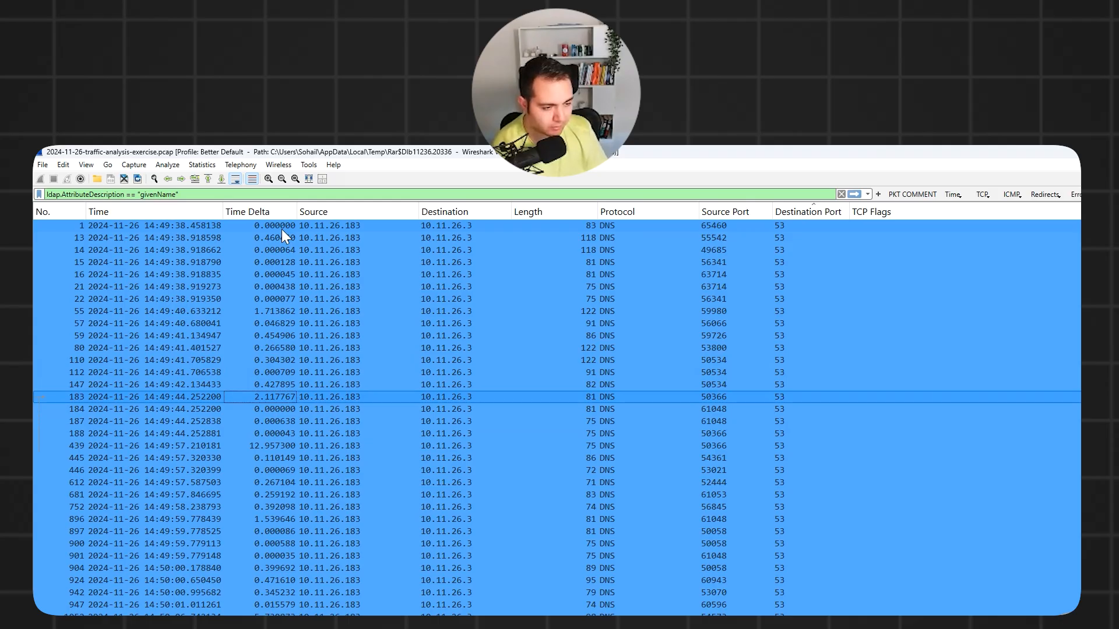
key("Down")
key("Down")
key("Down")
key("Down")
key("Down")
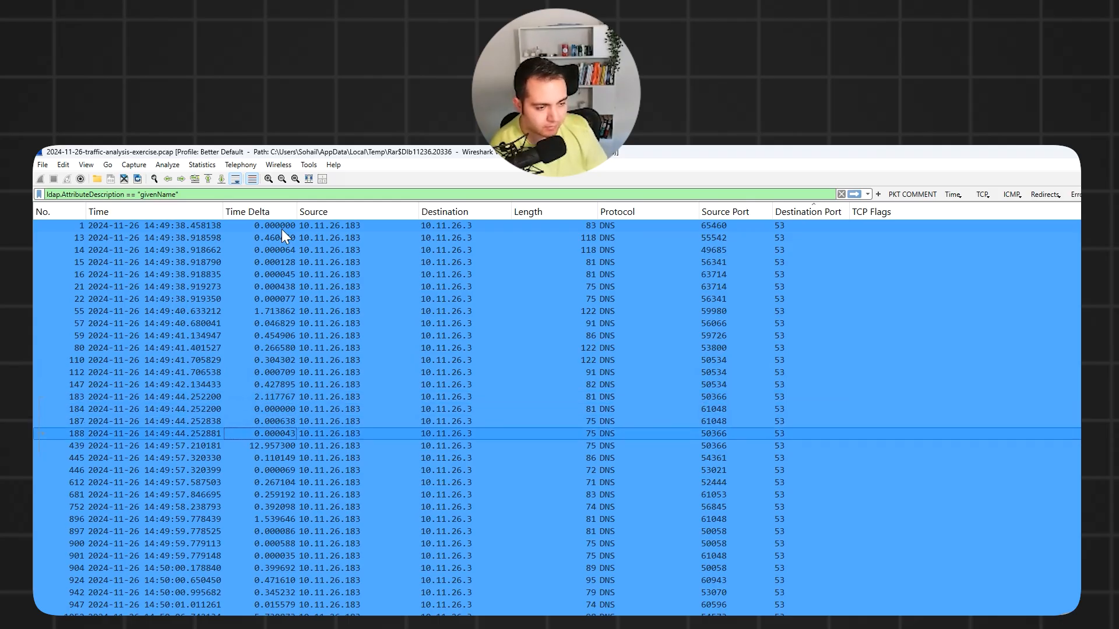
key("Down")
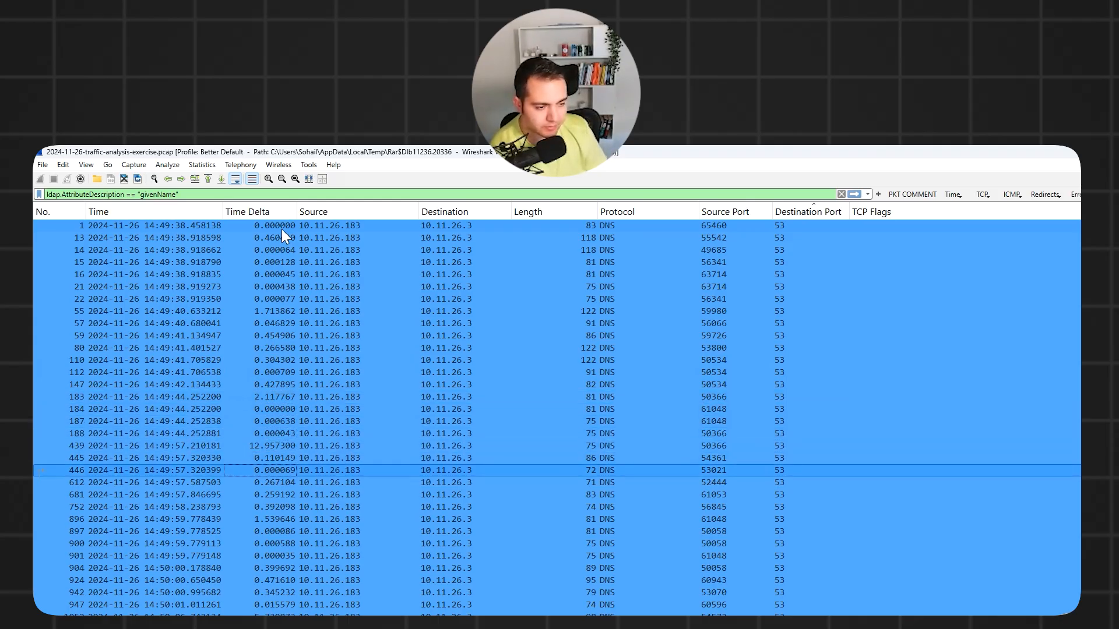
key("Down")
key("Down")
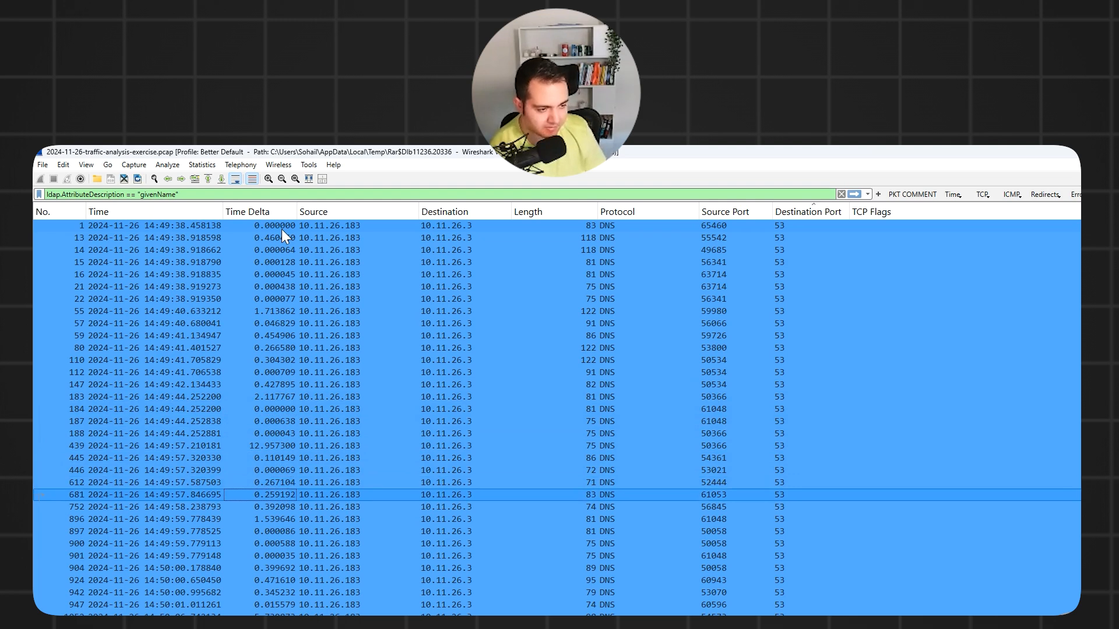
key("Down")
key("Up")
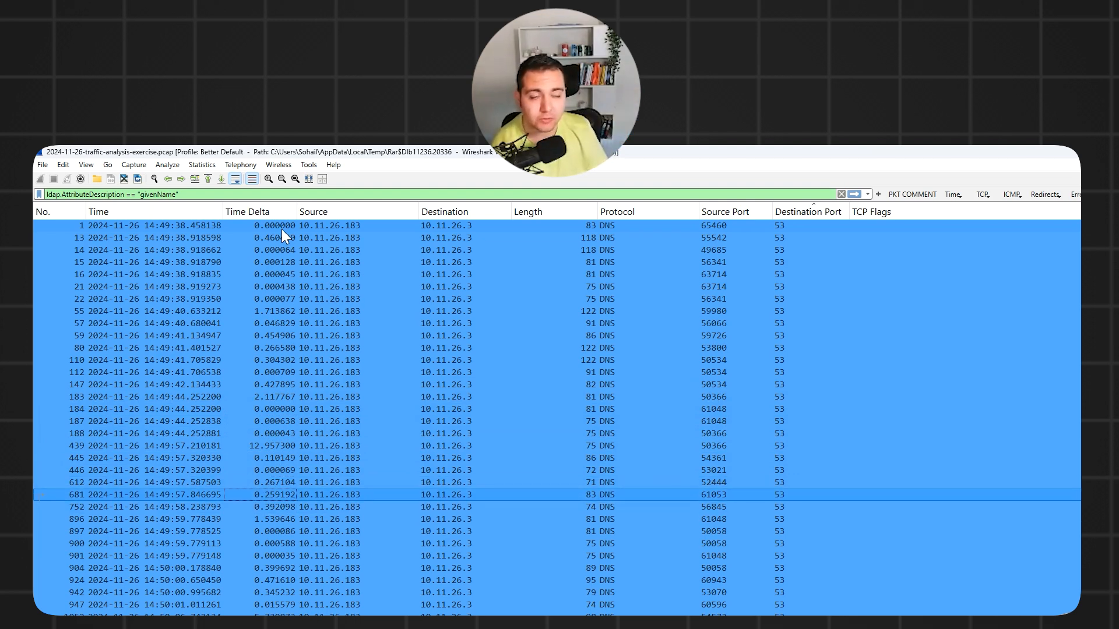
key("Down")
key("Down")
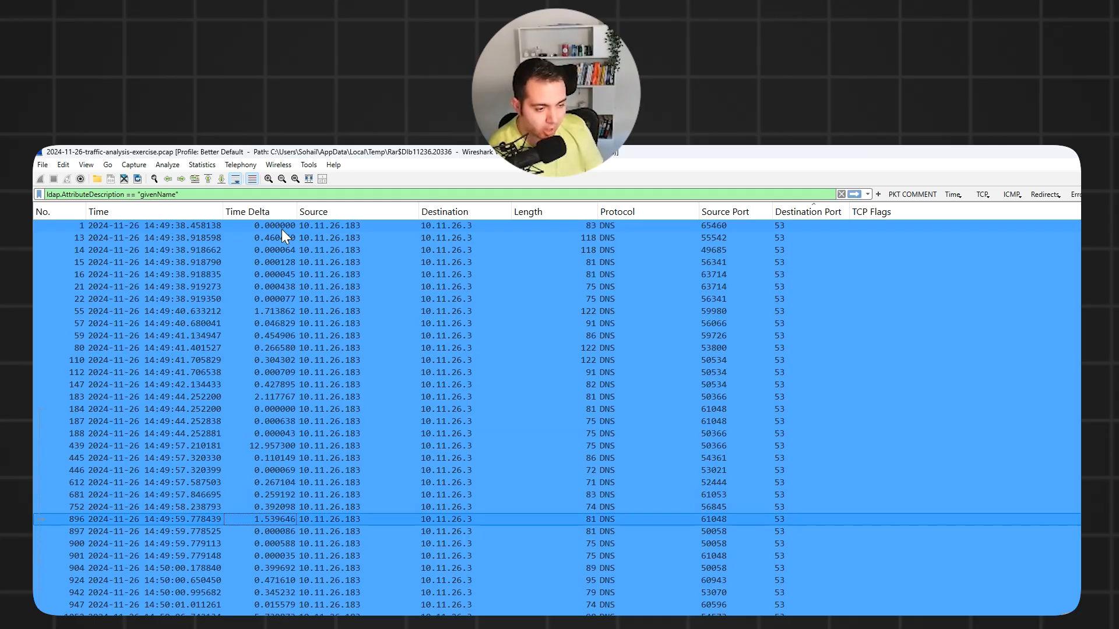
key("Down")
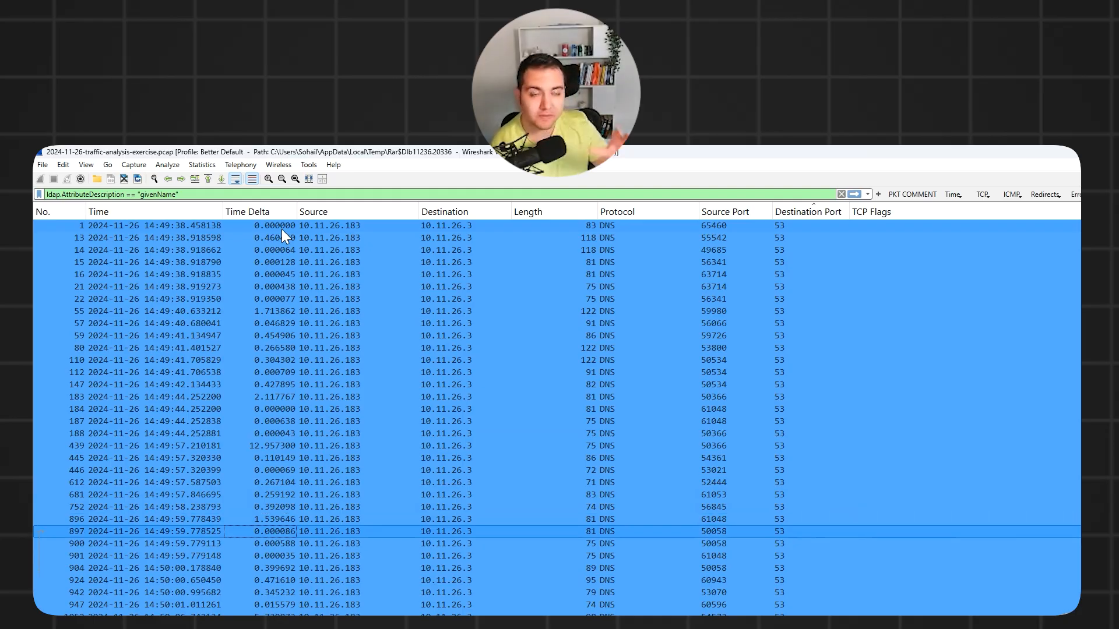
key("Down")
key("Down")
key("Down")
key("Down")
key("Down")
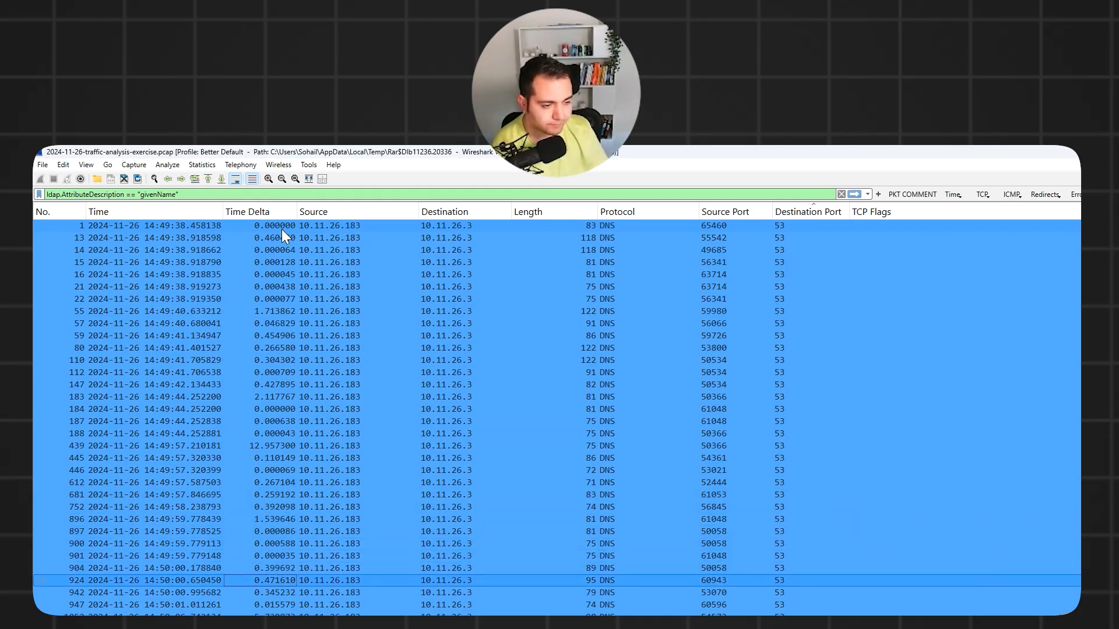
key("Down")
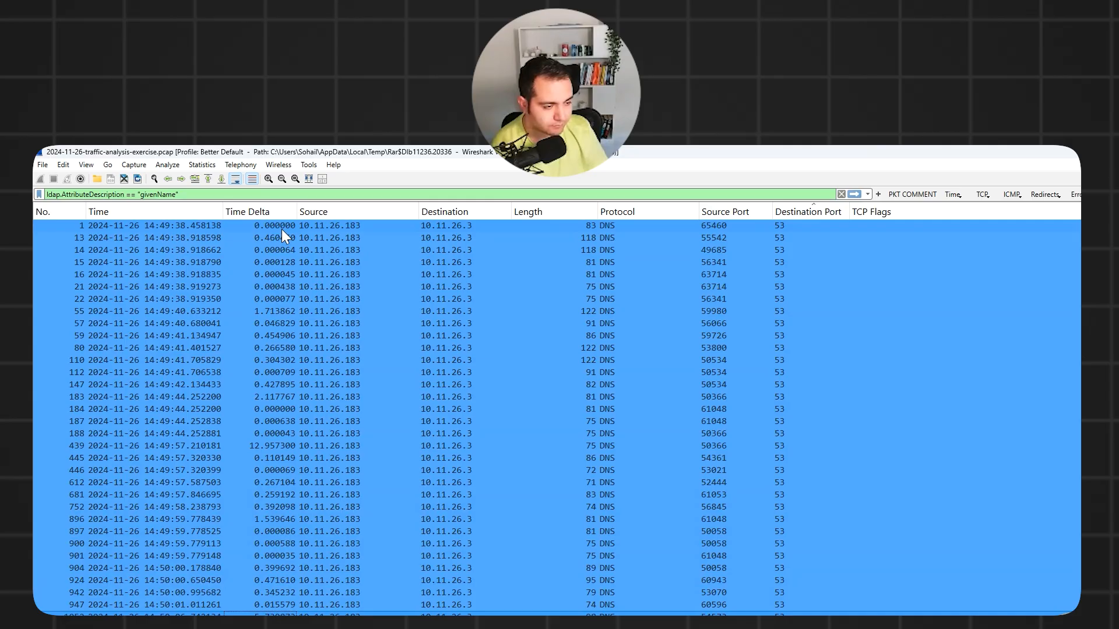
Continue through the victim's DNS queries and compare the entries around packets 1114 and 1116.
scroll(282, 229, "down", 2)
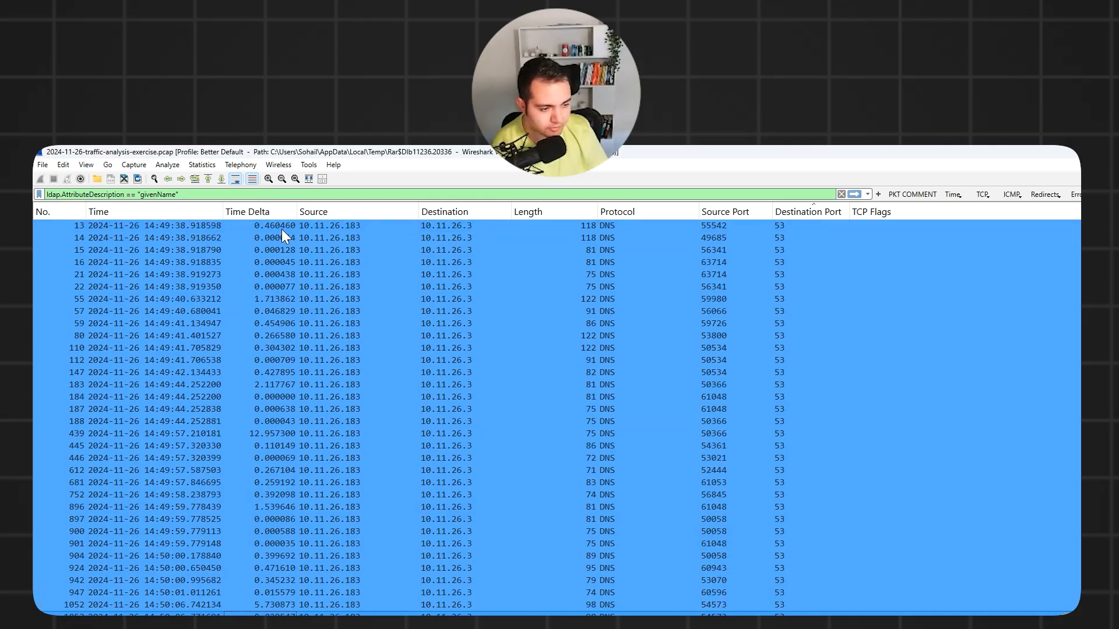
scroll(281, 229, "down", 2)
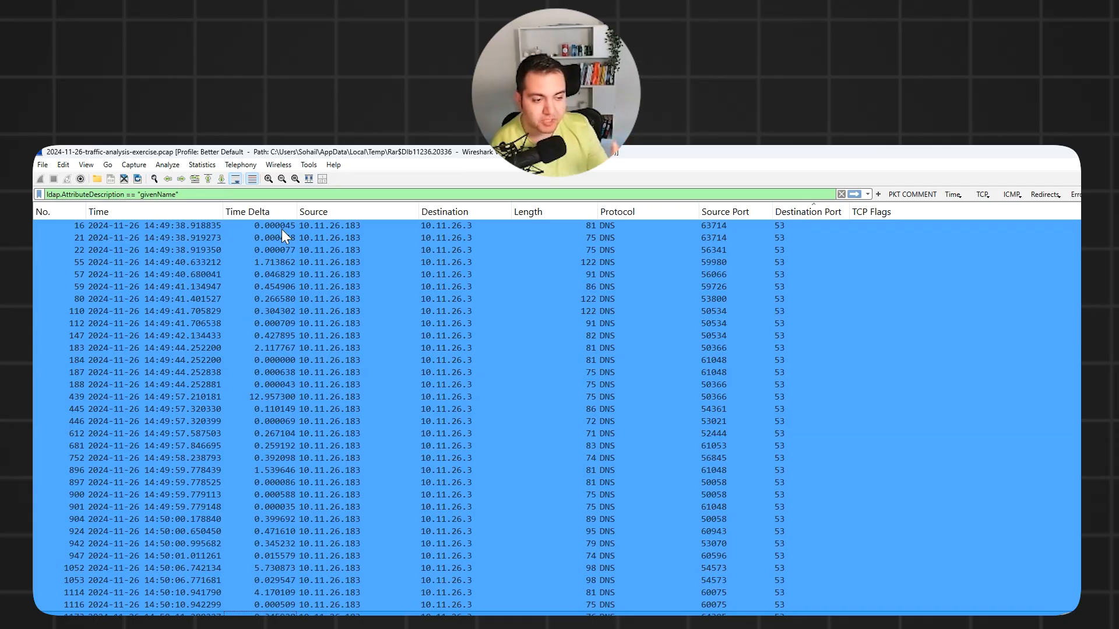
key("Up")
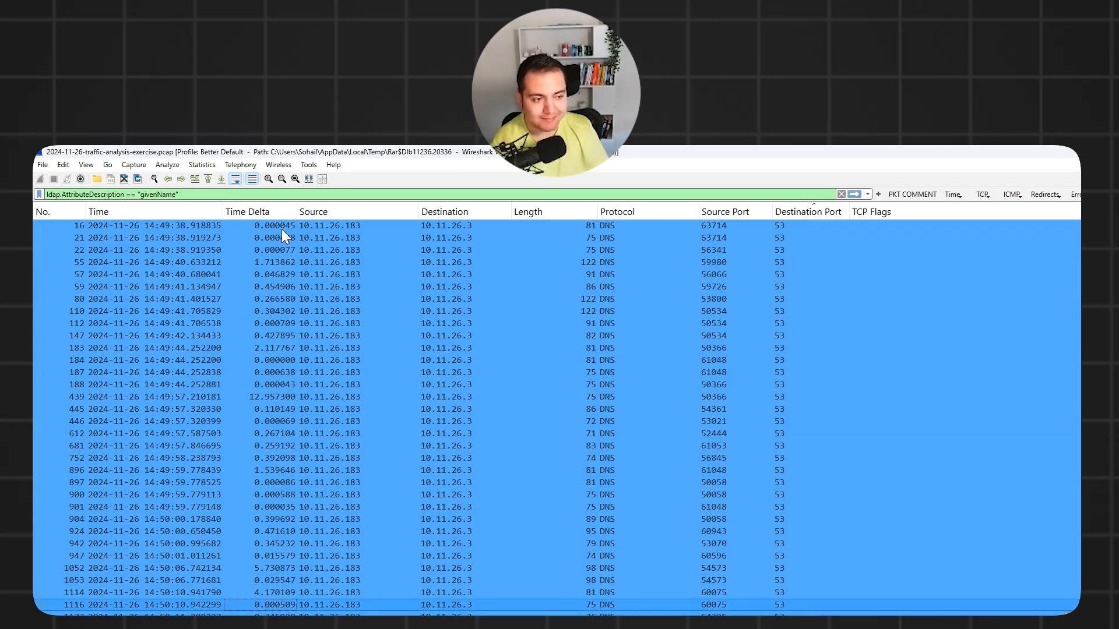
key("Up")
key("Up")
key("Down")
key("Down")
key("Down")
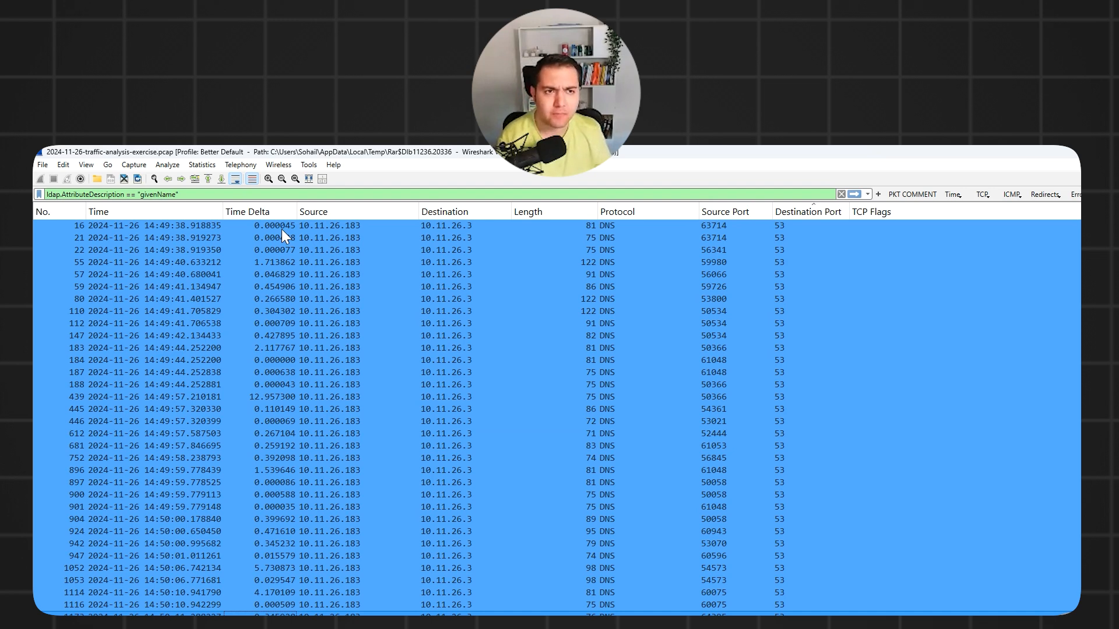
Switch to the browser with VirusTotal and place its window over the packet list, keeping the packet times and sources visible.
key("alt+Tab")
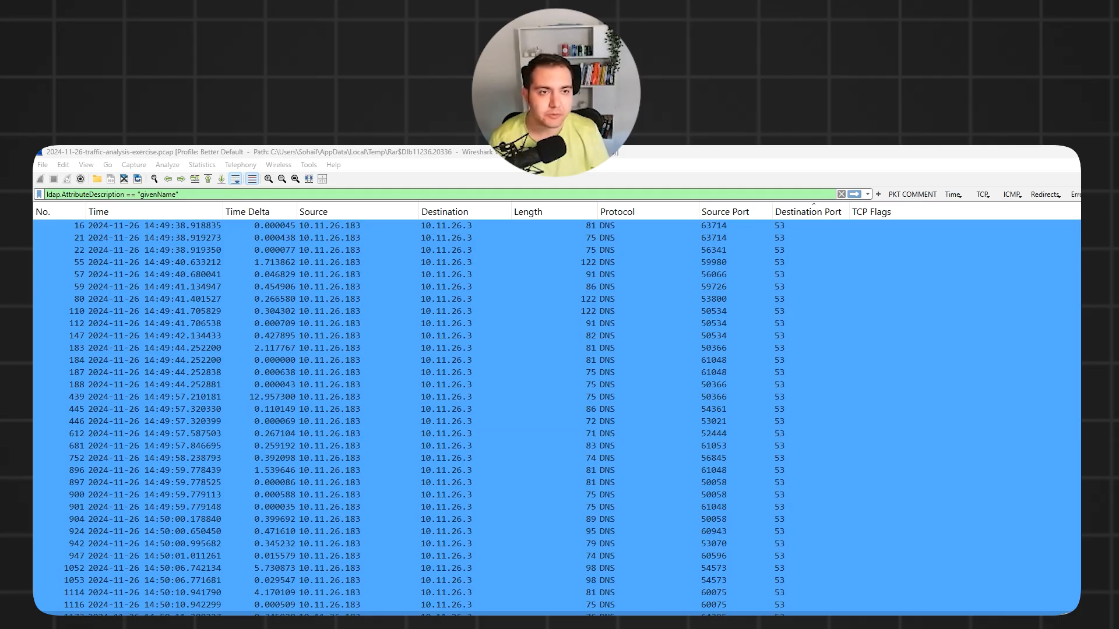
left_click_drag(33, 253, 976, 221)
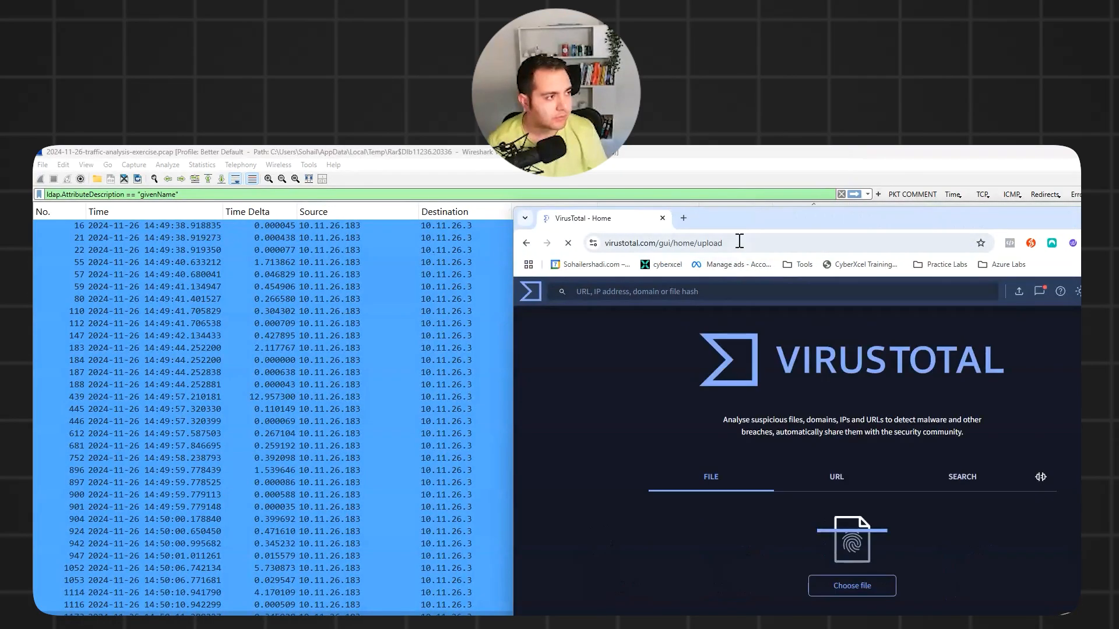
left_click_drag(760, 224, 708, 211)
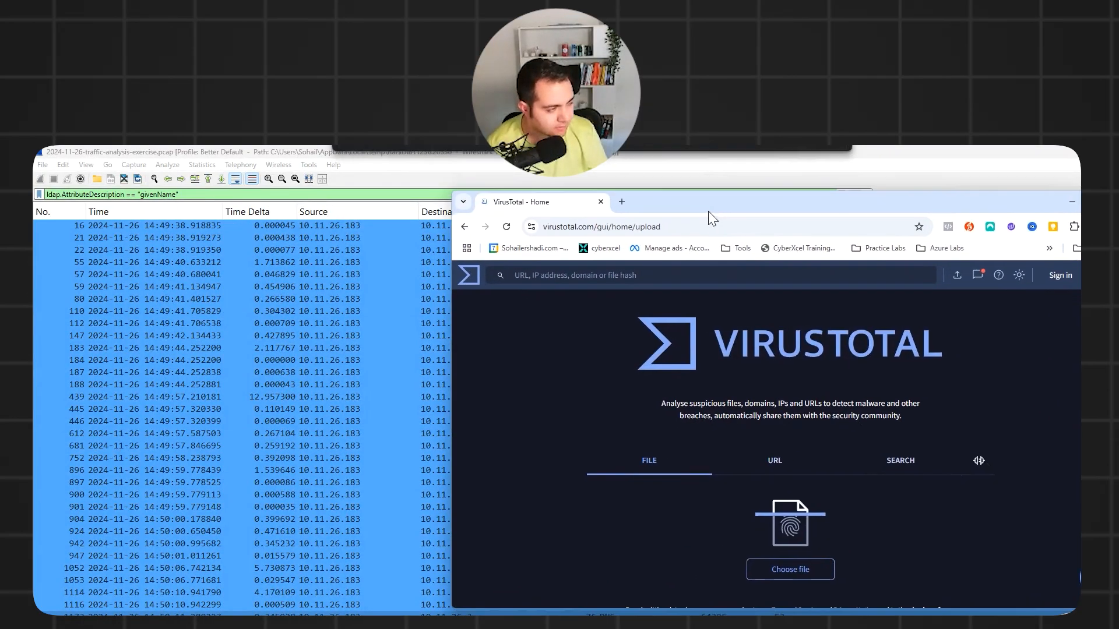
Search VirusTotal for the domain classicgrand.com, correcting the spelling of its name.
left_click(629, 276)
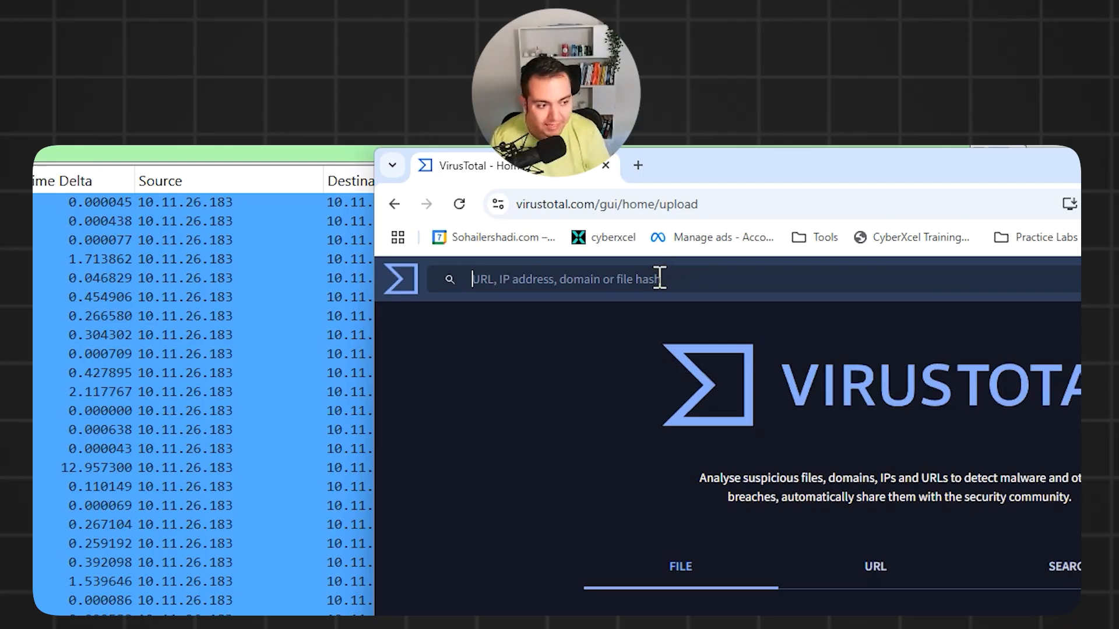
type("c")
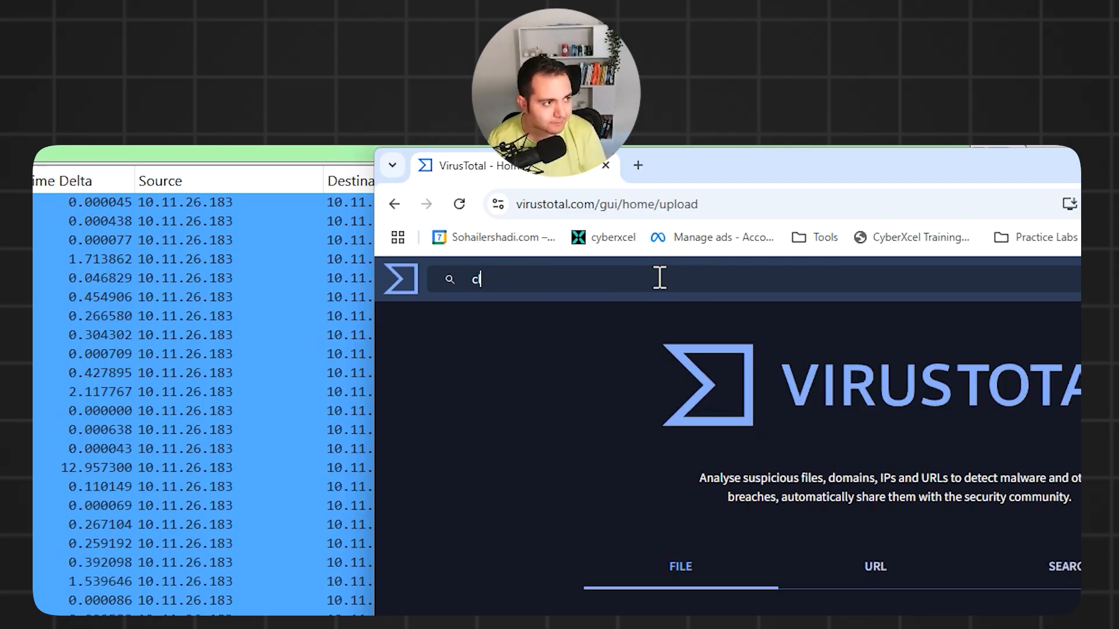
type("lassocgr")
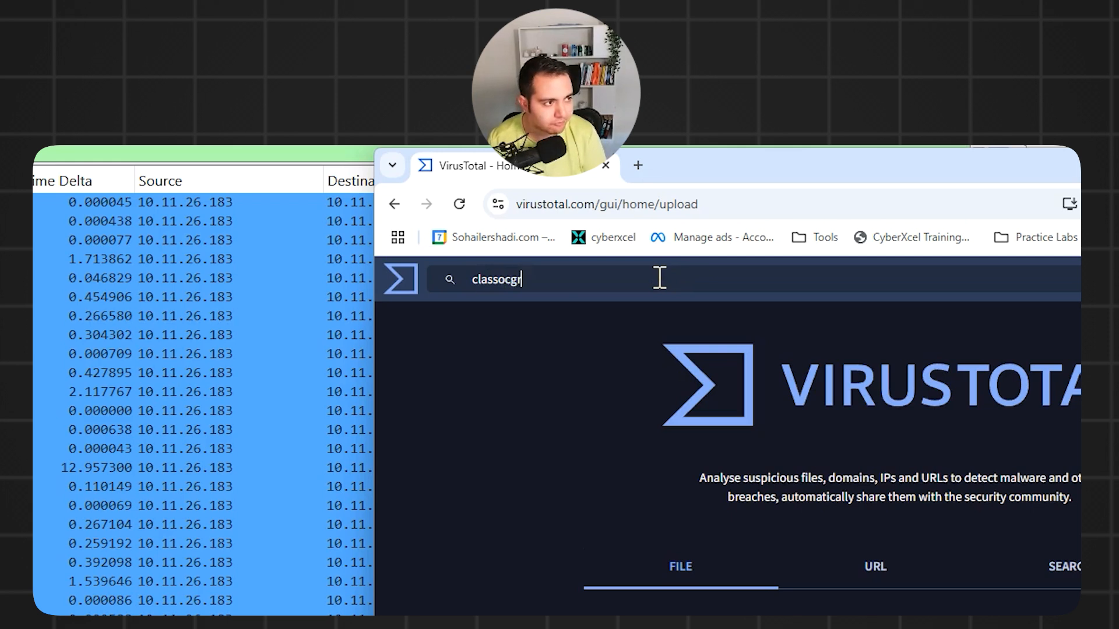
type("and.com")
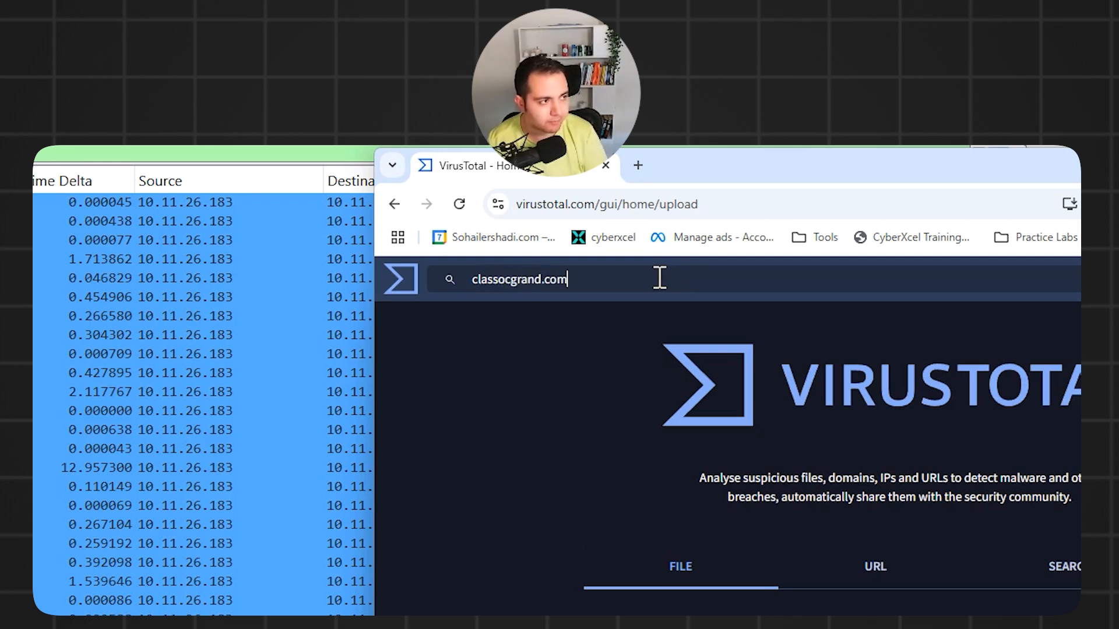
key("Return")
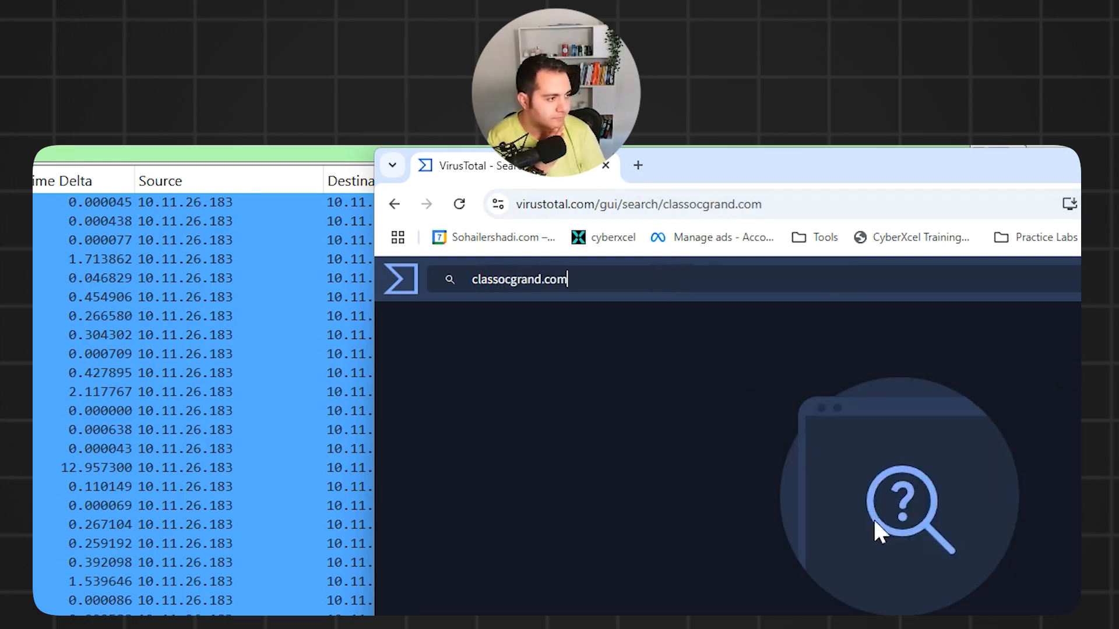
left_click(504, 279)
key("BackSpace")
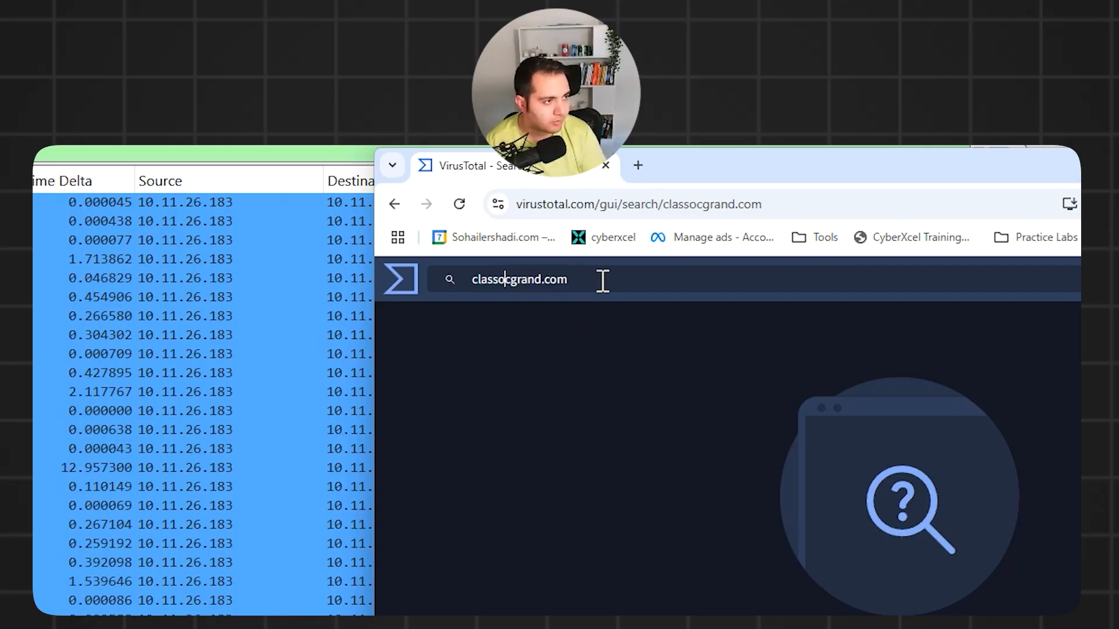
type("i")
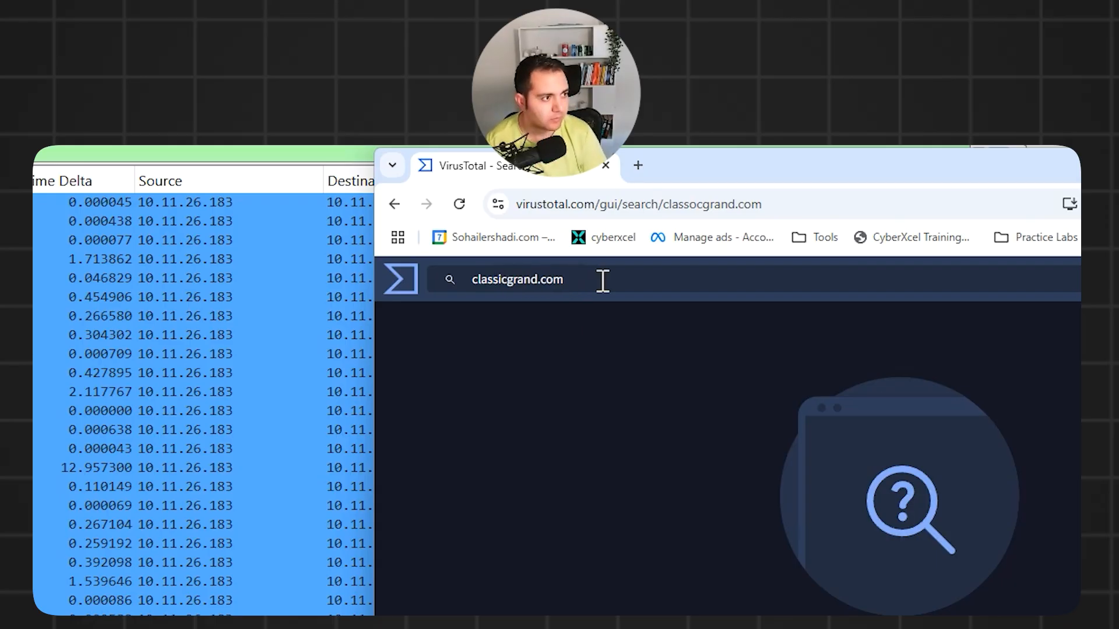
key("Return")
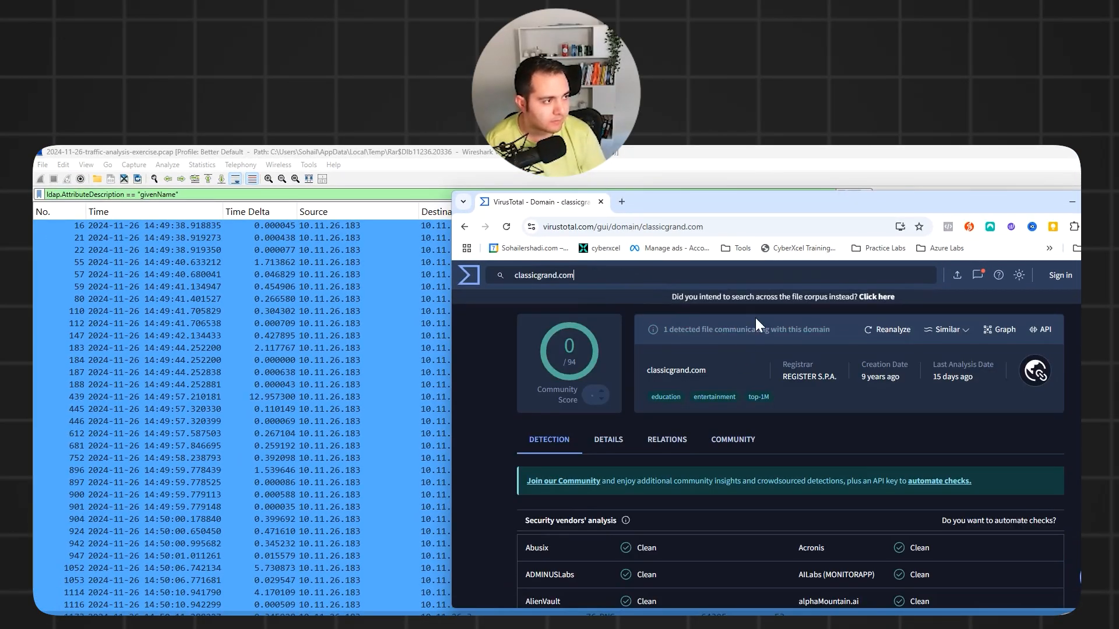
Maximize the browser window and review the security vendors' analysis of classicgrand.com.
left_click(1099, 201)
scroll(625, 421, "down", 20)
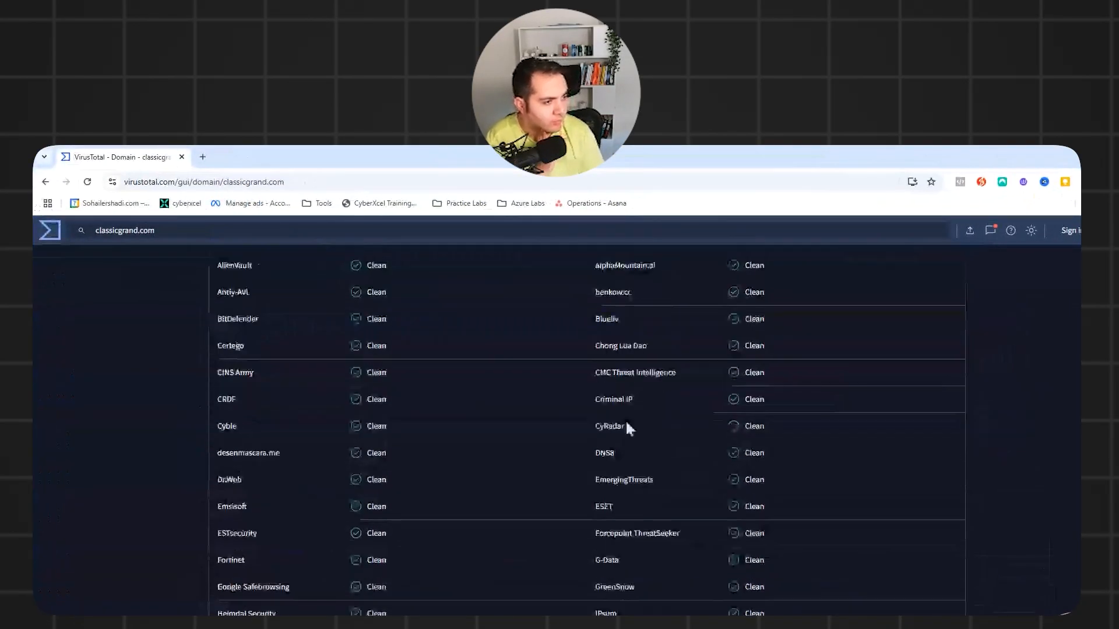
scroll(537, 475, "up", 20)
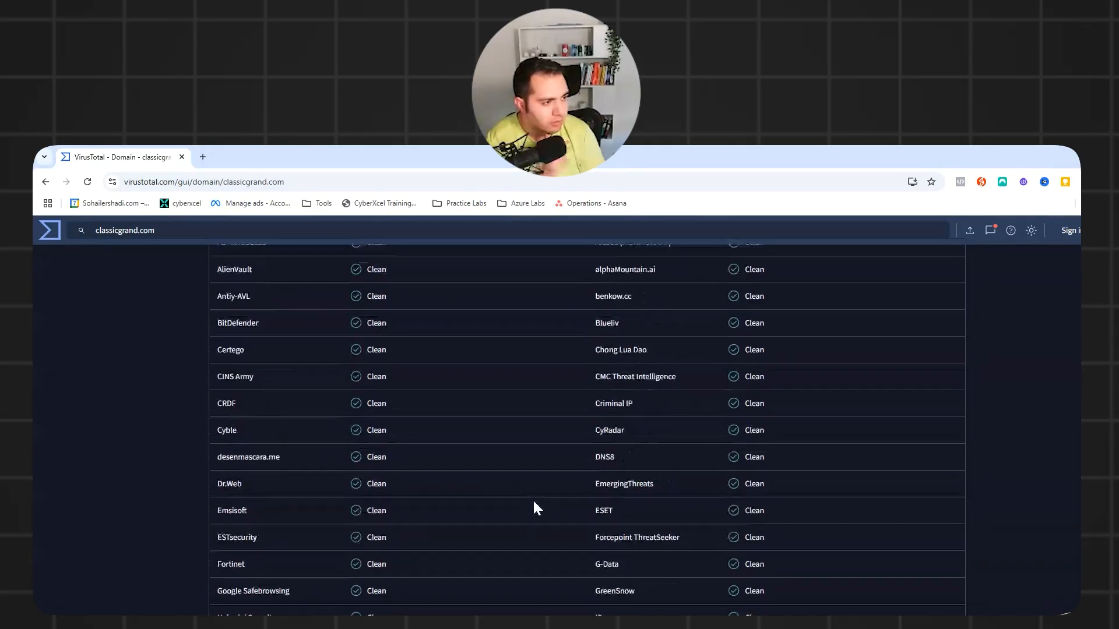
Open the details of classicgrand.com and examine its categories, DNS records, HTTPS certificate, Whois lookup and web search results.
left_click(300, 395)
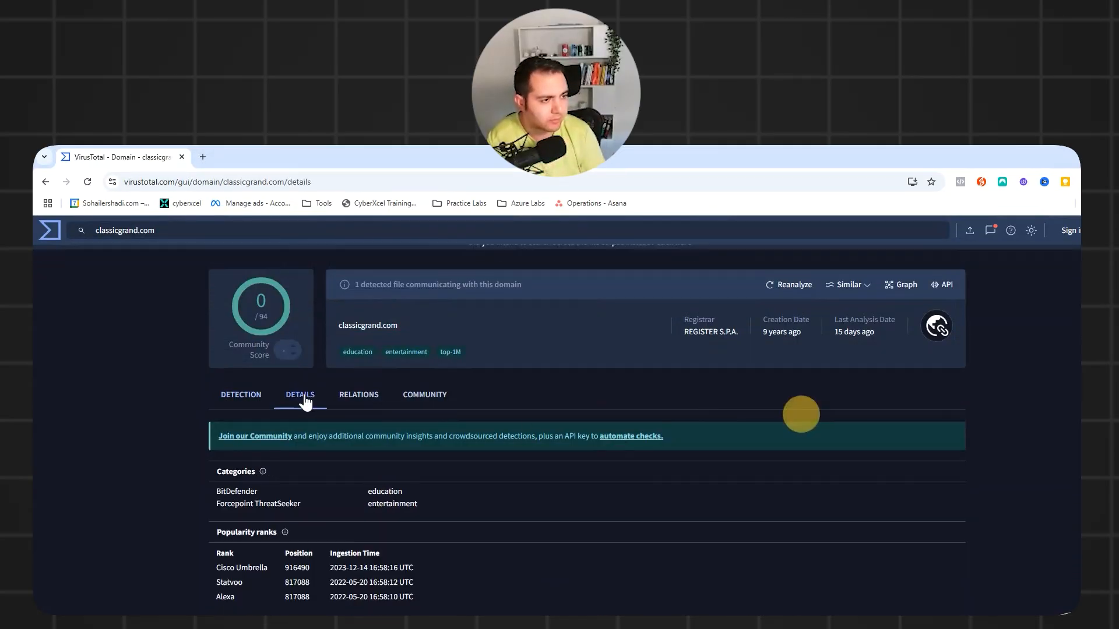
scroll(365, 532, "down", 3)
scroll(365, 532, "down", 2)
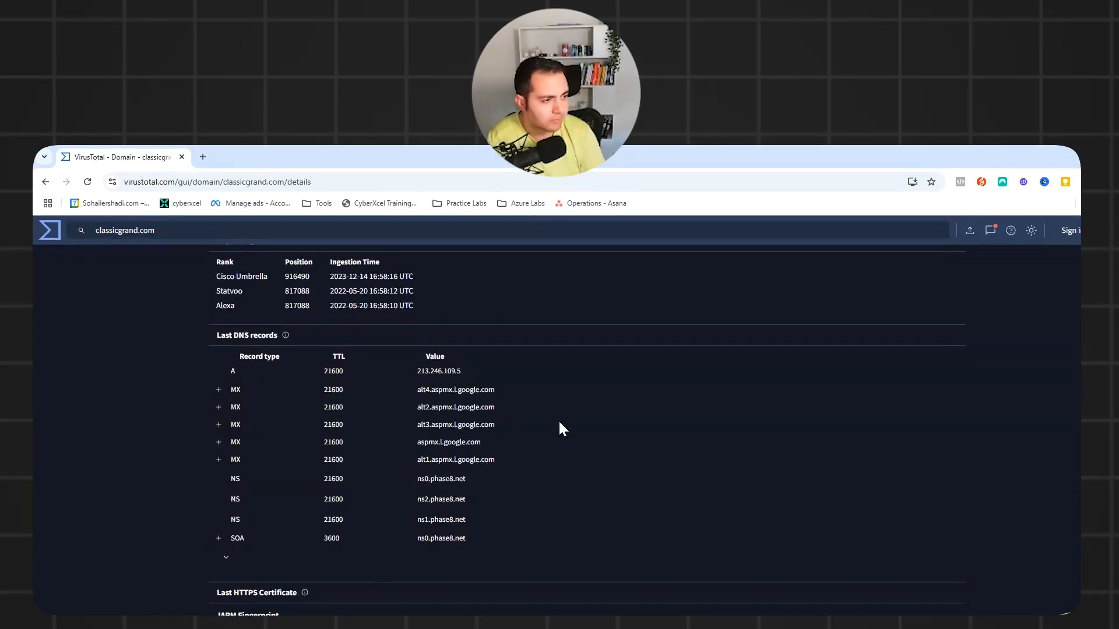
scroll(427, 539, "down", 10)
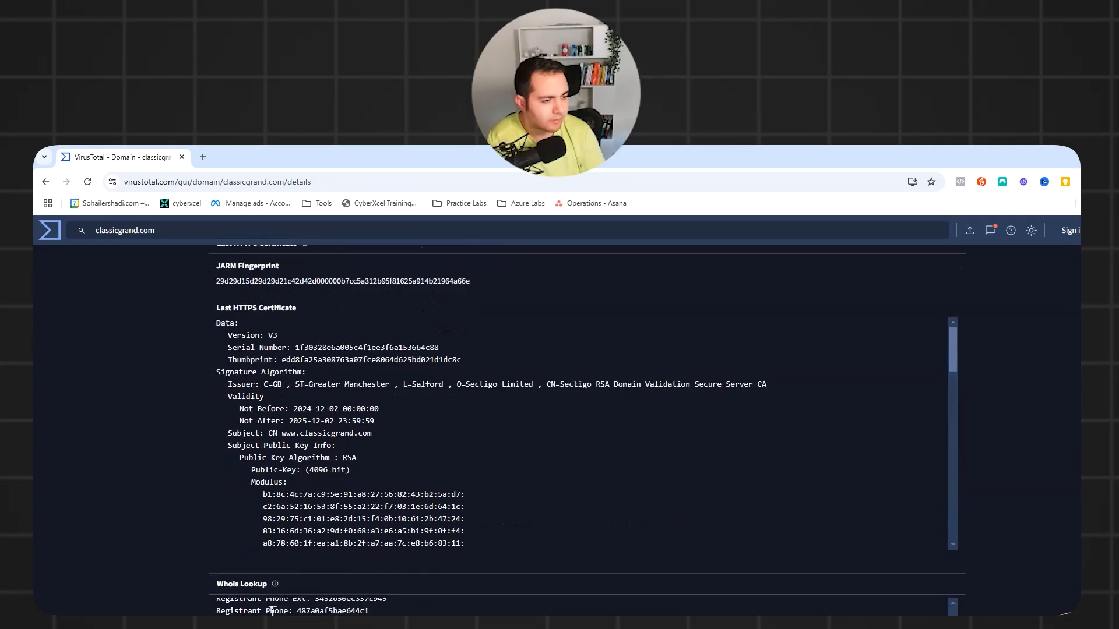
scroll(583, 408, "down", 5)
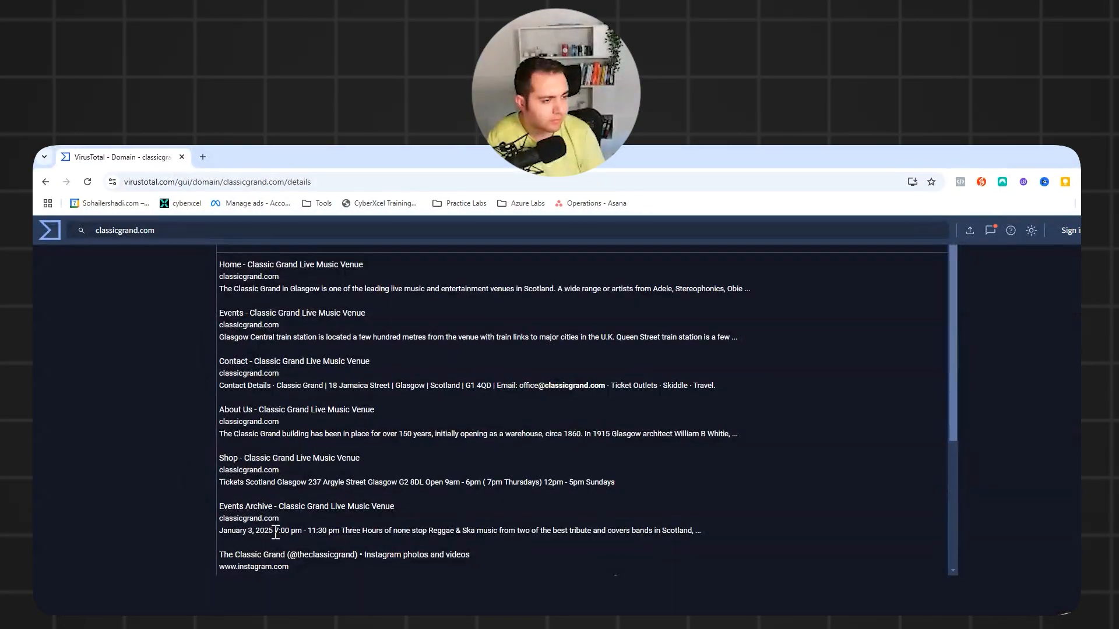
Open the relations of classicgrand.com and open the report of the IP 50.87.91.217 from its passive DNS replication records.
scroll(355, 553, "up", 10)
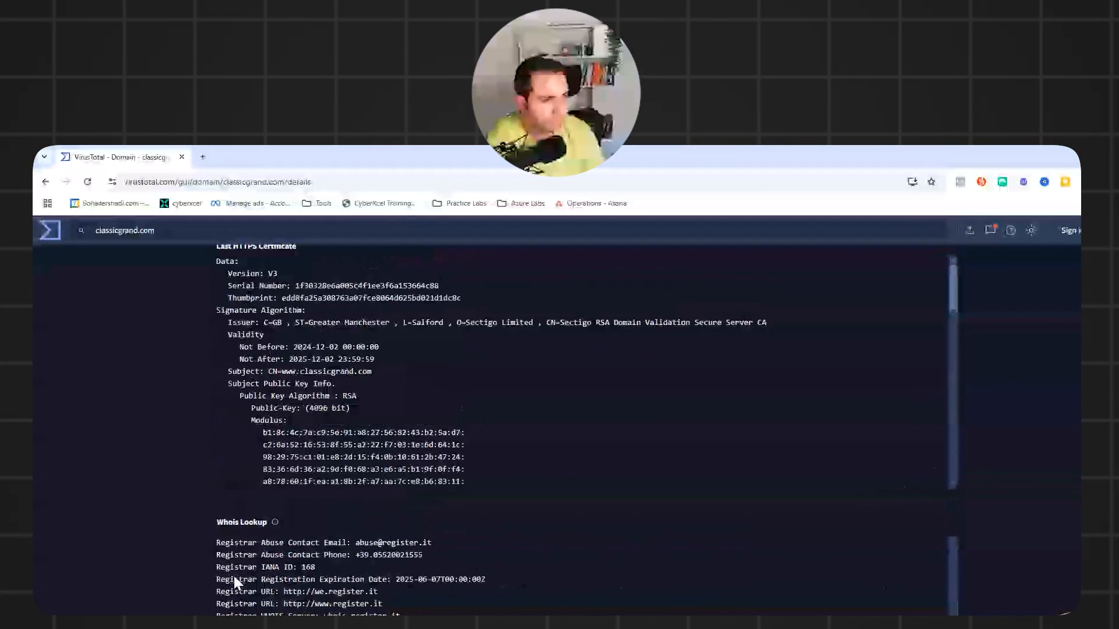
scroll(233, 575, "up", 15)
left_click(338, 401)
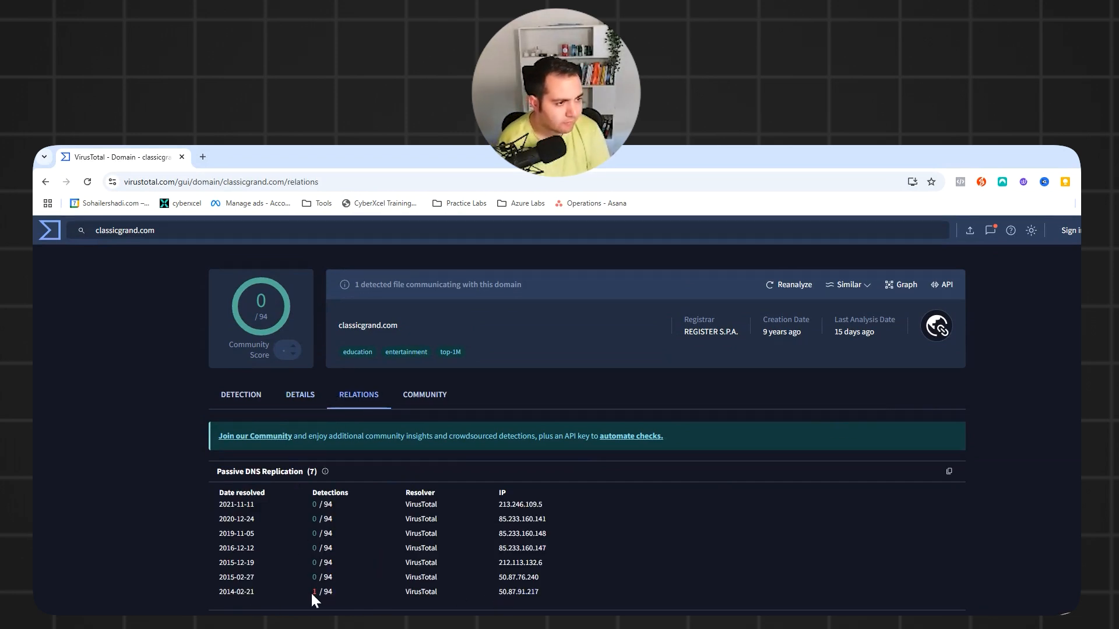
left_click(531, 593)
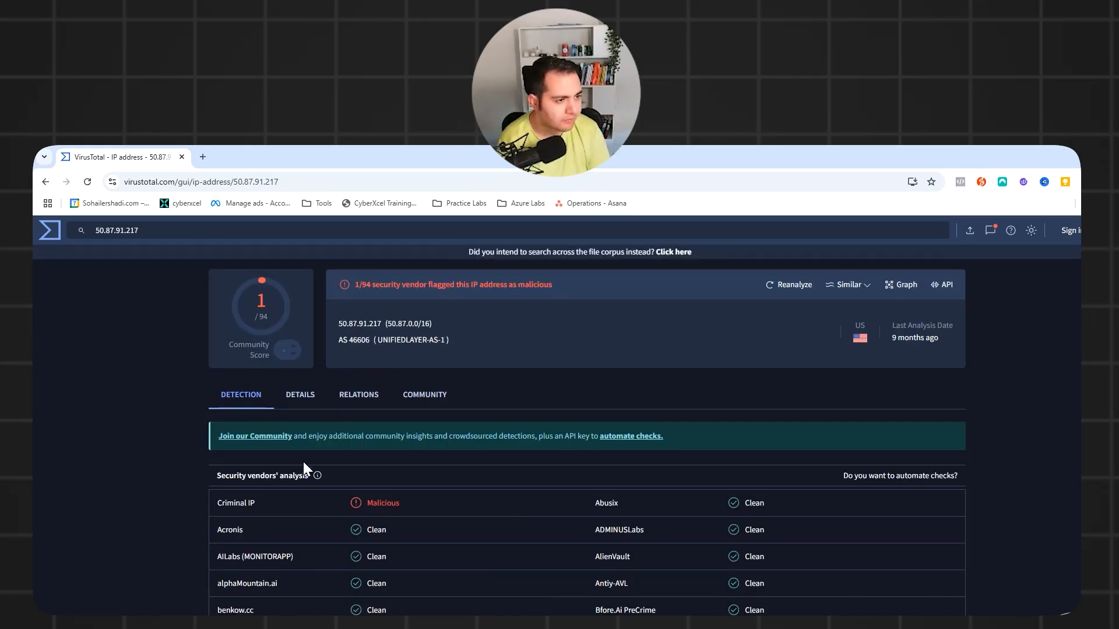
Examine the details of 50.87.91.217, including its basic properties, last HTTPS certificate and Google results.
left_click(298, 406)
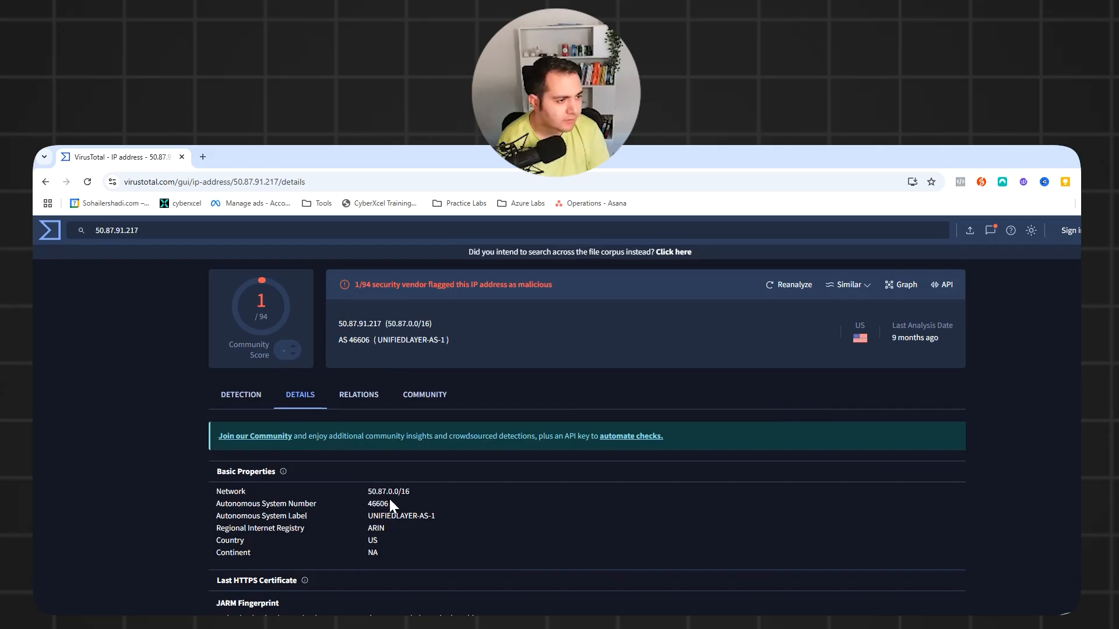
scroll(371, 513, "down", 10)
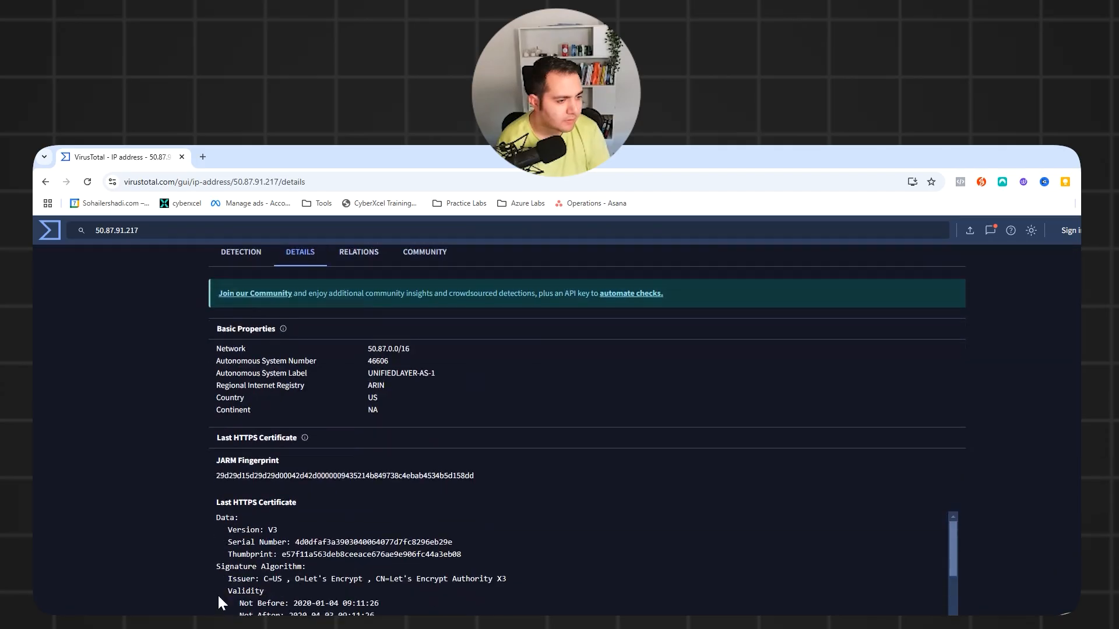
scroll(220, 598, "down", 1)
scroll(218, 596, "down", 3)
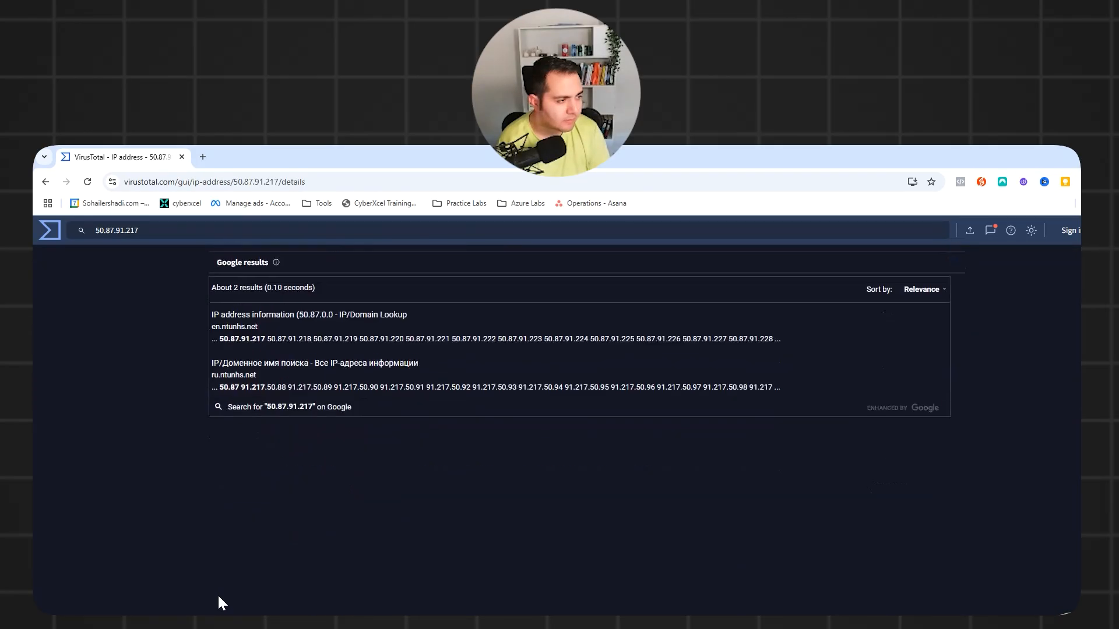
scroll(218, 596, "up", 10)
scroll(217, 594, "up", 3)
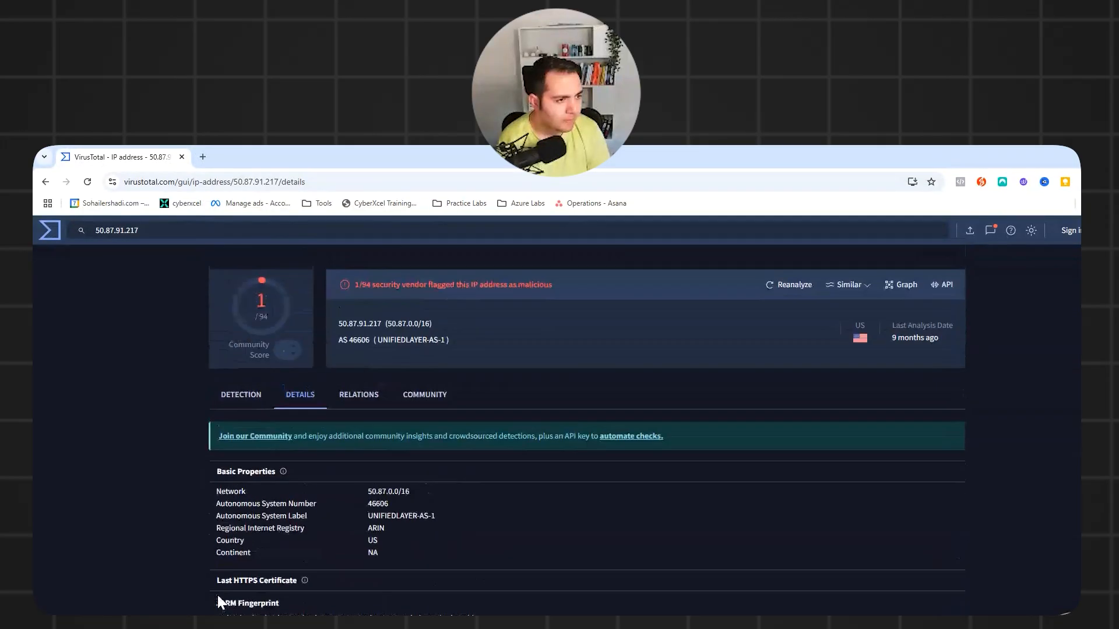
Review the relations and community information of 50.87.91.217, and return to the security vendors' analysis.
left_click(357, 399)
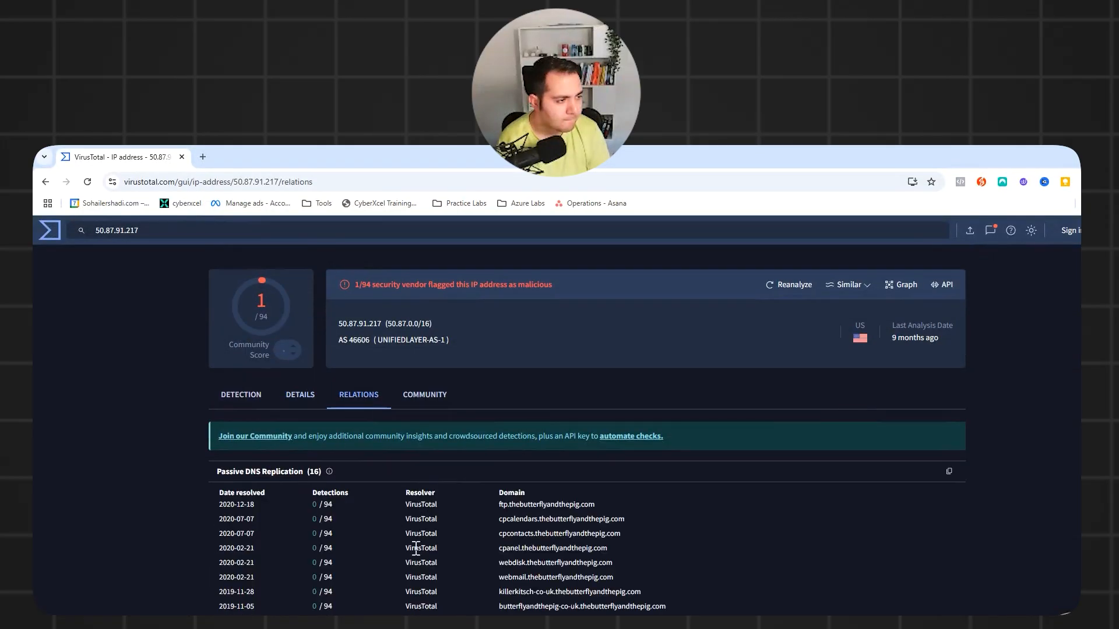
scroll(498, 504, "down", 5)
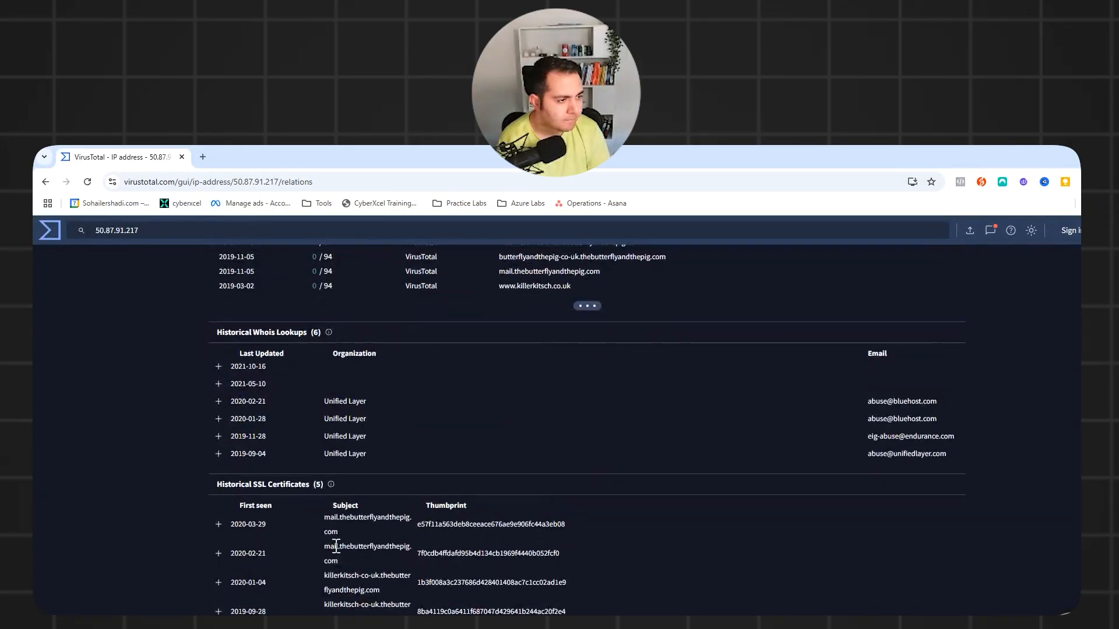
scroll(350, 559, "down", 5)
scroll(369, 579, "up", 10)
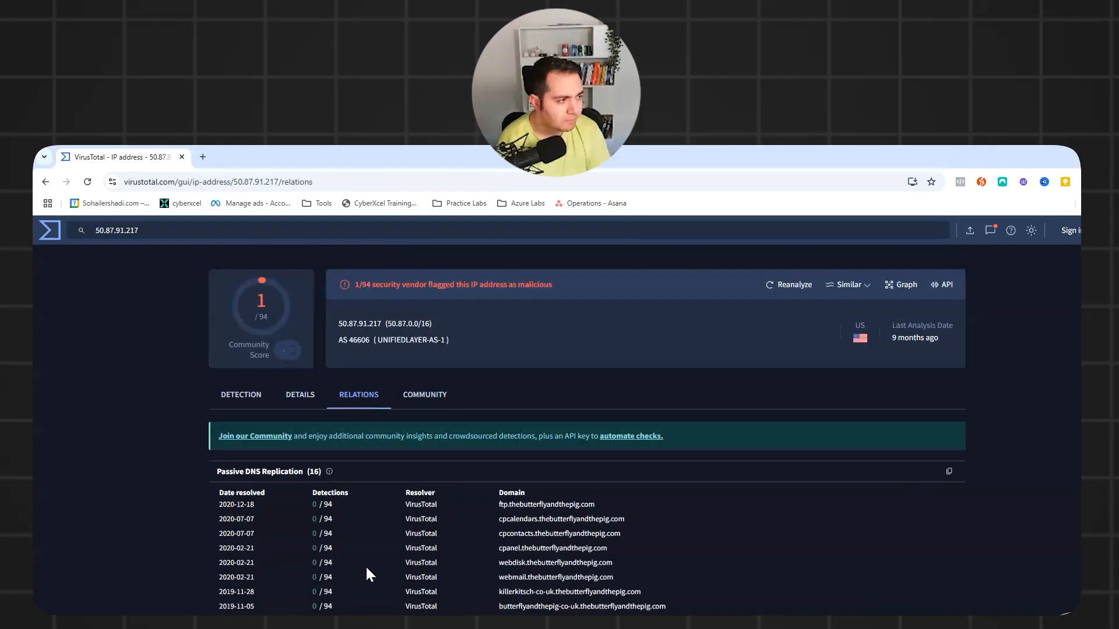
left_click(422, 399)
left_click(228, 395)
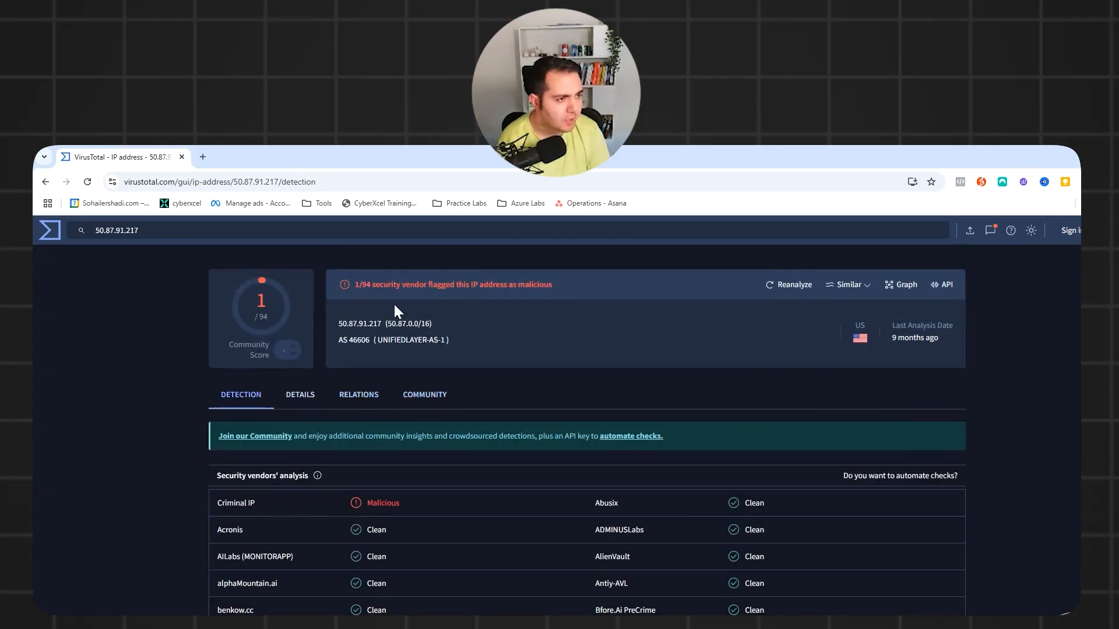
Go back to the classicgrand.com report, copy the domain, open the site in a new browser tab and look over its homepage.
left_click(46, 182)
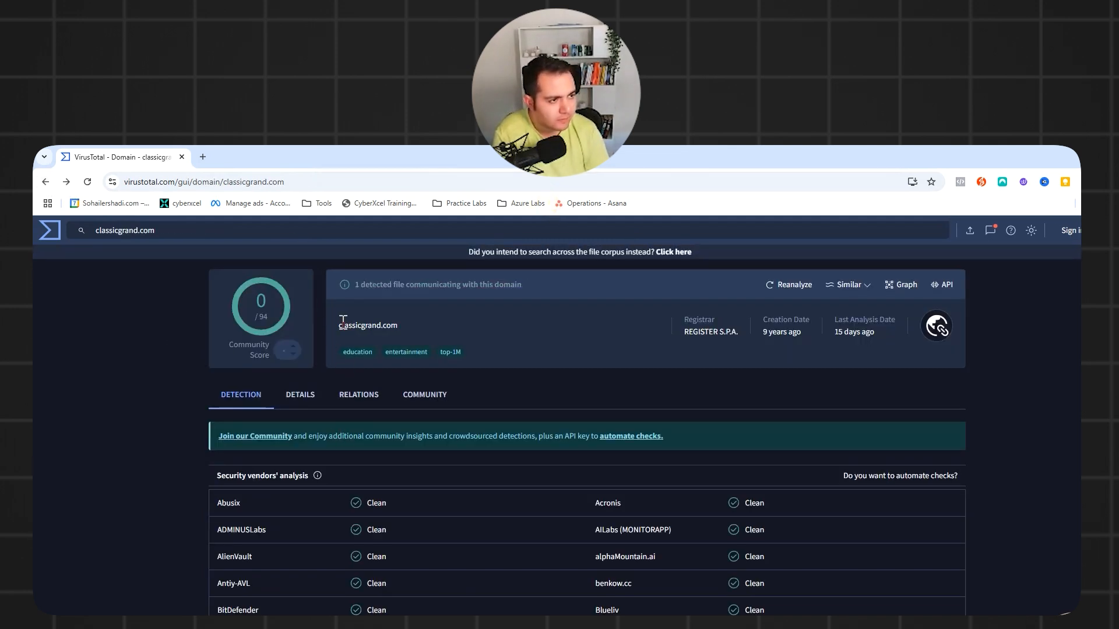
left_click(564, 429)
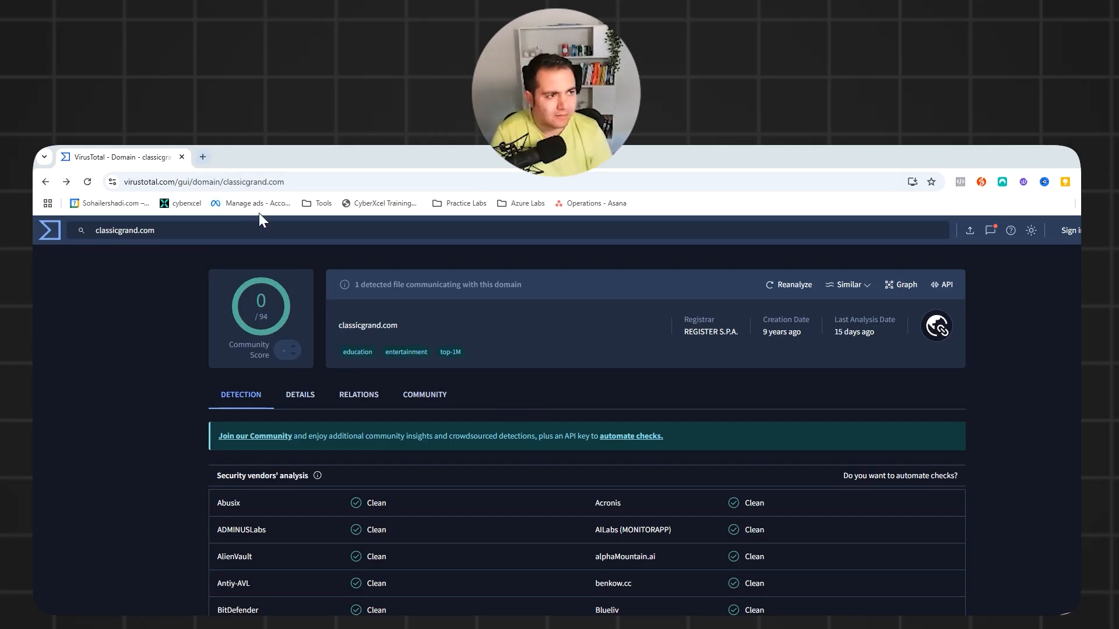
left_click_drag(399, 327, 338, 325)
key("ctrl+c")
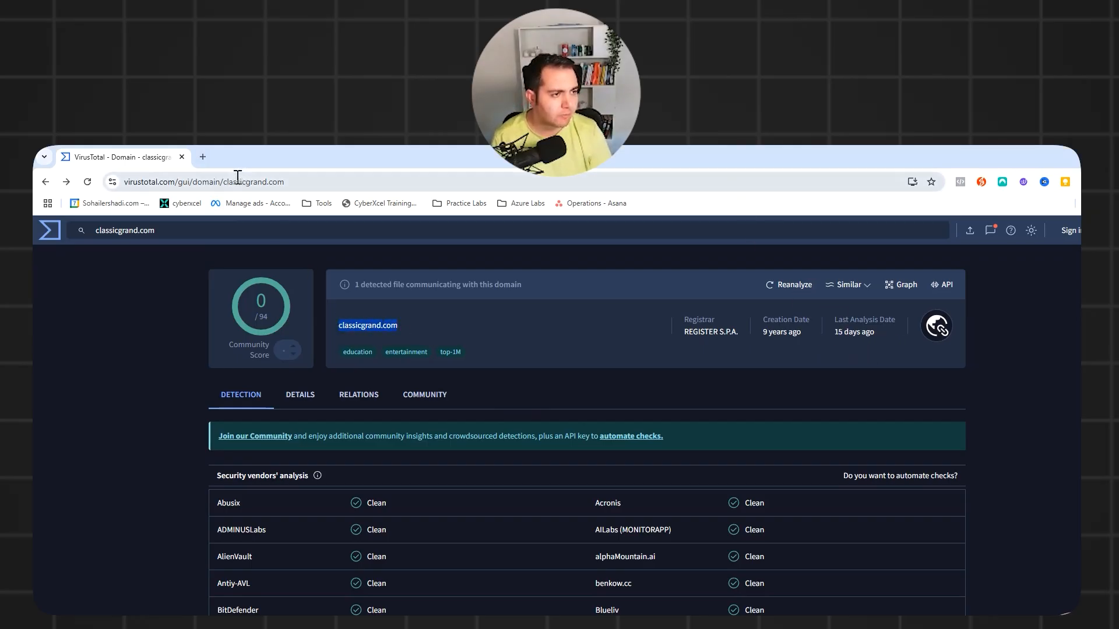
left_click(203, 156)
key("ctrl+v")
key("Return")
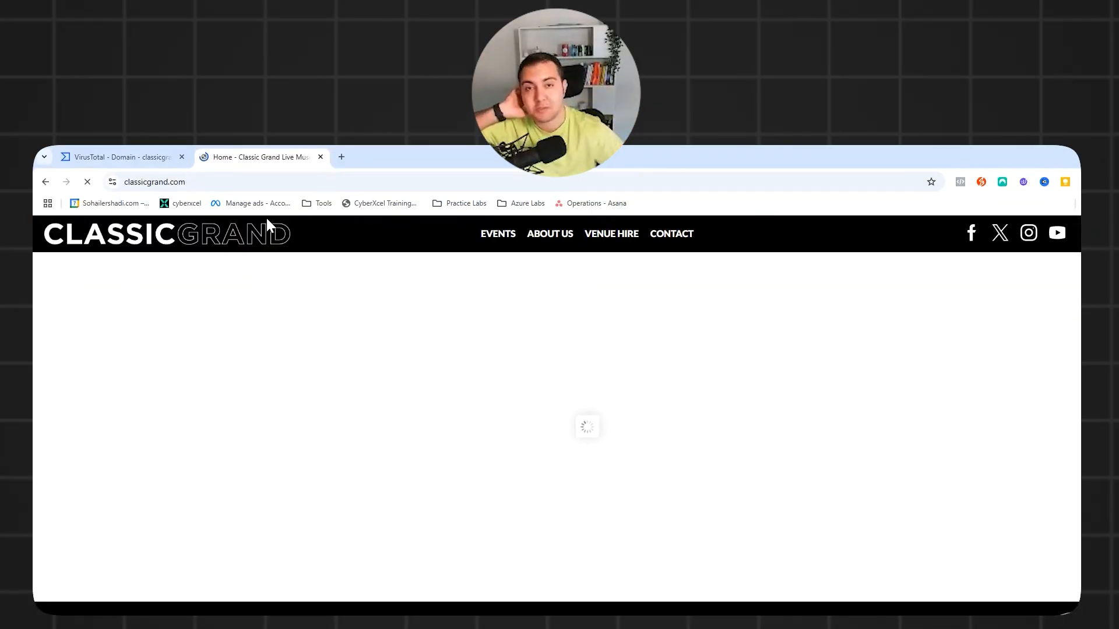
scroll(274, 262, "down", 3)
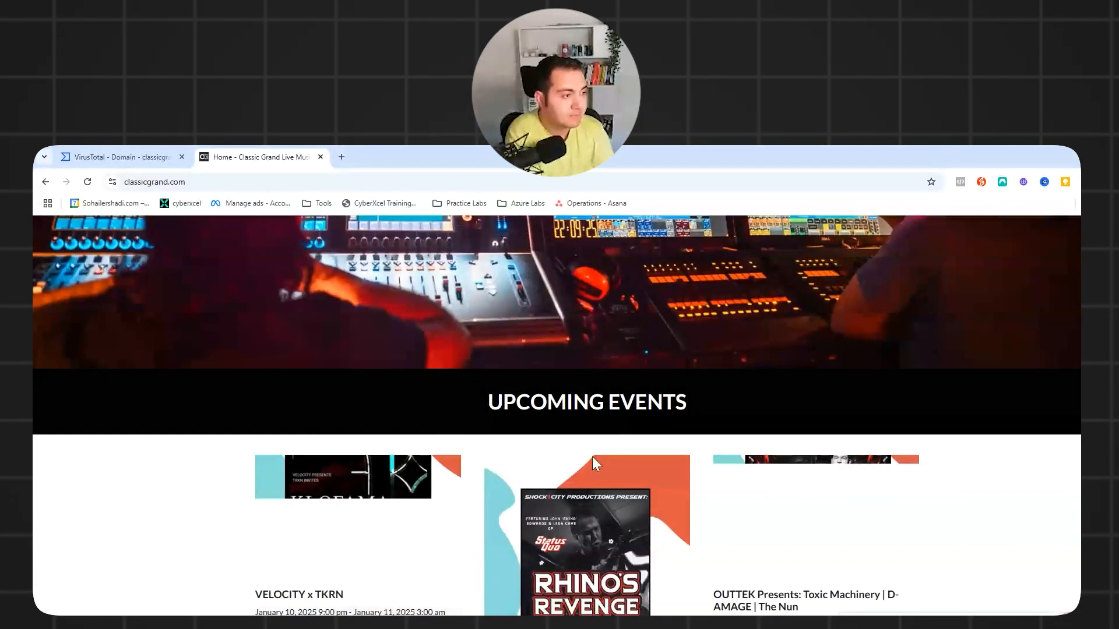
Switch back to Wireshark and step through the DNS packets from 1173 to 1333 to examine their queries.
left_click(140, 146)
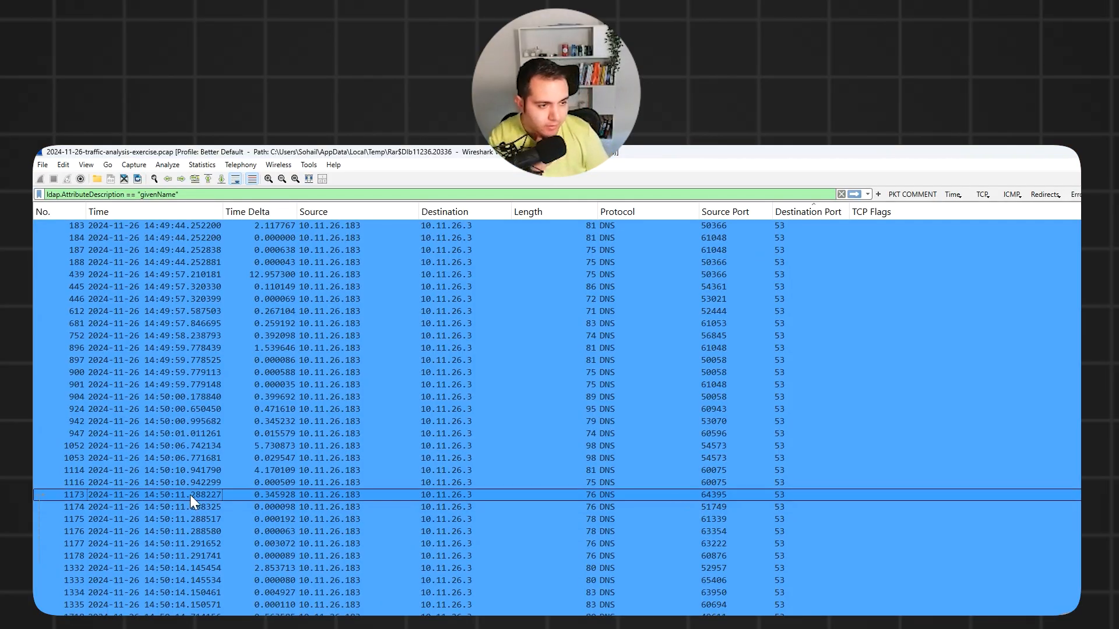
key("Down")
key("Down")
key("Down")
key("Down")
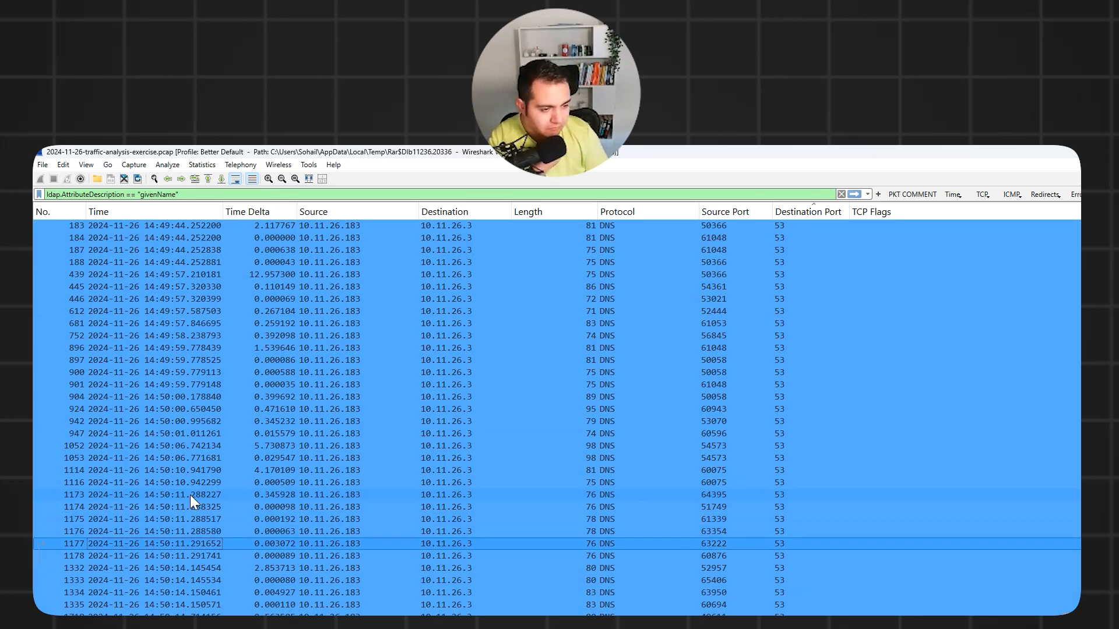
key("Down")
key("Down")
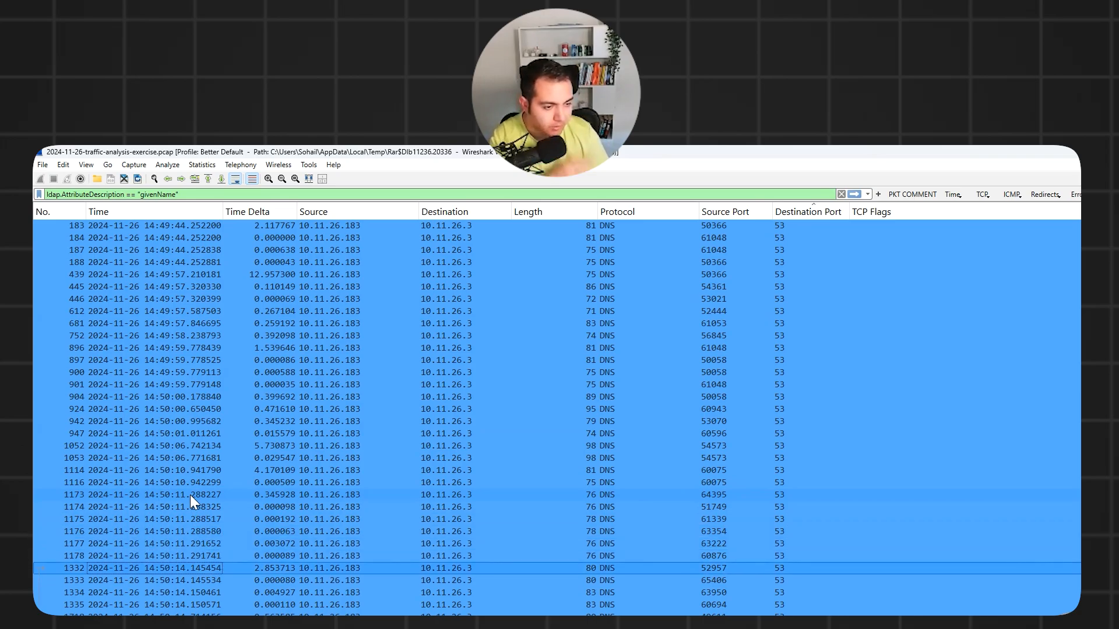
key("Up")
key("Down")
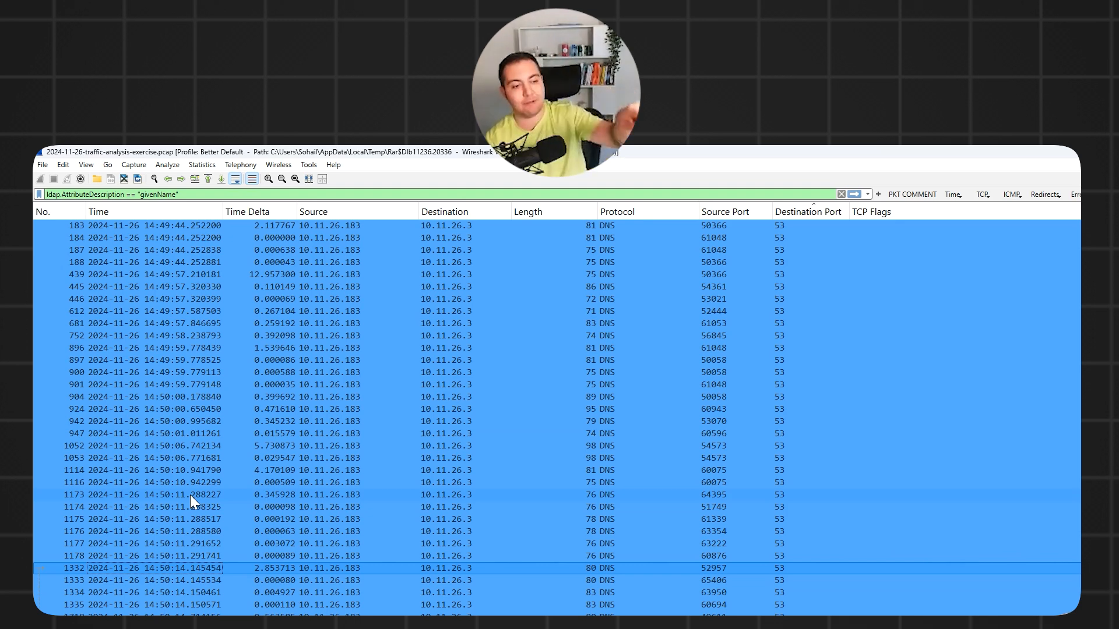
left_click(169, 570)
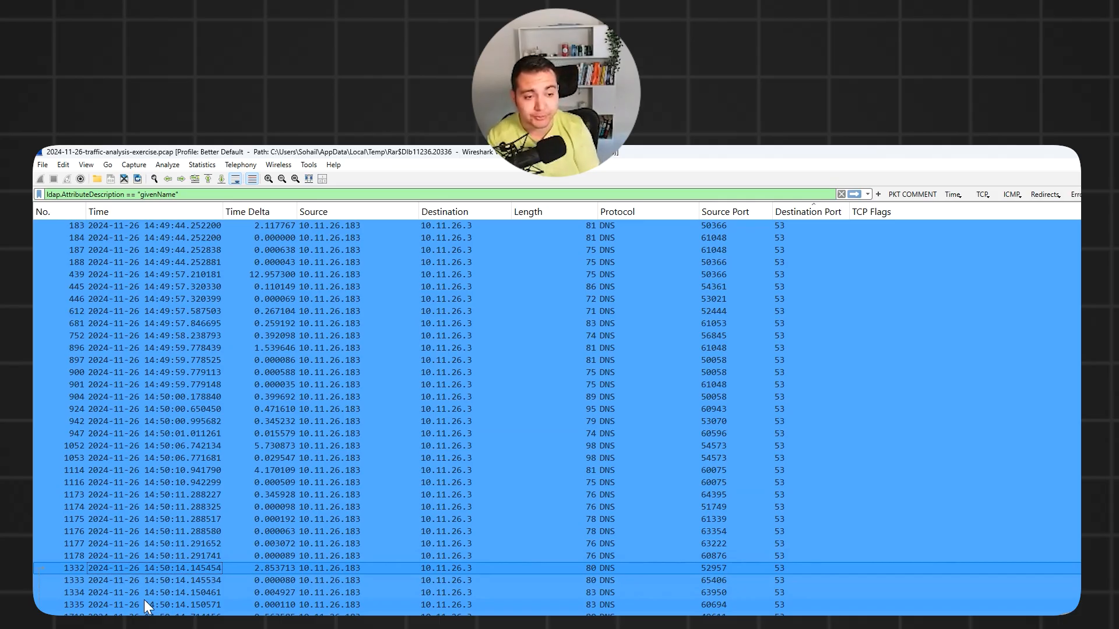
left_click(162, 577)
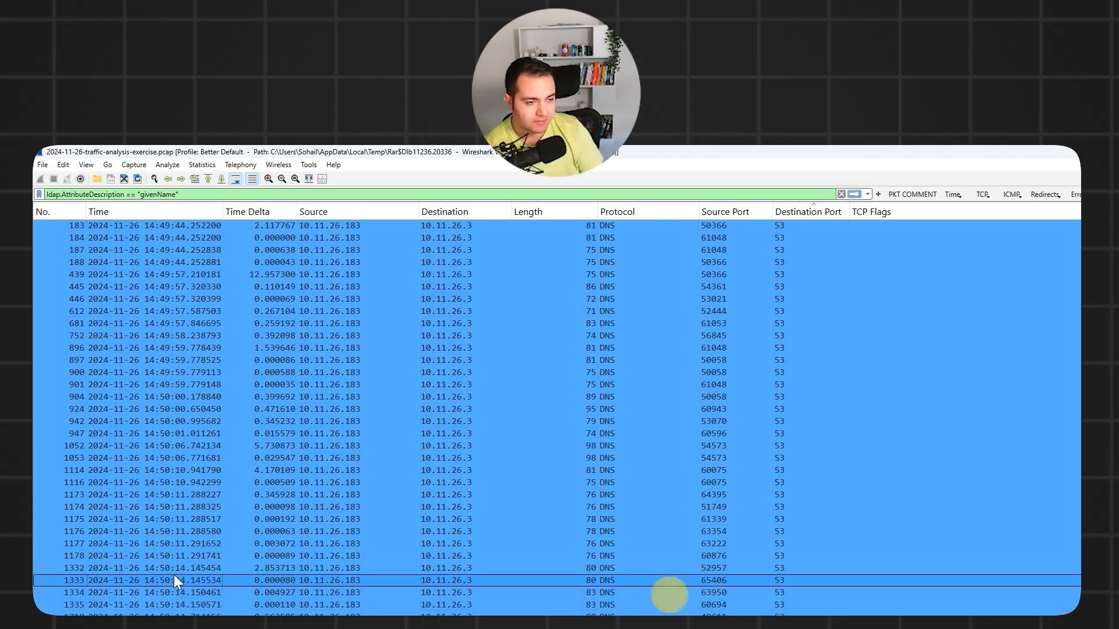
left_click(206, 568)
left_click(198, 579)
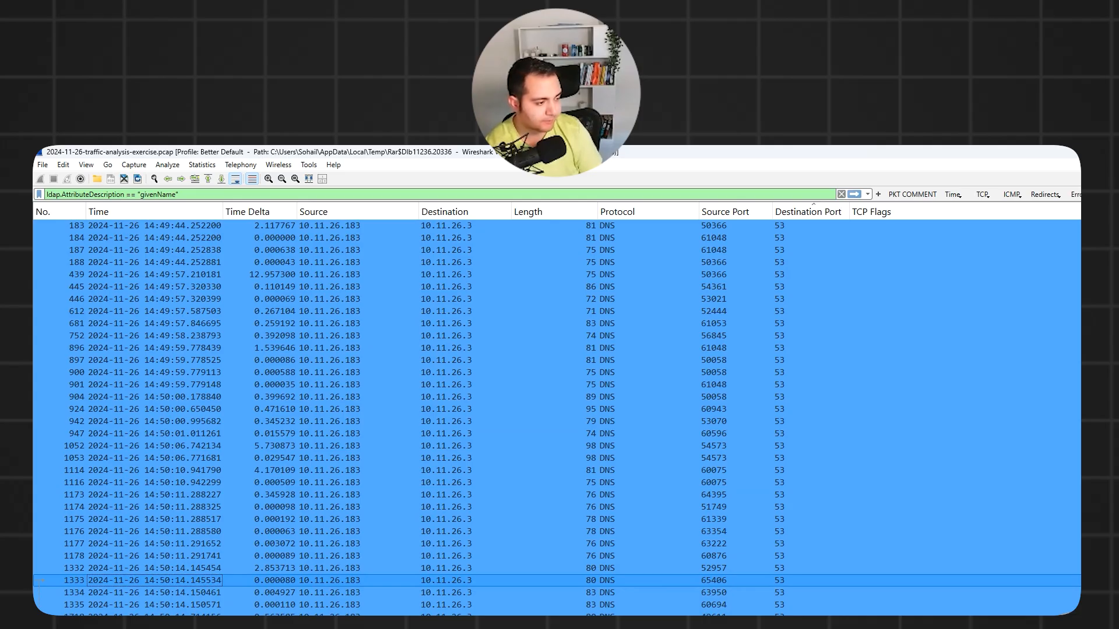
Switch to the Notepad notes and add modandcrackedapk.com below classicgrand.com in the Domains list.
key("alt+Tab")
scroll(586, 579, "down", 1)
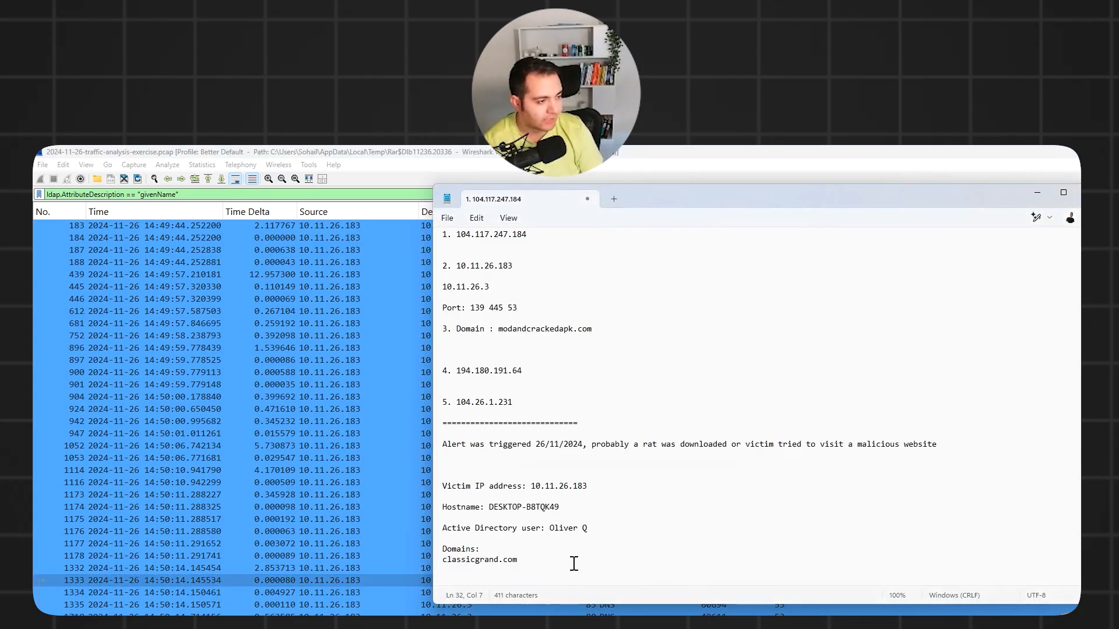
left_click(574, 563)
key("Return")
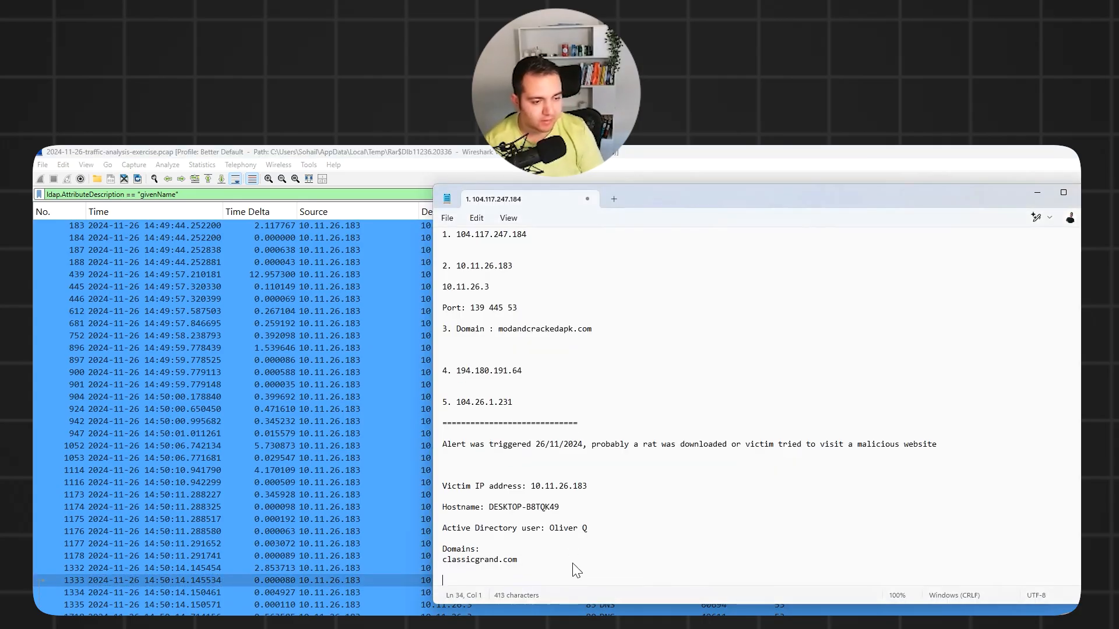
type("modan")
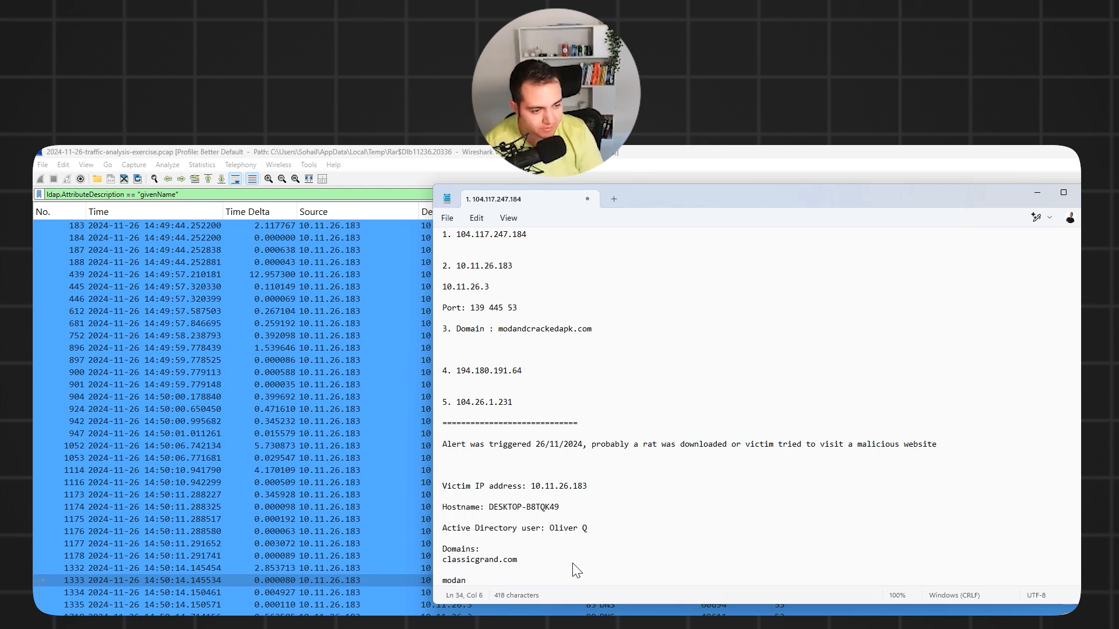
type("dcracked.")
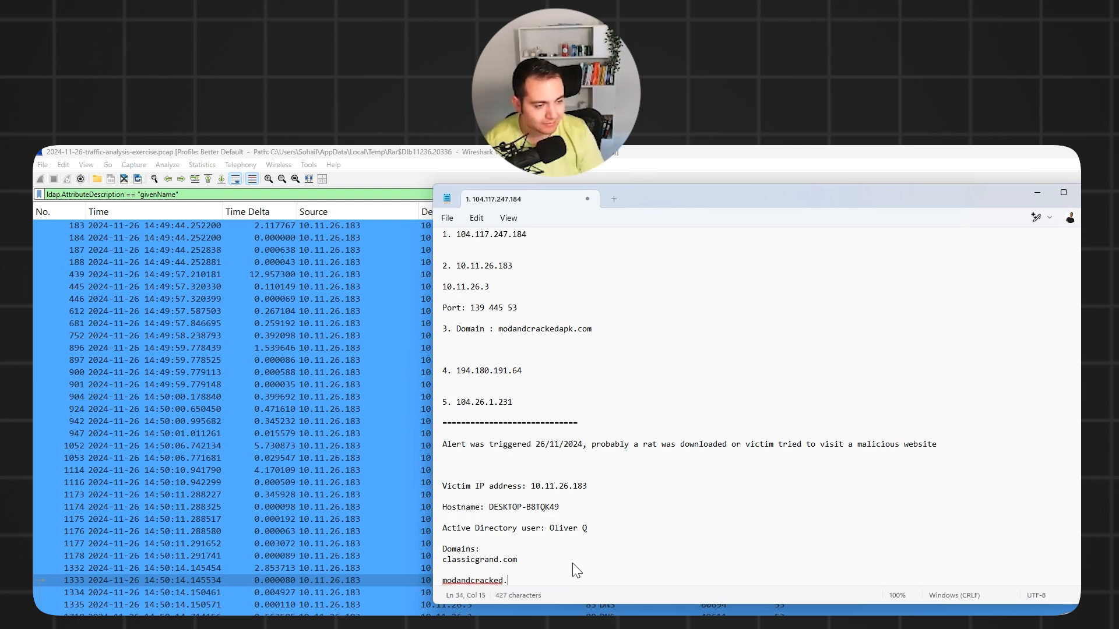
key("BackSpace")
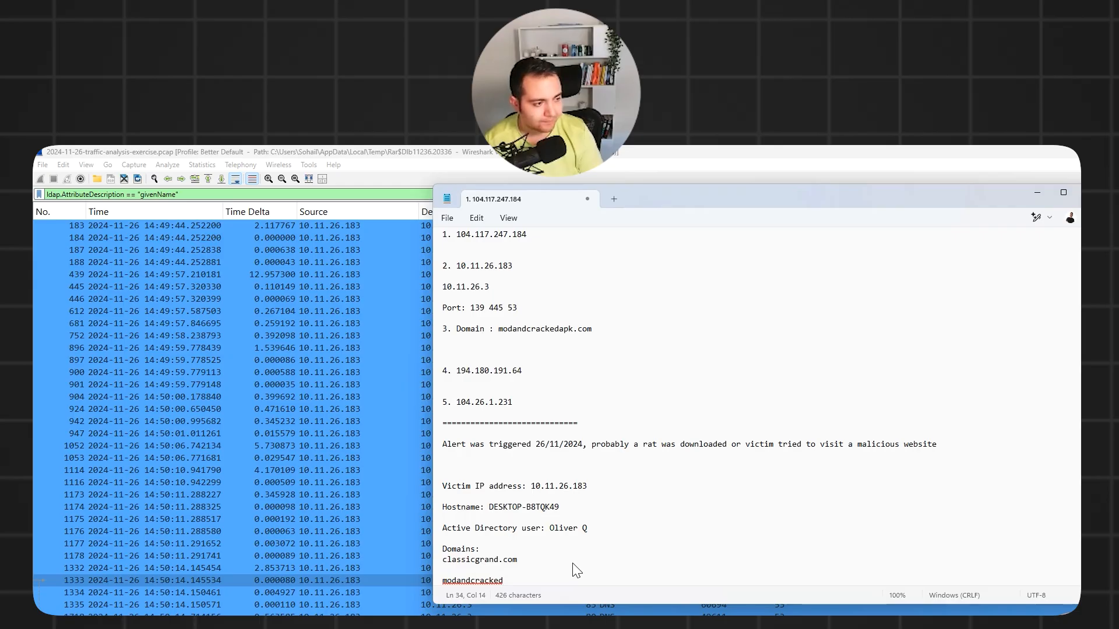
type("apk.com")
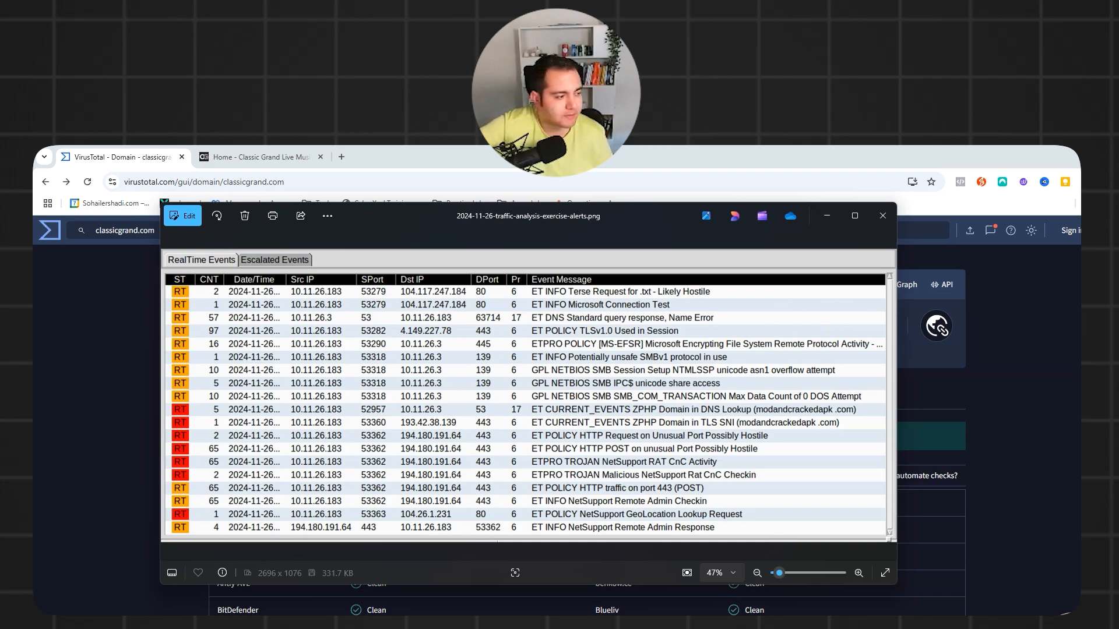
Switch to Wireshark, place its window beside the alerts image and start a new display filter with ip.src==10.11.26.183.
key("alt+Tab")
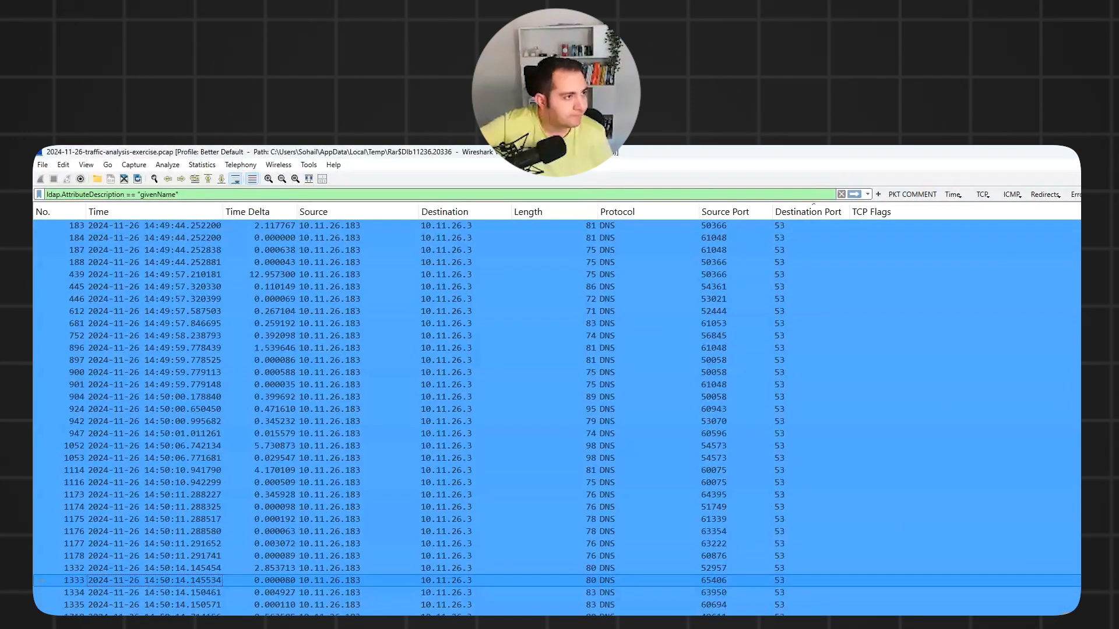
left_click_drag(592, 156, 859, 282)
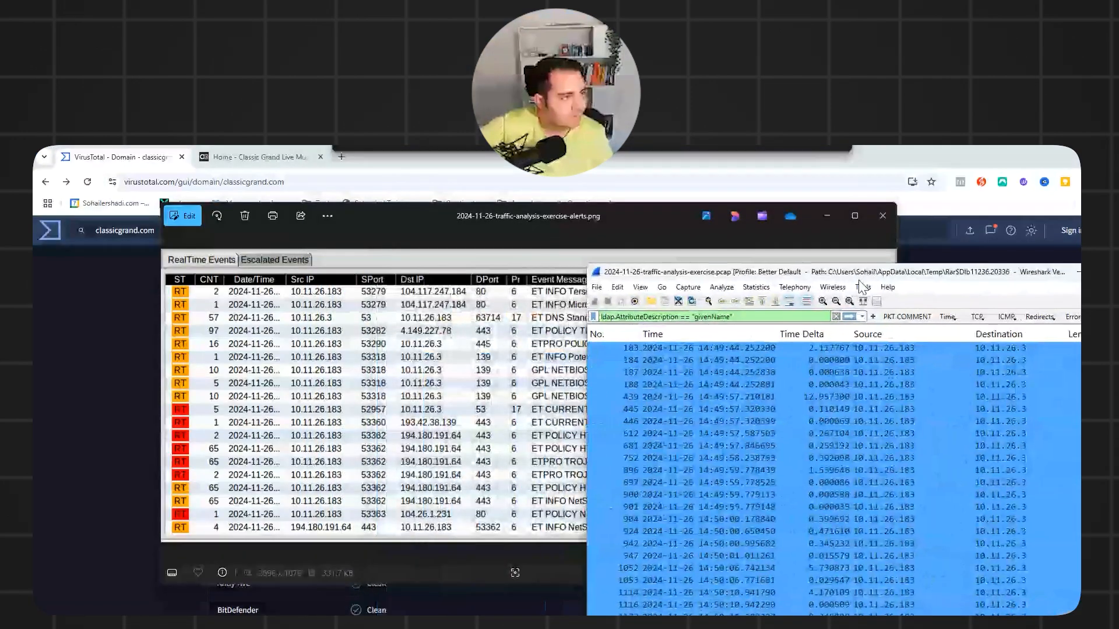
triple_click(739, 315)
type("src.ip==")
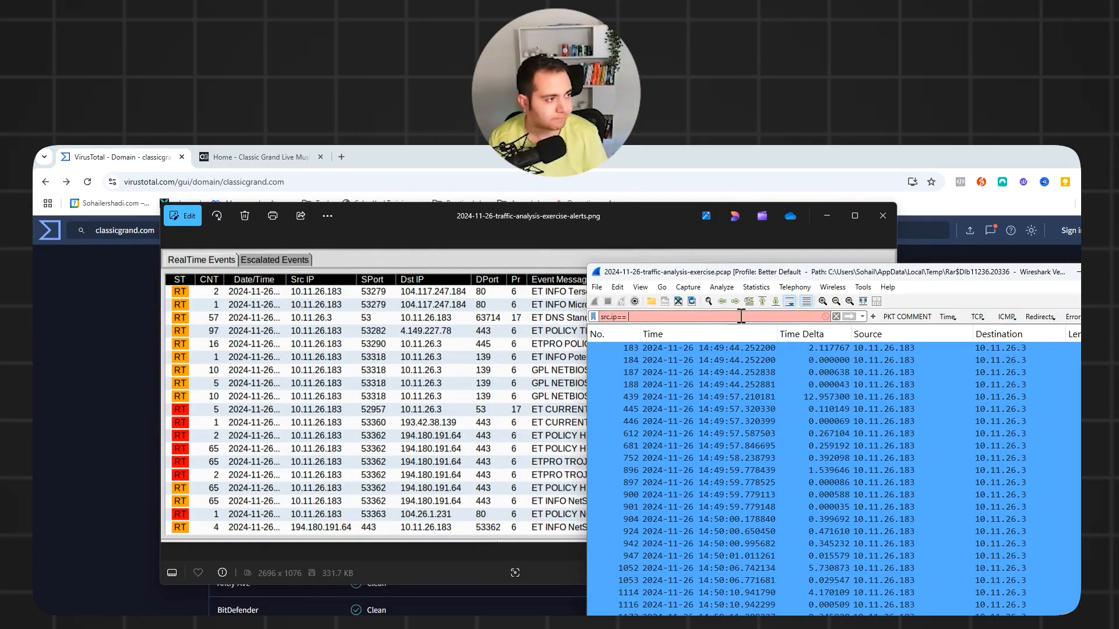
triple_click(741, 316)
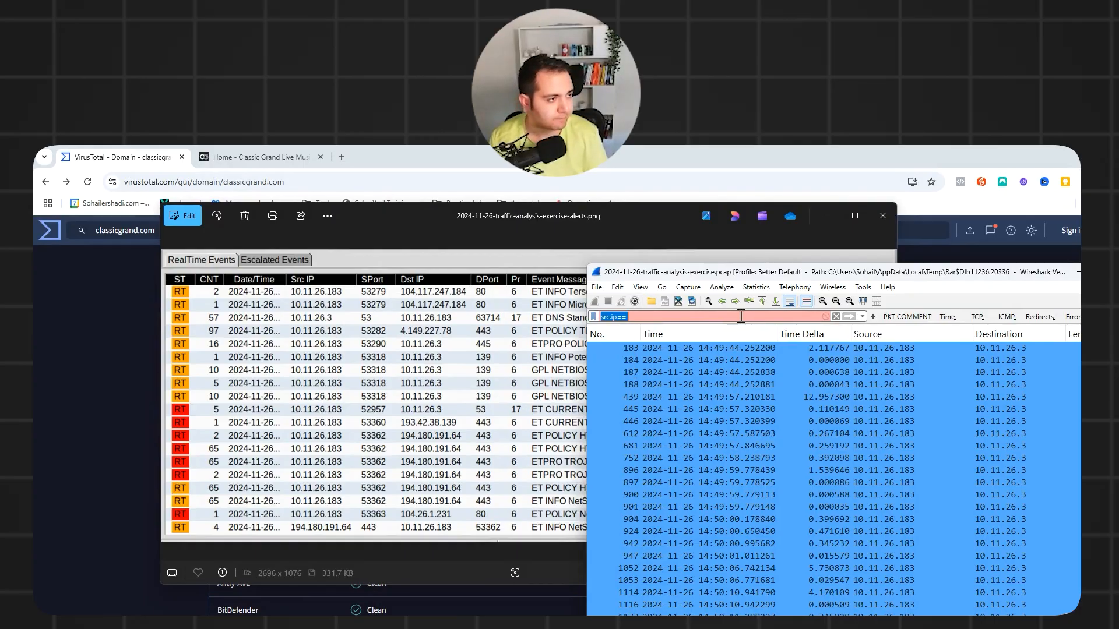
type("ip")
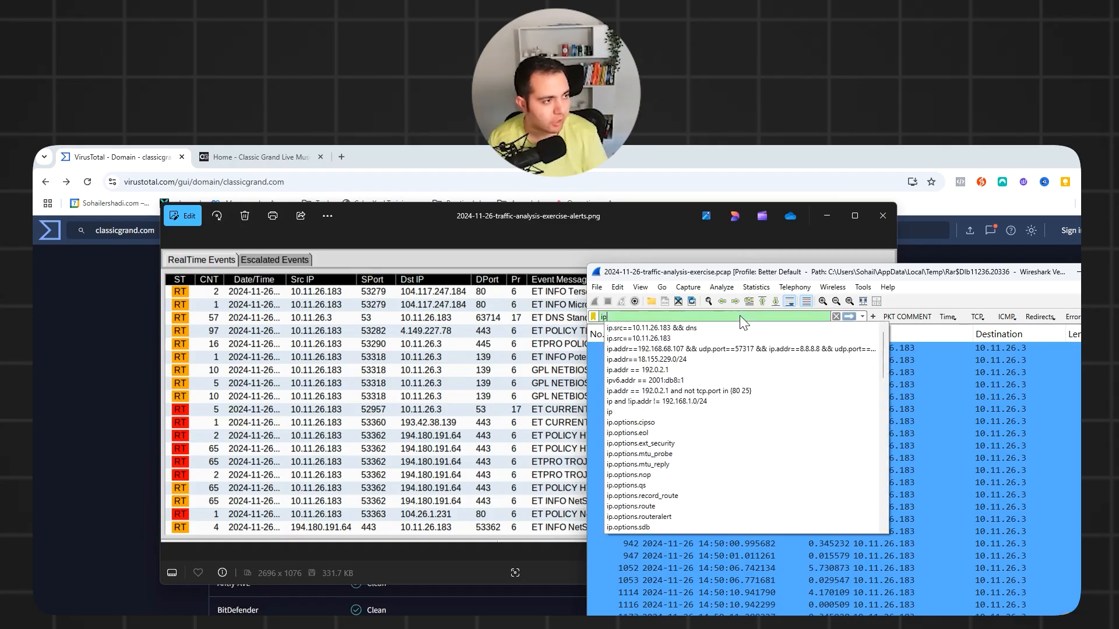
type(".src=")
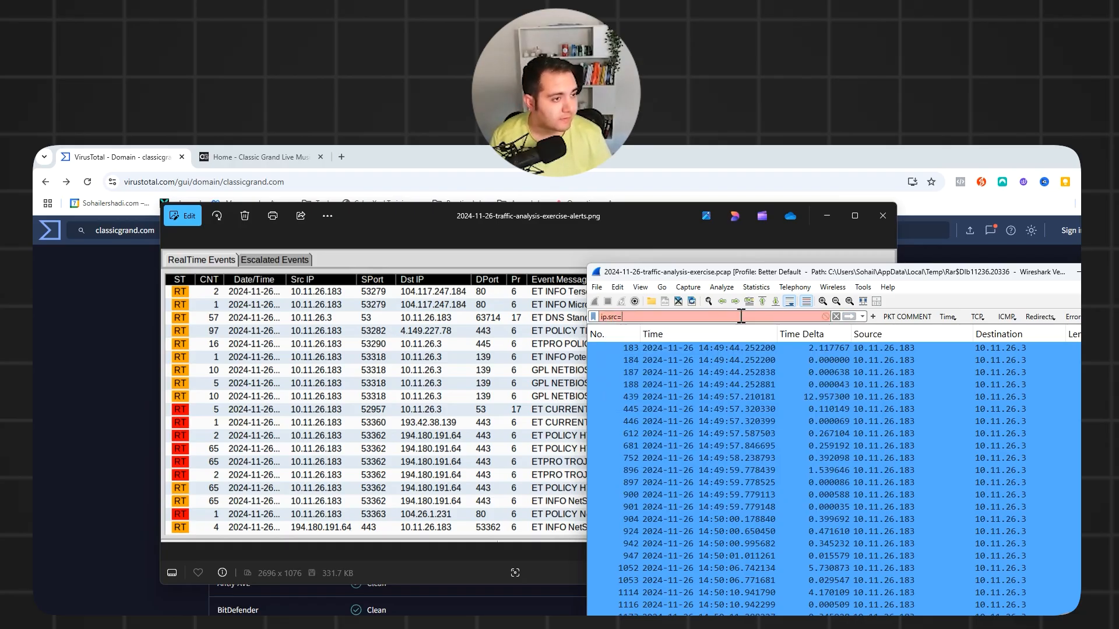
type("10.11.26.183")
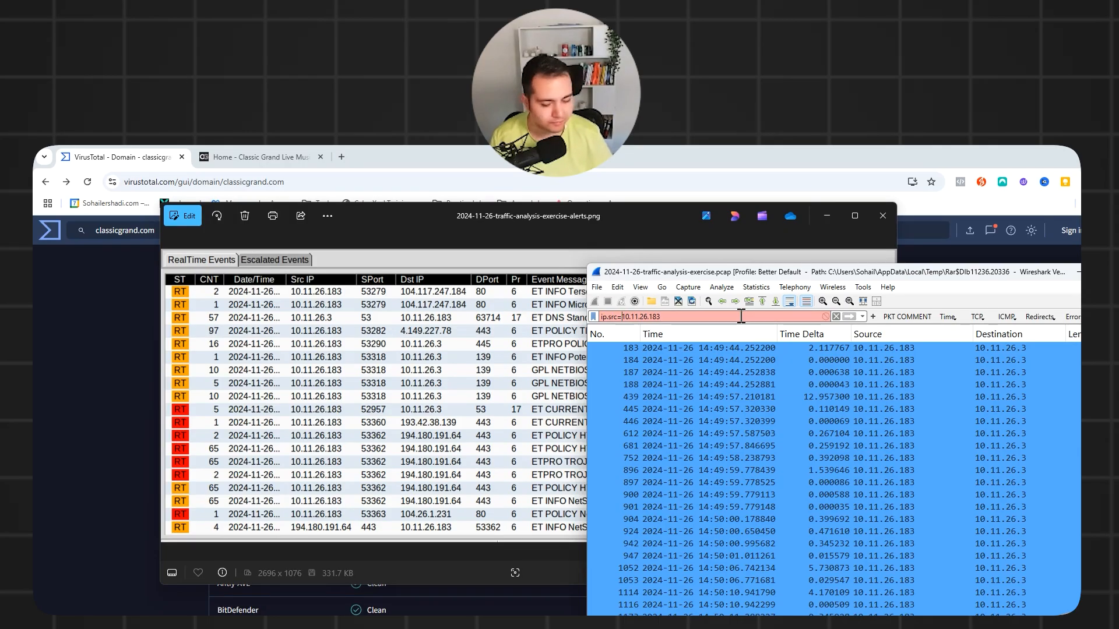
type("=")
key("Right")
key("Right")
key("Right")
key("Right")
key("Right")
key("Right")
key("Right")
key("Right")
key("Right")
key("Right")
key("Right")
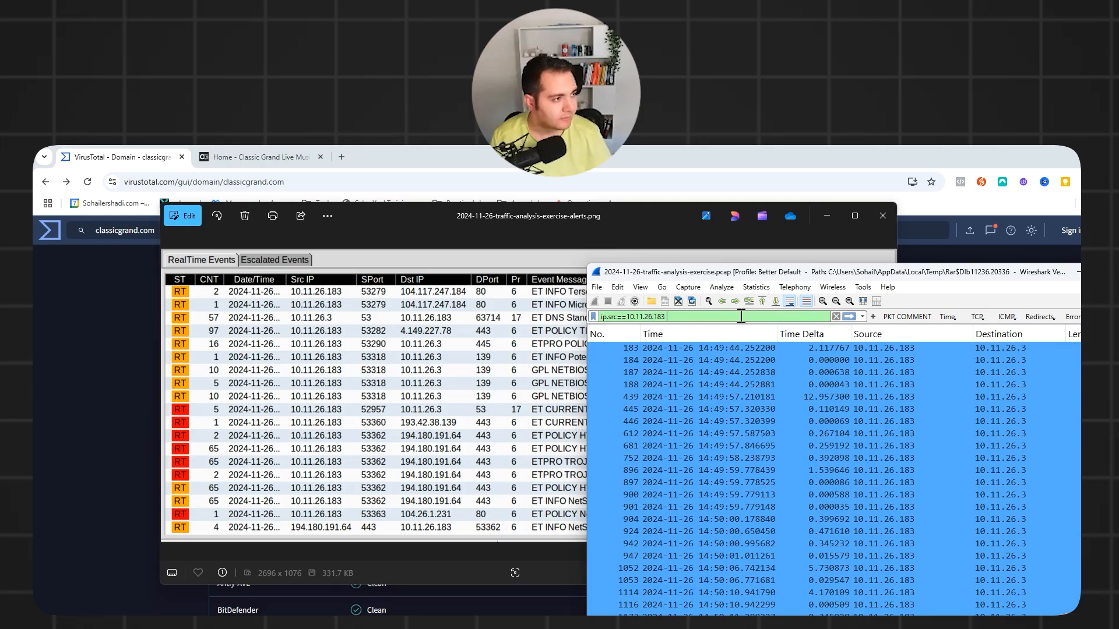
Extend the display filter with && ip.dst==104.117.247.184 and apply it to the capture.
type("&&")
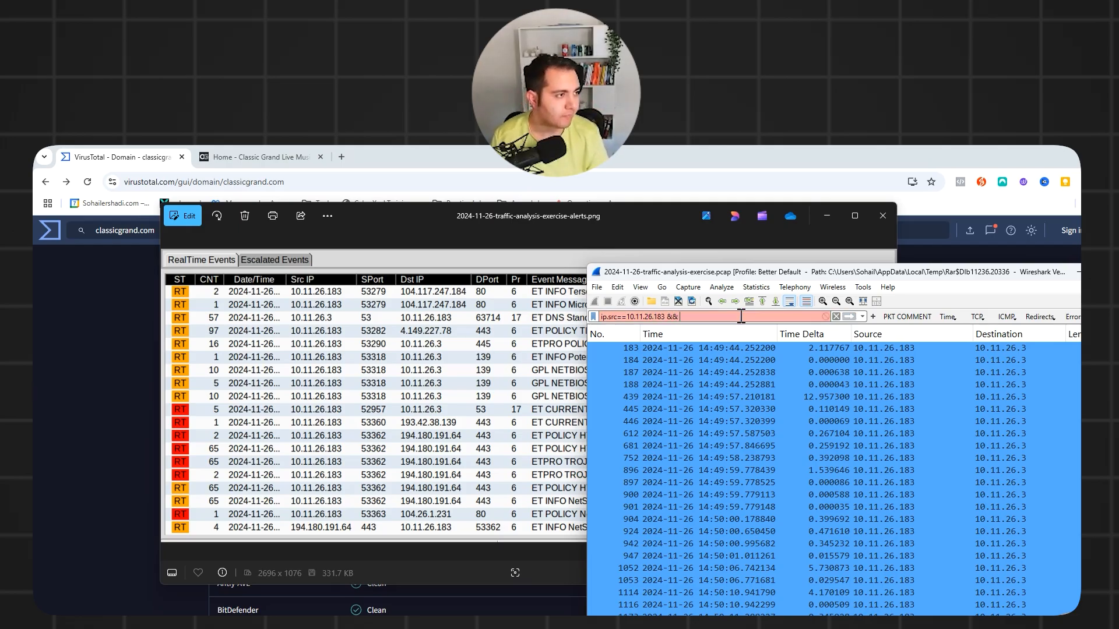
type(" ip.")
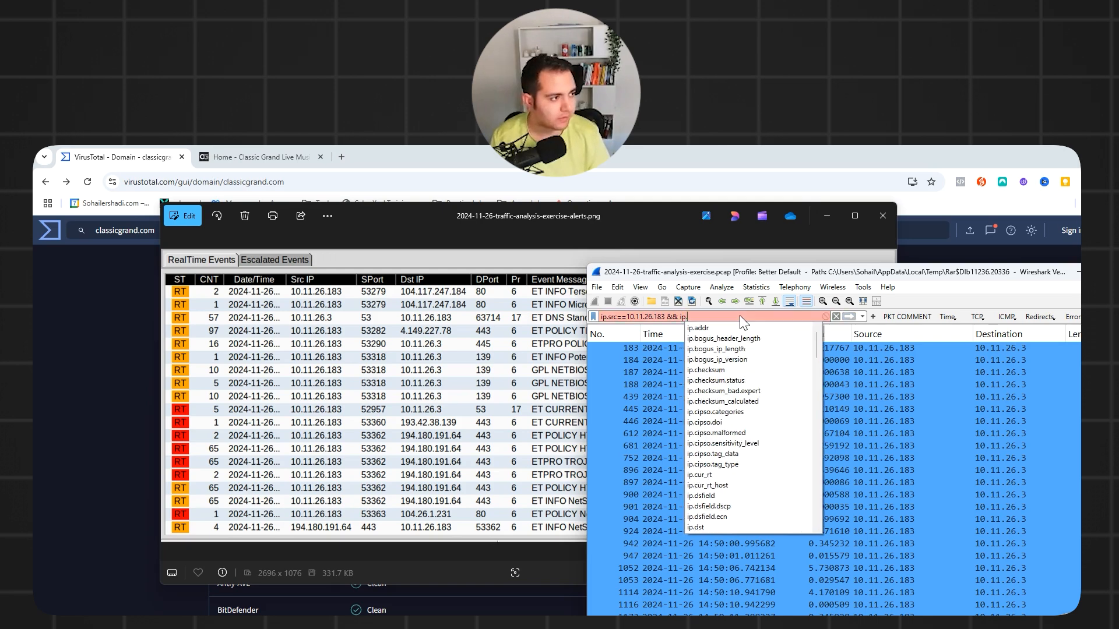
type("dst==")
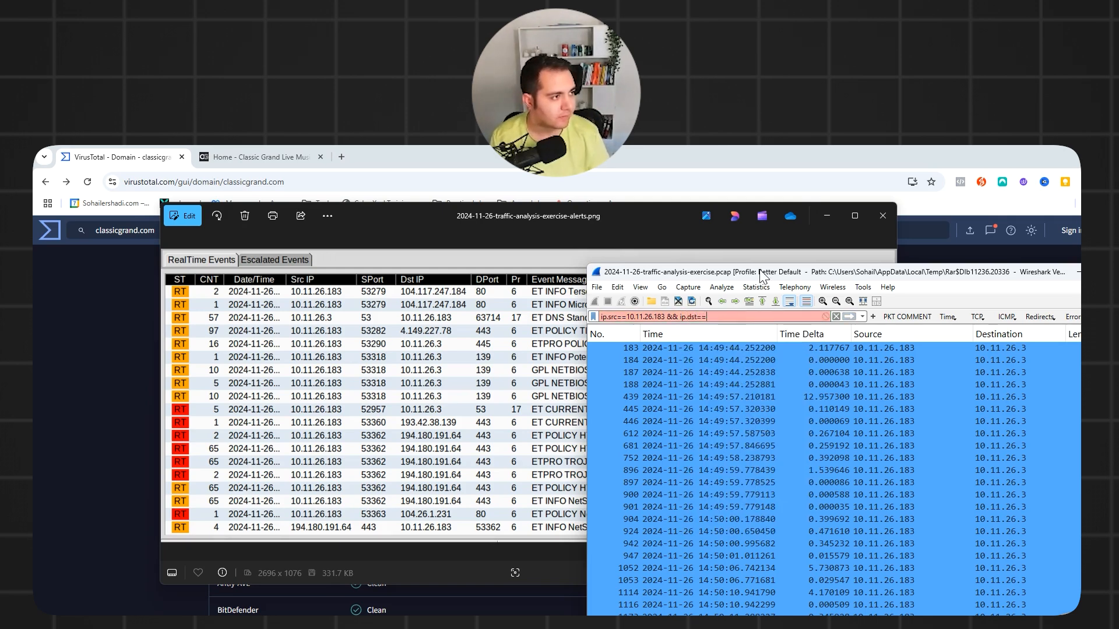
left_click_drag(765, 277, 770, 345)
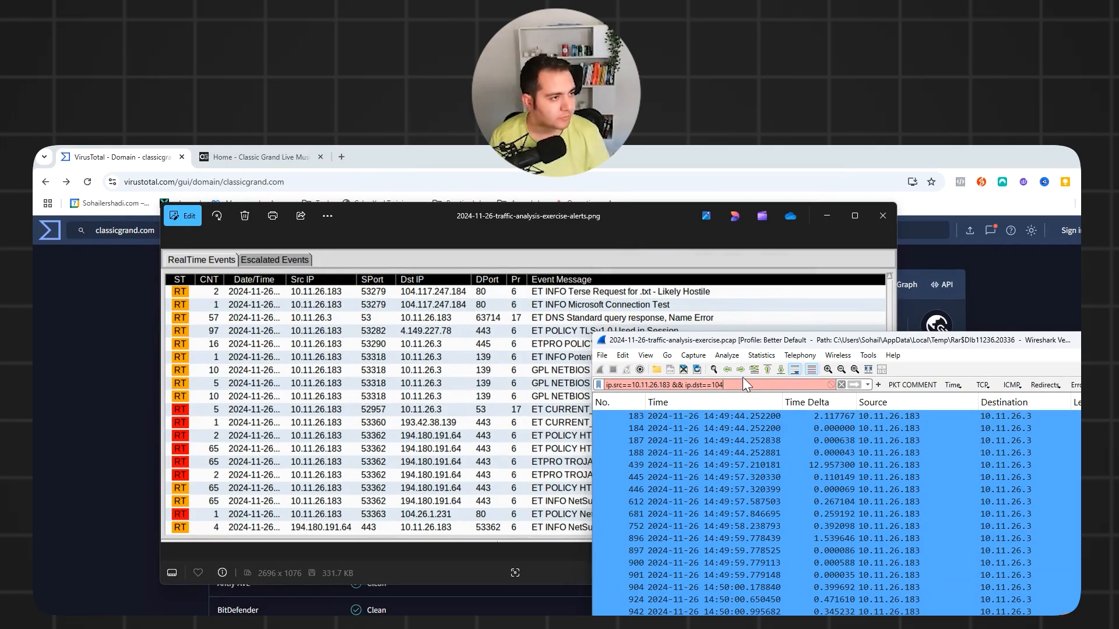
type("104.117.247.184")
key("Return")
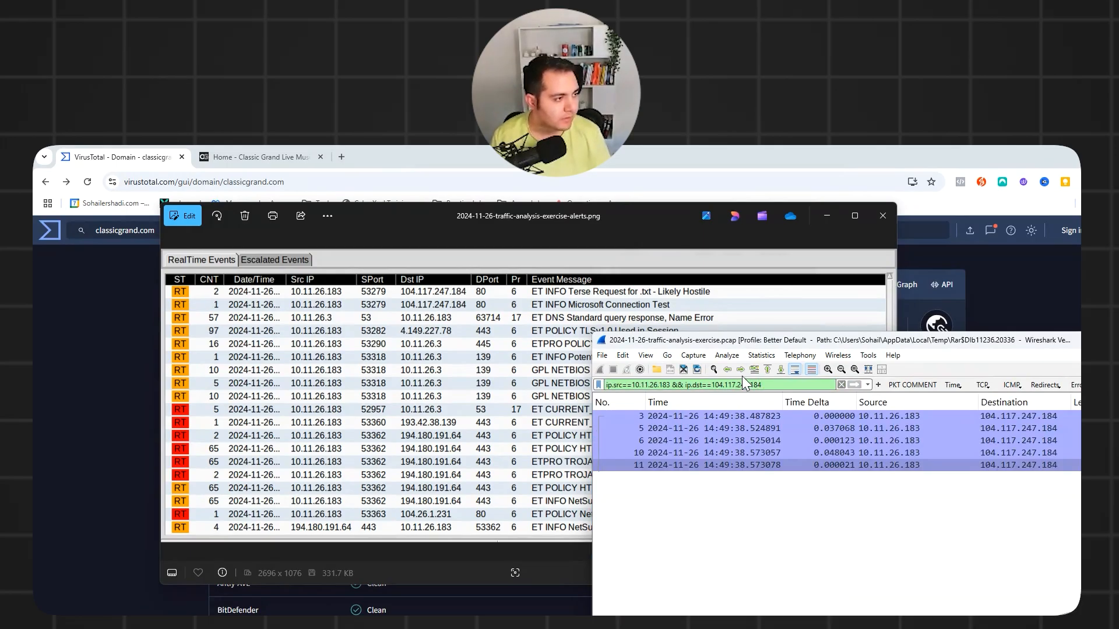
Review the protocol and port columns of the filtered packets, and maximize the Wireshark window.
left_click_drag(848, 344, 484, 286)
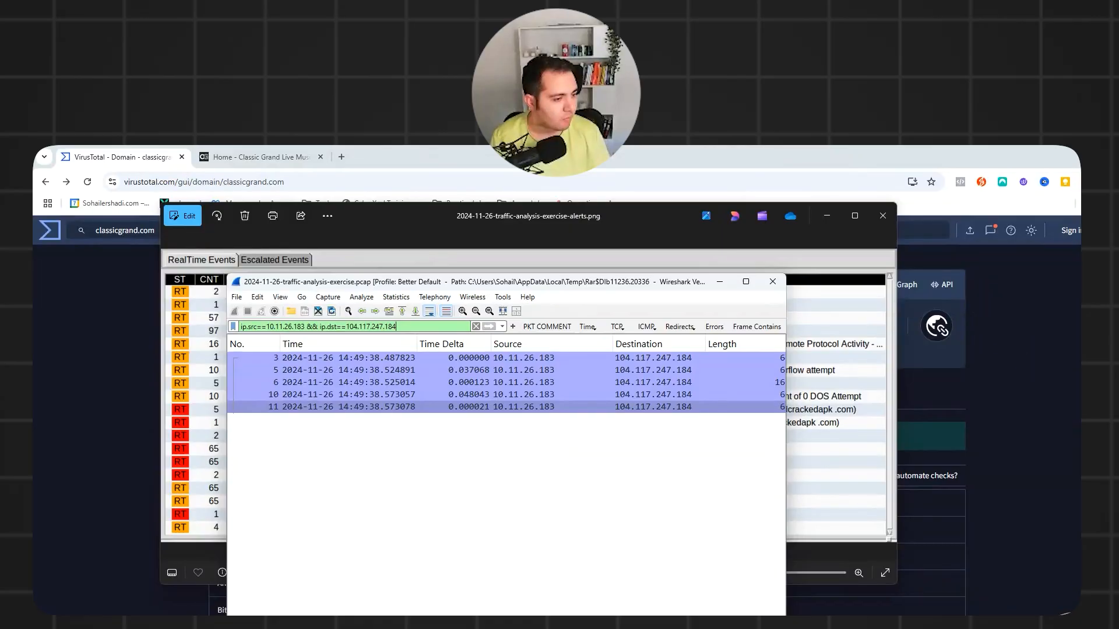
scroll(506, 383, "right", 5)
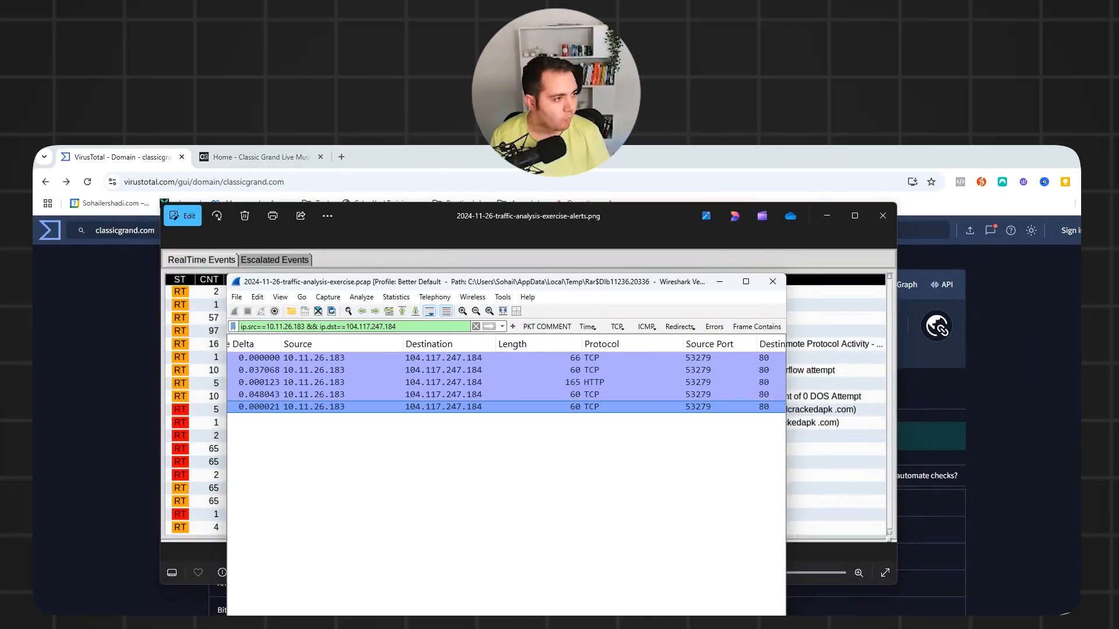
scroll(695, 403, "right", 3)
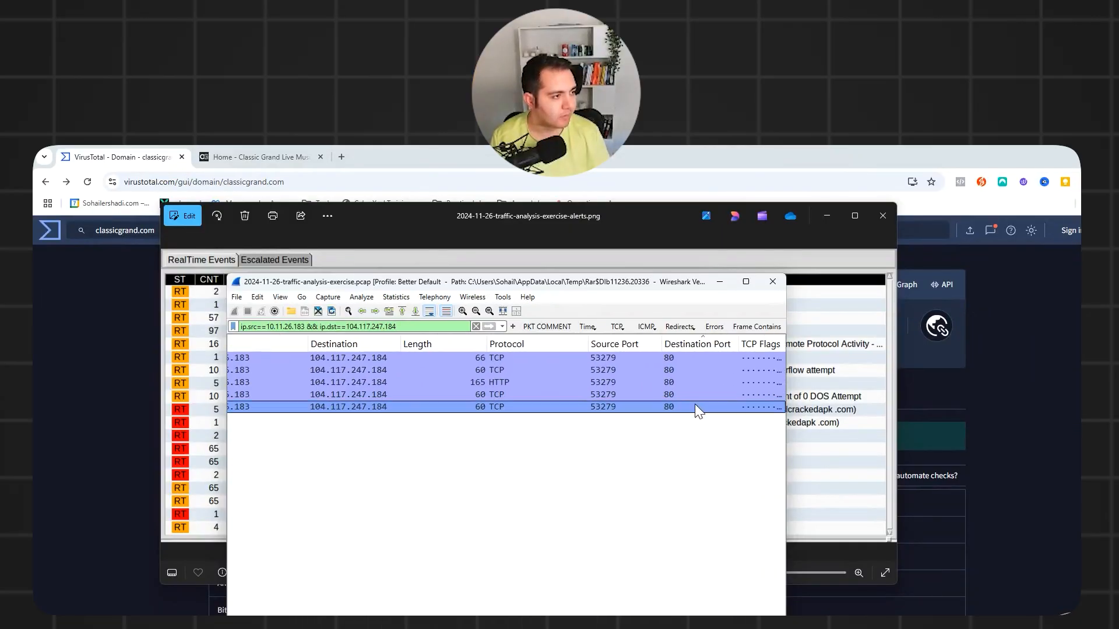
left_click(745, 282)
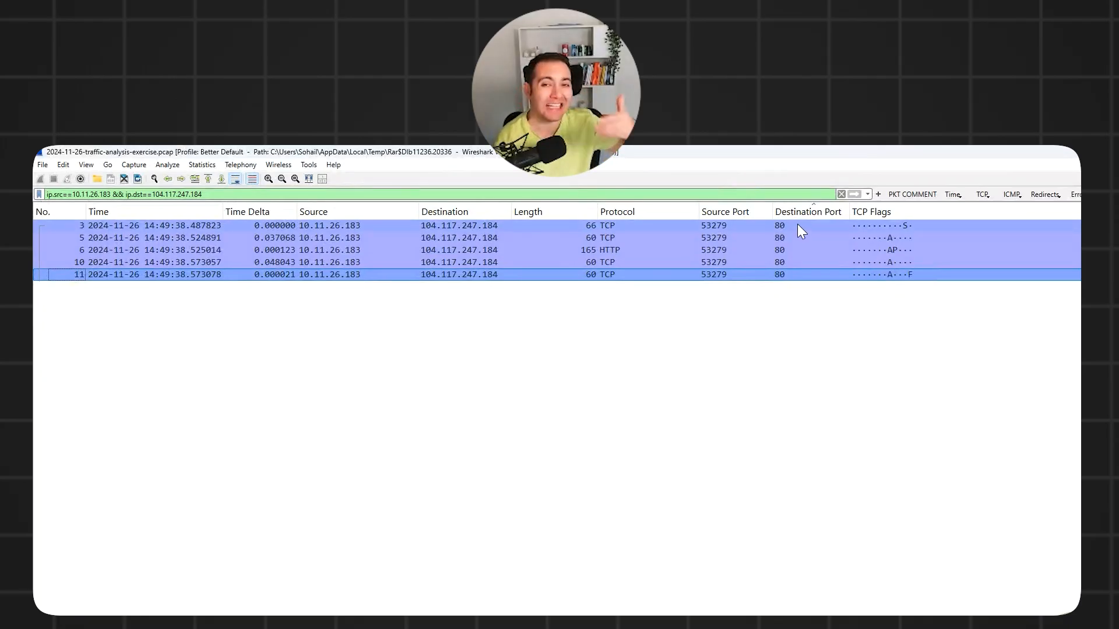
Look over the filtered packets from packet 3 on, select HTTP packet 6 and bring its details into view.
left_click(305, 224)
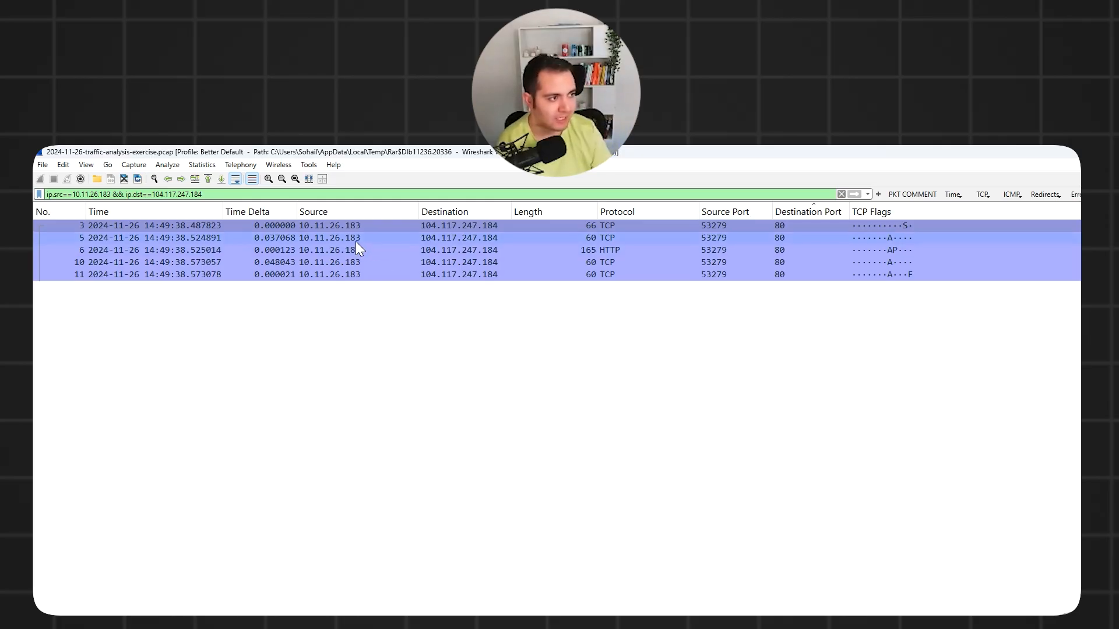
left_click(589, 250)
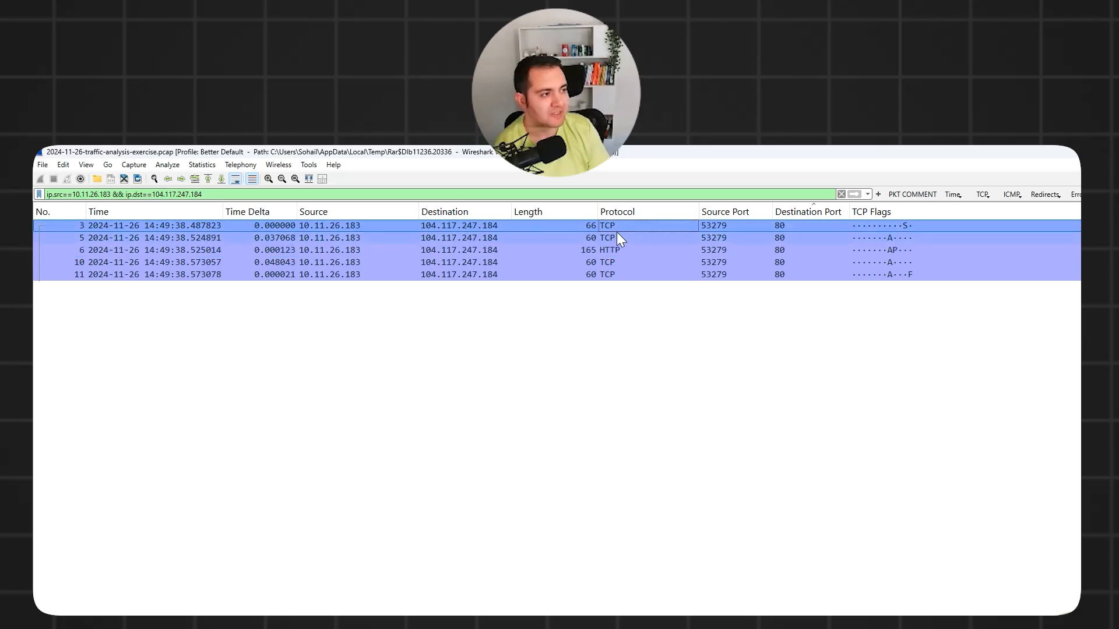
left_click(609, 251)
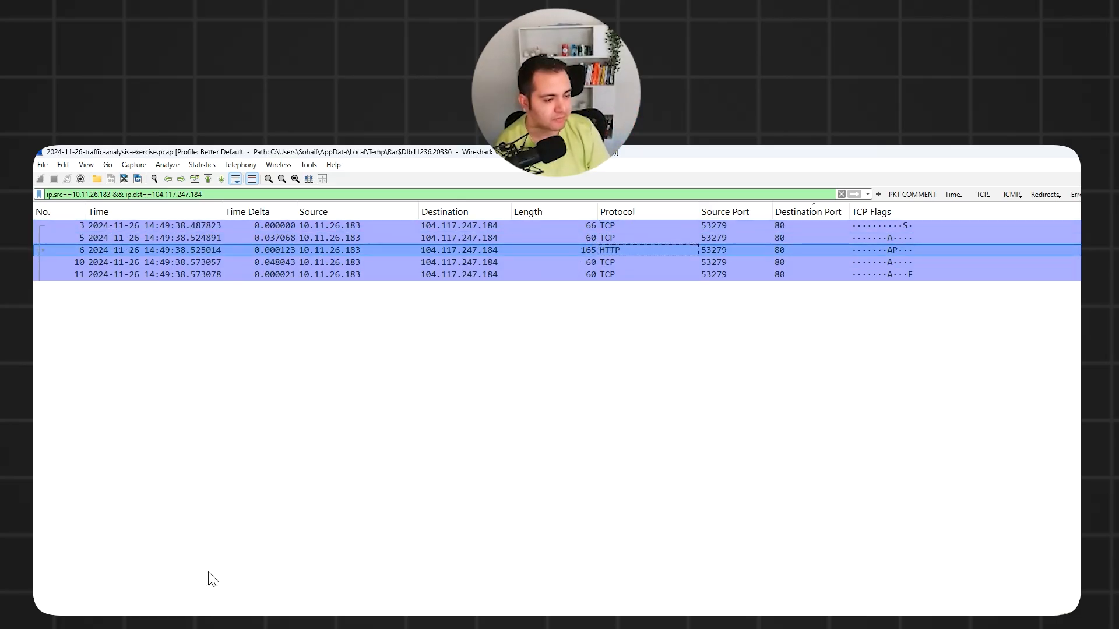
scroll(115, 533, "up", 3)
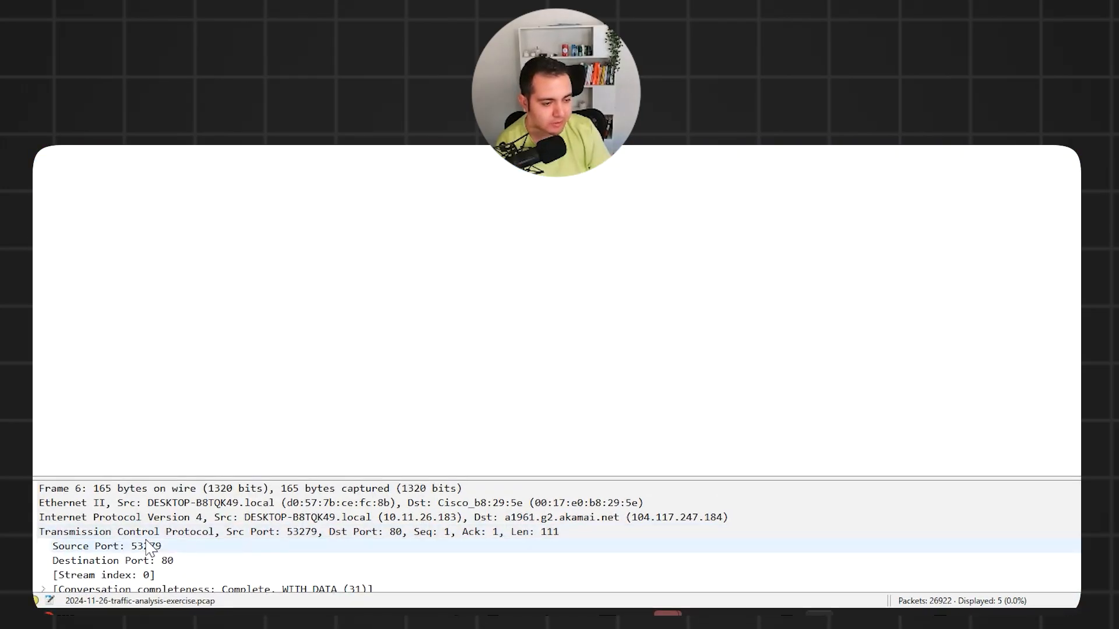
scroll(144, 539, "down", 1)
scroll(138, 533, "up", 1)
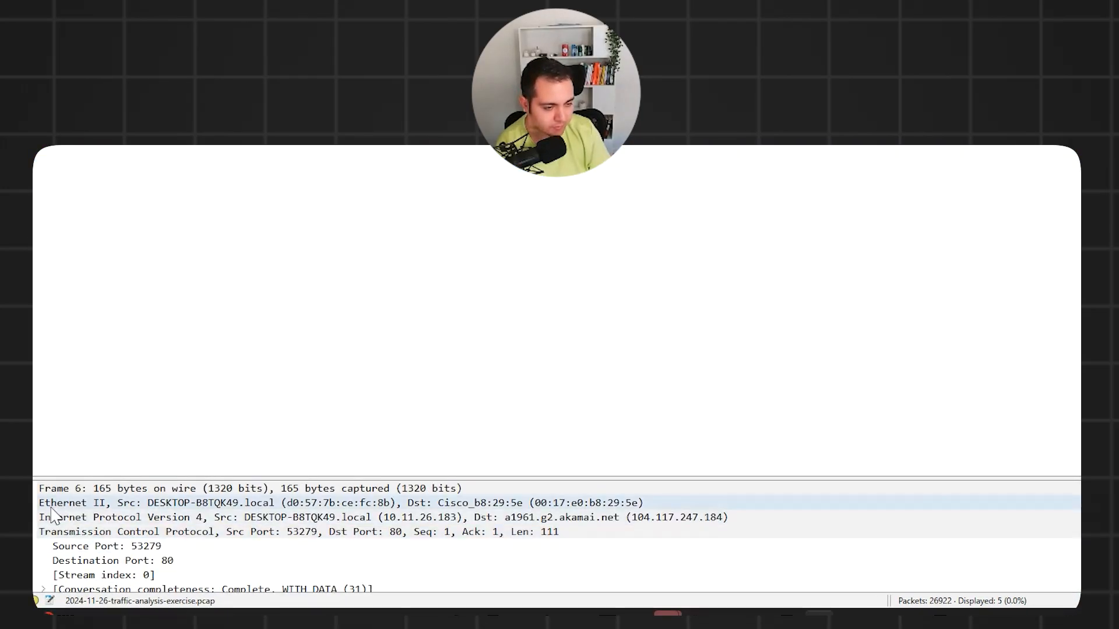
Collapse the Transmission Control Protocol details, expand Hypertext Transfer Protocol and examine the GET /connecttest.txt request and its host.
left_click(34, 533)
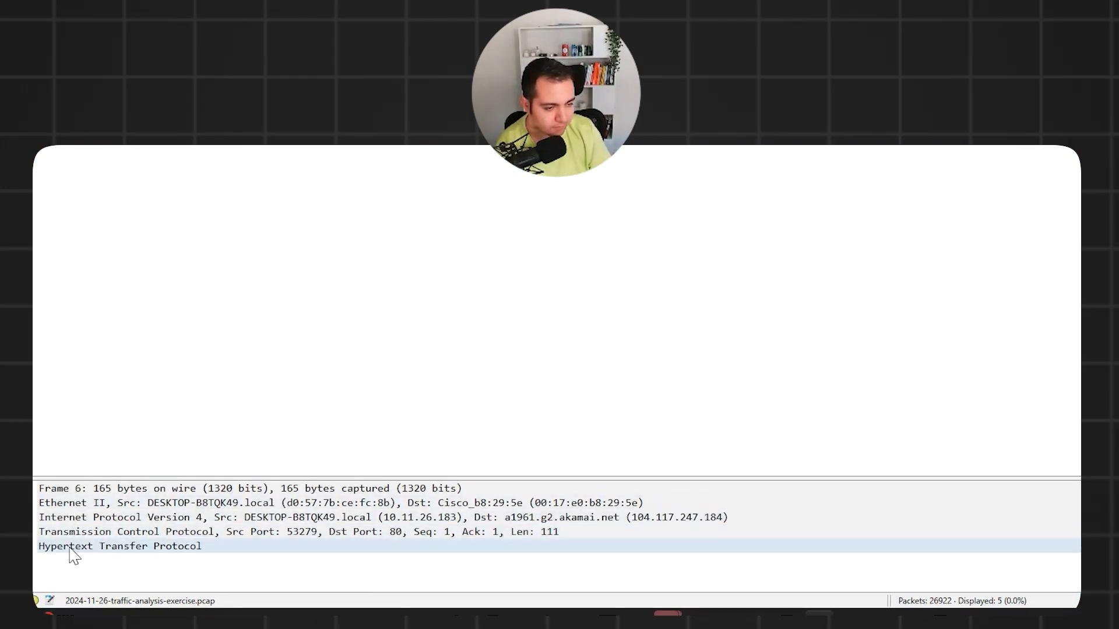
left_click(156, 549)
left_click(34, 546)
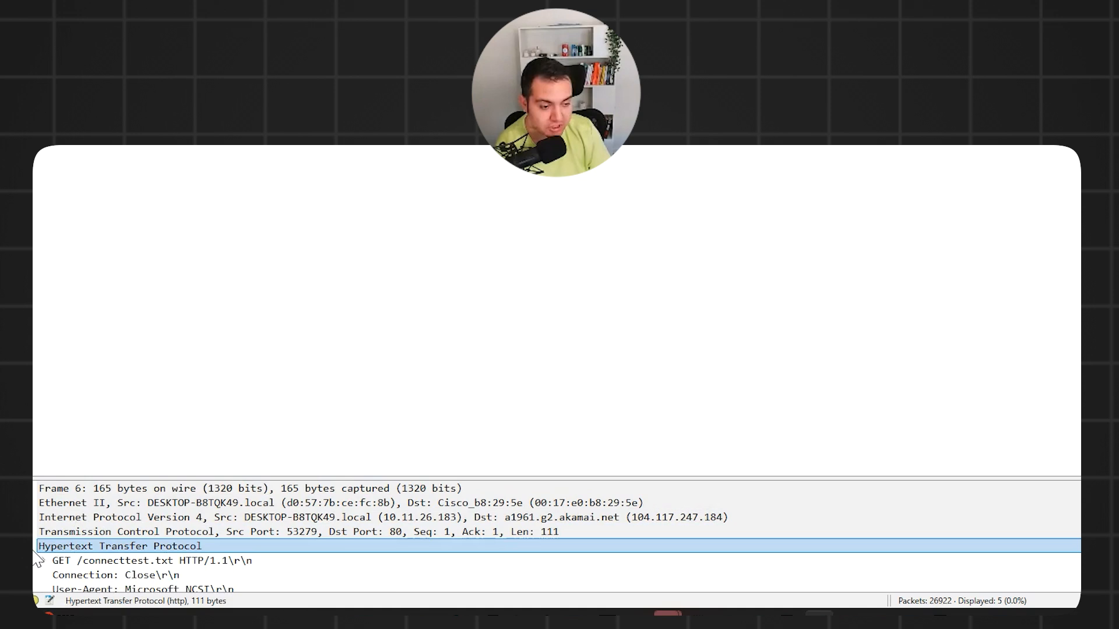
left_click(123, 561)
scroll(123, 562, "down", 1)
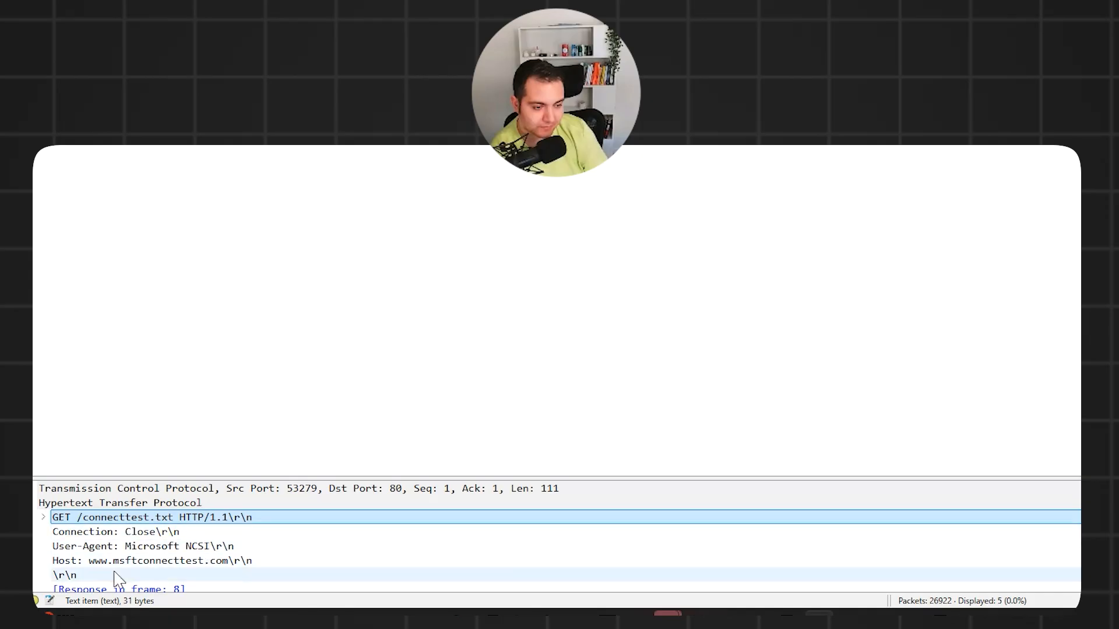
scroll(175, 533, "down", 1)
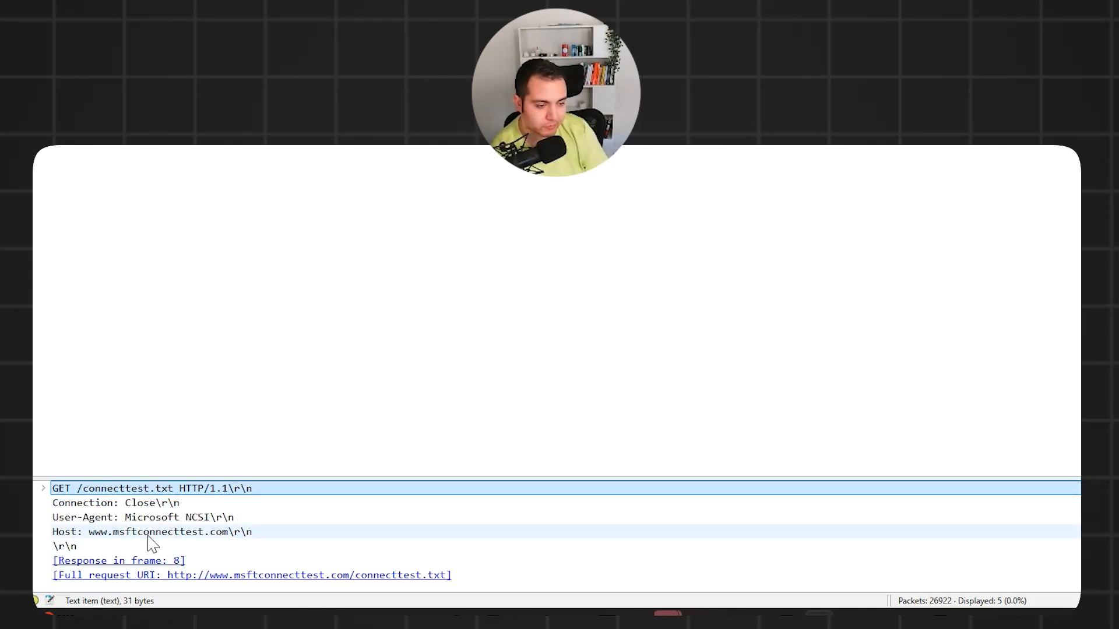
scroll(115, 548, "up", 1)
scroll(115, 545, "down", 1)
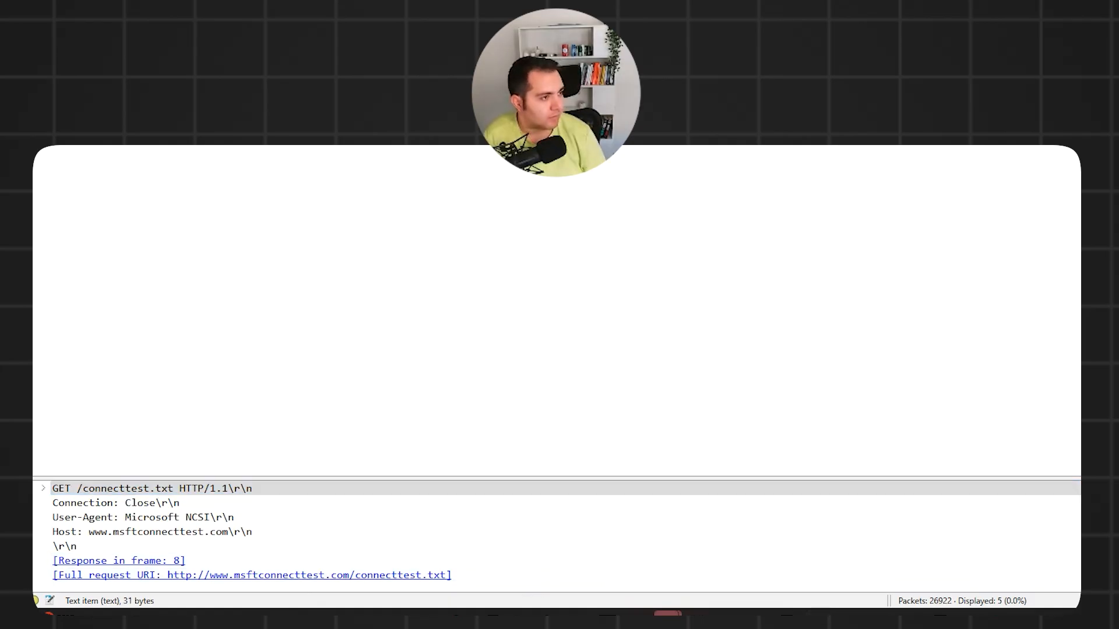
Bring up the alerts image, move it clear of the display filter, and remove the destination IP address from the filter.
left_click(985, 610)
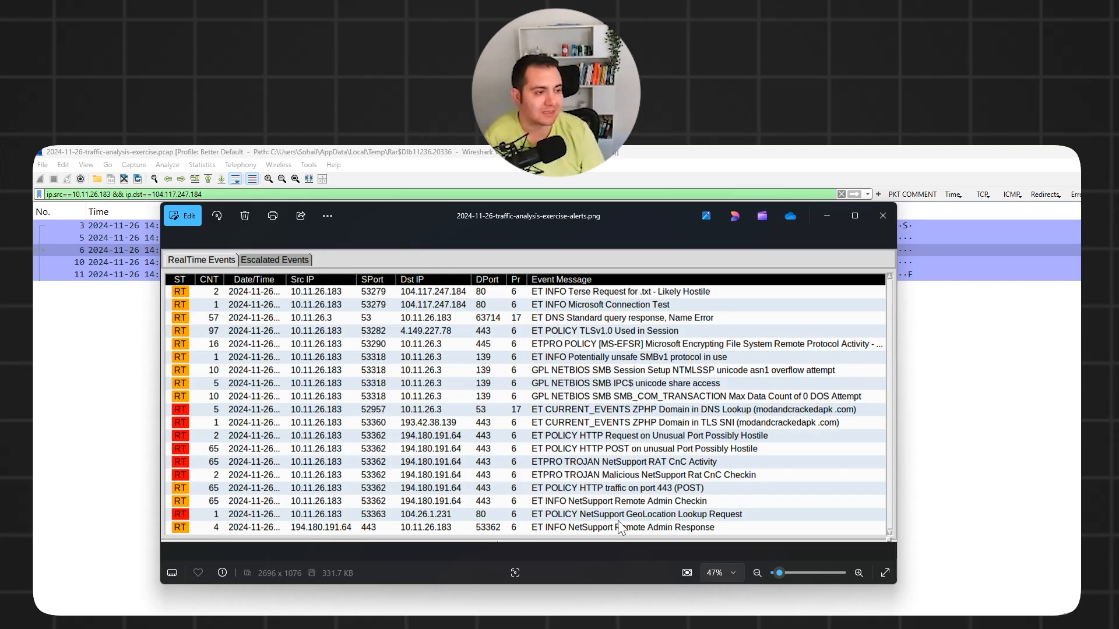
left_click_drag(555, 240, 673, 253)
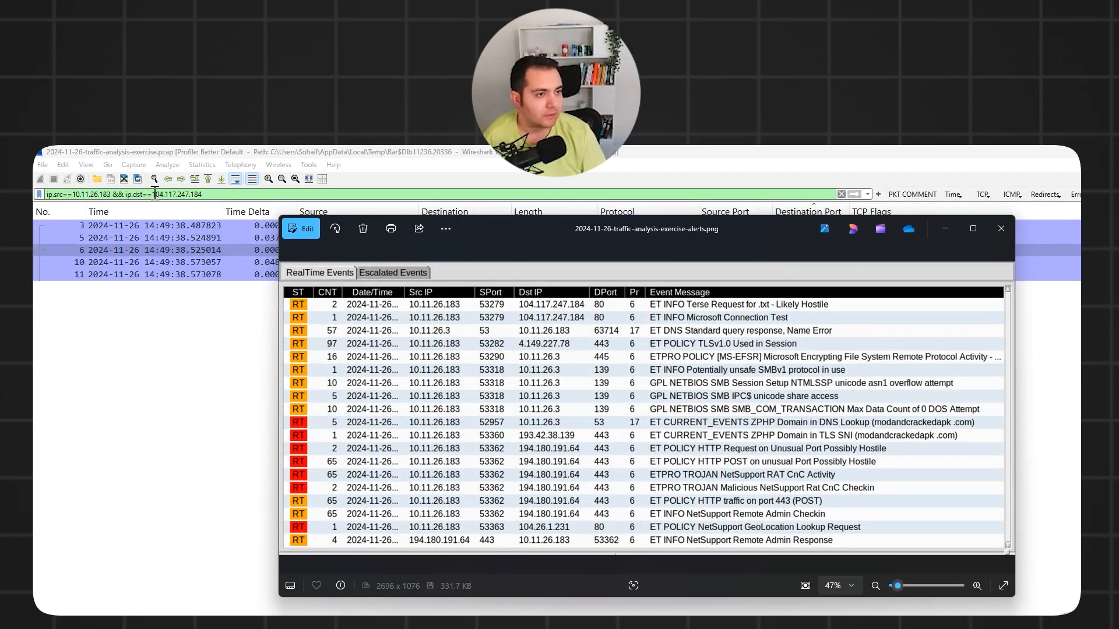
left_click_drag(154, 194, 260, 194)
key("BackSpace")
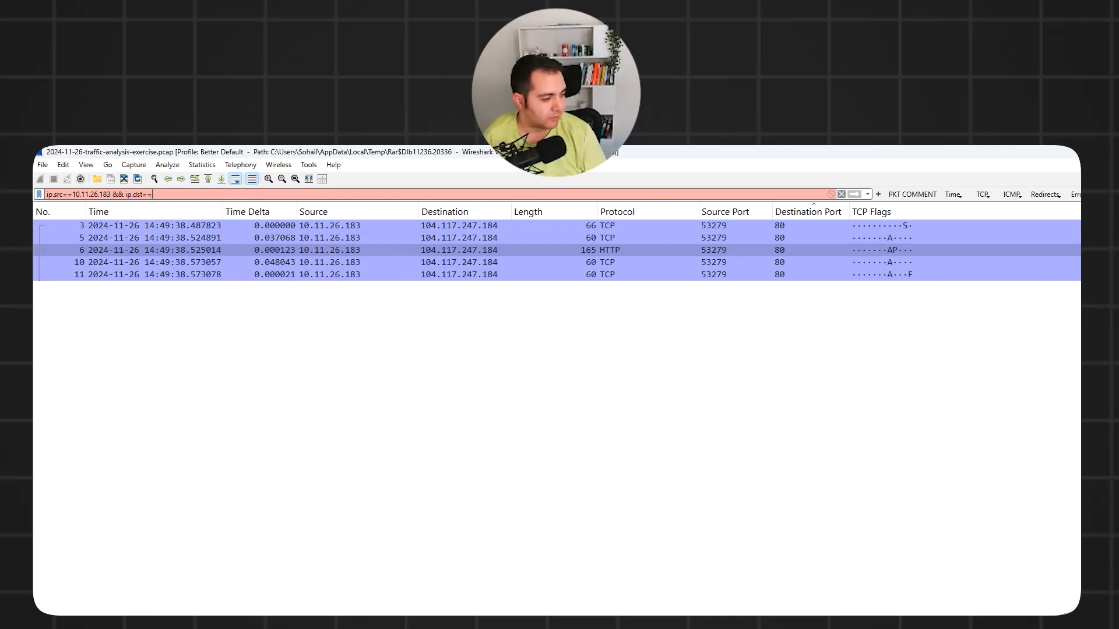
Copy 194.180.191.64 from the Notepad notes, apply it as the ip.dst value in the Wireshark filter and look through the matching packets.
key("alt+Tab")
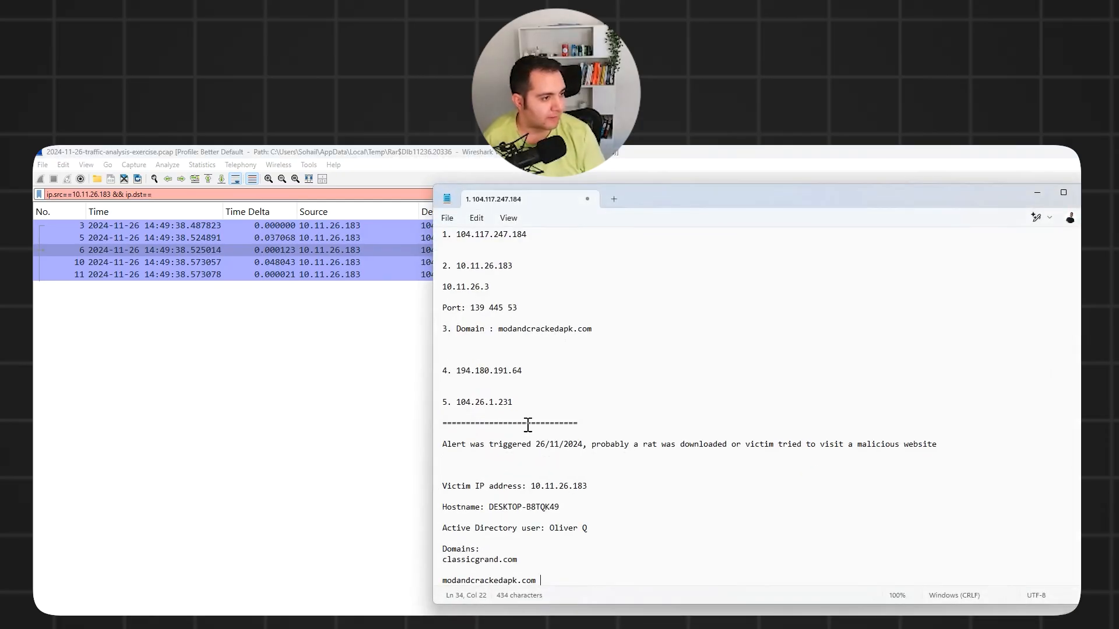
key("alt+Tab")
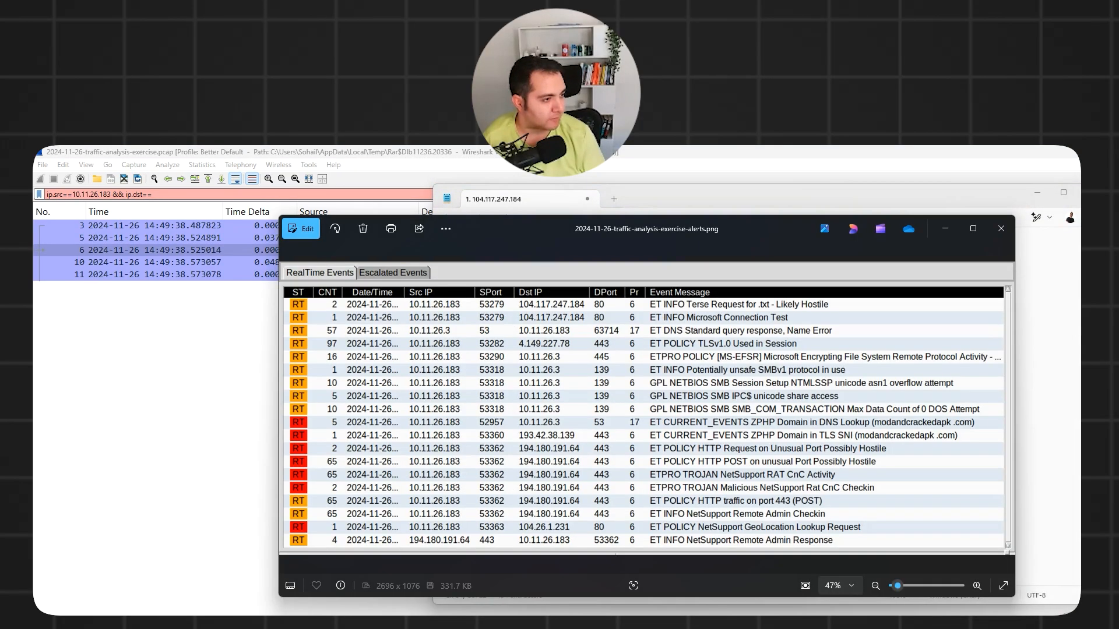
key("alt+Tab")
left_click_drag(457, 372, 577, 378)
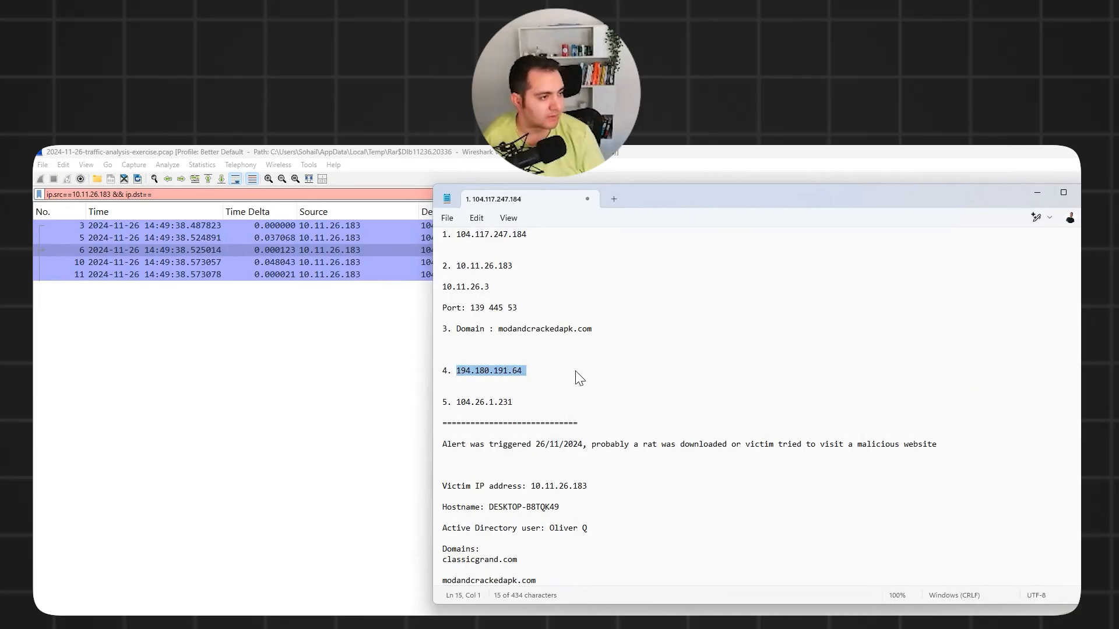
key("ctrl+c")
left_click(186, 197)
key("ctrl+v")
key("Return")
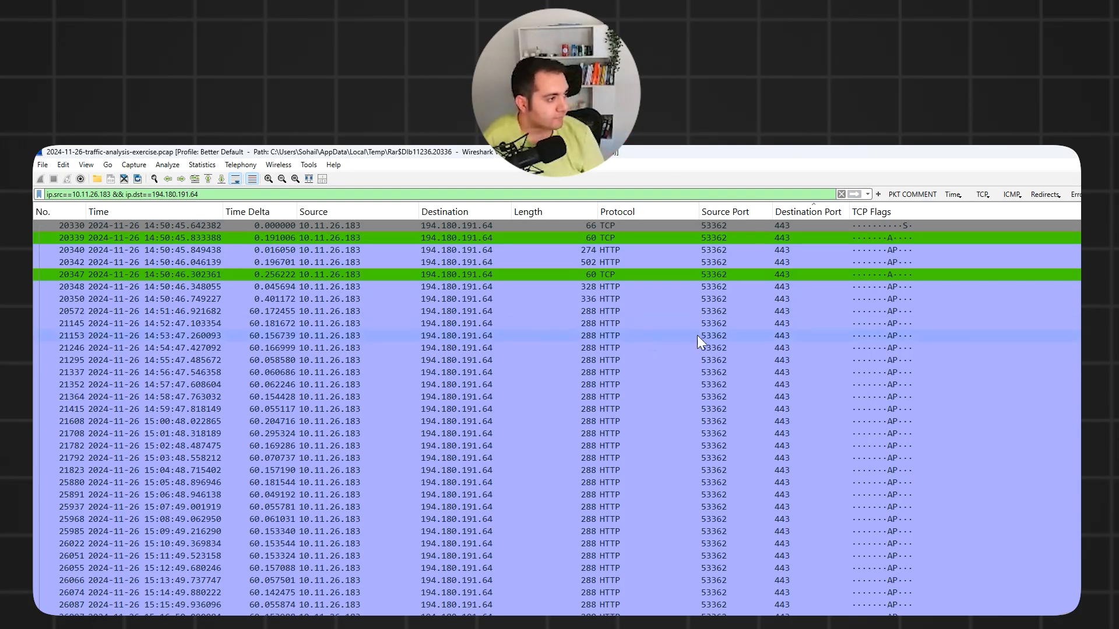
scroll(693, 354, "down", 6)
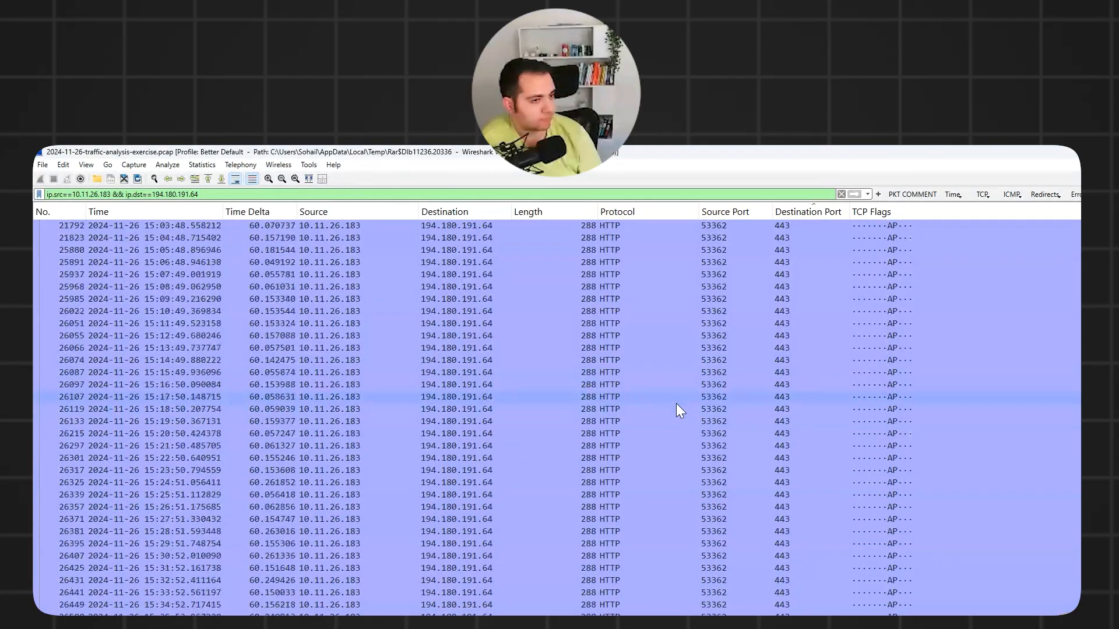
Select packet 20330 at the start of the filtered packets and show the Info column in the packet list.
scroll(677, 405, "up", 6)
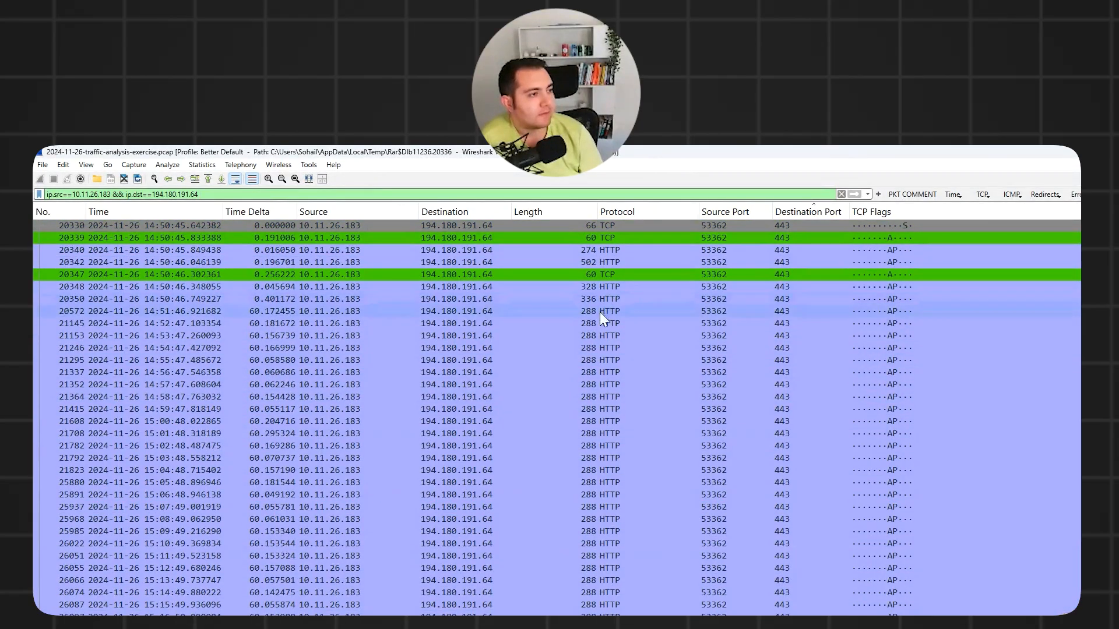
left_click(793, 227)
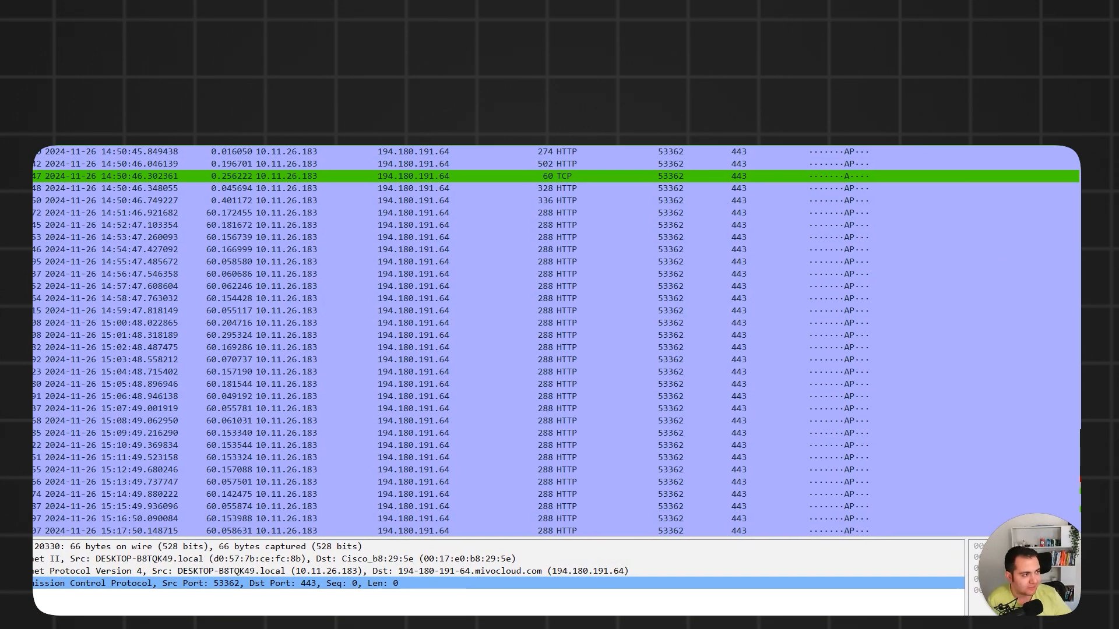
right_click(821, 141)
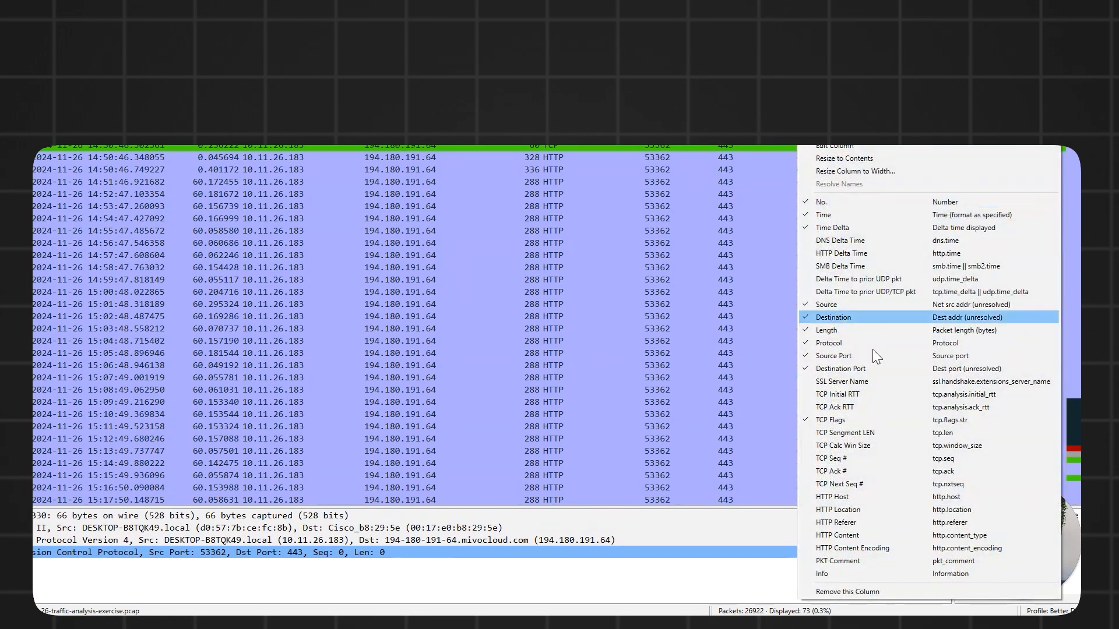
left_click(844, 573)
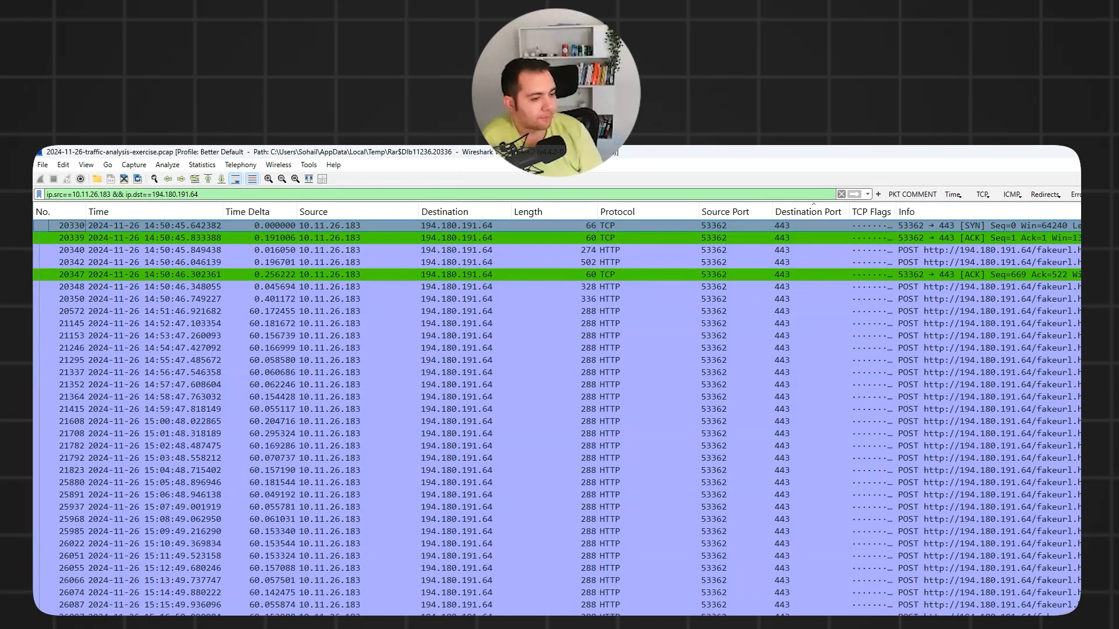
scroll(502, 366, "right", 10)
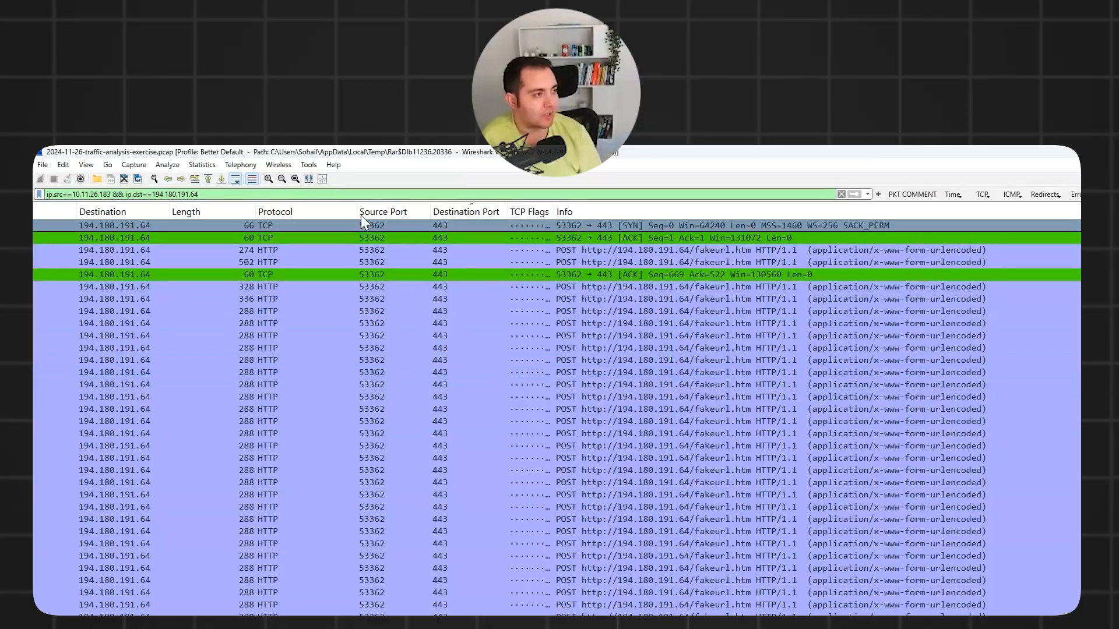
Select POST packet 21295, expand its POST fakeurl.htm request line and examine the HTTP headers, including the User-Agent.
left_click(703, 248)
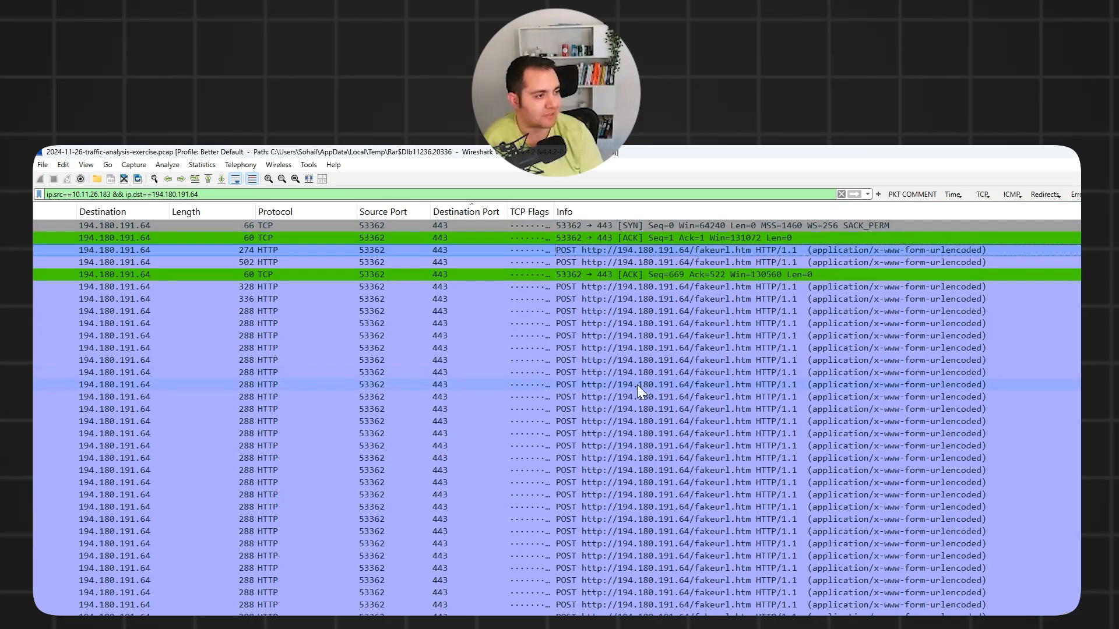
left_click(585, 362)
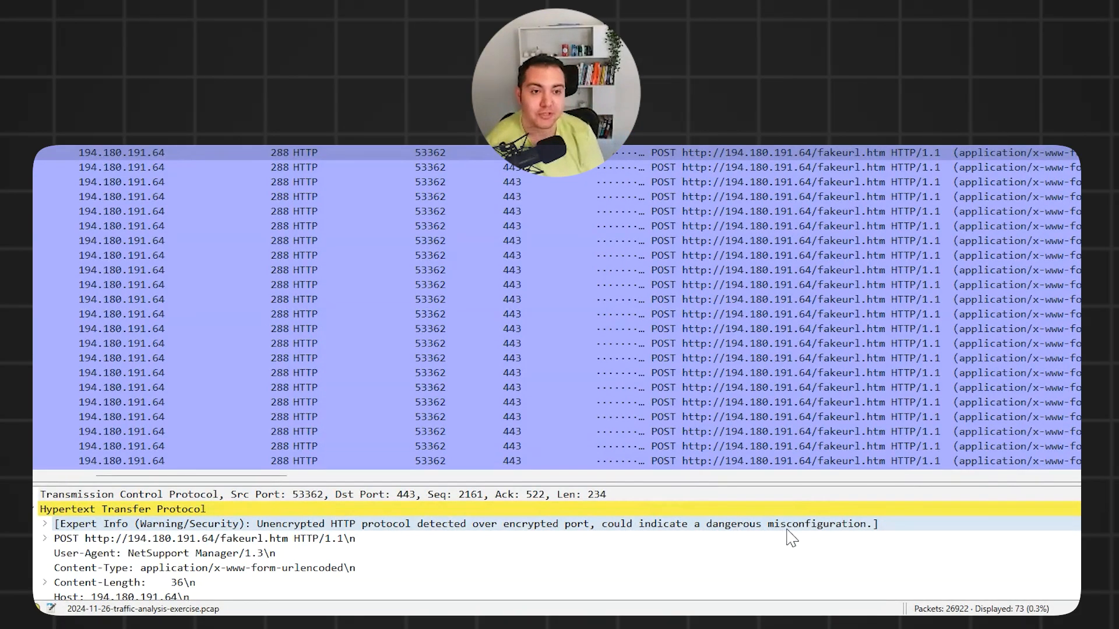
left_click(46, 539)
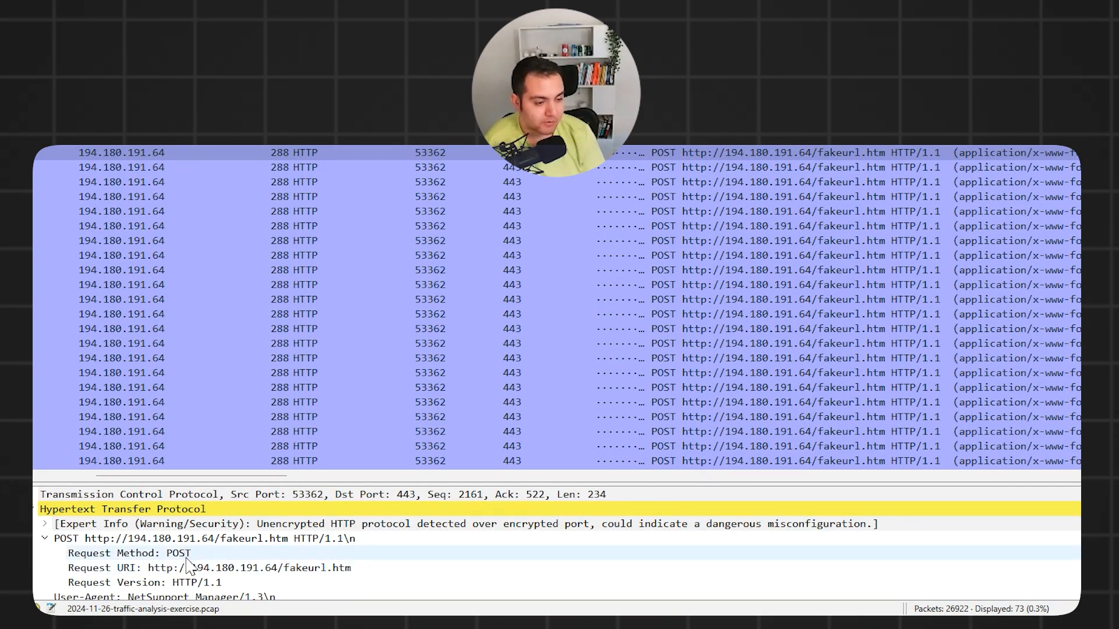
scroll(305, 573, "down", 1)
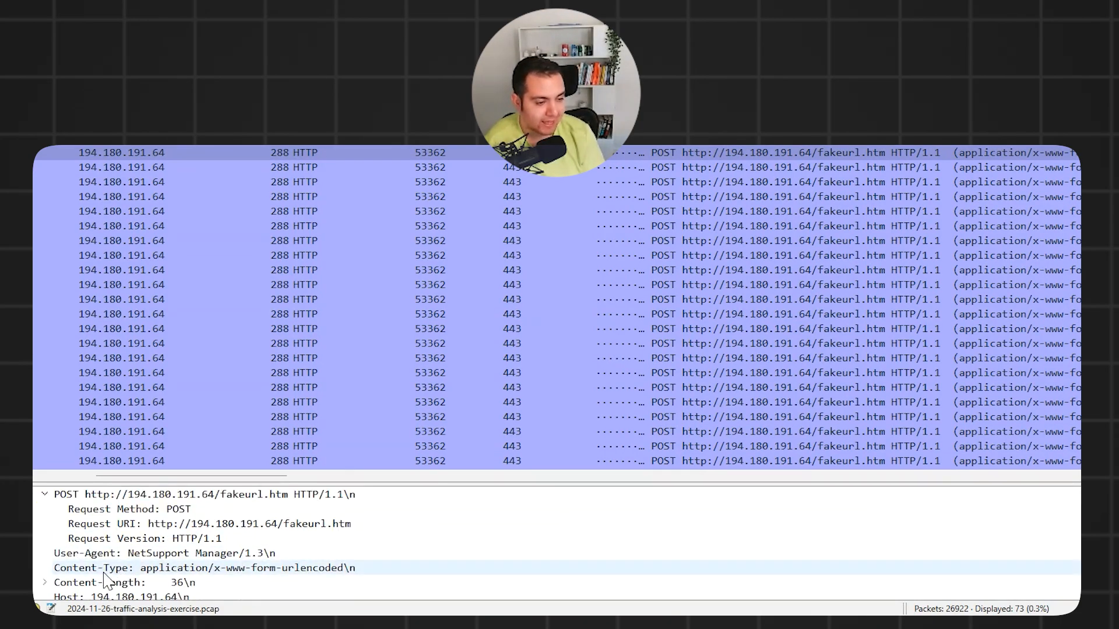
left_click(122, 556)
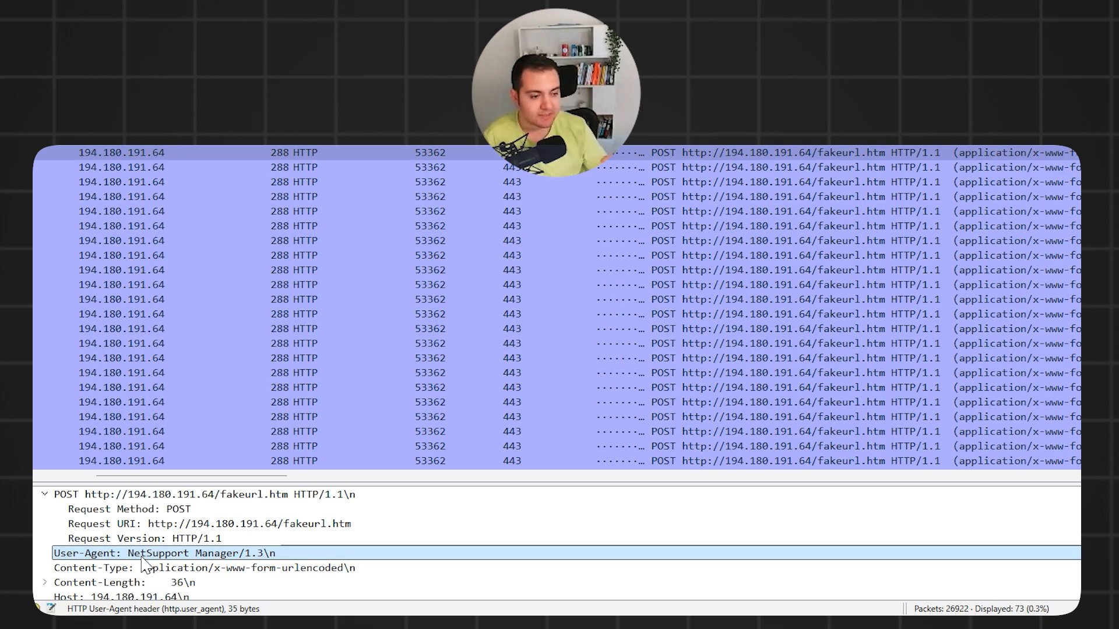
scroll(145, 562, "down", 2)
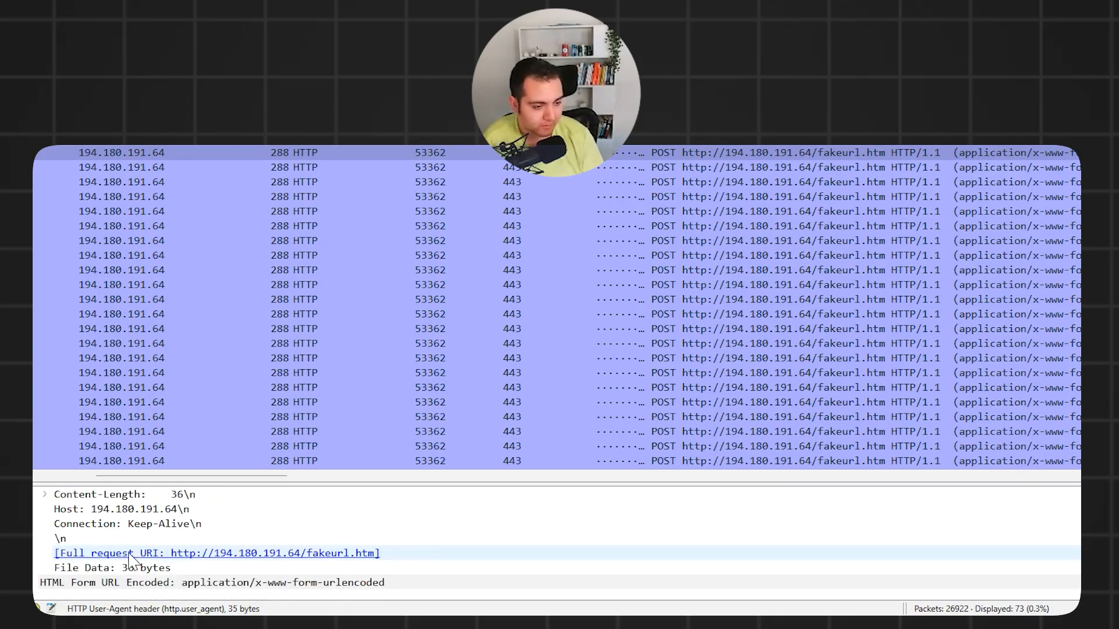
Expand the packet's HTML Form URL Encoded section and its CMD form item, and inspect the key and value.
left_click(35, 583)
left_click(35, 588)
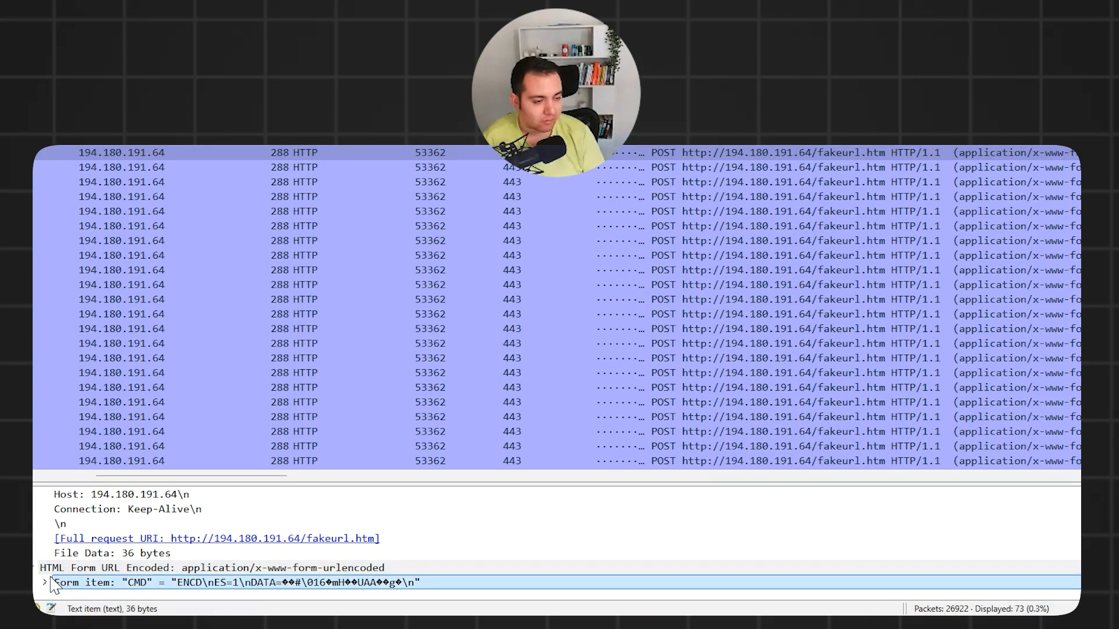
left_click(46, 583)
scroll(48, 590, "down", 1)
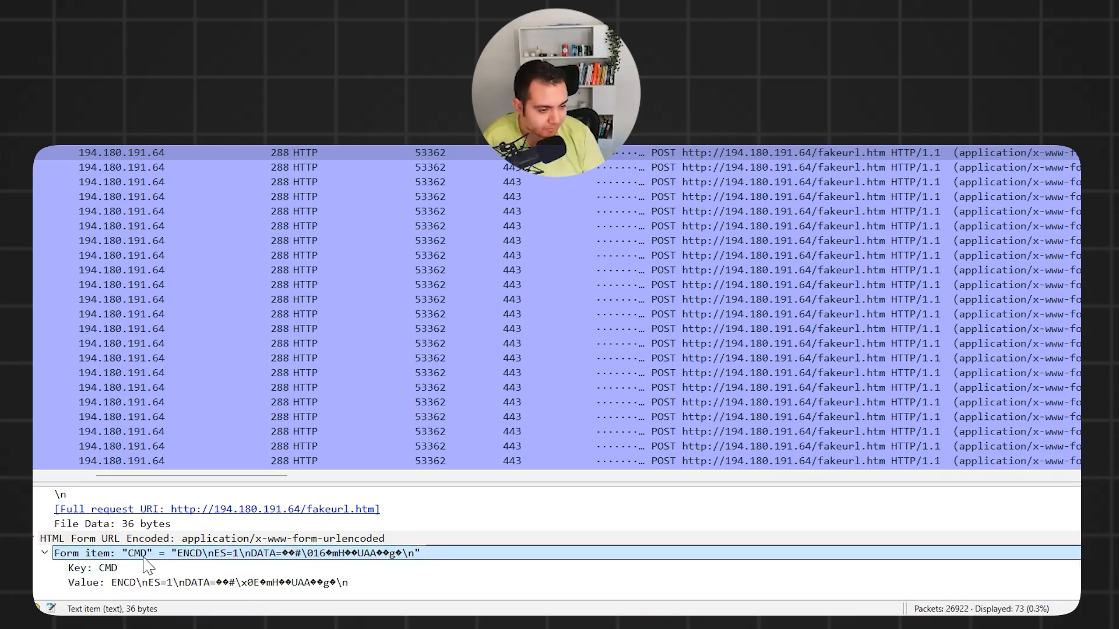
left_click(145, 569)
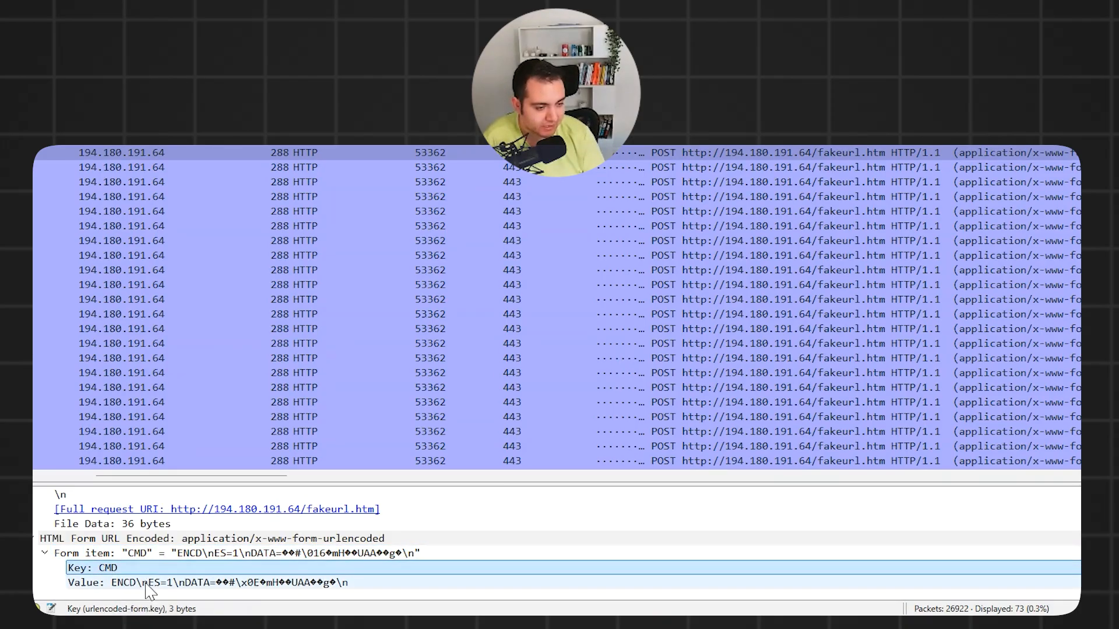
left_click(147, 582)
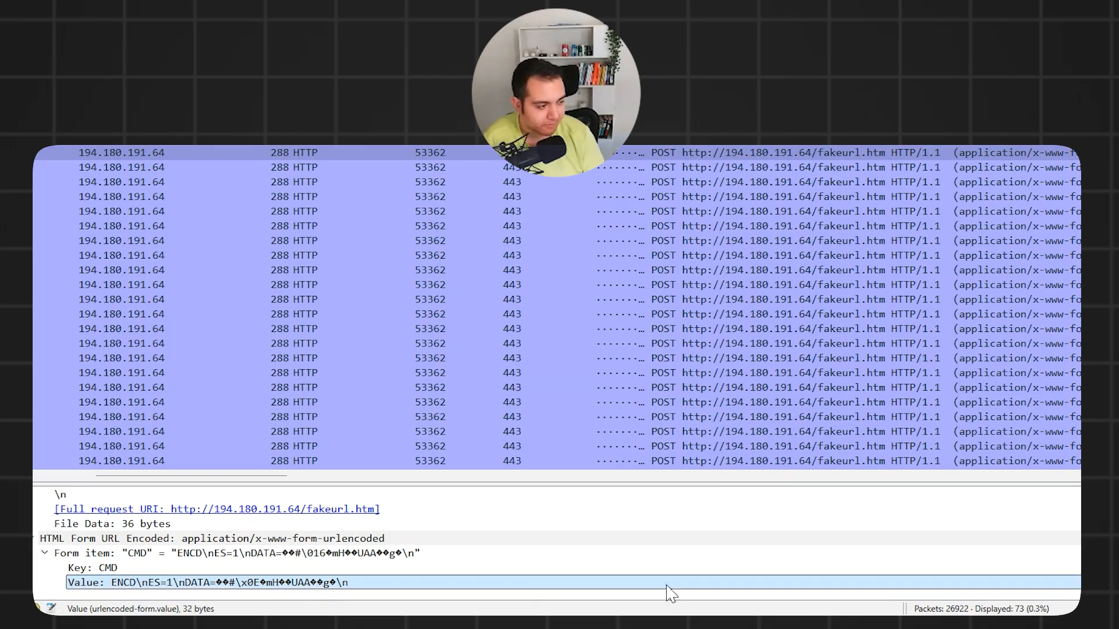
In the Notepad notes, add "sending traffic over http on 443 port number, which is weird." below the domains.
left_click(726, 623)
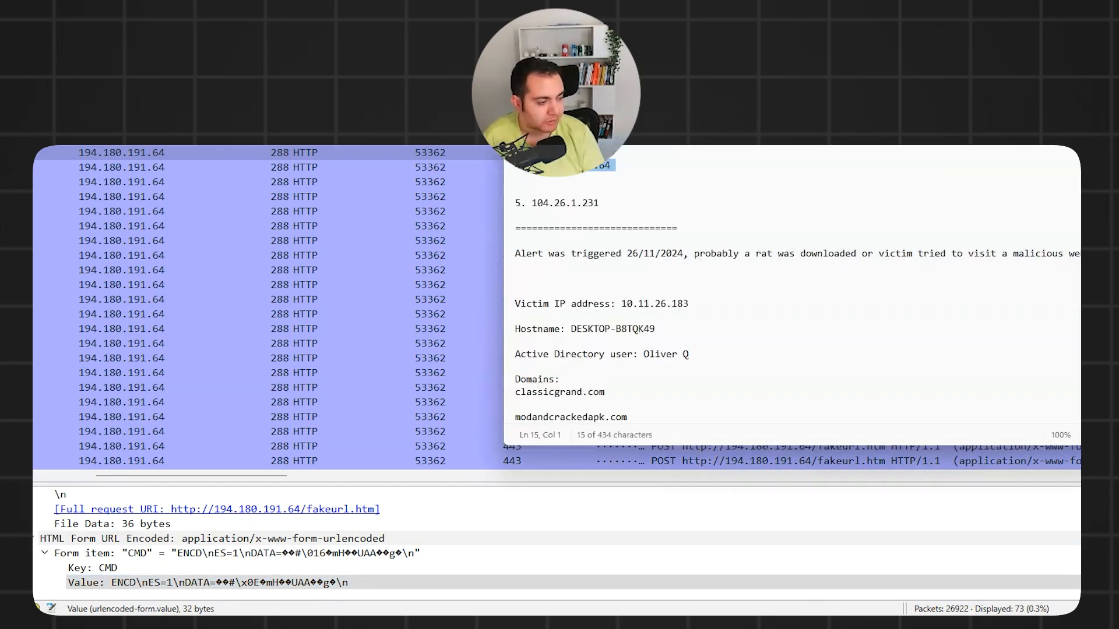
scroll(694, 368, "down", 2)
left_click(715, 400)
key("Return")
key("Return")
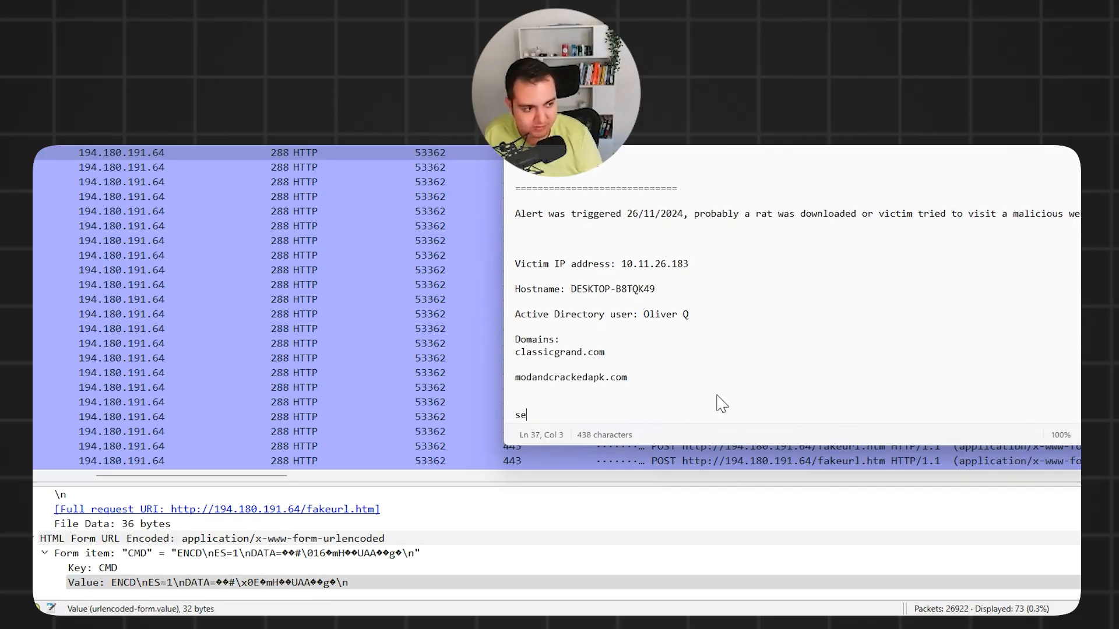
type("sending")
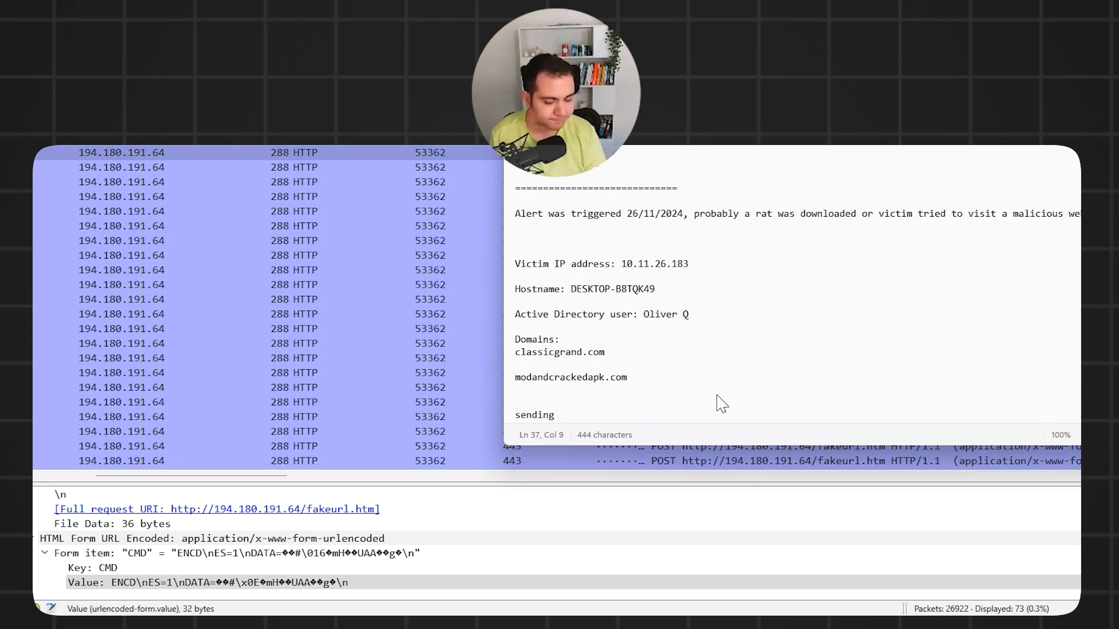
type(" tra")
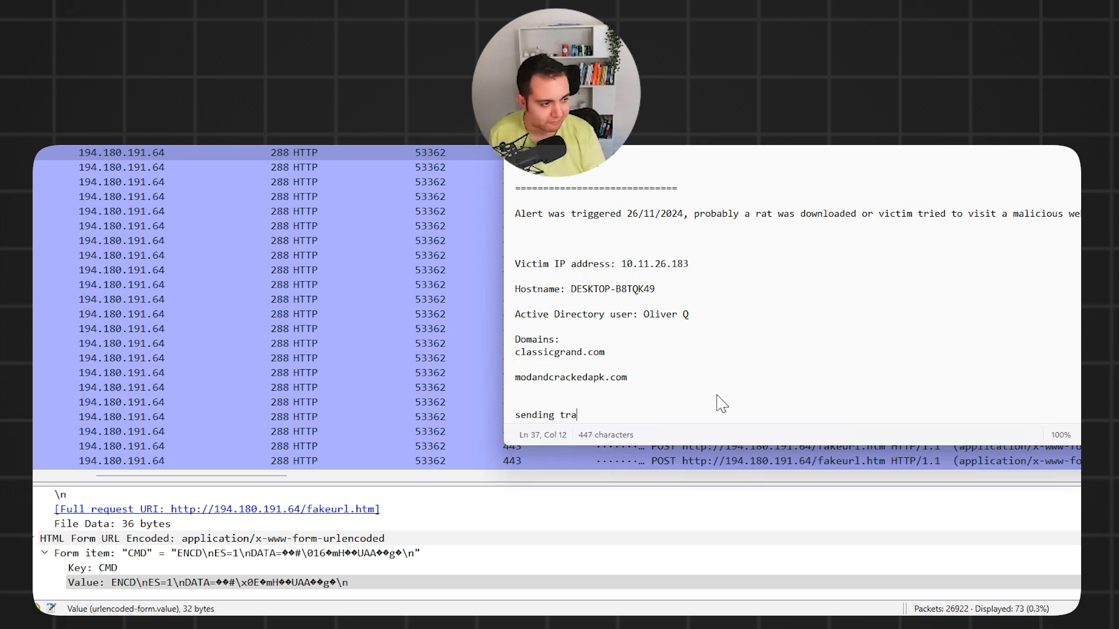
type("ffic over")
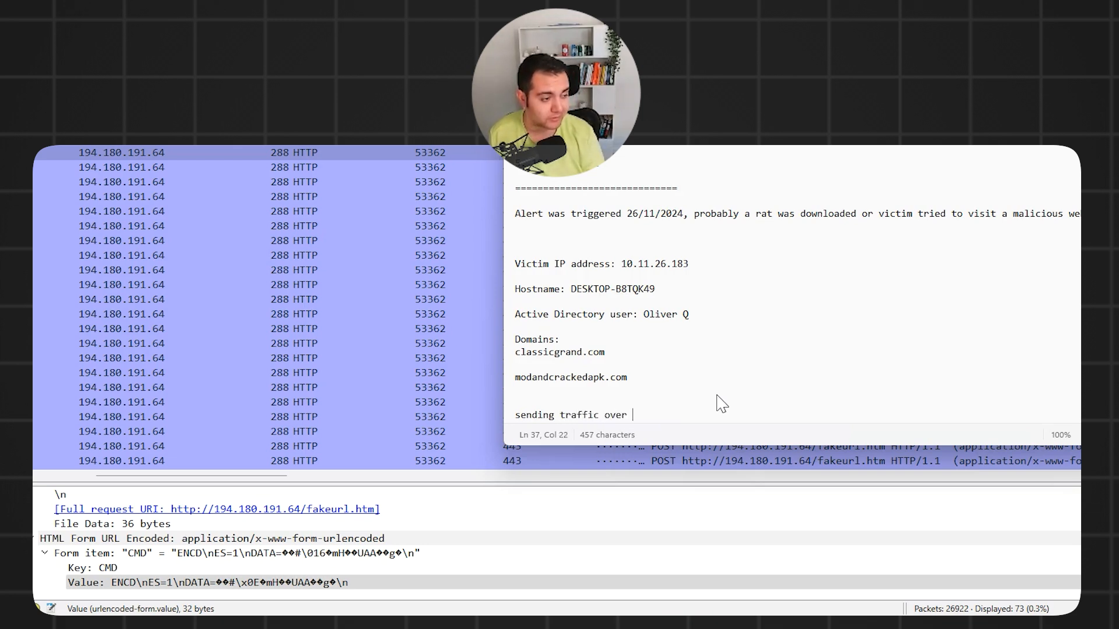
key("BackSpace")
key("BackSpace")
key("BackSpace")
key("BackSpace")
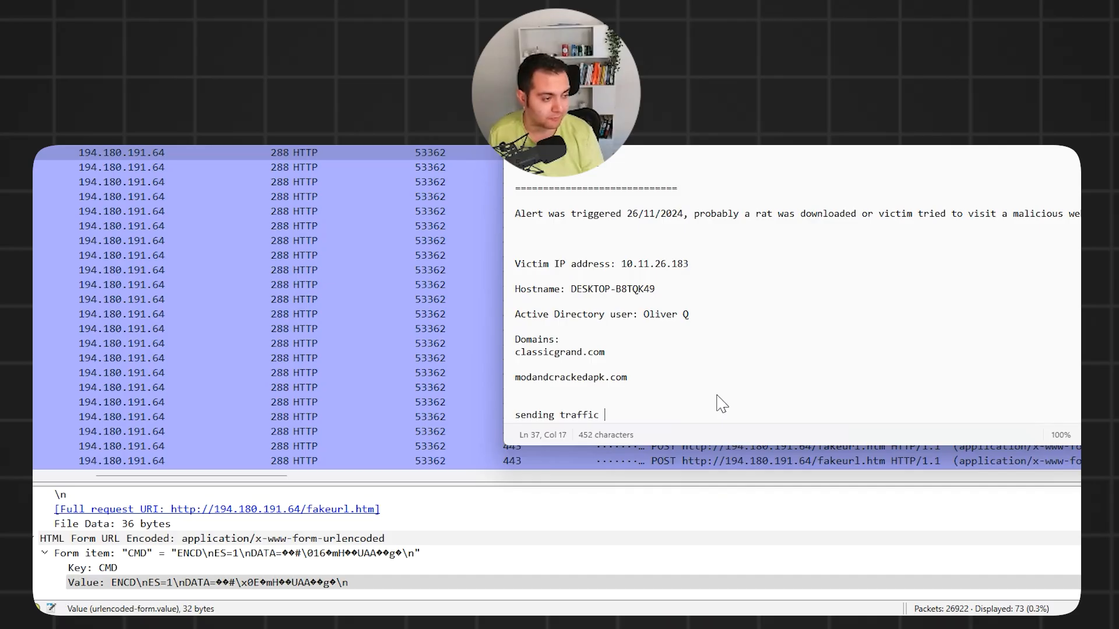
type("ver")
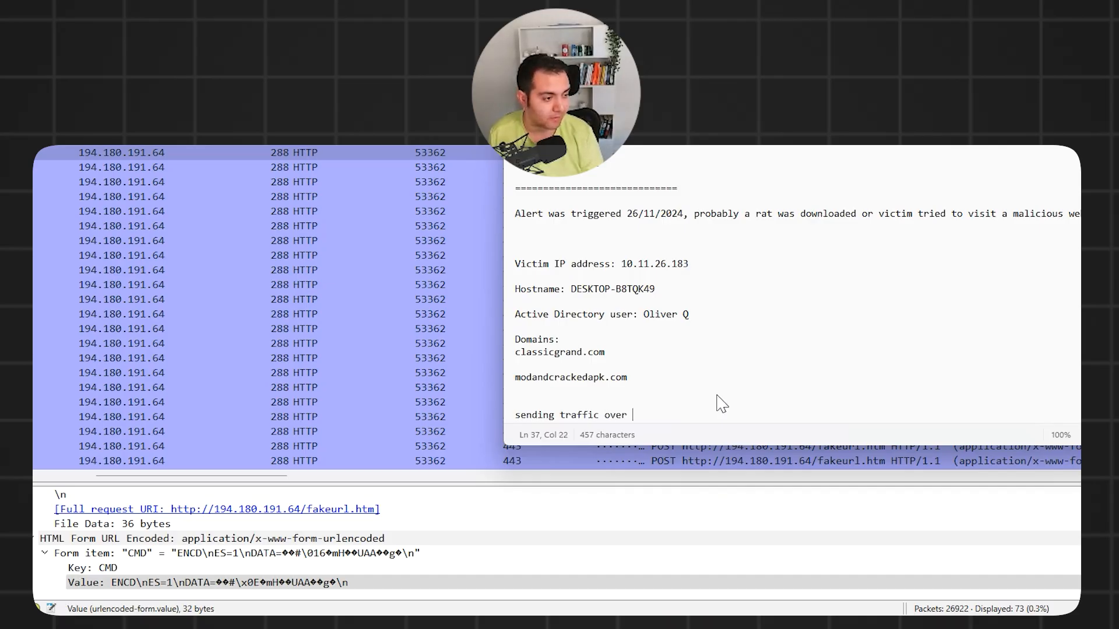
type(" http on ")
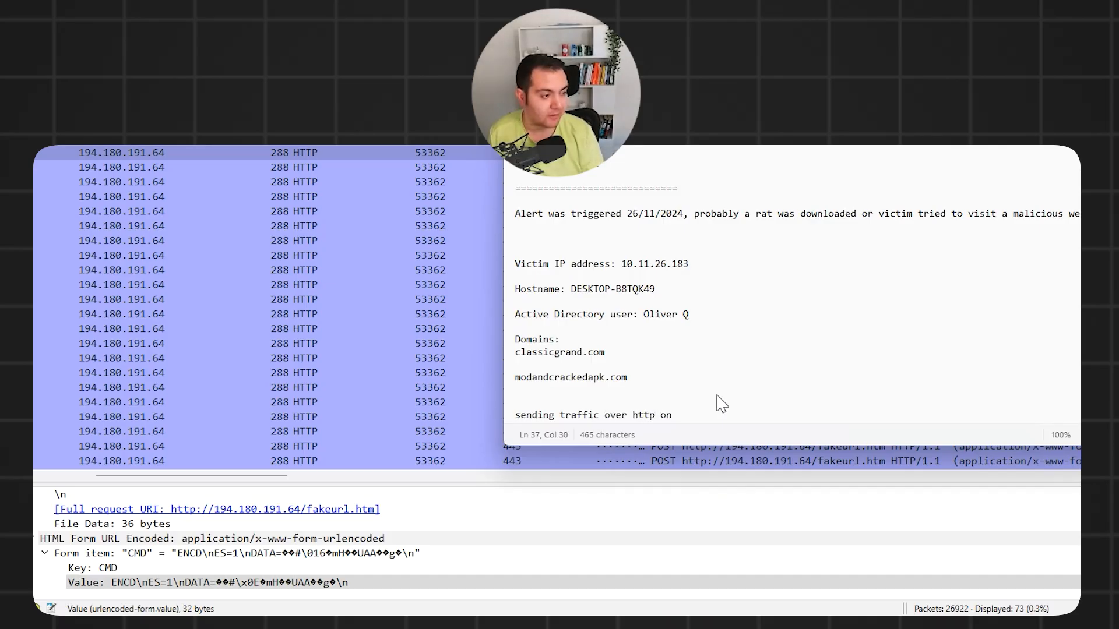
type("443 [p")
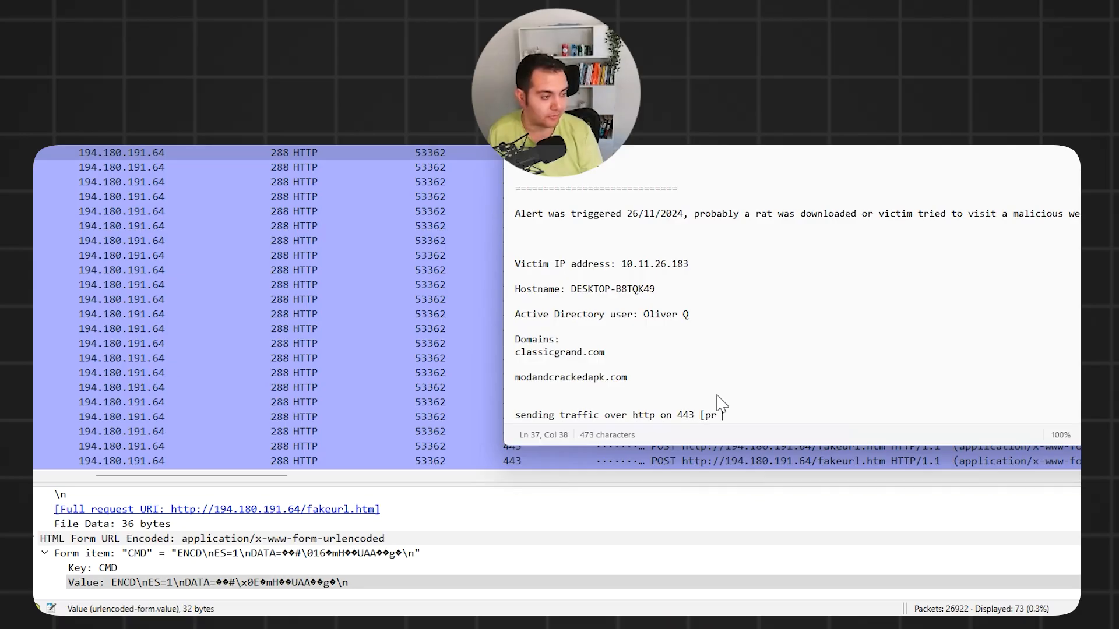
key("BackSpace")
key("BackSpace")
key("BackSpace")
type("[pr")
key("BackSpace")
key("BackSpace")
key("BackSpace")
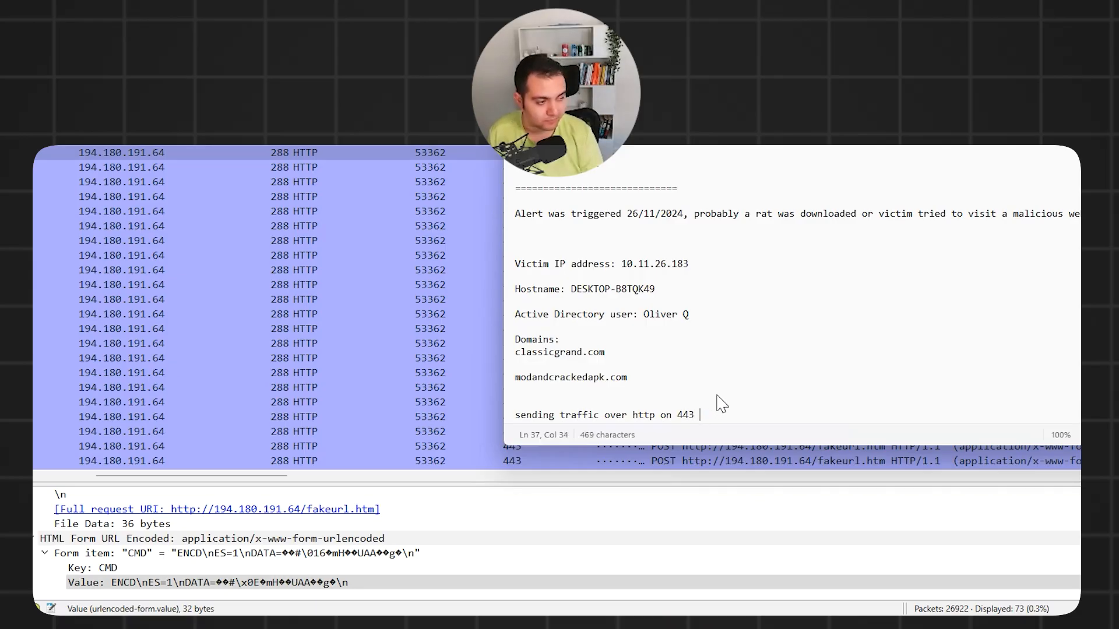
type("port numbe")
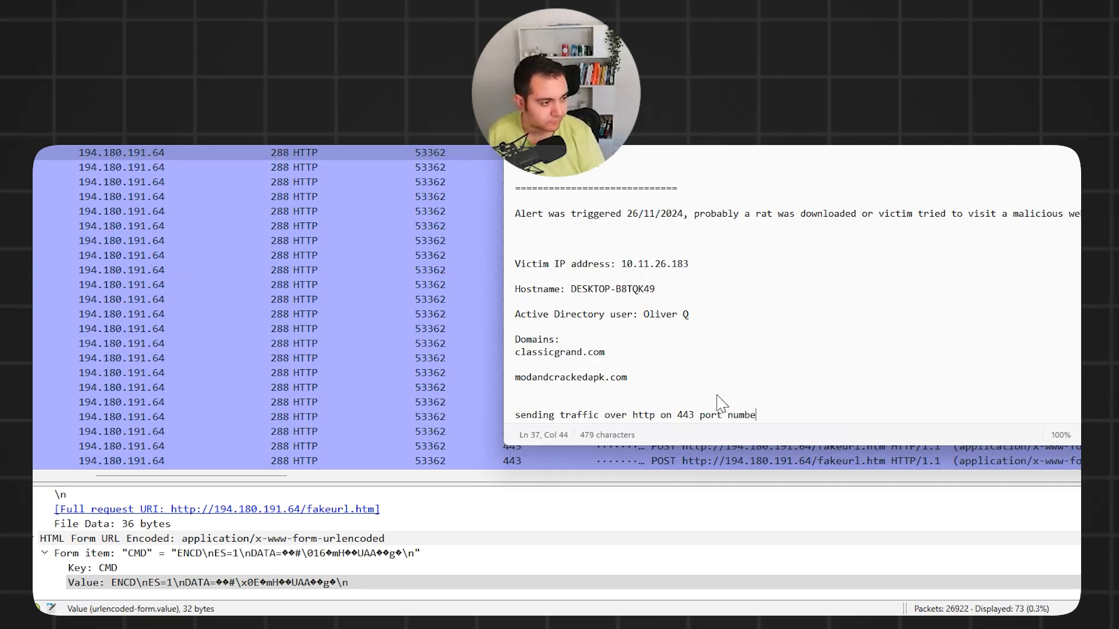
type("r, which is ")
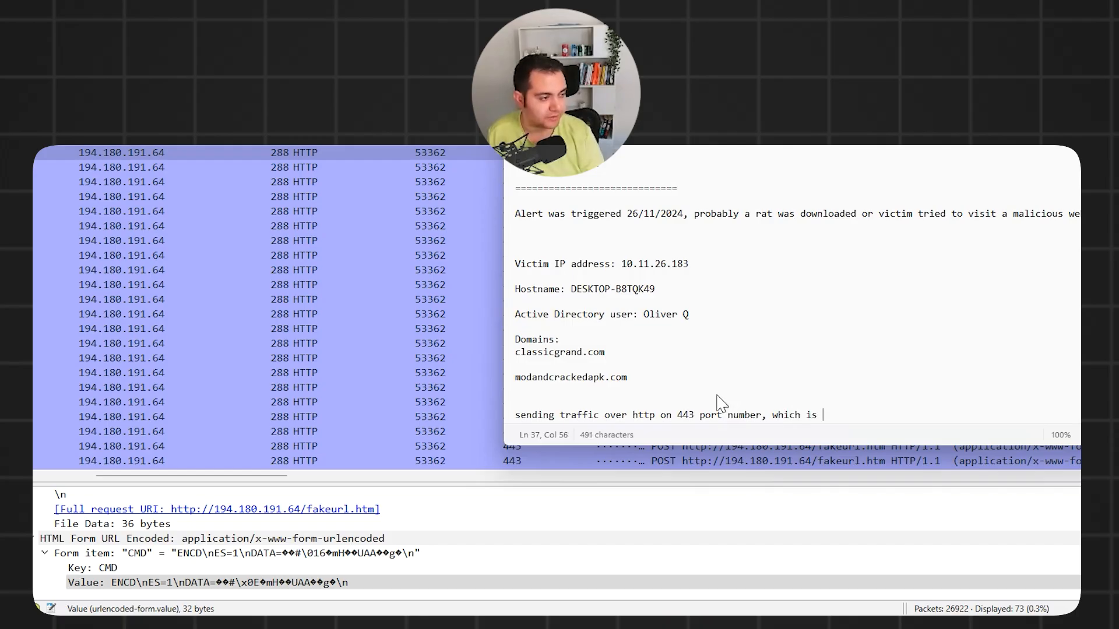
type("weird.")
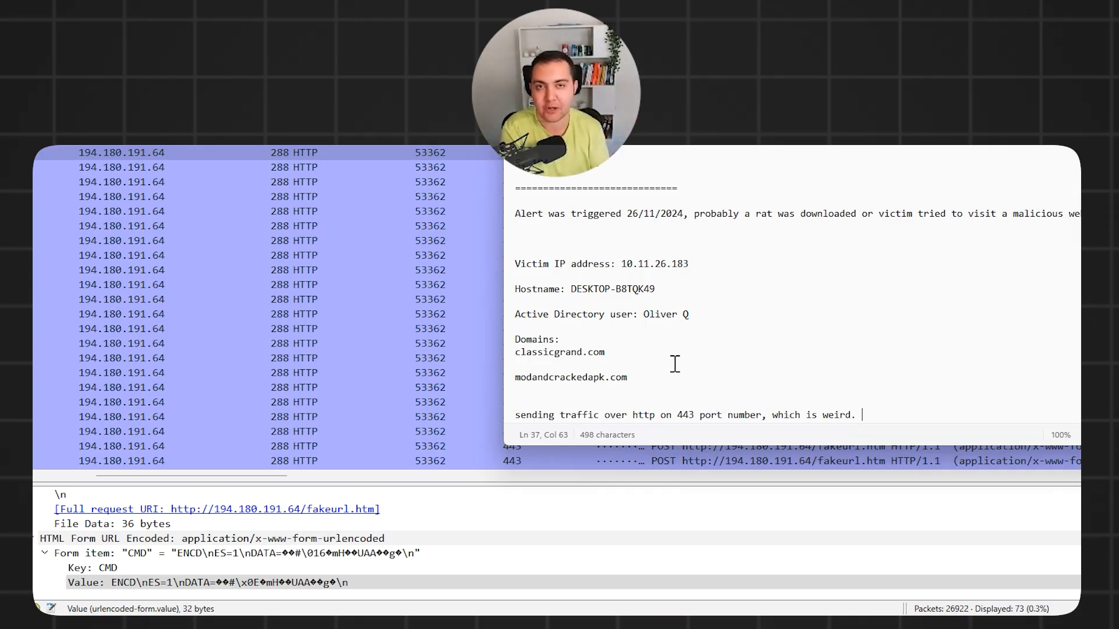
scroll(675, 364, "down", 1)
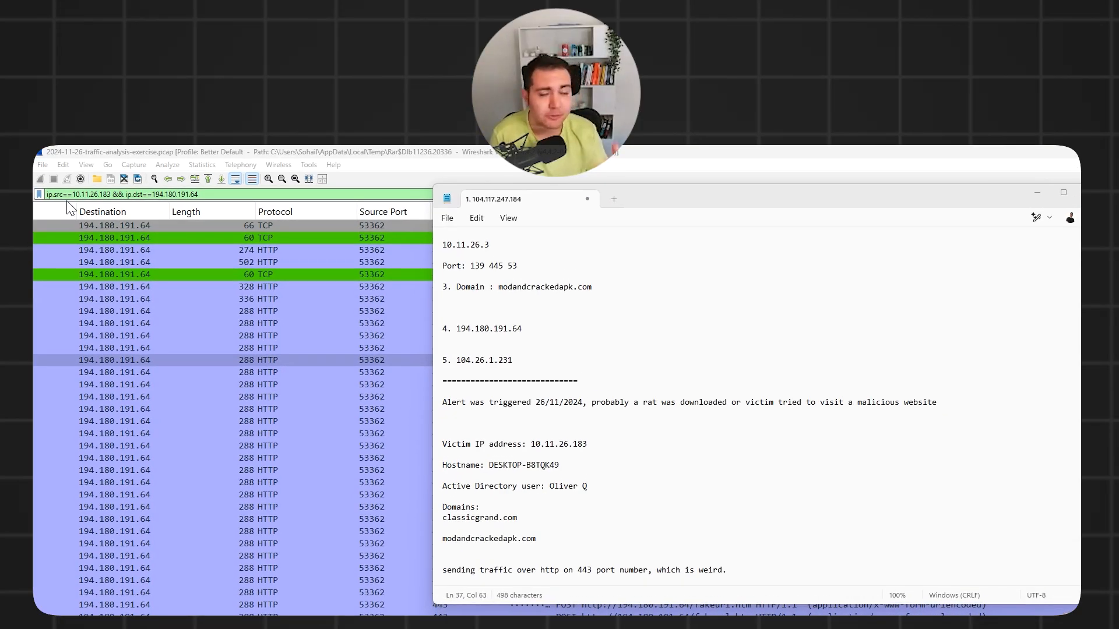
Return to the Wireshark display filter, and look through the Wireshark Filter reference notes for filter examples, operators and network-issue checks.
left_click(110, 199)
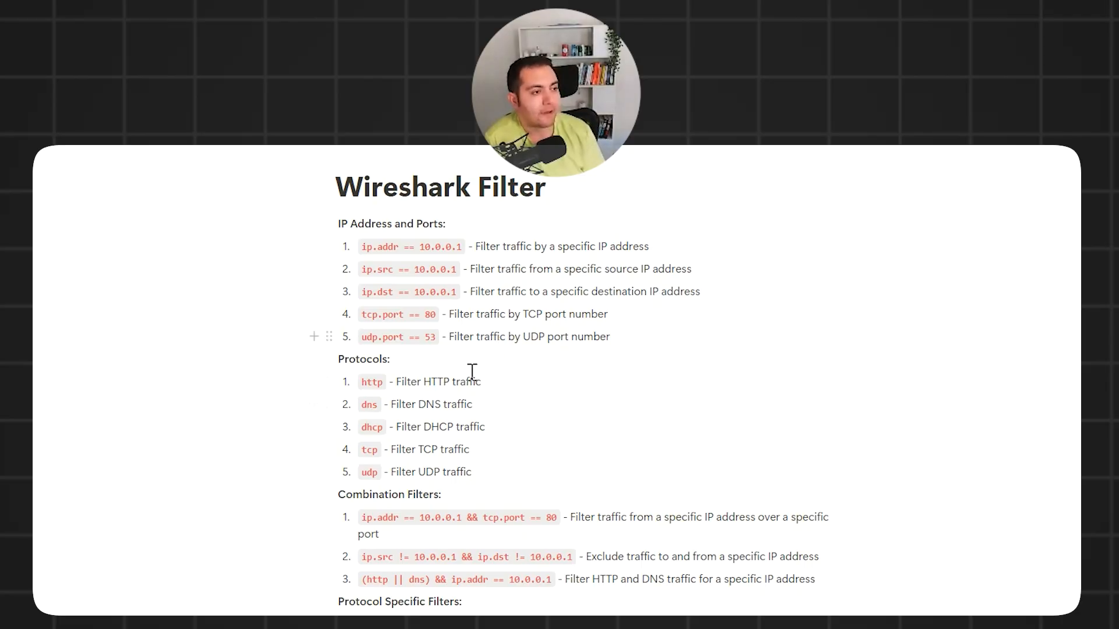
scroll(472, 371, "down", 20)
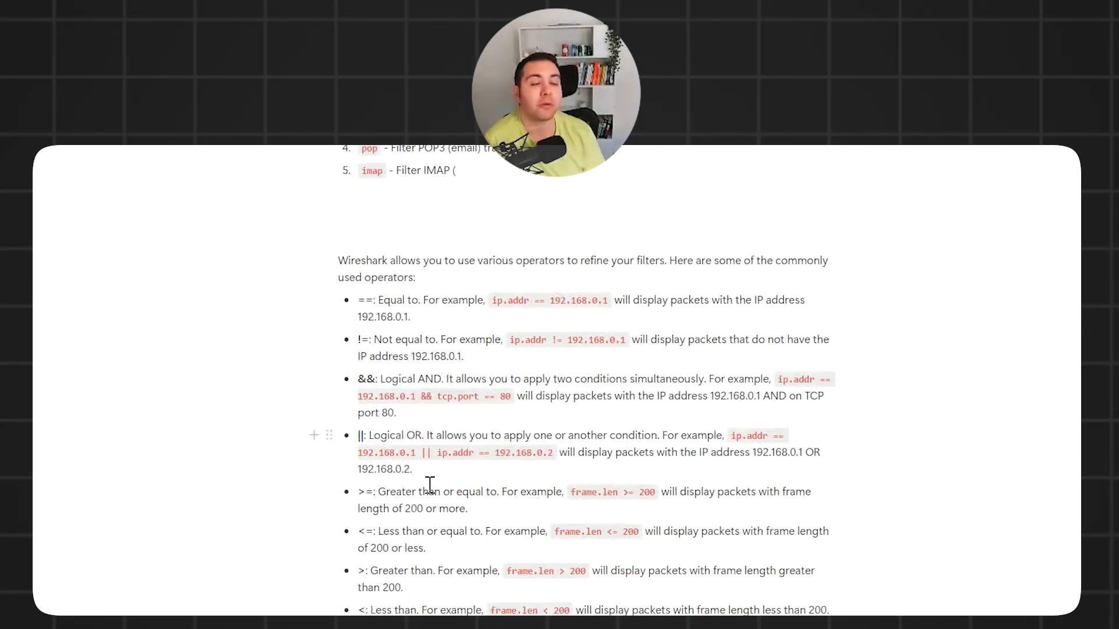
scroll(459, 508, "down", 20)
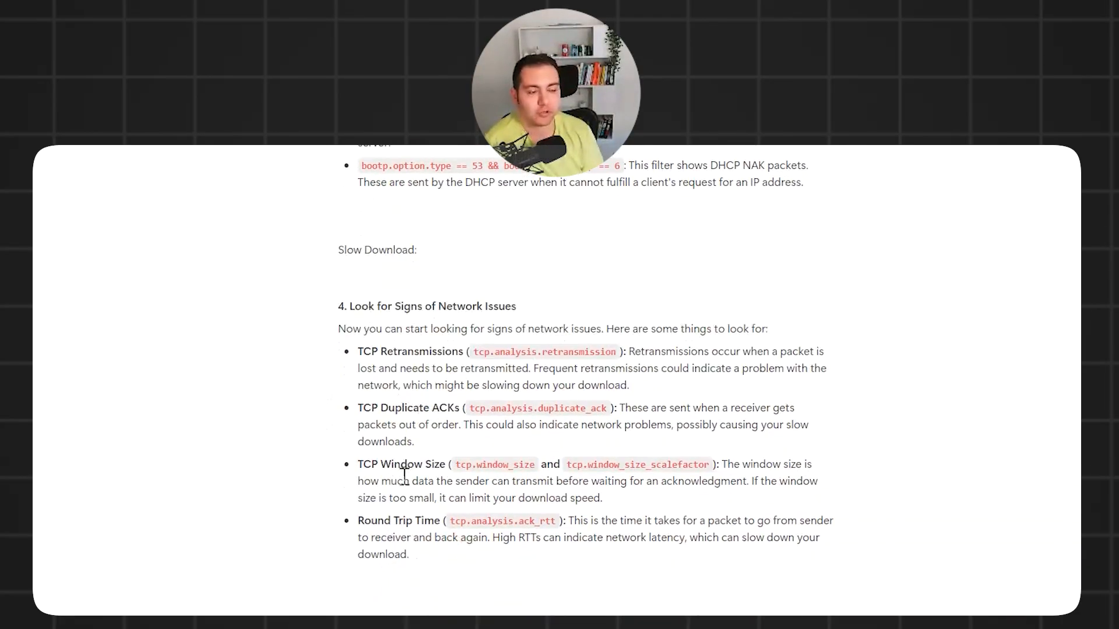
scroll(932, 554, "up", 15)
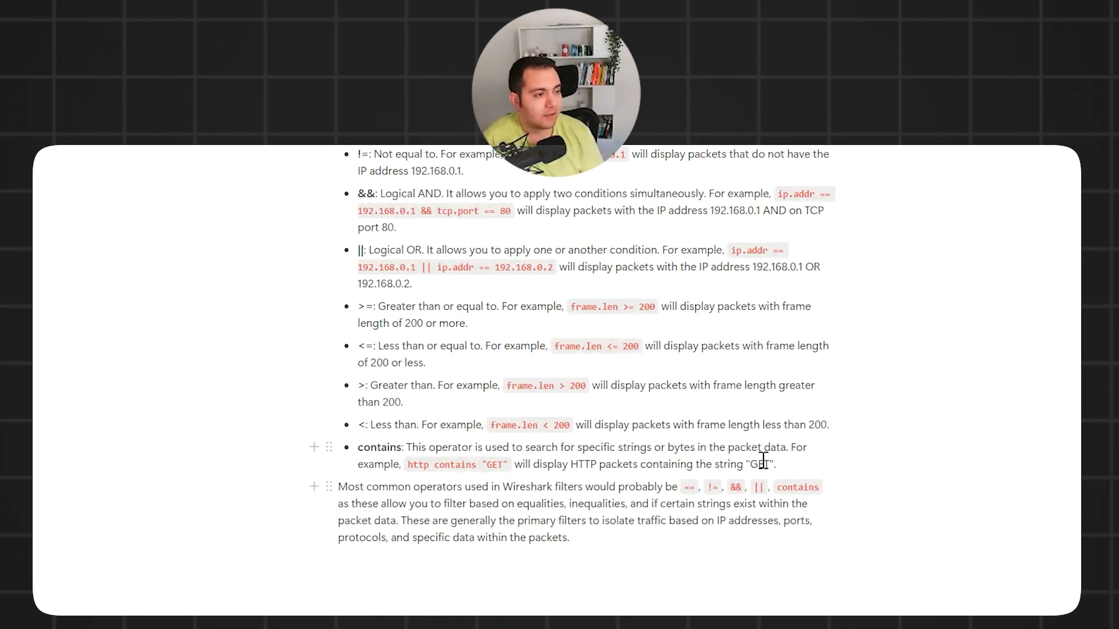
scroll(763, 461, "up", 8)
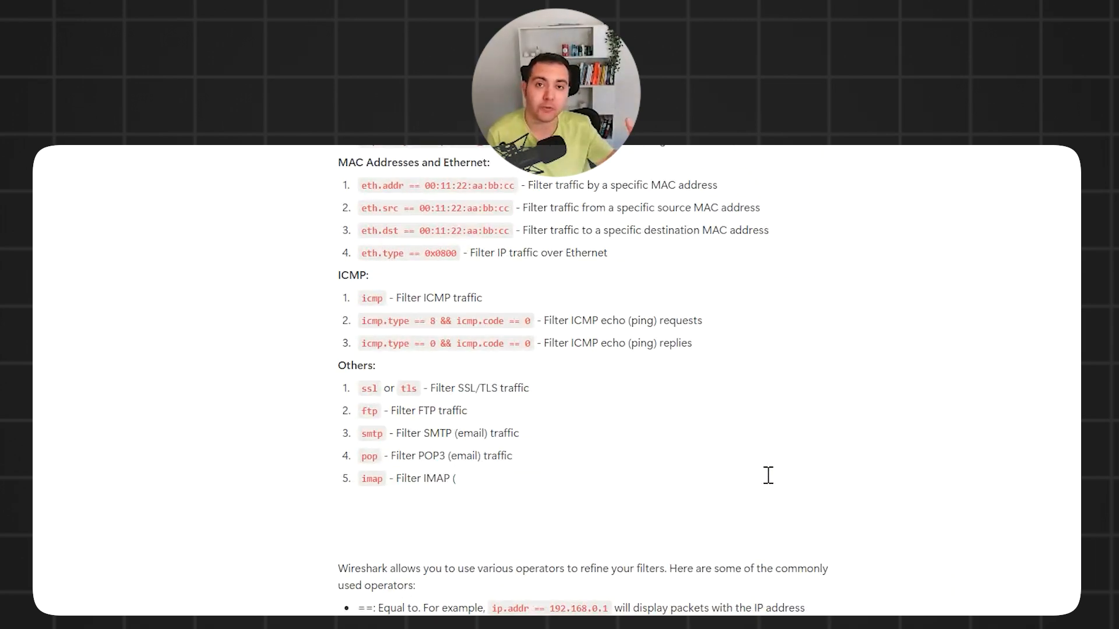